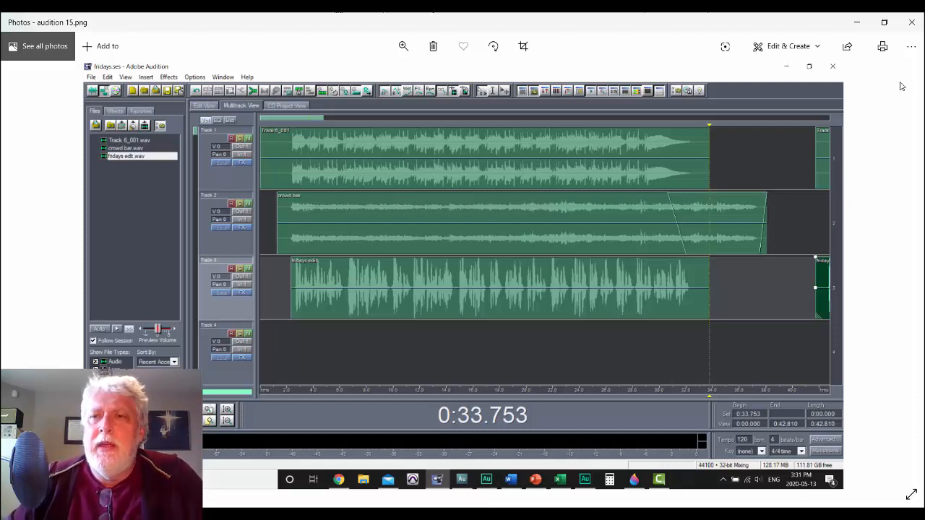
Page through the screenshots audition 30.png, audition 6.png and audition 15.png, and switch to Adobe Audition
left_click(854, 24)
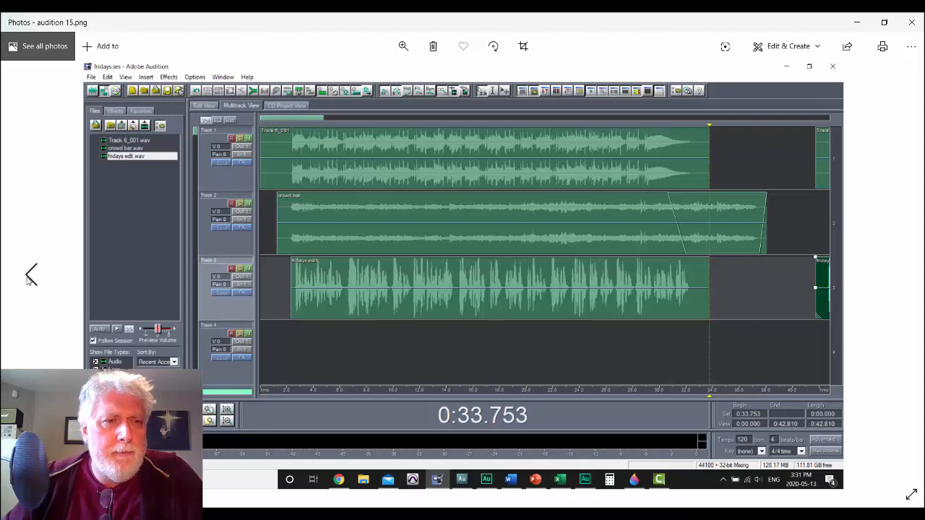
left_click(31, 276)
left_click(27, 280)
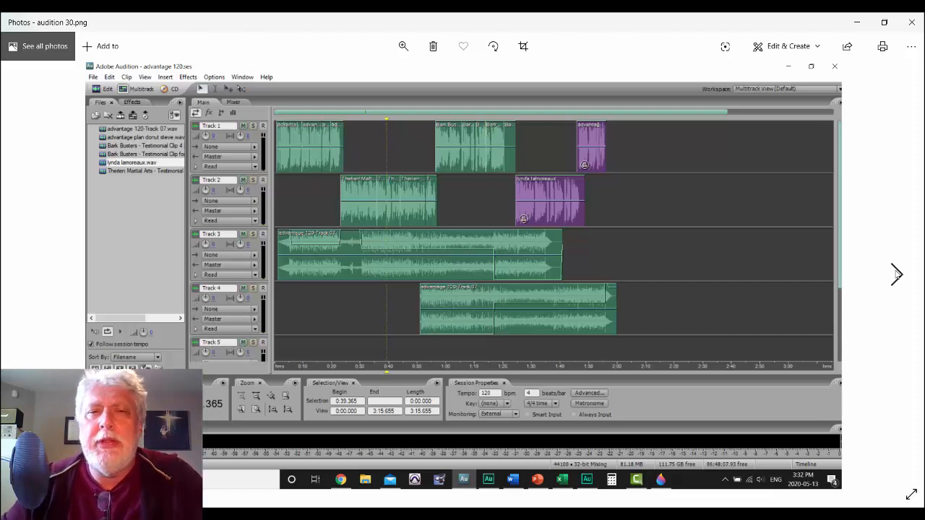
left_click(896, 273)
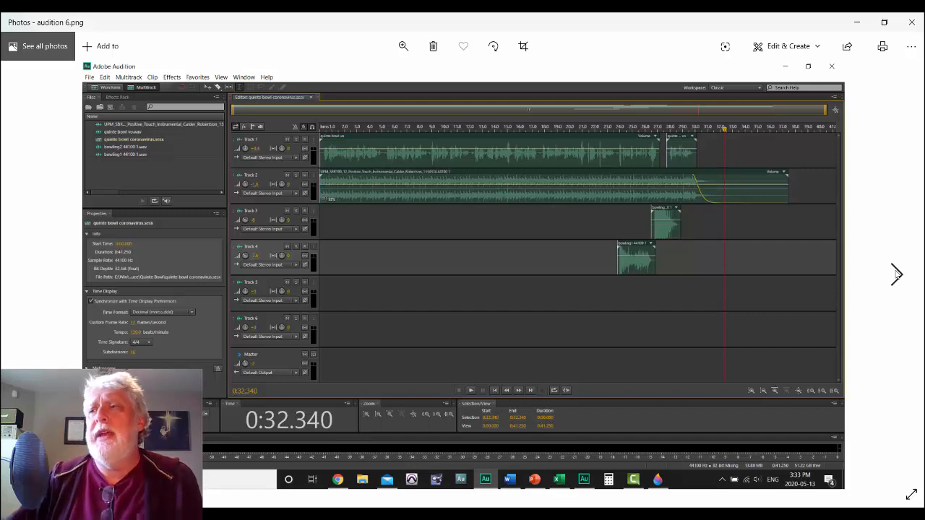
left_click(897, 273)
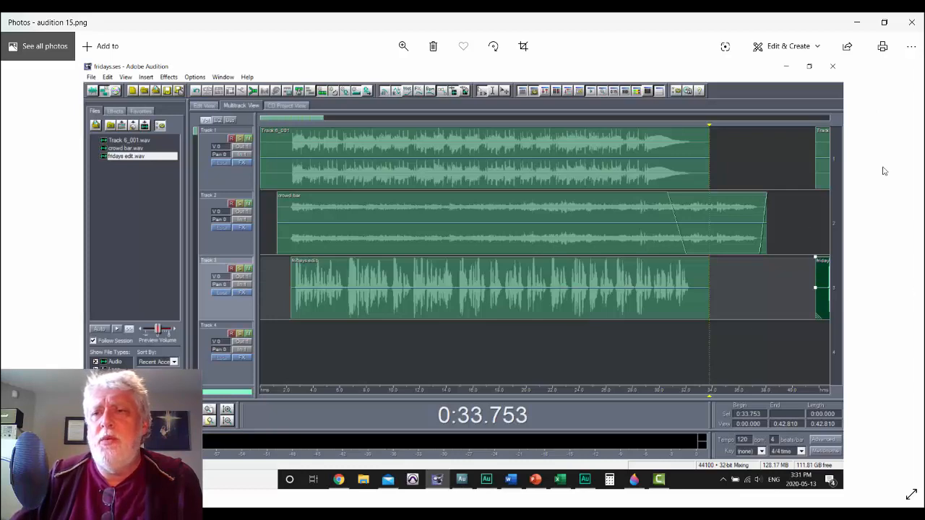
left_click(856, 22)
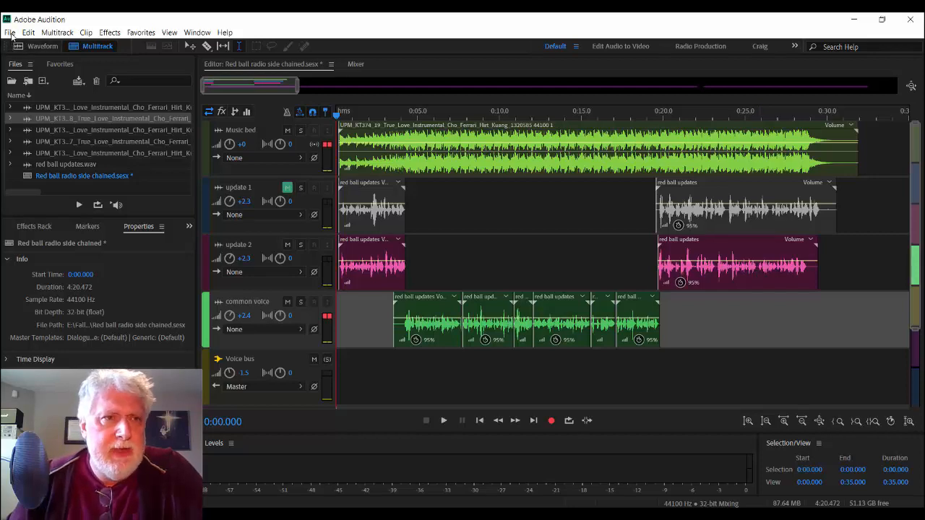
Create a multitrack session without a template, keeping the suggested name, location and audio settings
left_click(12, 34)
mouse_move(42, 46)
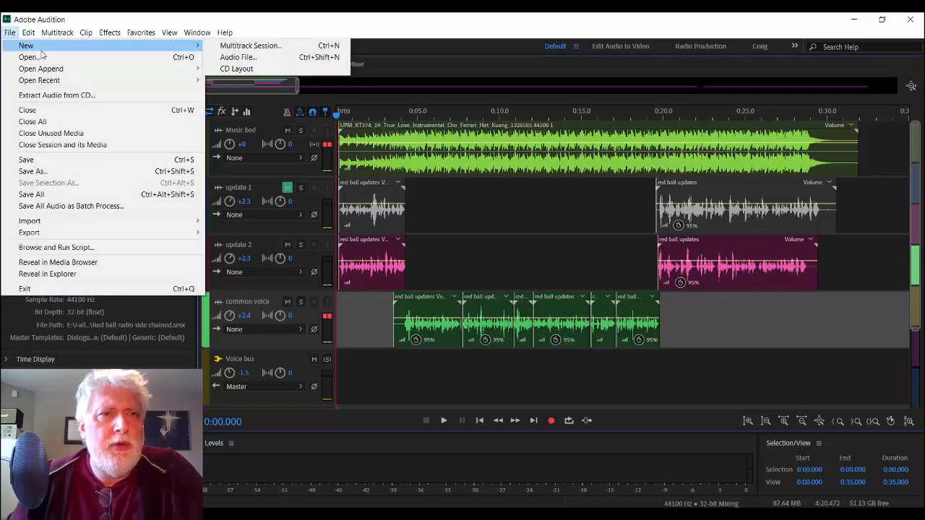
left_click(239, 45)
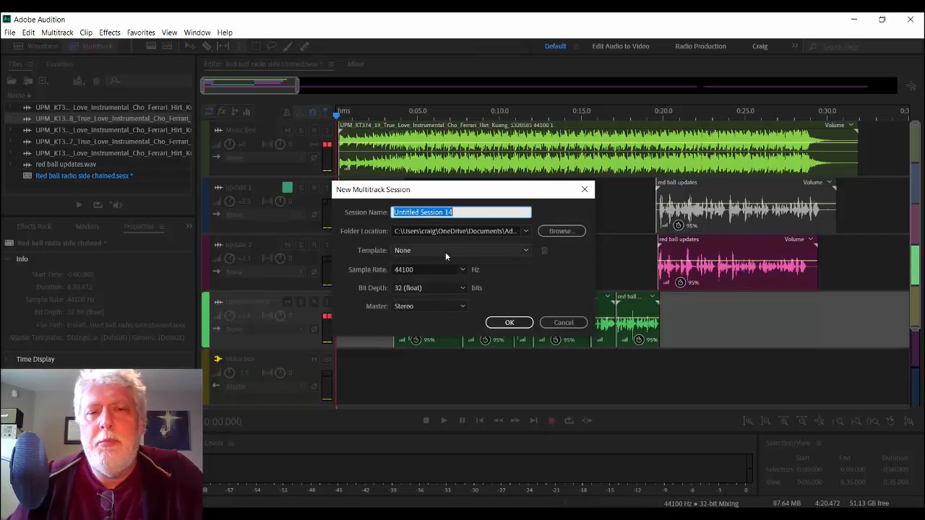
left_click(509, 323)
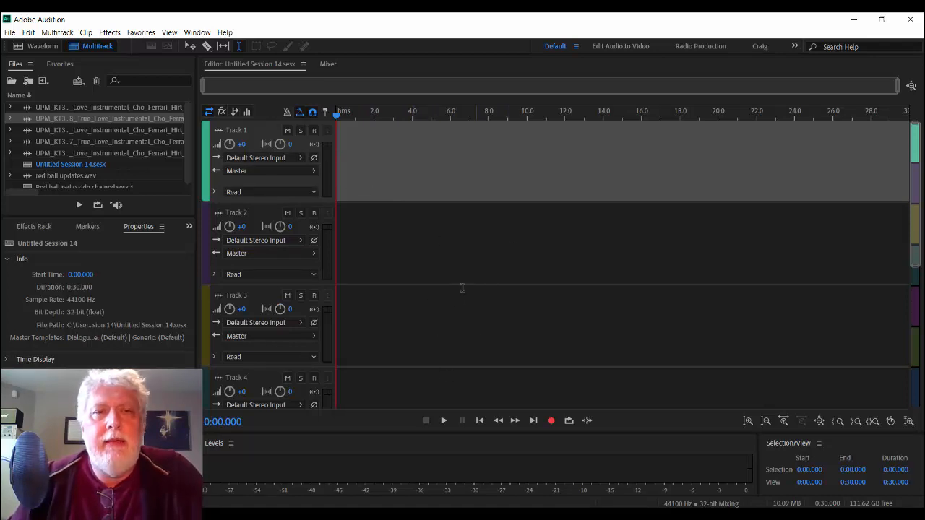
Look over the empty session's channels in the Mixer, and close that session
left_click(330, 63)
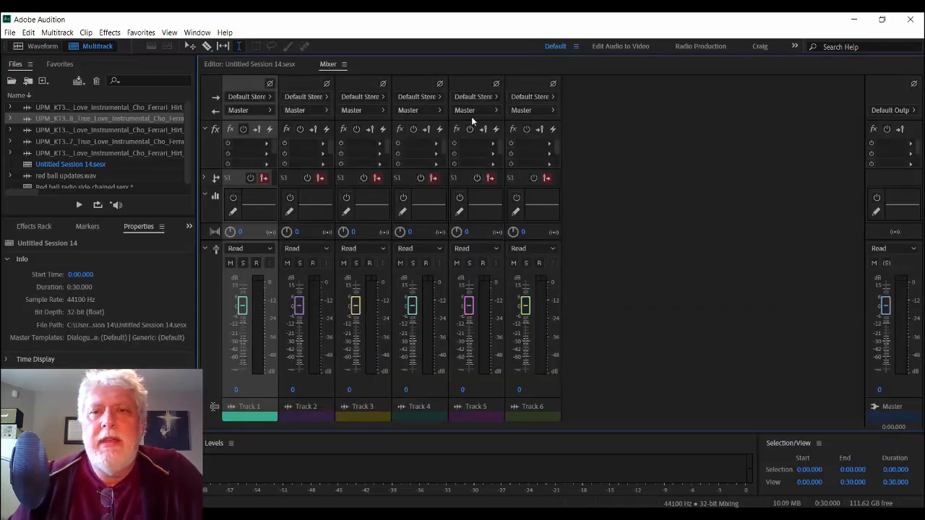
left_click(264, 67)
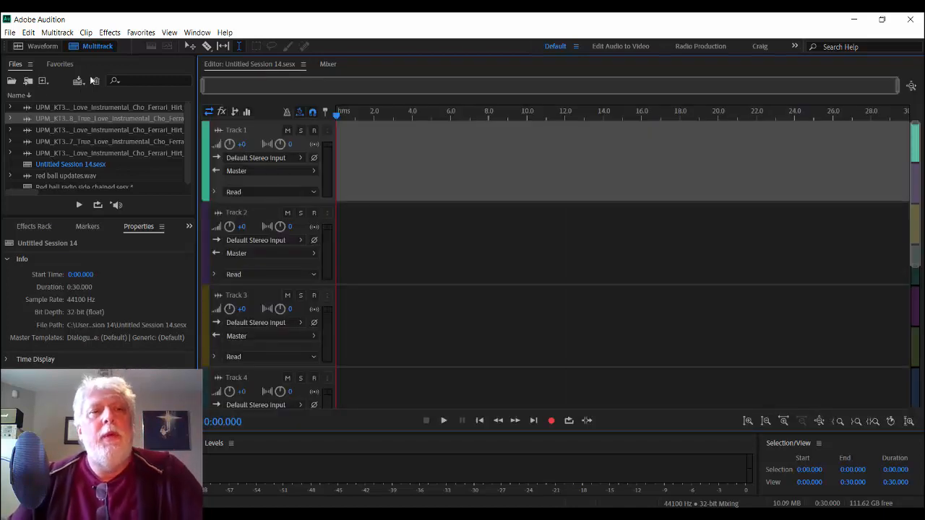
left_click(9, 32)
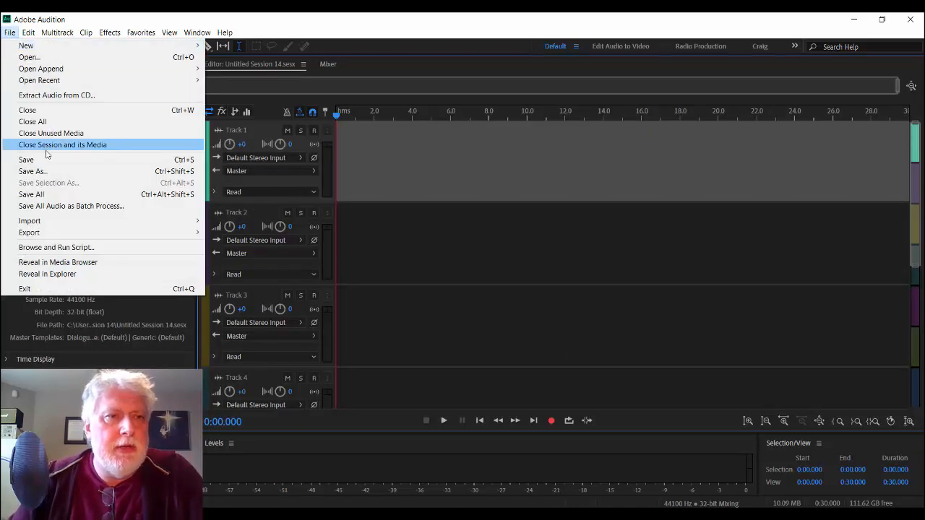
left_click(50, 110)
double_click(51, 108)
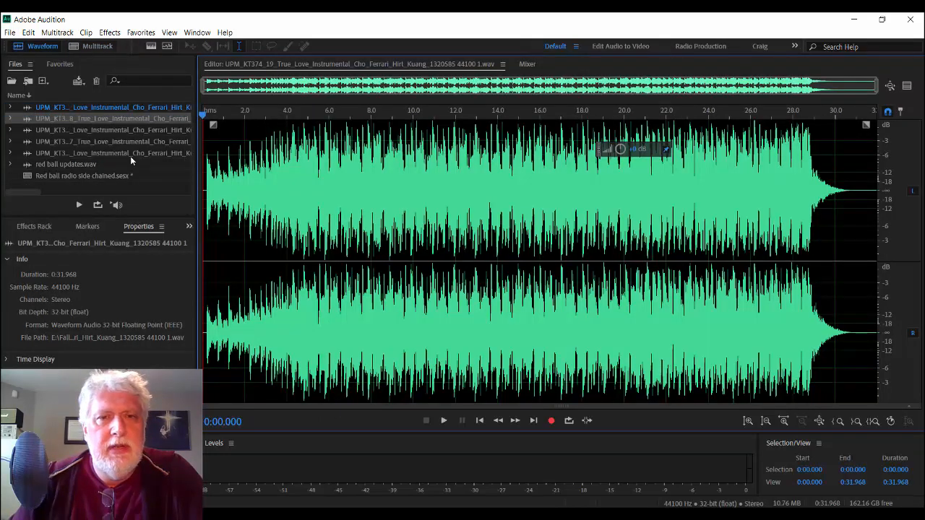
Create a multitrack session from the "Voice over music with bus" template, keeping the suggested name and location
left_click(10, 32)
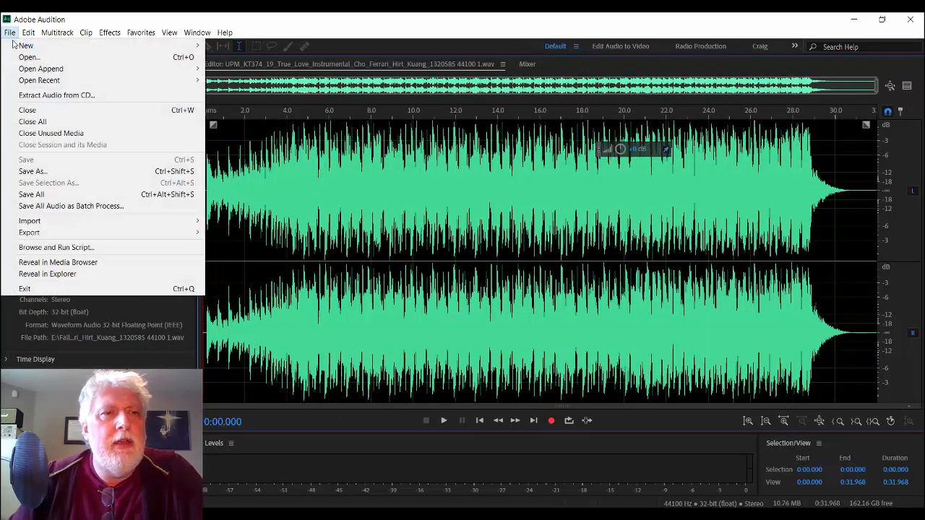
mouse_move(42, 48)
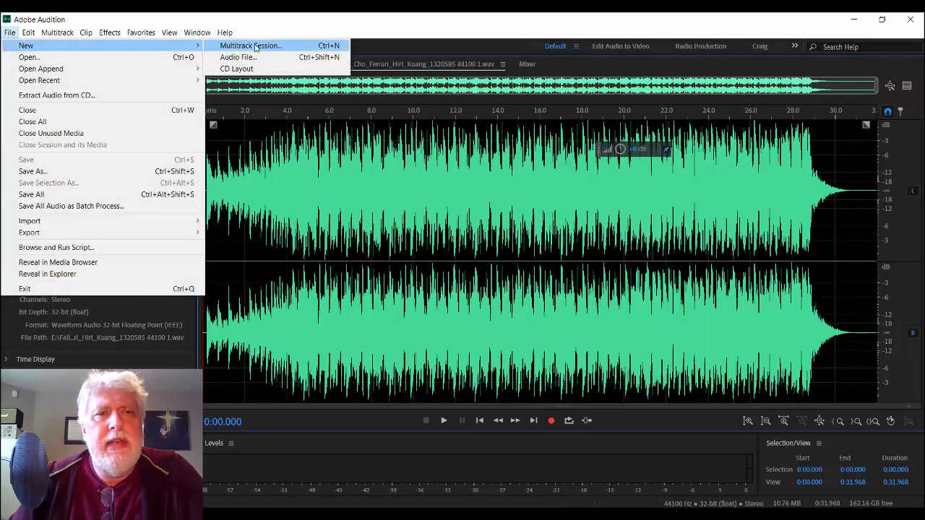
left_click(256, 46)
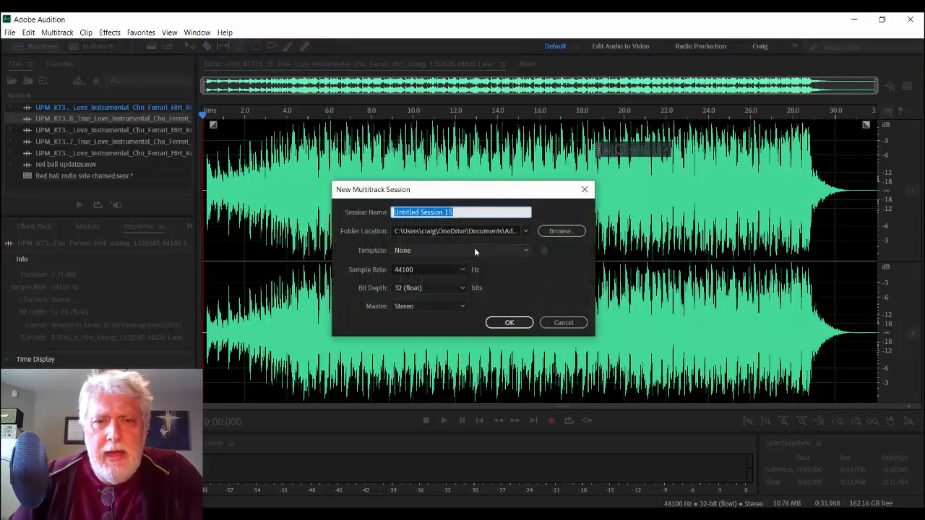
left_click(477, 250)
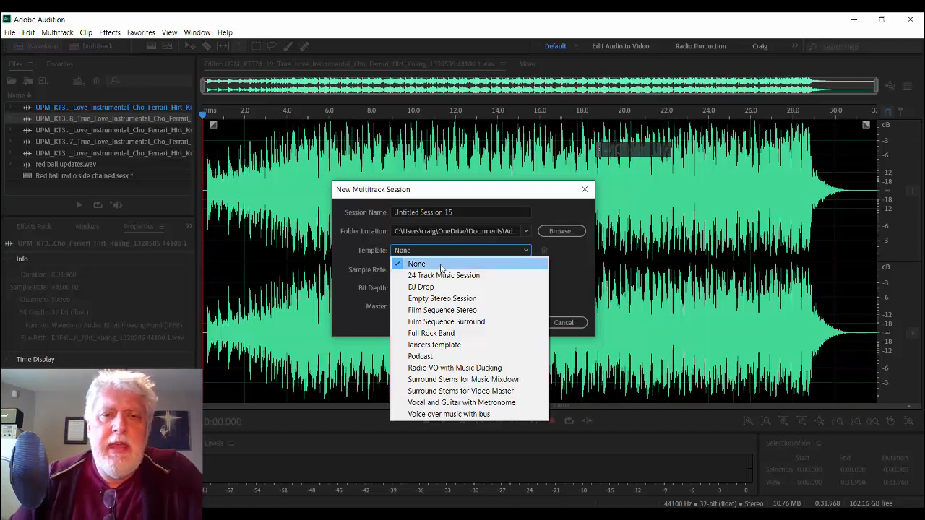
left_click(450, 414)
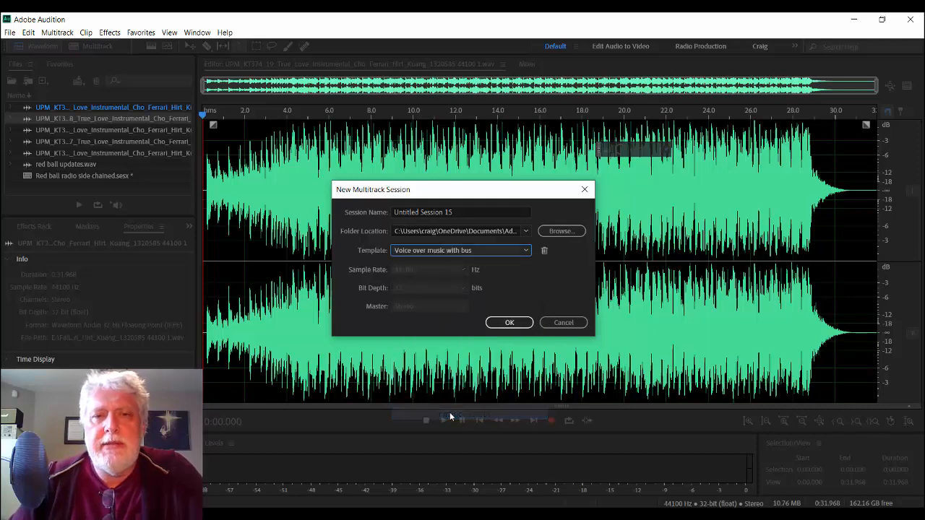
left_click(510, 323)
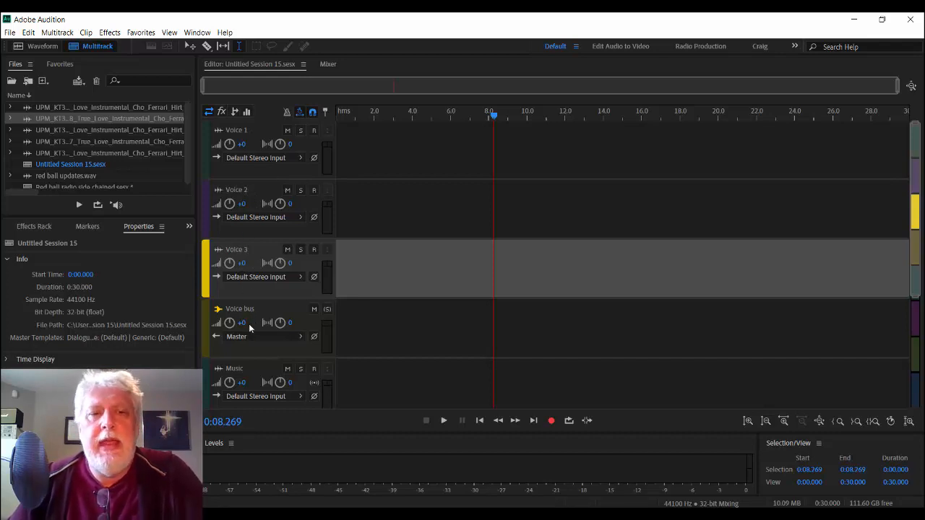
Review the template's voice, bus and music tracks in the editor and the Mixer, and close the session
scroll(248, 373, "down", 3)
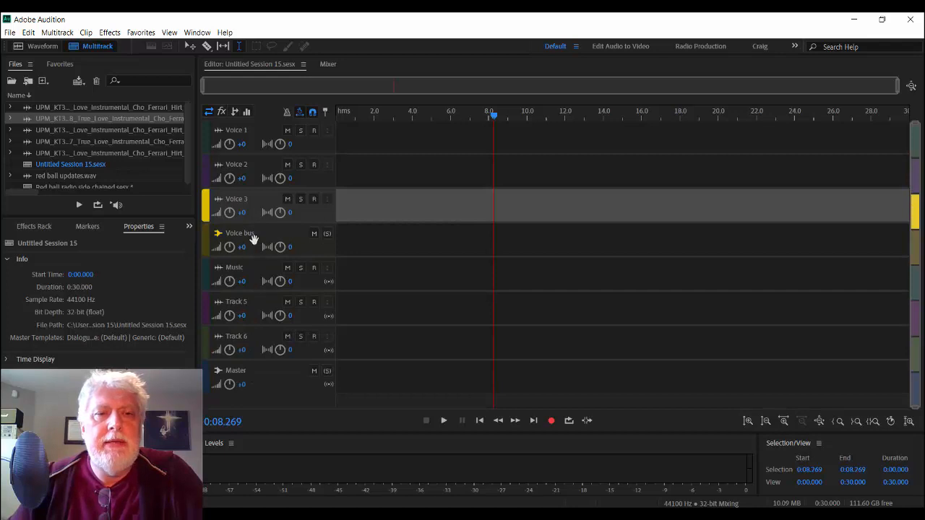
left_click(328, 64)
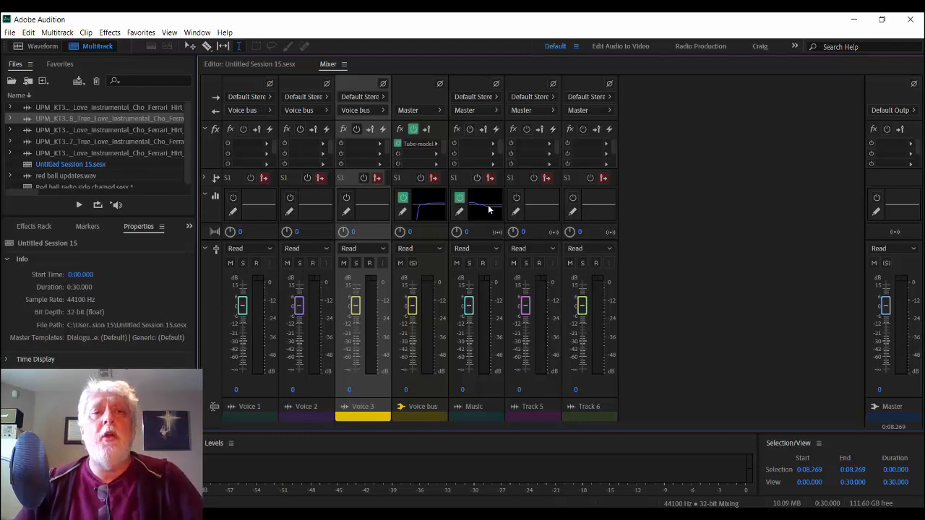
left_click(272, 65)
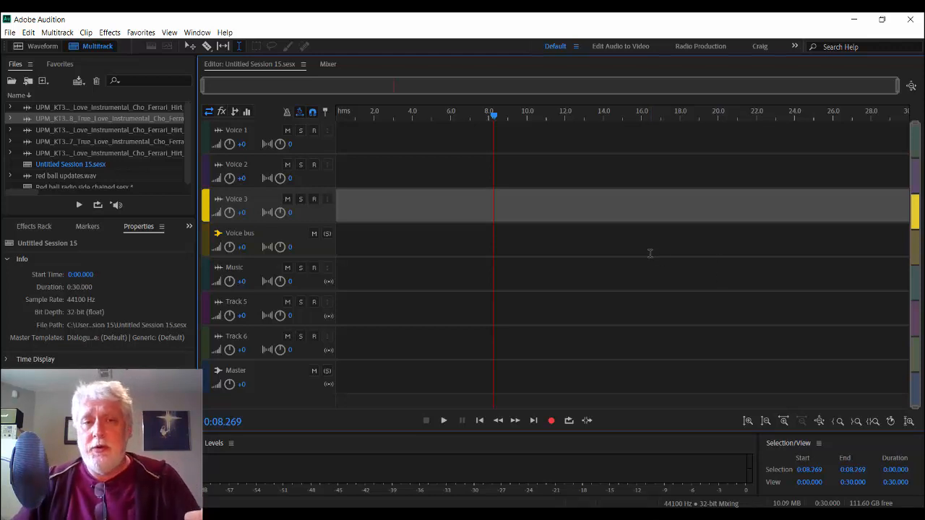
left_click(9, 33)
left_click(36, 109)
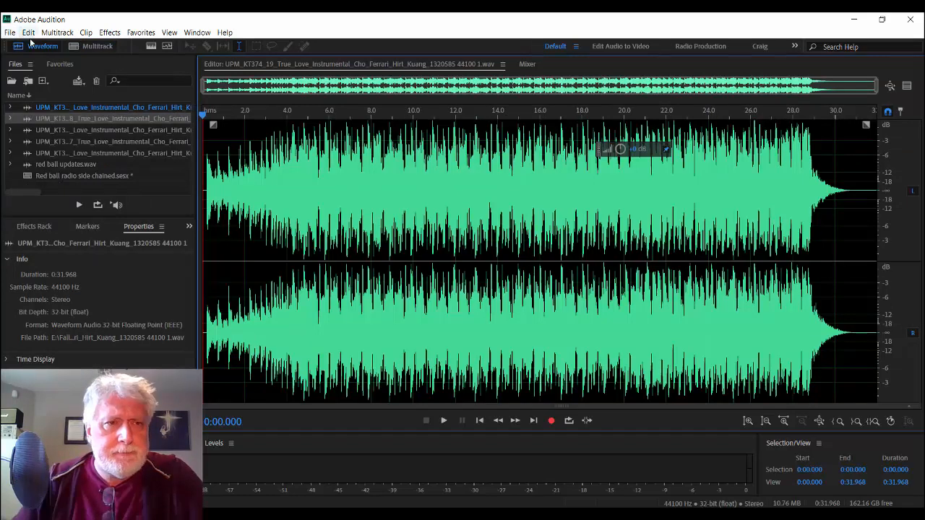
Create a multitrack session from the "lancers template", keeping the suggested name and location
left_click(9, 33)
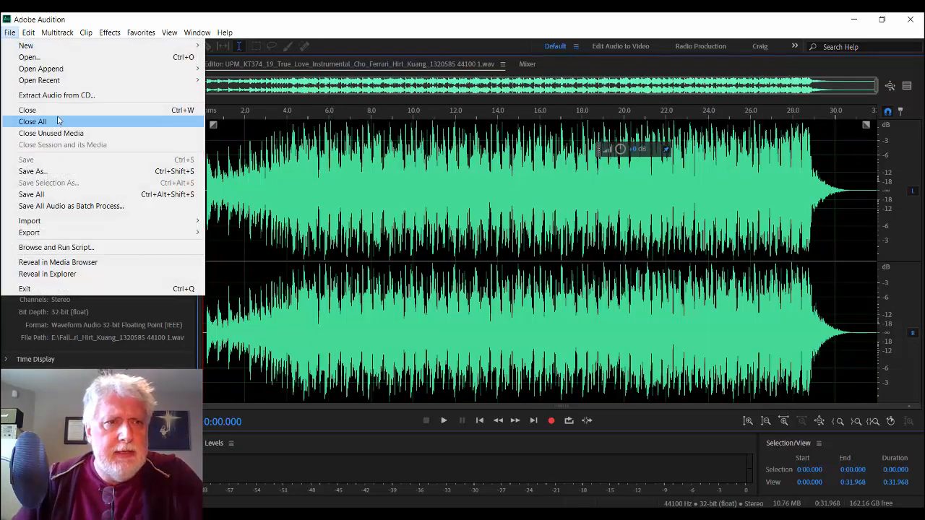
mouse_move(61, 45)
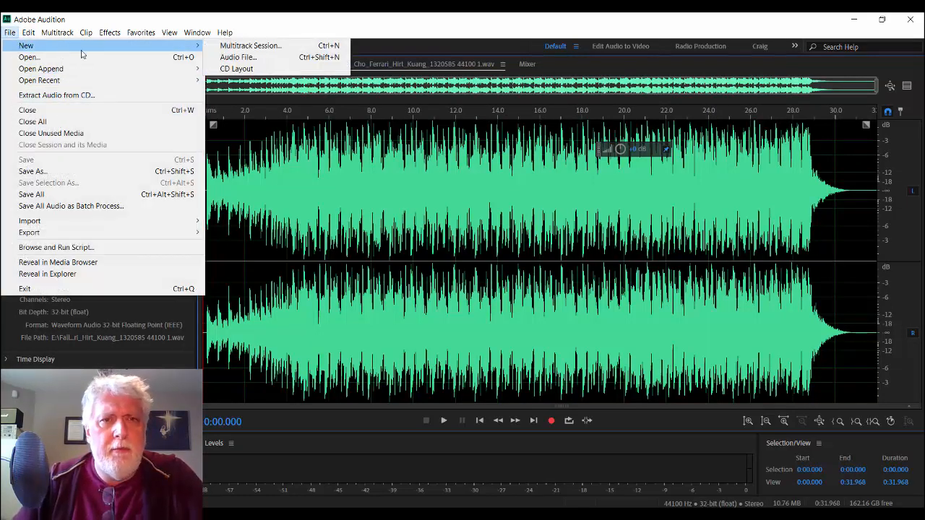
left_click(267, 46)
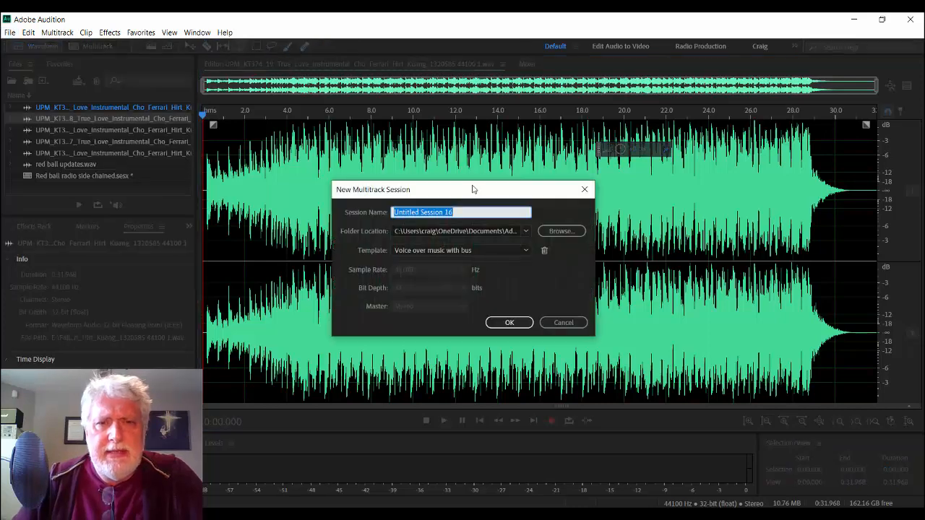
left_click(492, 250)
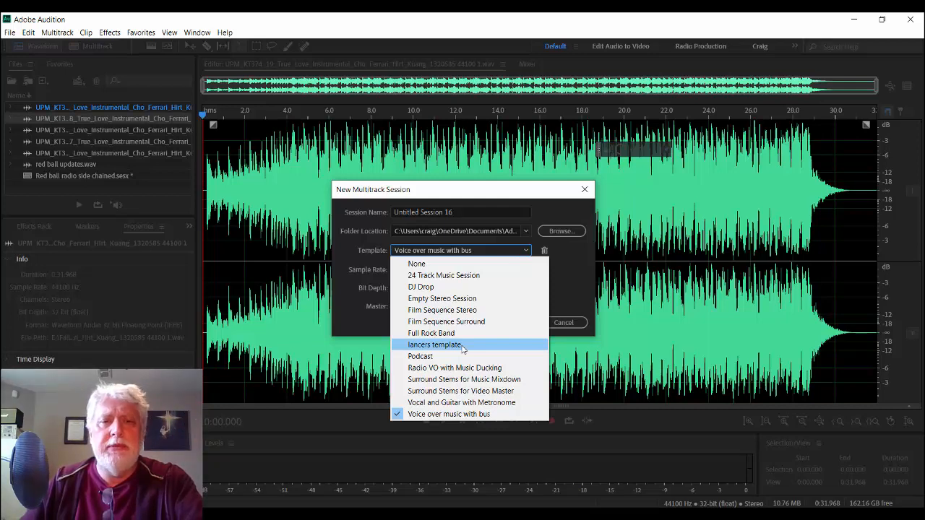
left_click(463, 346)
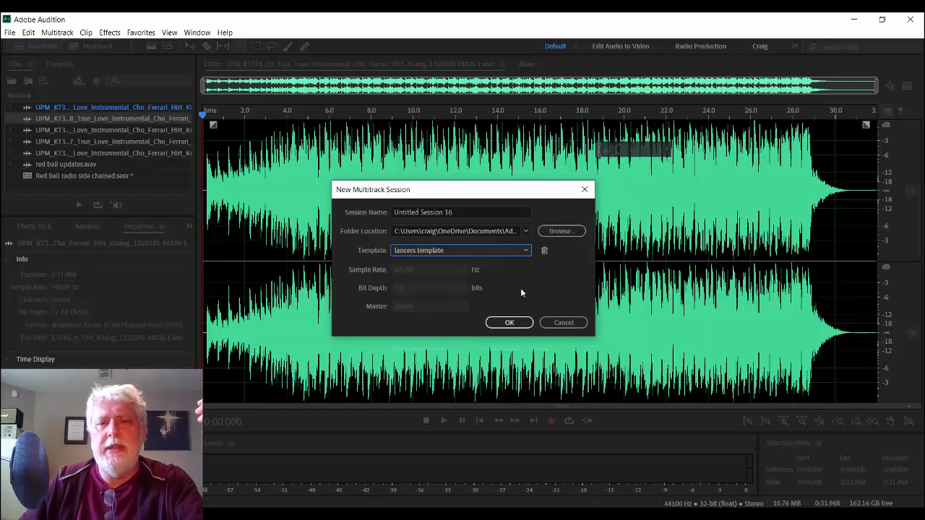
left_click(510, 322)
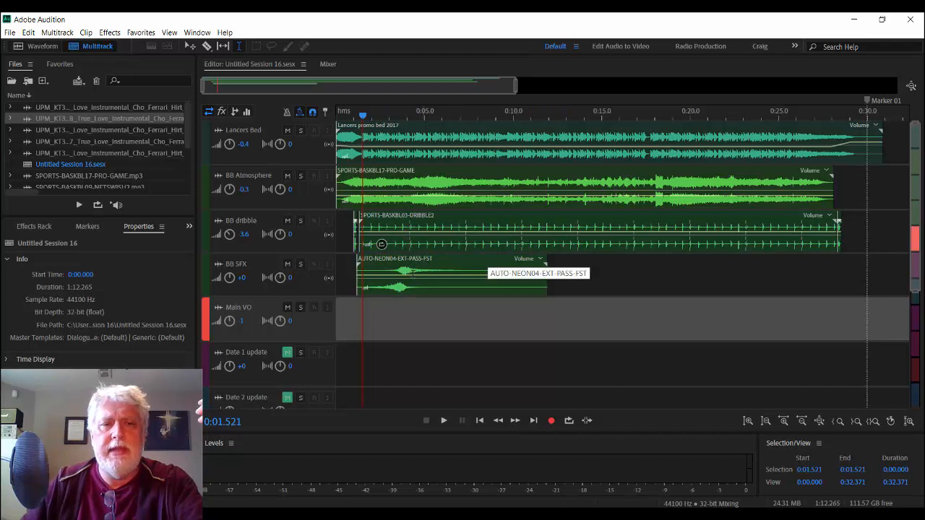
Examine the full track list of the lancers session, from the Lancers Bed down to the Voice Bus and Master
scroll(270, 324, "down", 2)
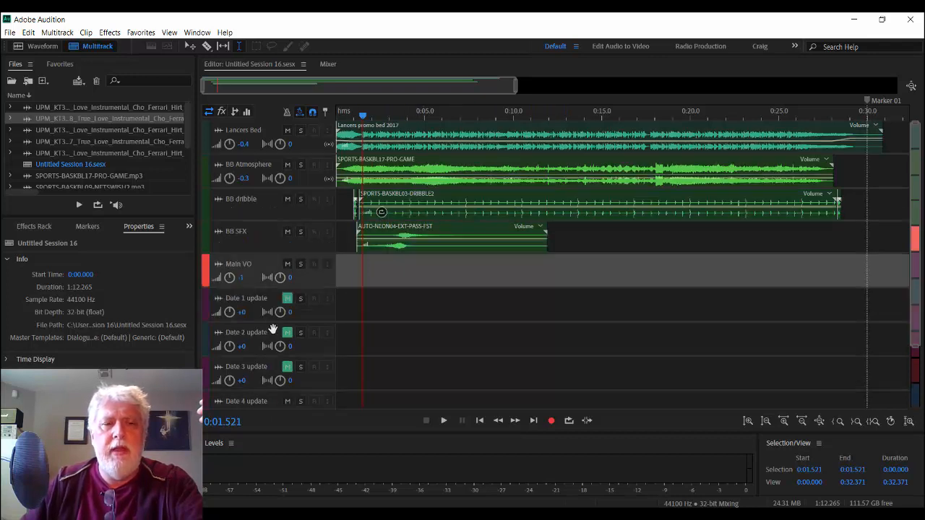
scroll(264, 335, "down", 2)
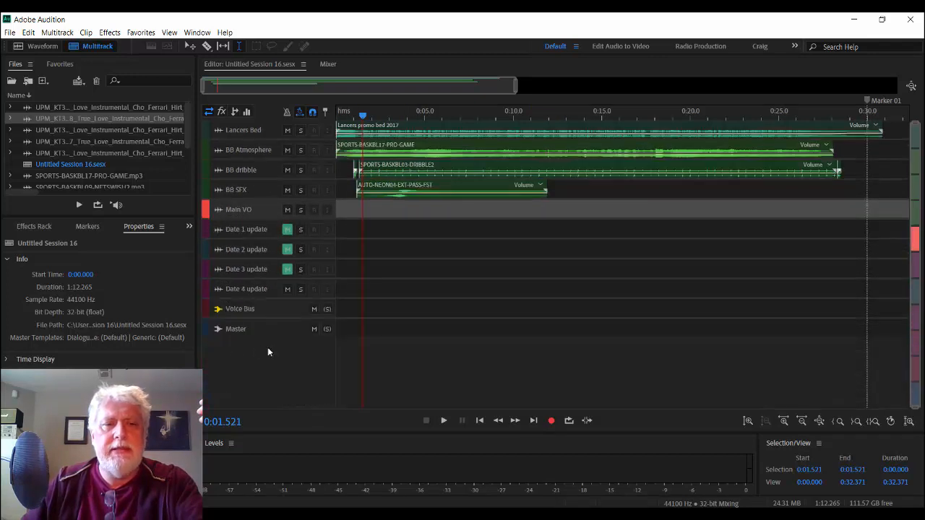
scroll(271, 308, "up", 2)
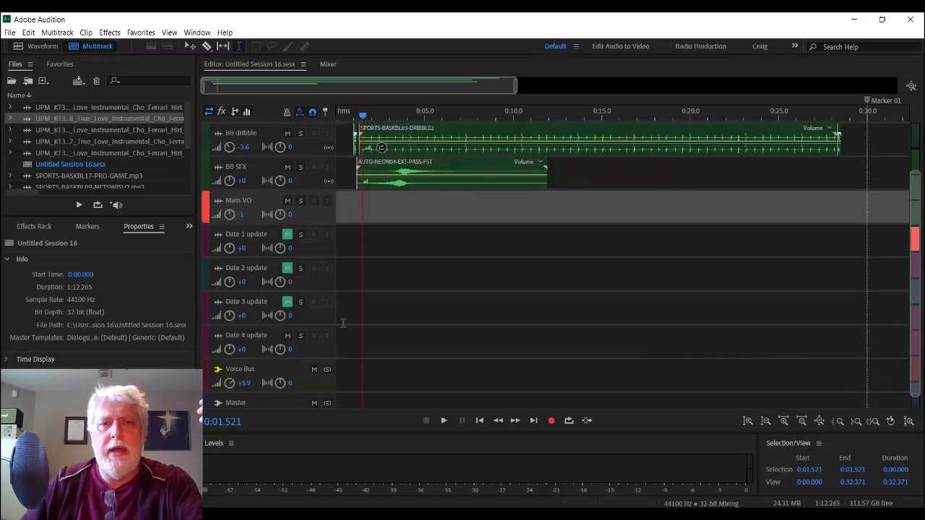
left_click(489, 293)
Inspect the Voice Bus and Master effects in the Mixer, and return to the track view with the Date 1 update track selected
left_click(328, 63)
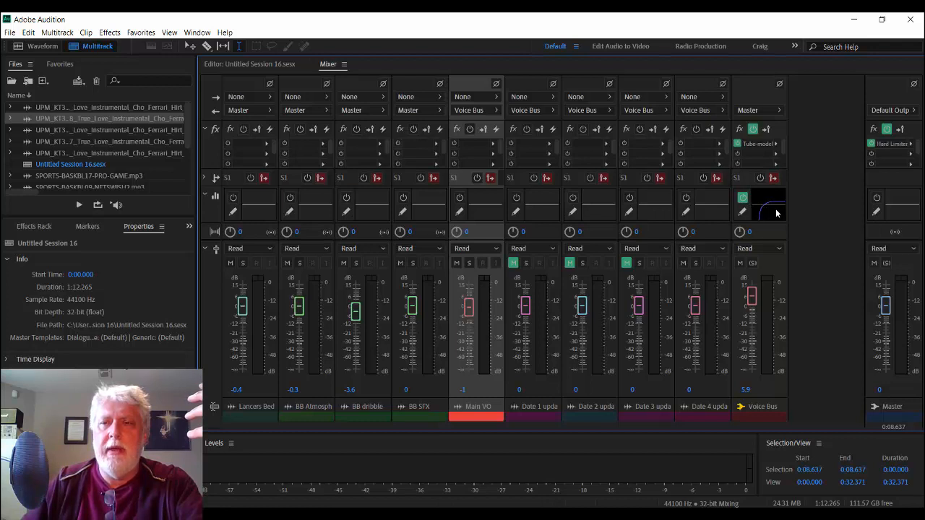
left_click(890, 147)
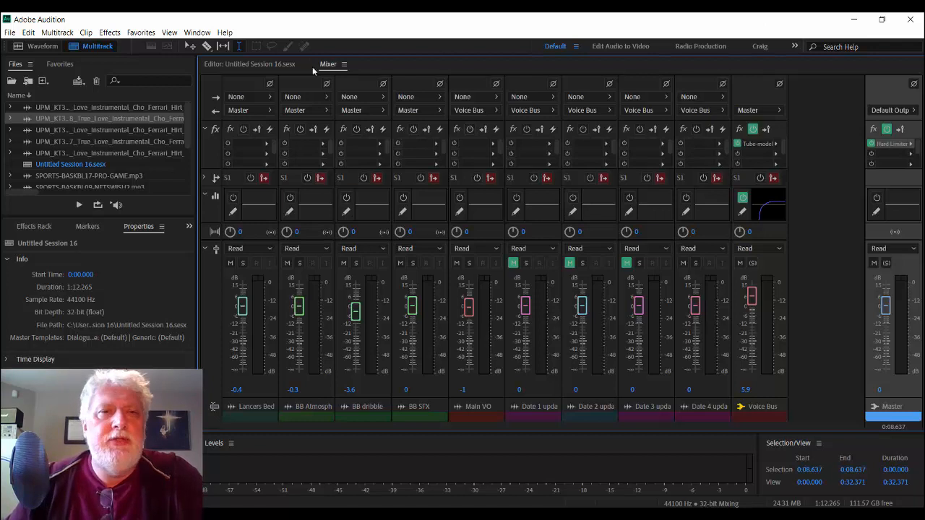
left_click(267, 67)
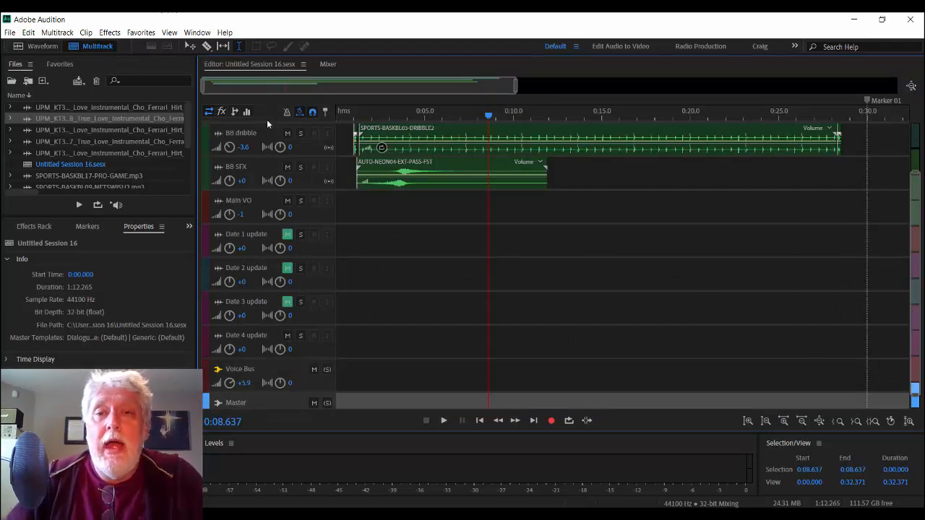
left_click(516, 233)
scroll(515, 231, "up", 2)
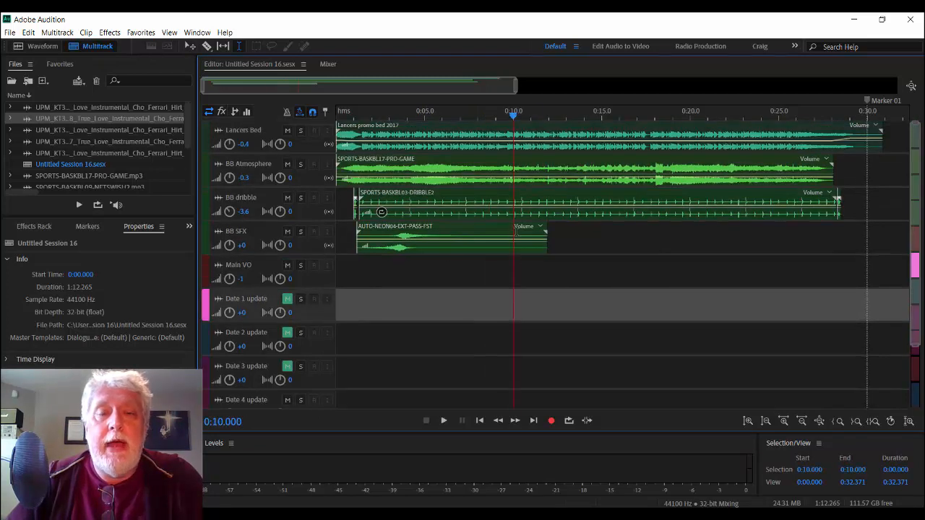
Close all open sessions and files without saving changes, after moving the selection to the Main VO track
left_click(486, 278)
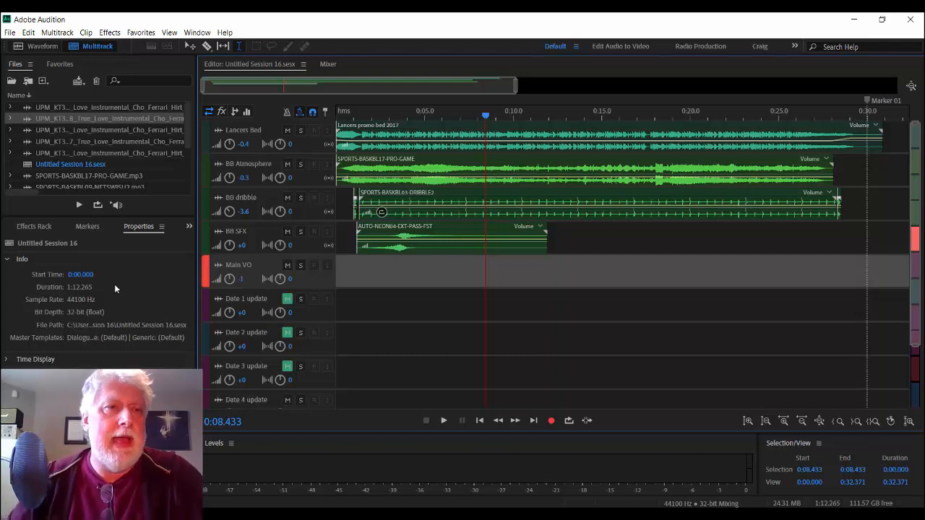
left_click(10, 33)
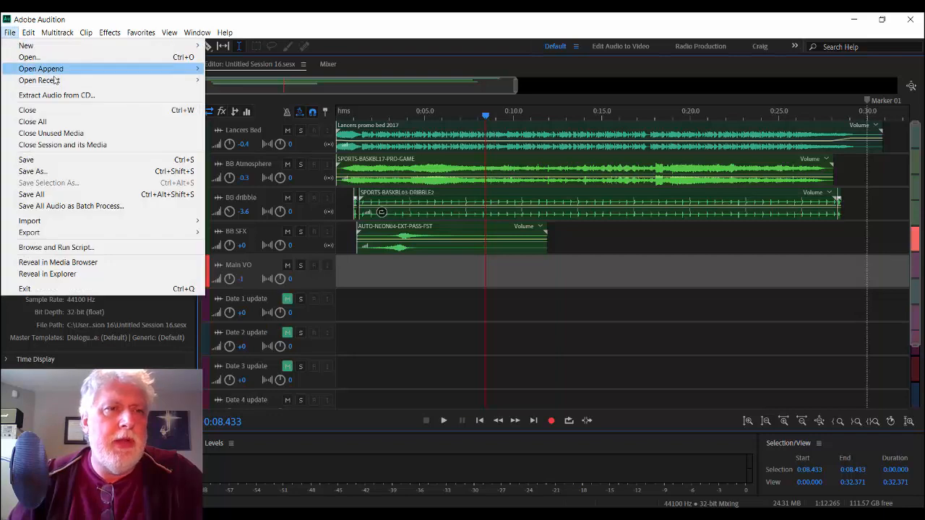
left_click(33, 121)
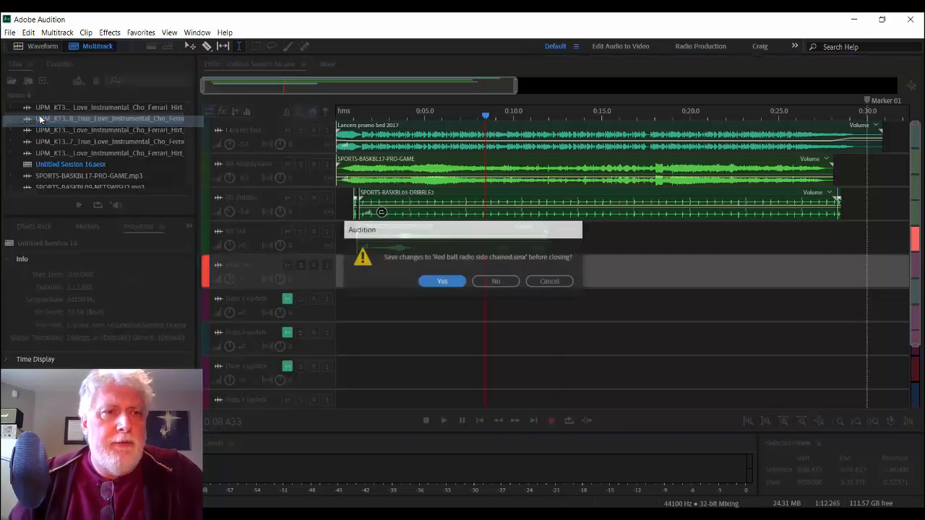
left_click(497, 282)
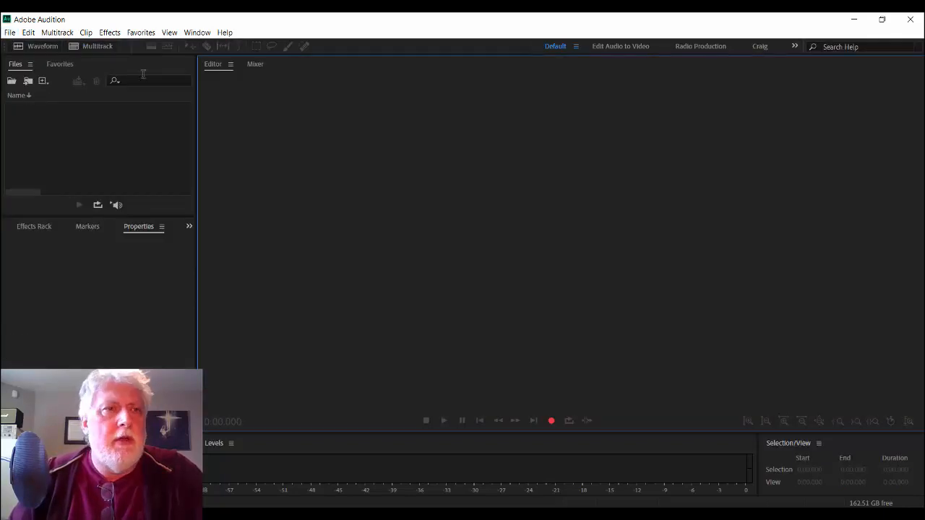
Create a multitrack session with the template set to None, keeping the suggested name and location
left_click(10, 33)
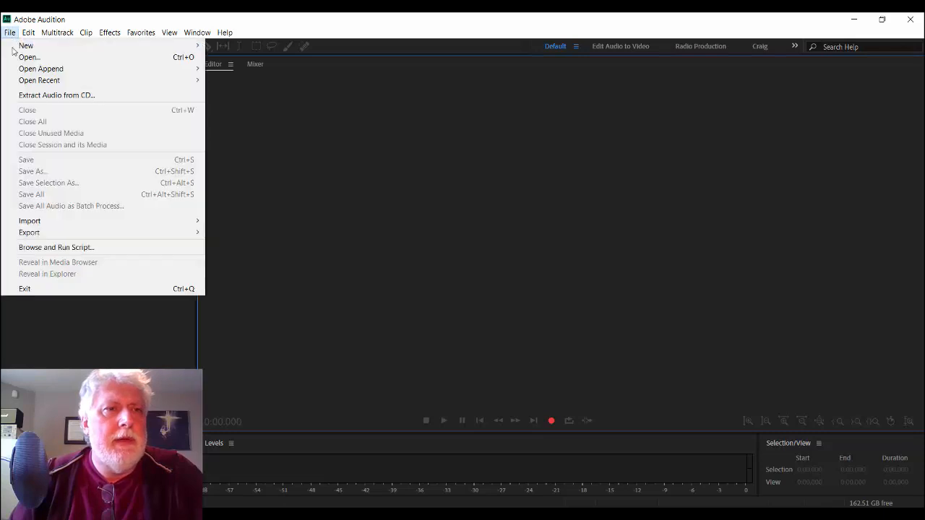
mouse_move(40, 46)
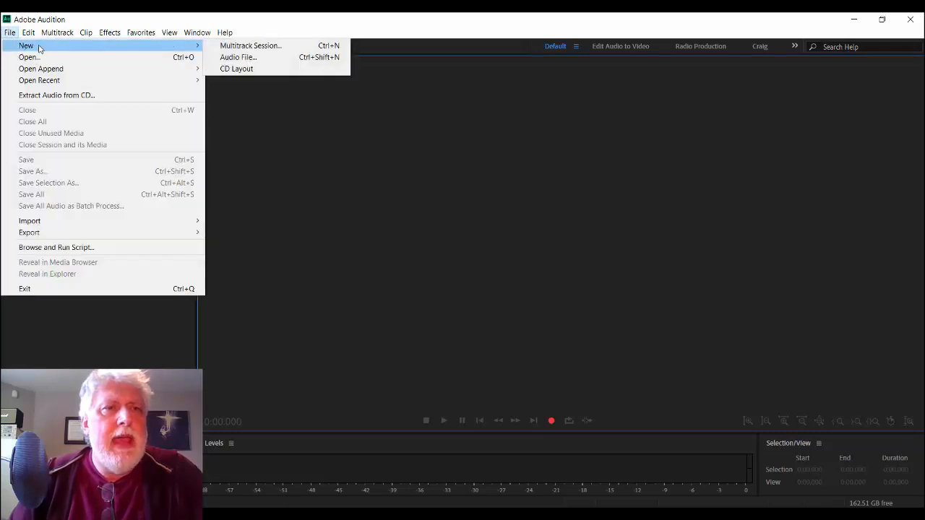
left_click(266, 48)
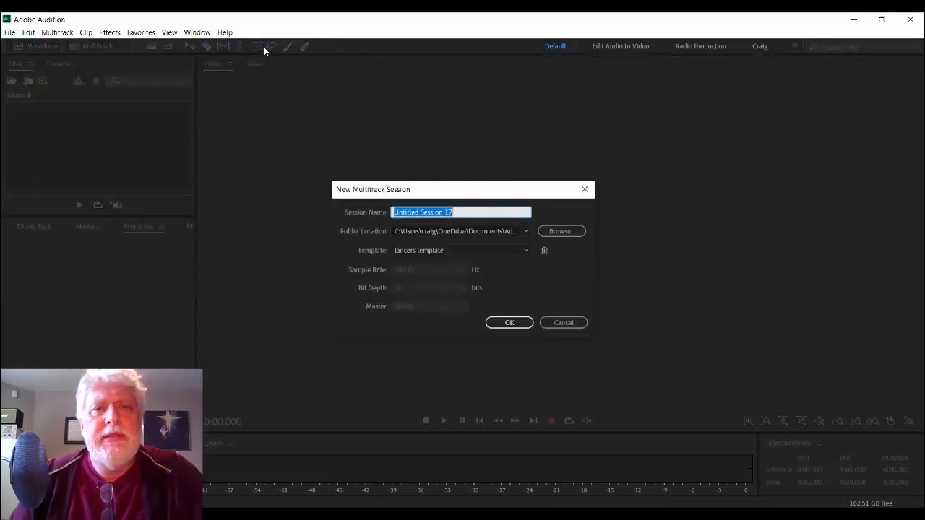
left_click(489, 251)
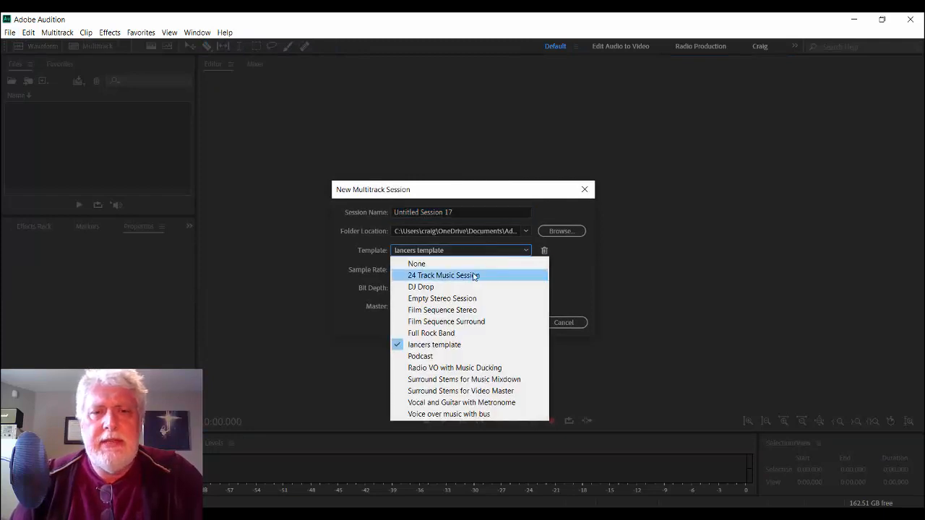
left_click(473, 264)
left_click(507, 322)
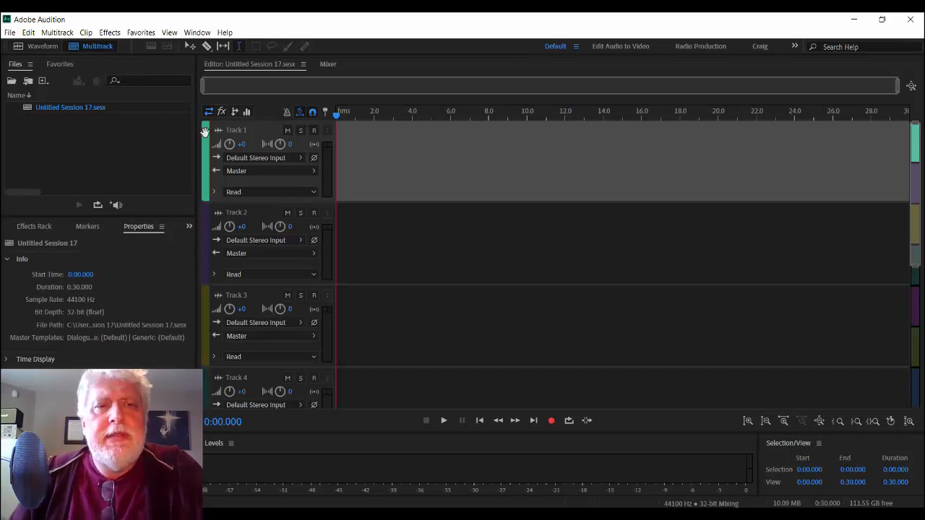
Rename the first two tracks of the empty session as Voice 1 and Voice 2
left_click(239, 136)
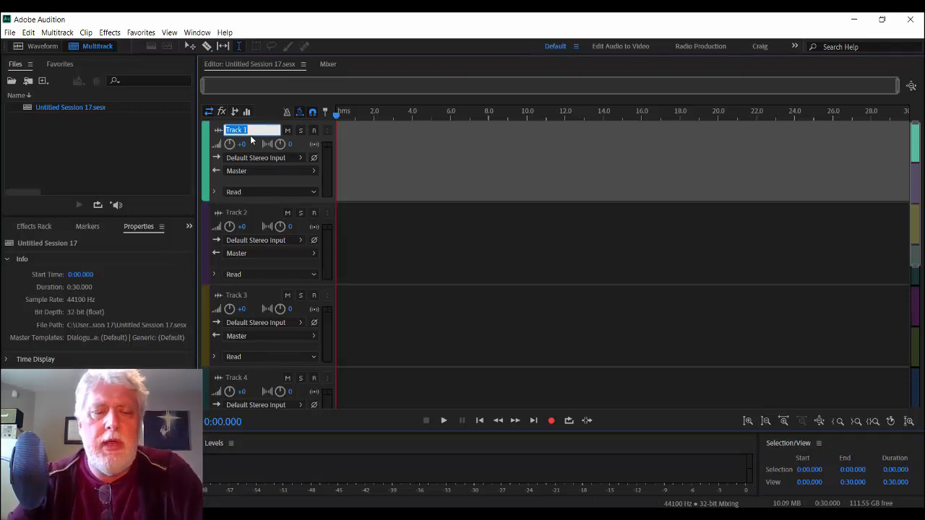
type("Voice")
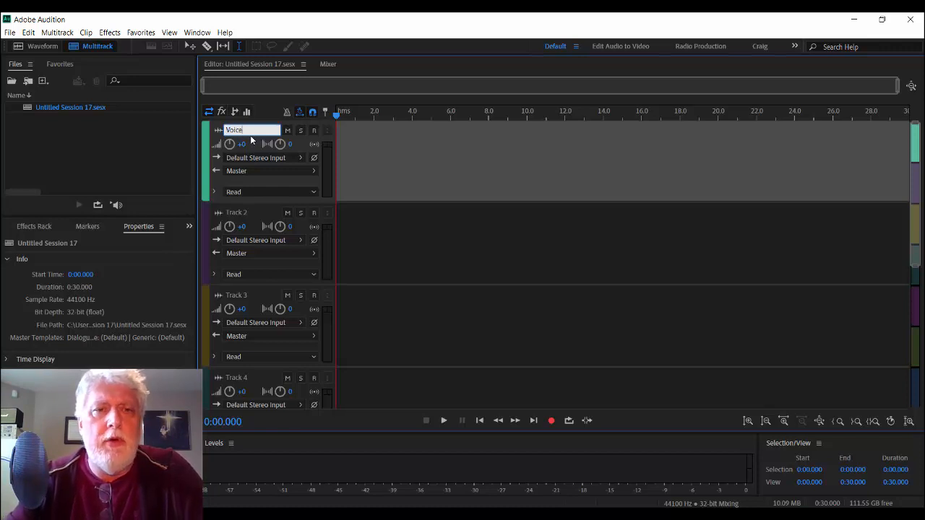
left_click(236, 212)
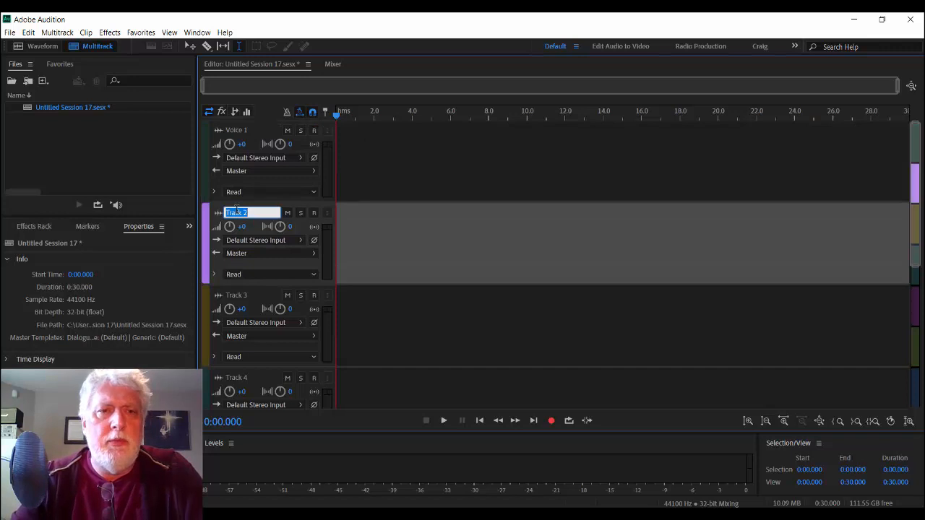
type("Voice")
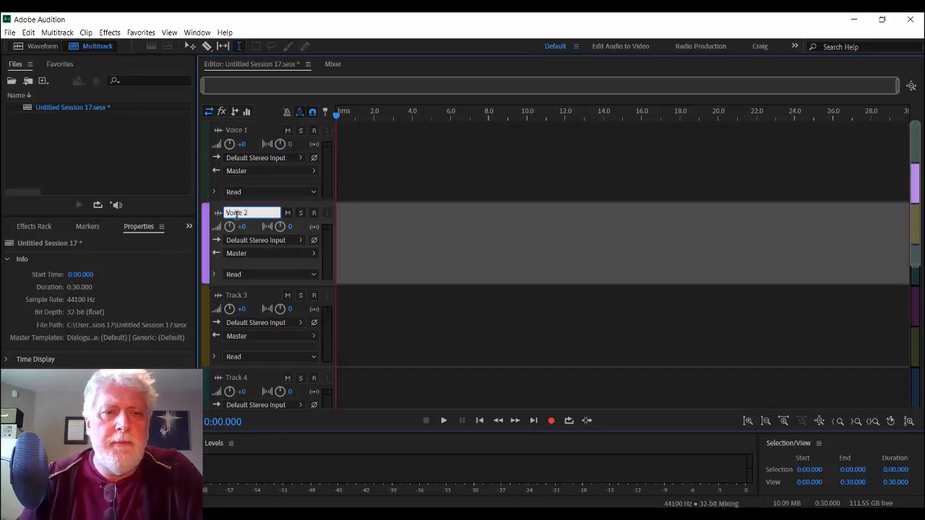
Rename Track 3 as "Music bed" and Track 4 as "SFX", and select the Voice 1 track
left_click(245, 292)
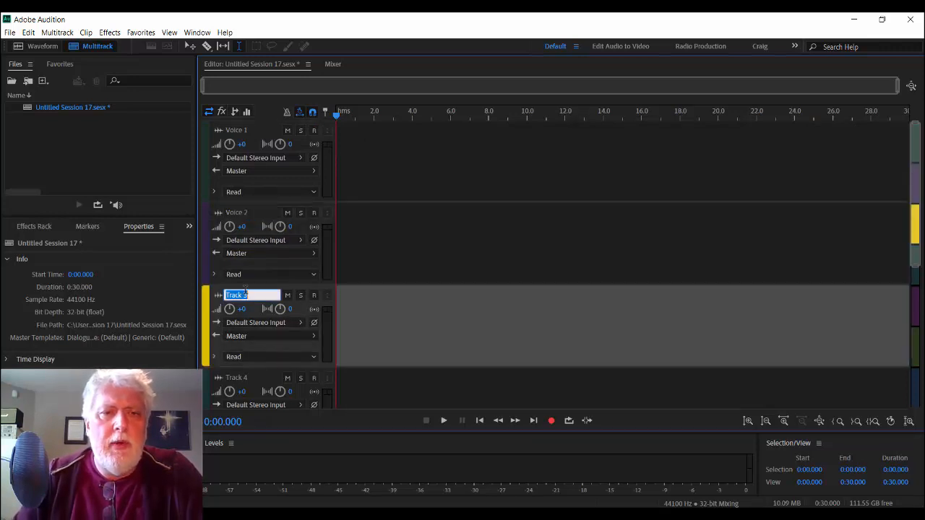
type("Music bed")
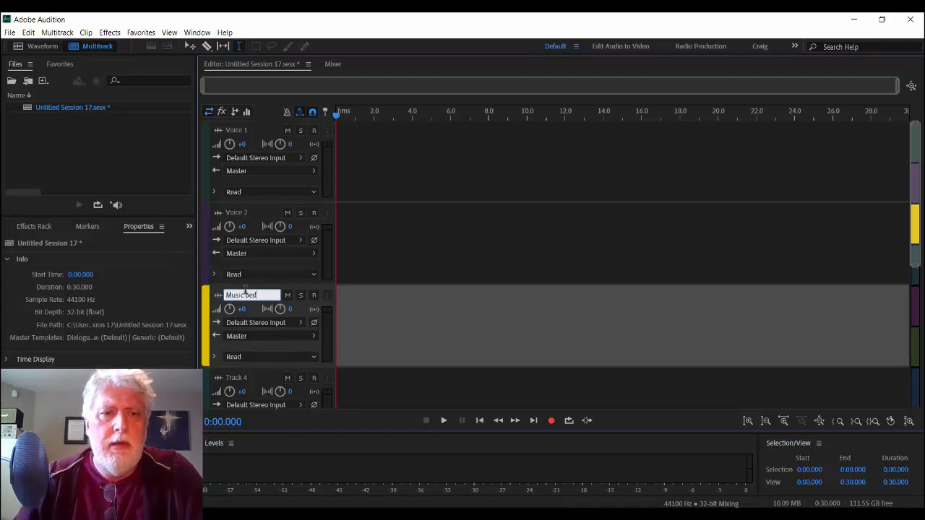
key("Return")
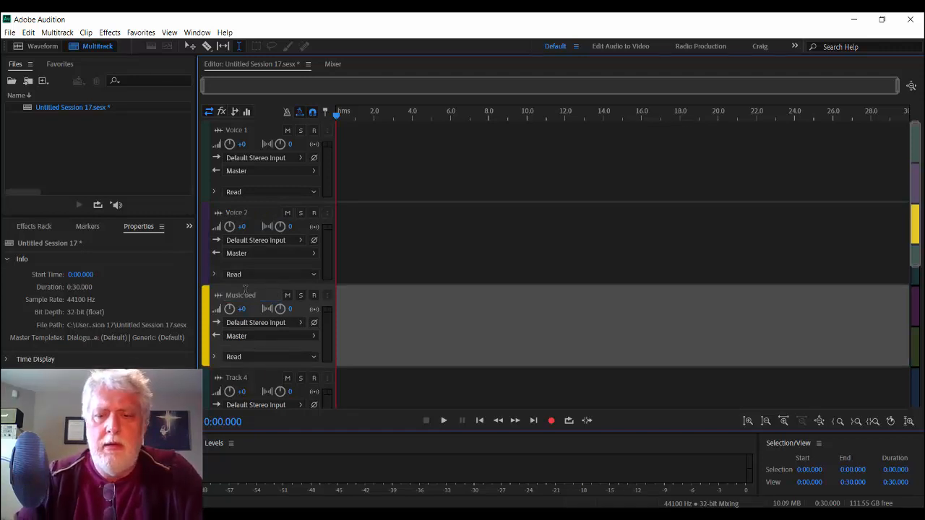
left_click(237, 378)
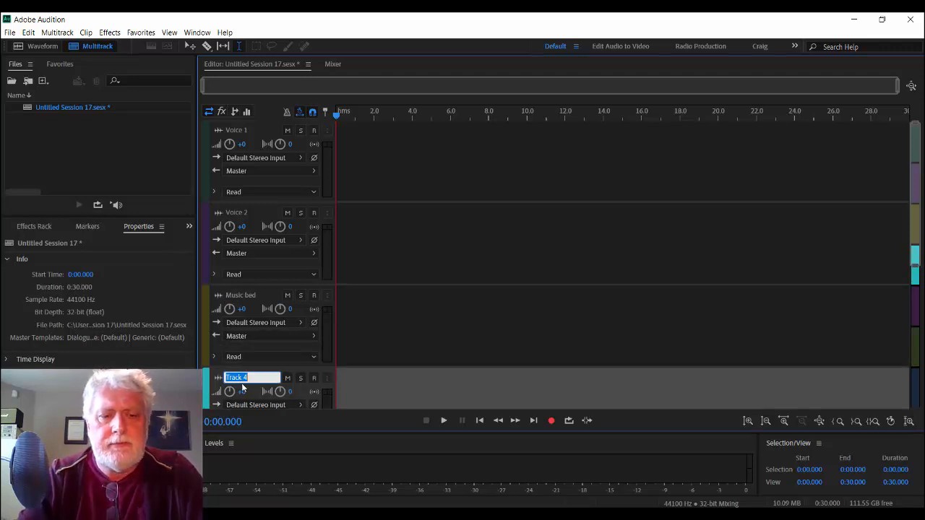
key("Return")
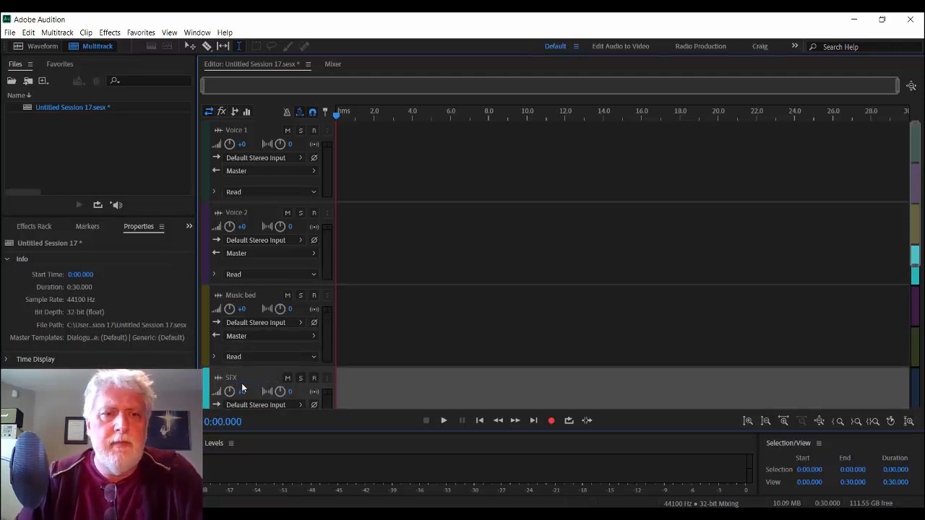
left_click(254, 338)
left_click(437, 167)
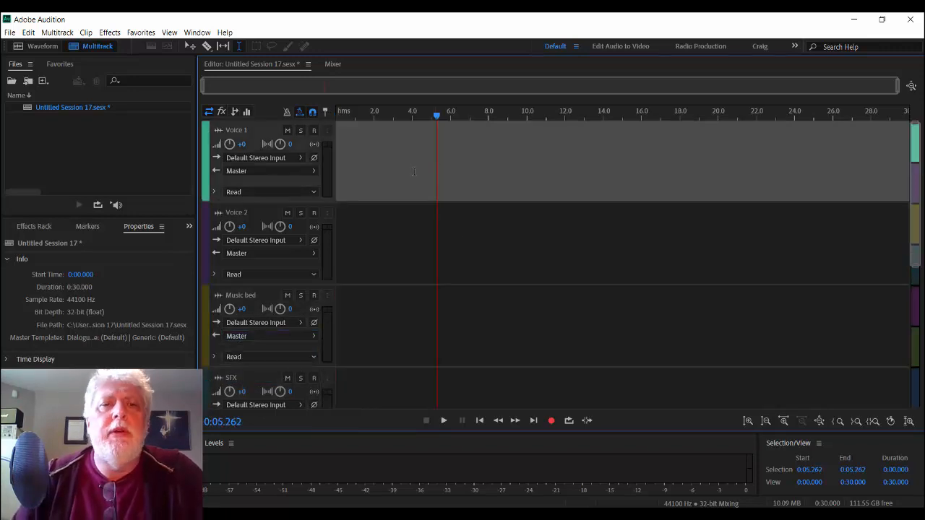
Enable the track EQ on Voice 1 in the Mixer and add a high-pass filter at about 76 Hz
left_click(332, 64)
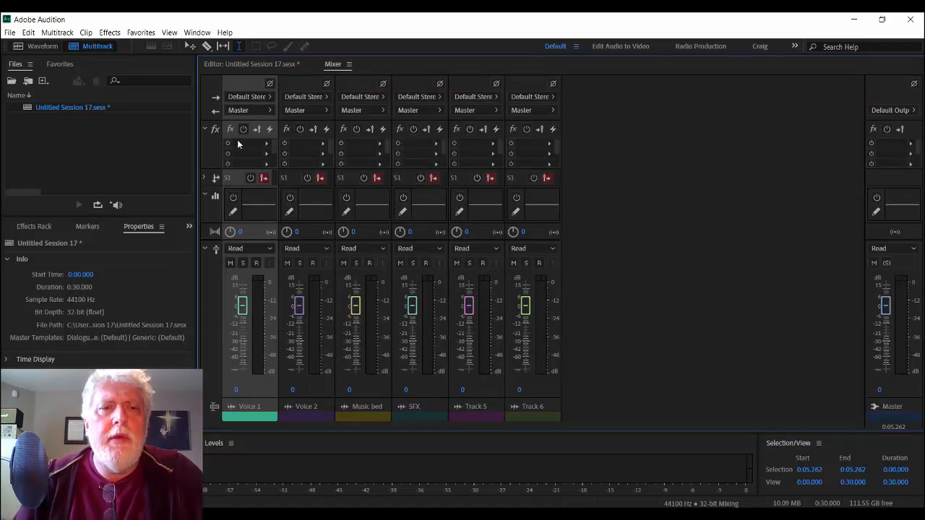
left_click(233, 198)
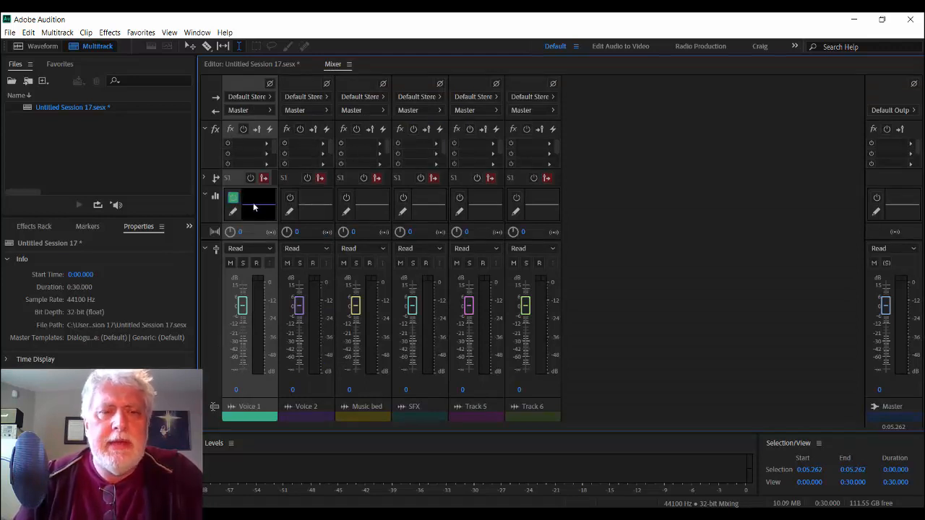
double_click(256, 199)
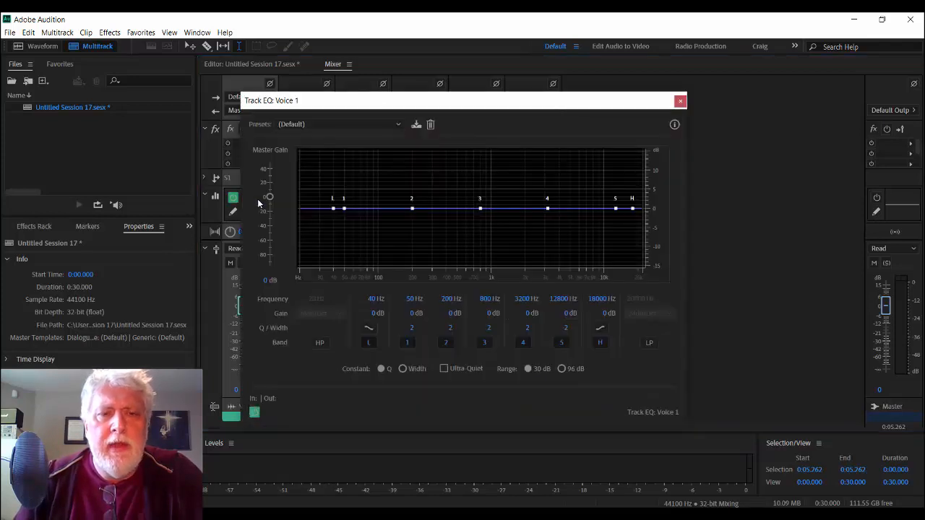
left_click(320, 342)
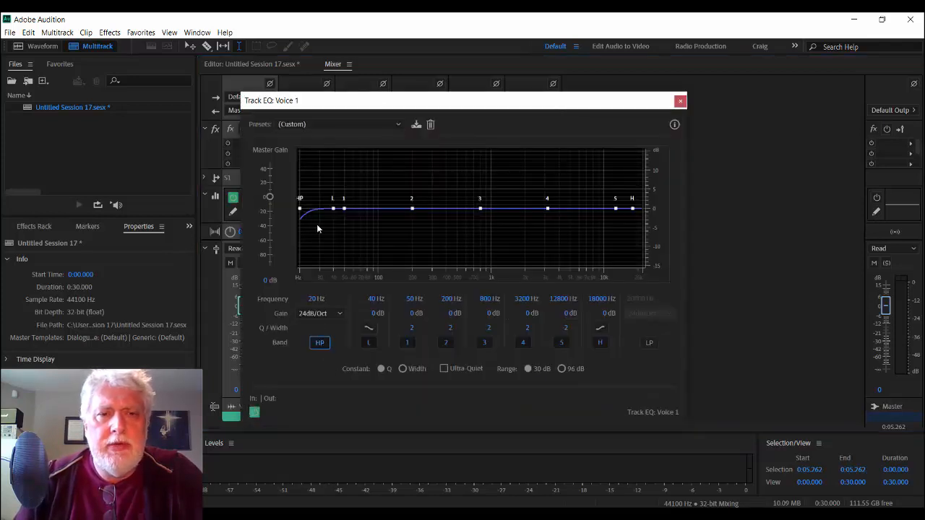
left_click_drag(303, 216, 369, 215)
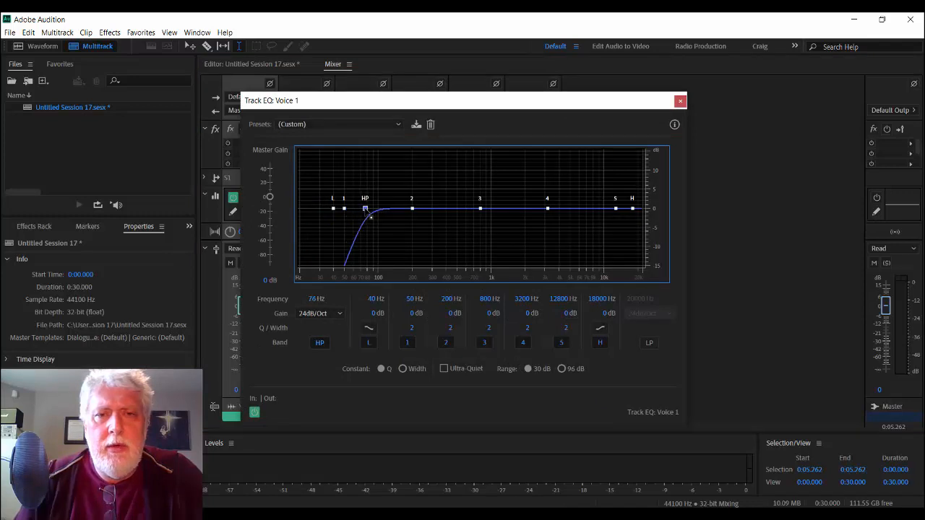
Set the Voice 1 EQ's H band to about 406 Hz with 1.7 dB gain, change its shelf slope, and close the EQ
left_click_drag(633, 210, 447, 211)
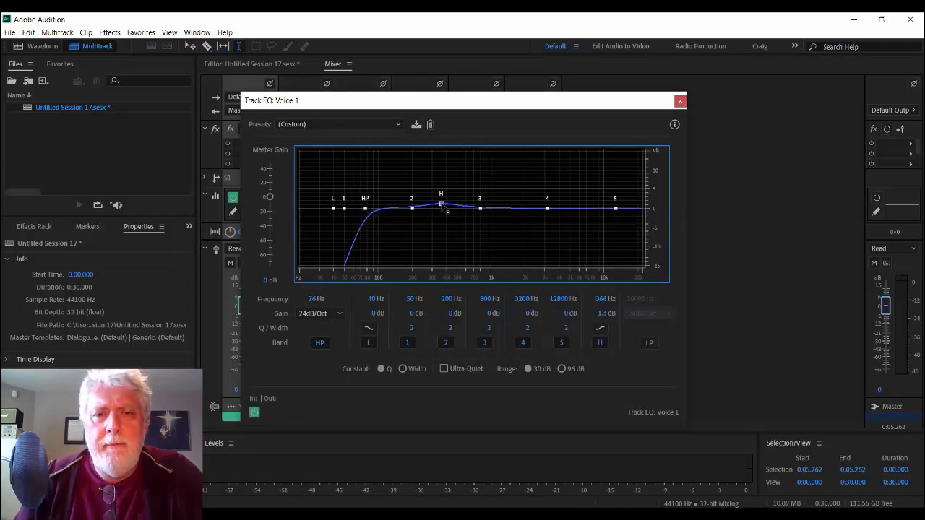
left_click(643, 343)
left_click(643, 343)
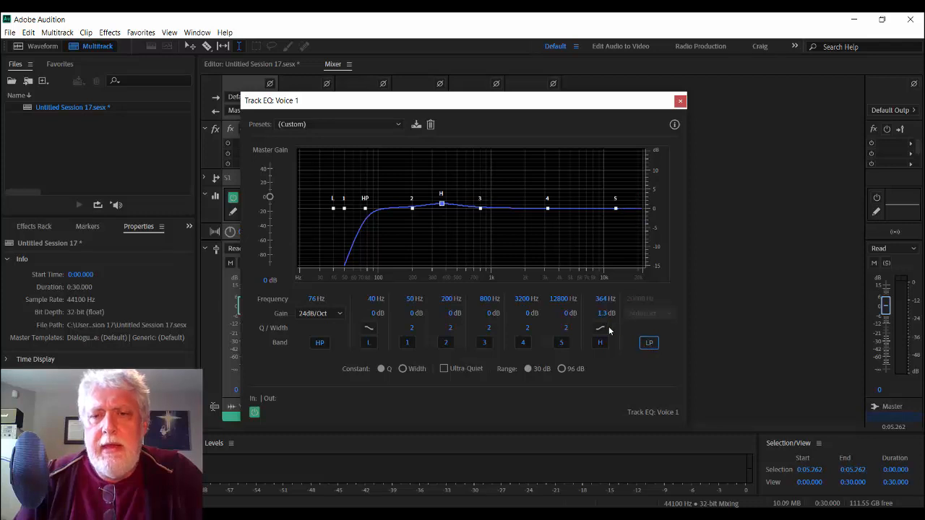
left_click(600, 327)
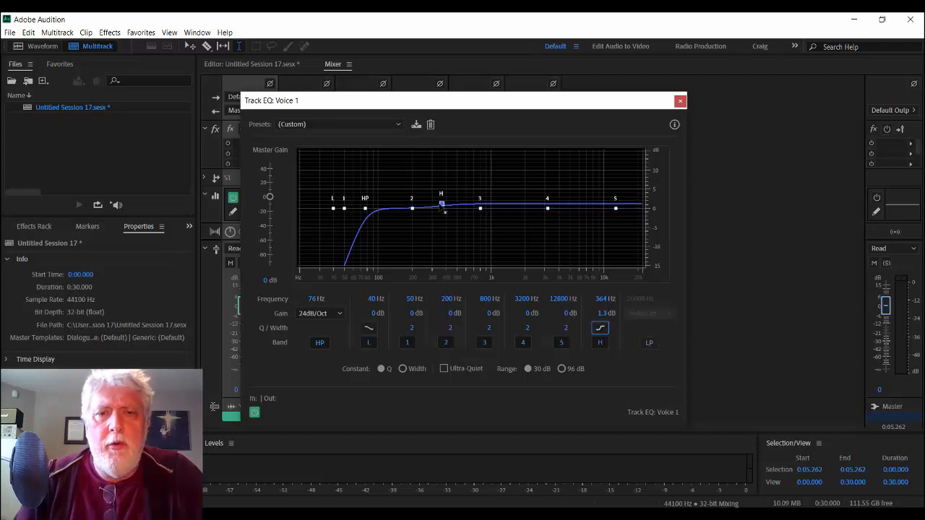
left_click_drag(441, 204, 447, 204)
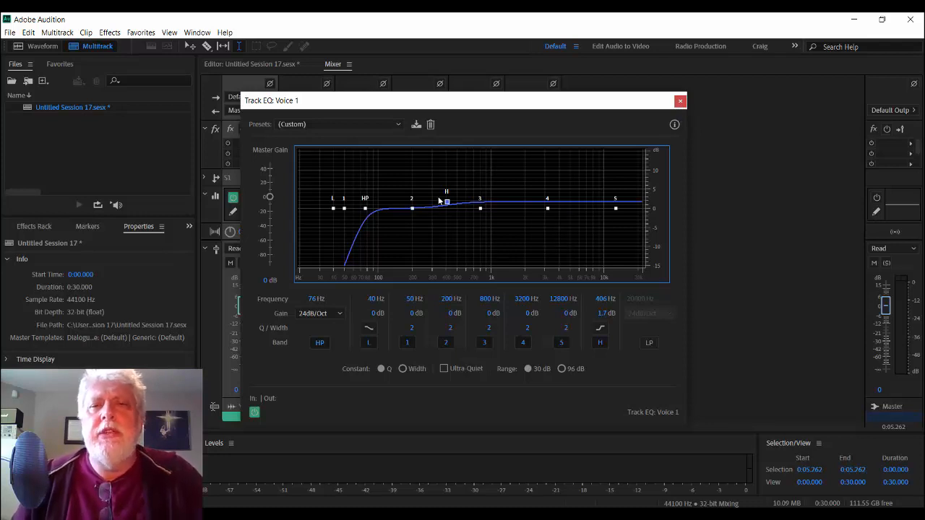
left_click(680, 101)
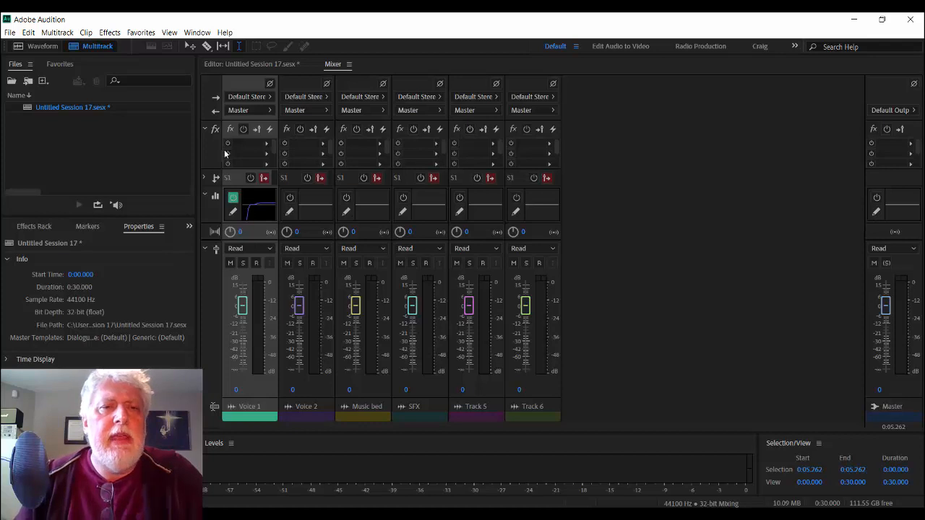
Add a Tube-modeled Compressor to the first effects slot of Voice 1 and set its threshold to about -14 dB
left_click(244, 129)
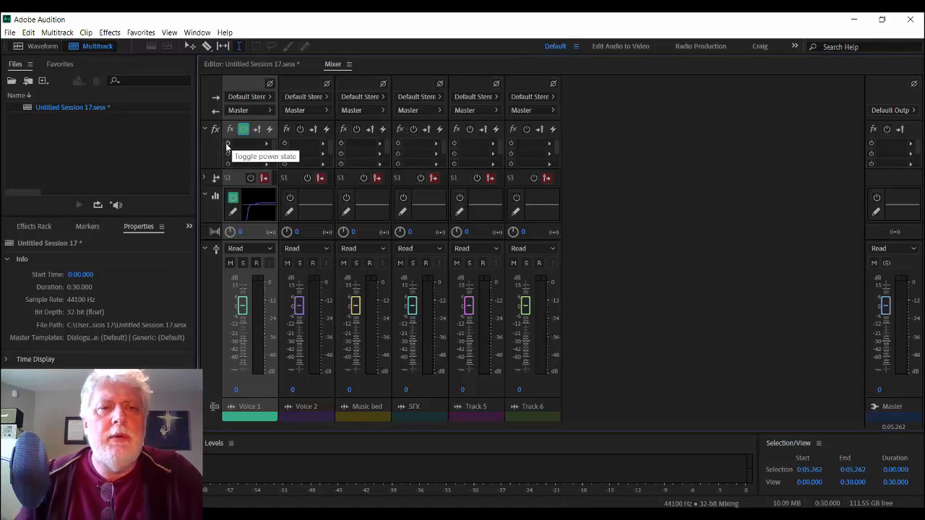
left_click(267, 143)
mouse_move(319, 184)
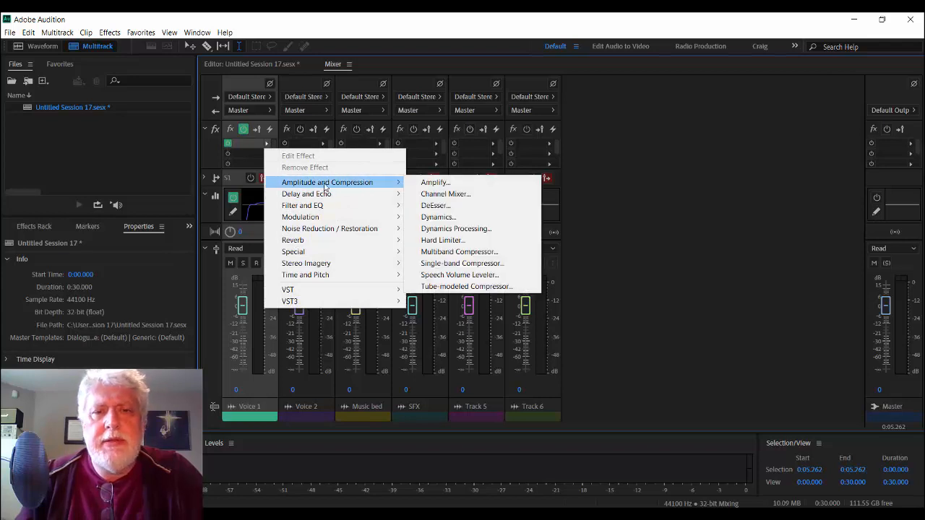
left_click(439, 288)
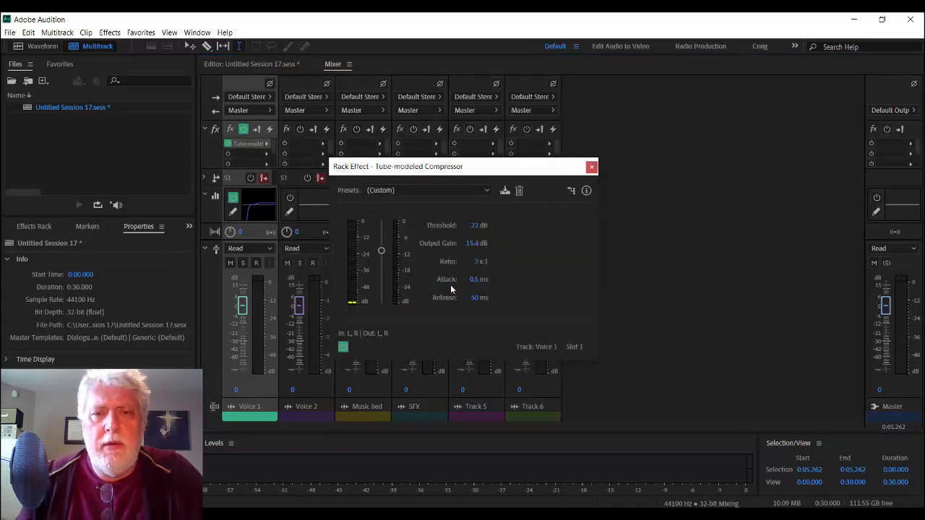
left_click_drag(382, 251, 382, 241)
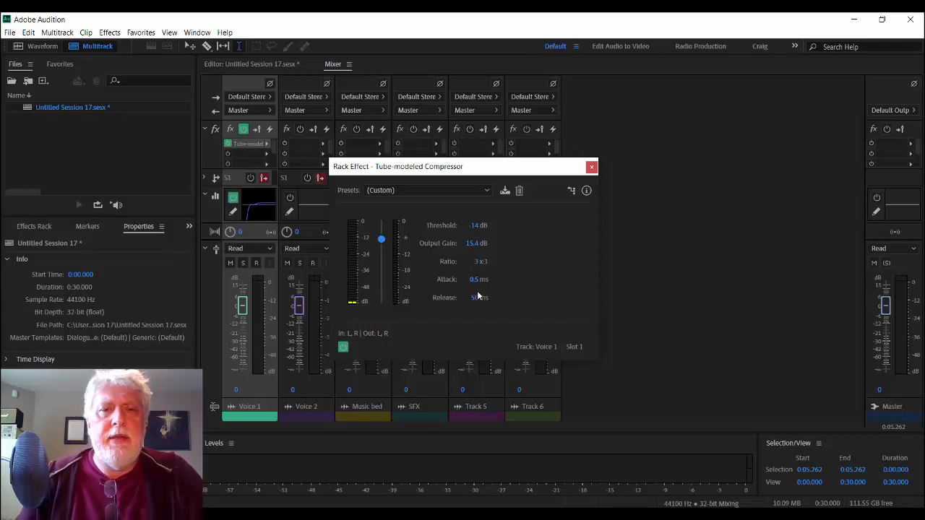
left_click(591, 167)
Return to the multitrack editor and display the effects slots in the track headers
left_click(278, 63)
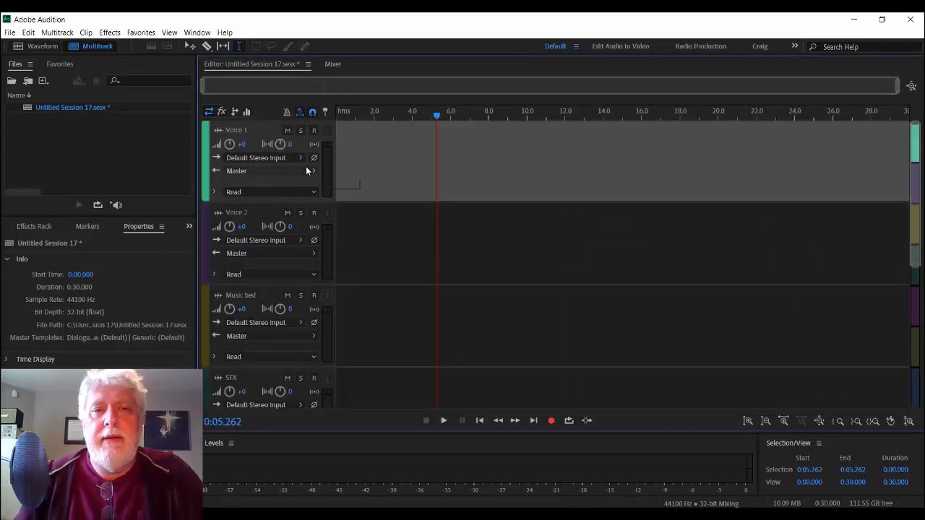
left_click(221, 113)
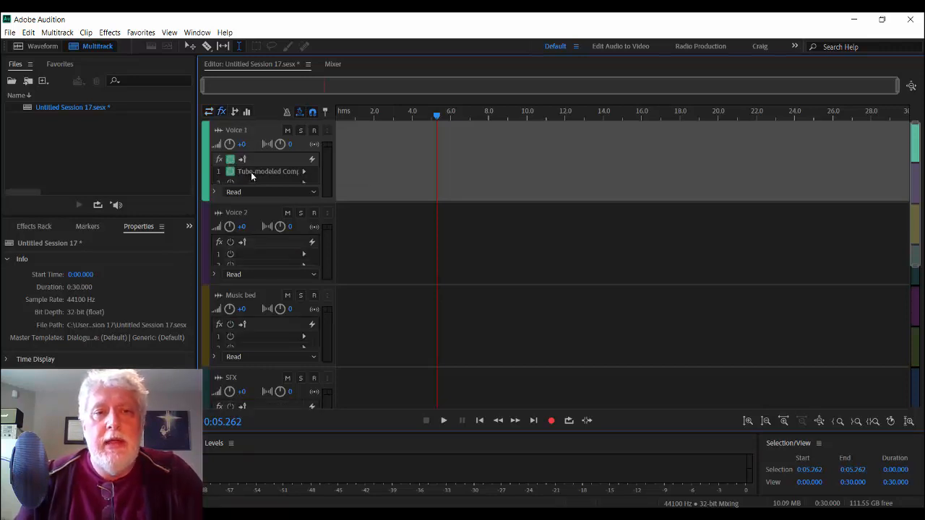
Display the EQ curves in the track headers, followed by the tracks' input and output routing
left_click(247, 112)
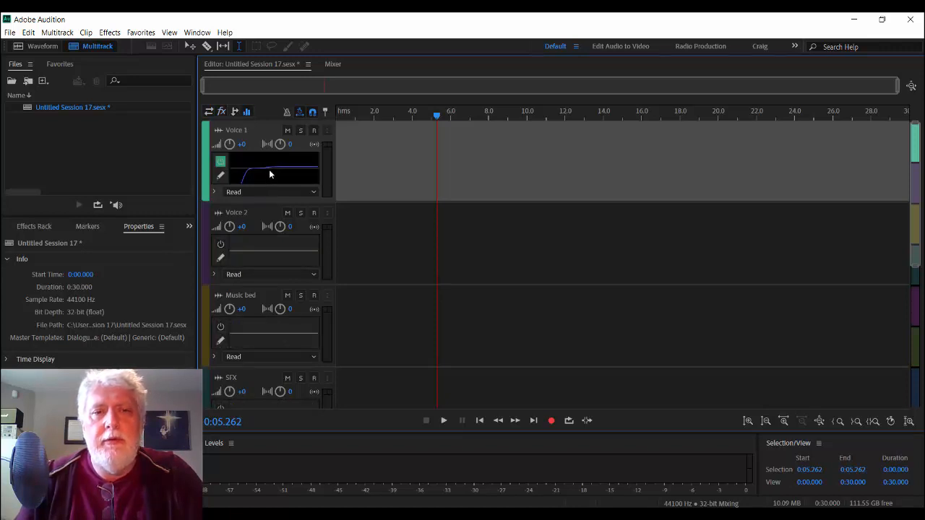
left_click(208, 112)
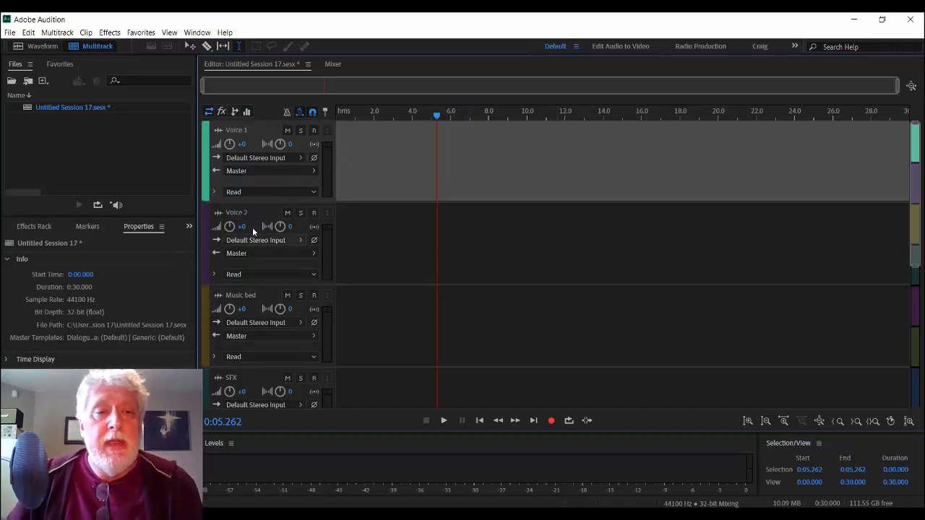
In the Mixer, enable the Voice 2 effects rack, add a Tube-modeled Compressor to its first slot, and close the effect settings
left_click(332, 64)
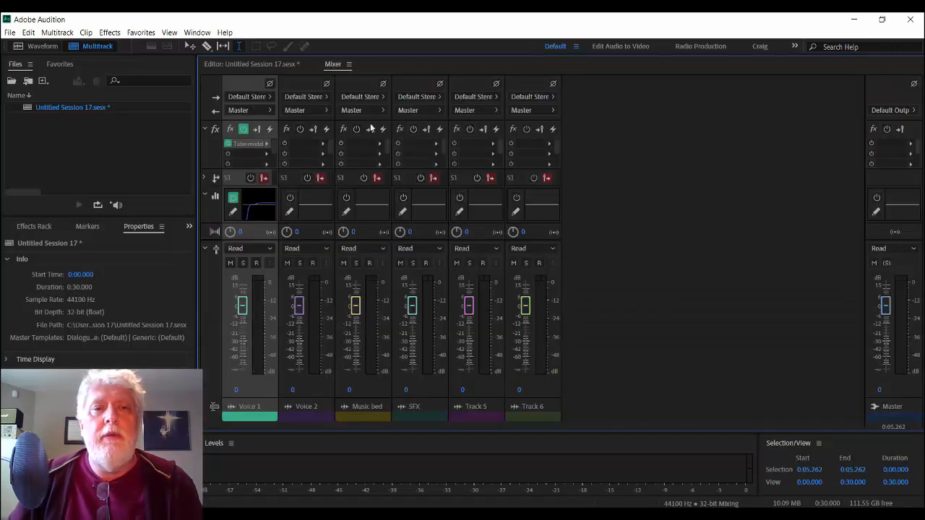
left_click(299, 129)
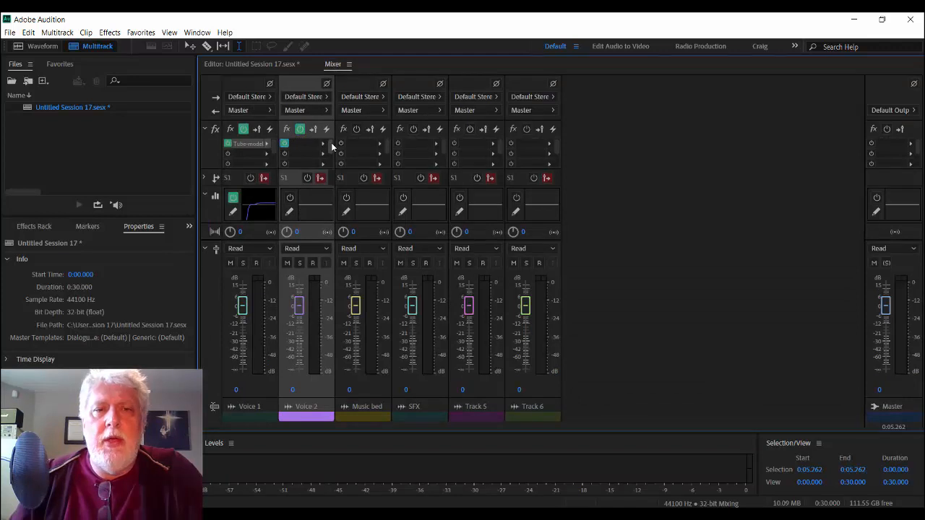
left_click(322, 144)
mouse_move(384, 182)
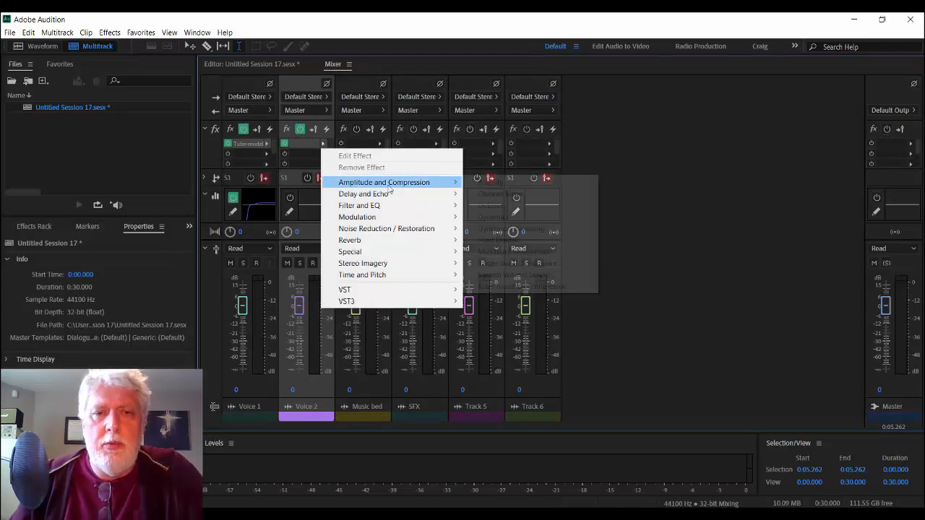
left_click(504, 287)
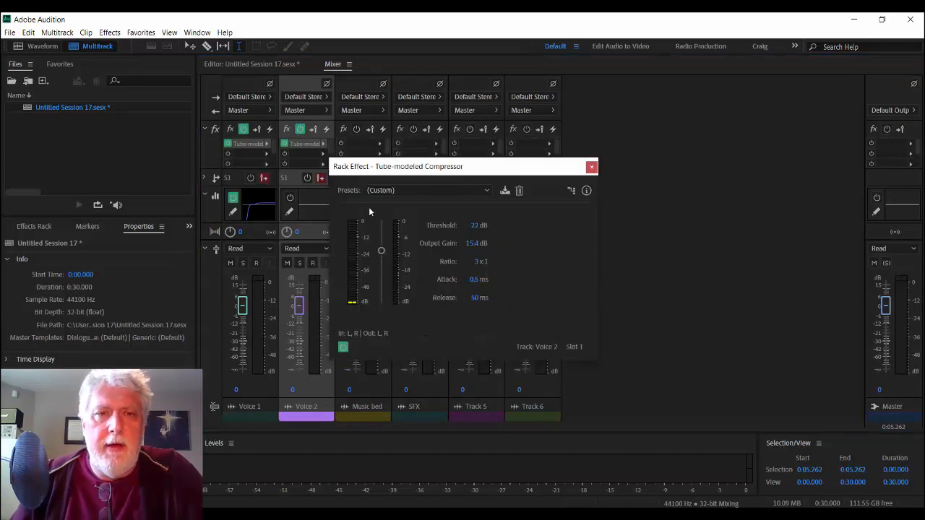
left_click(591, 167)
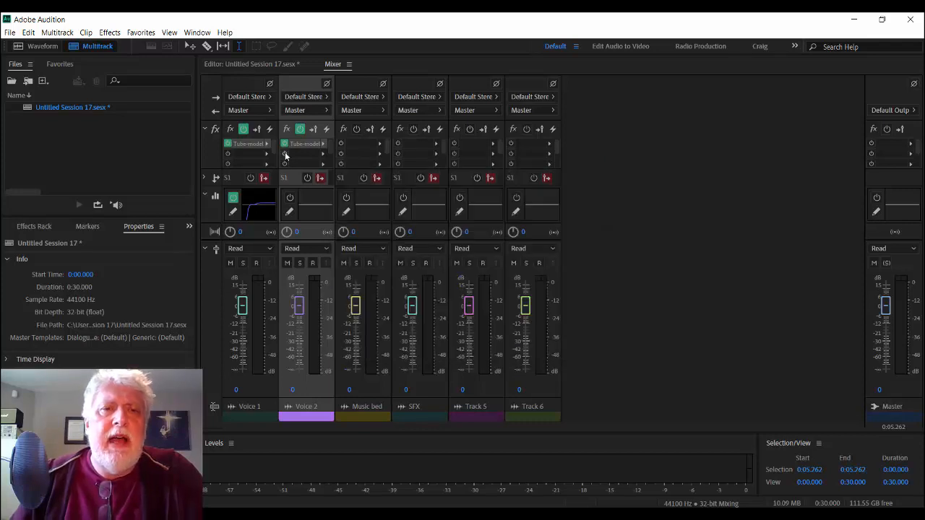
Add a Studio Reverb to the second effects slot of Voice 2 using the Room Ambience 2 preset with the dry level at 100%
left_click(323, 154)
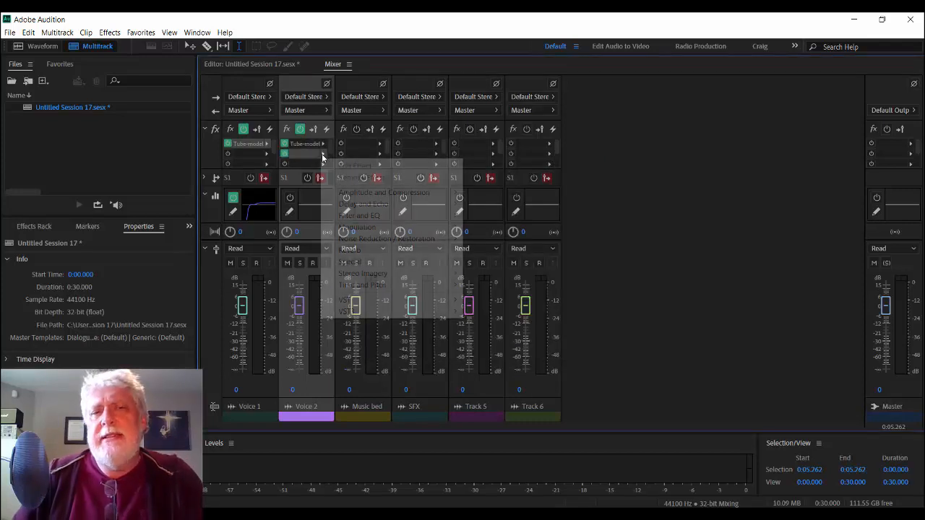
mouse_move(356, 255)
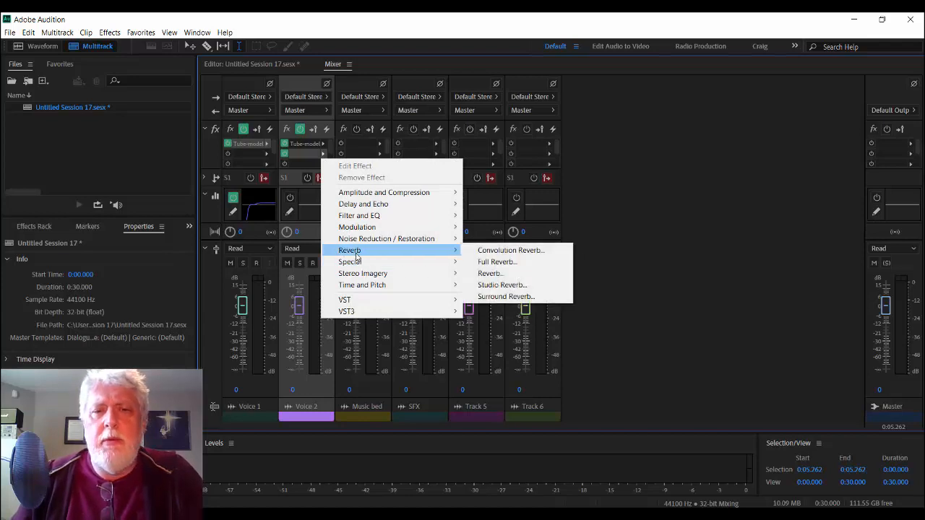
left_click(517, 285)
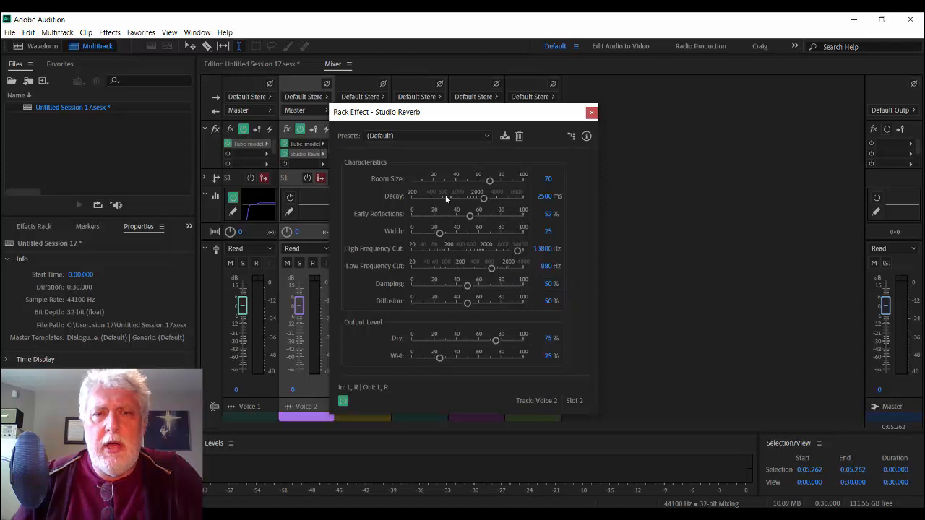
left_click(448, 136)
left_click(418, 267)
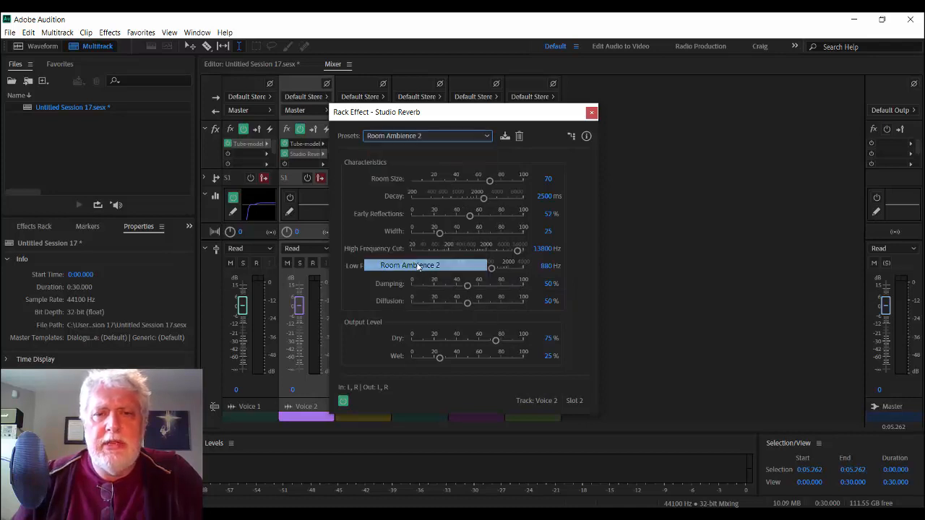
left_click_drag(516, 338, 558, 337)
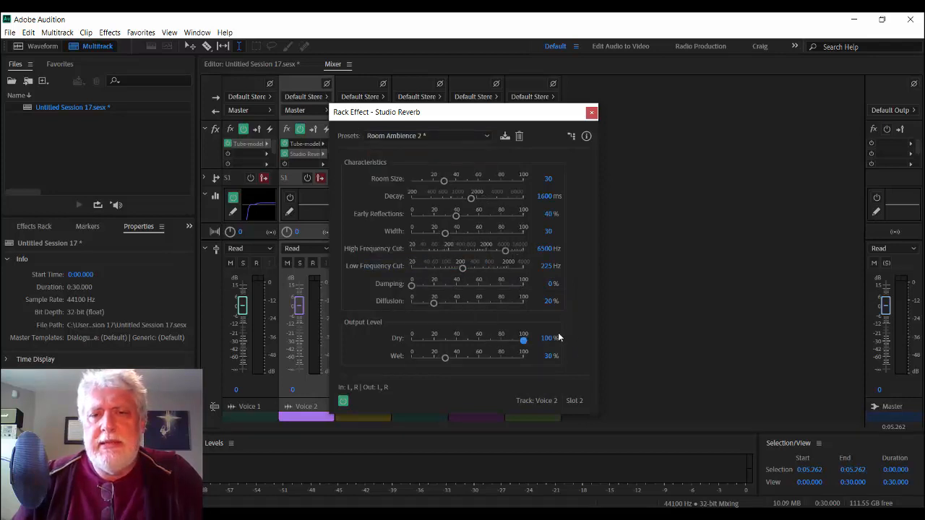
left_click(591, 112)
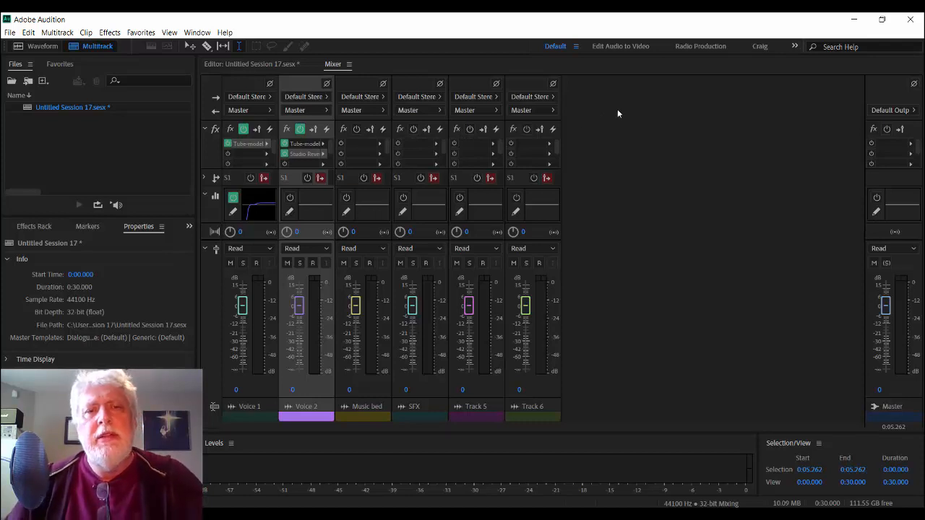
Enable the track EQ on Voice 2 and add a high-pass filter at about 148 Hz
left_click(290, 199)
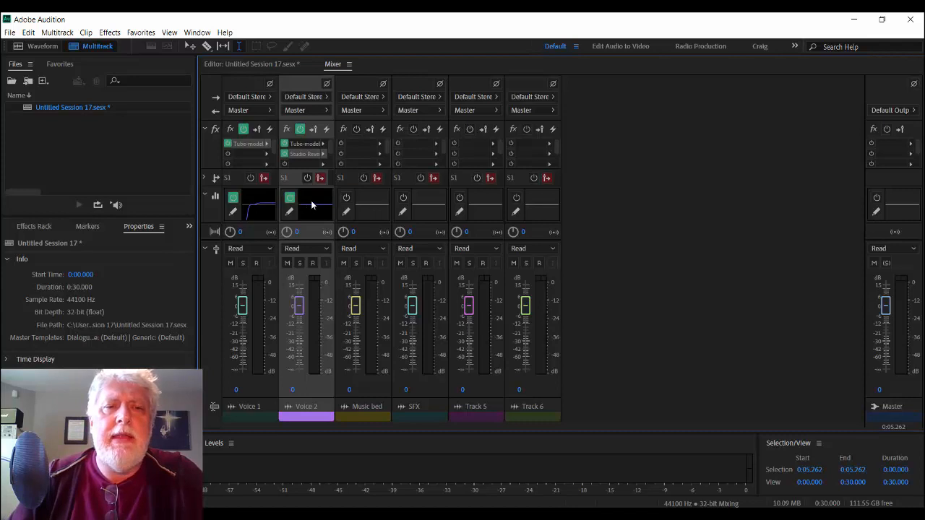
double_click(311, 206)
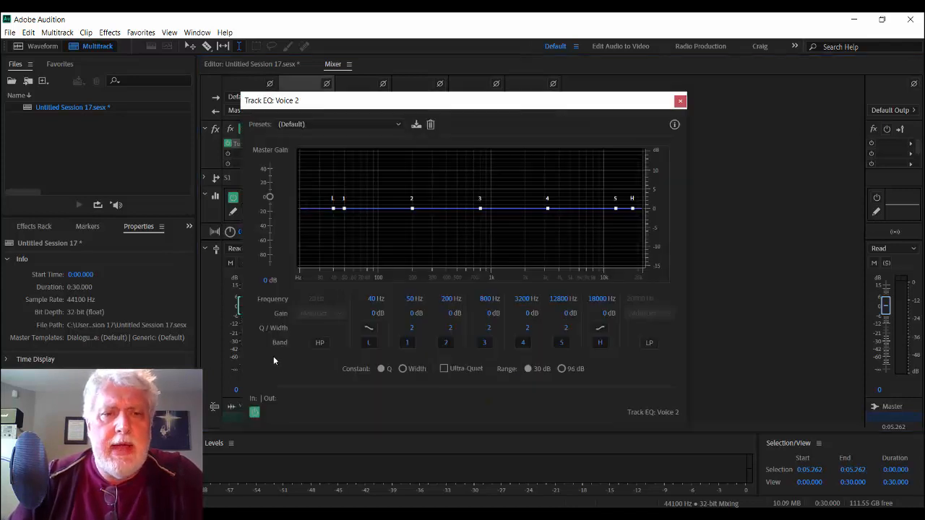
left_click(320, 342)
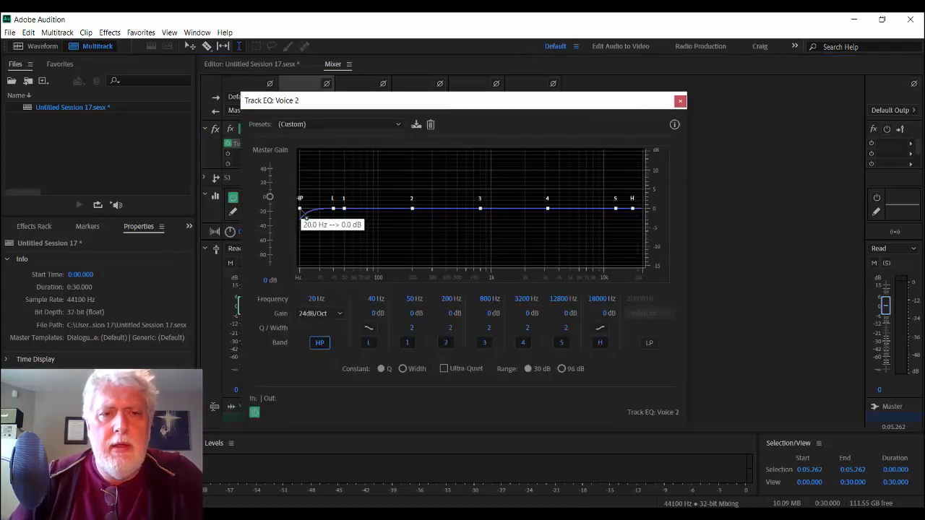
left_click_drag(302, 214, 397, 209)
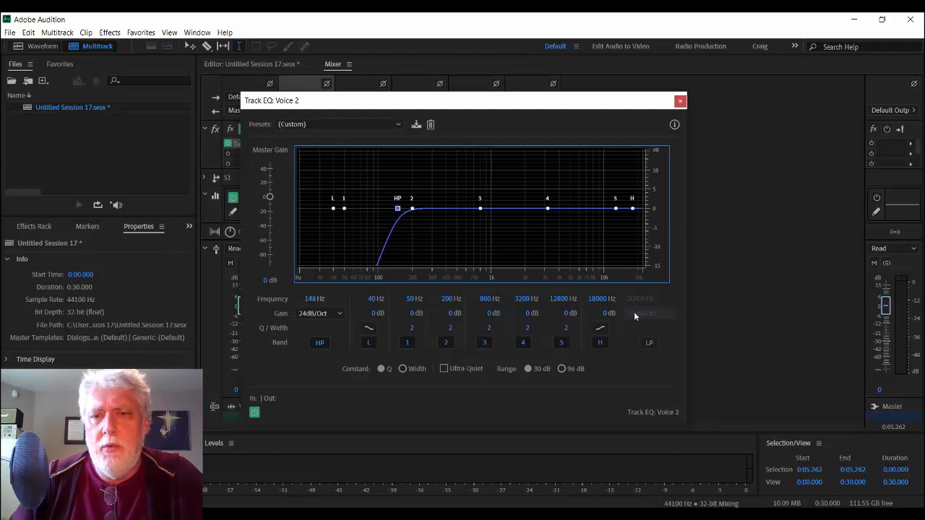
Change the Voice 2 EQ's H shelf slope, set H to about 1243 Hz, 2.1 dB and band 3 to about 1113 Hz, 2.8 dB, Q 1.2
left_click(600, 328)
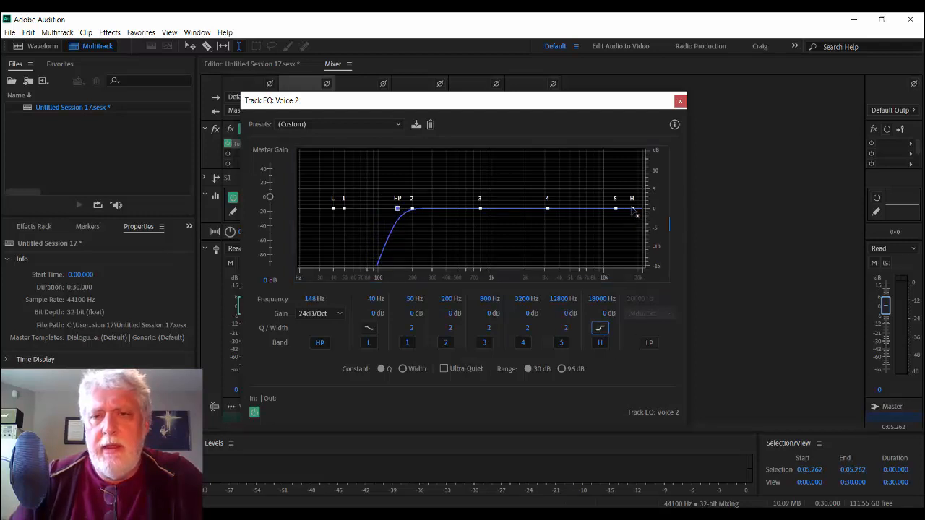
left_click_drag(634, 211, 508, 208)
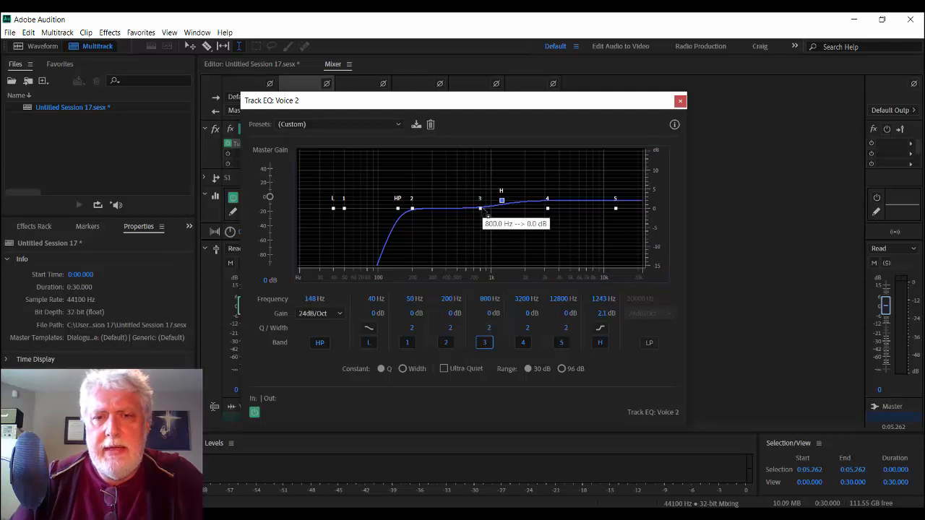
left_click_drag(484, 213, 502, 200)
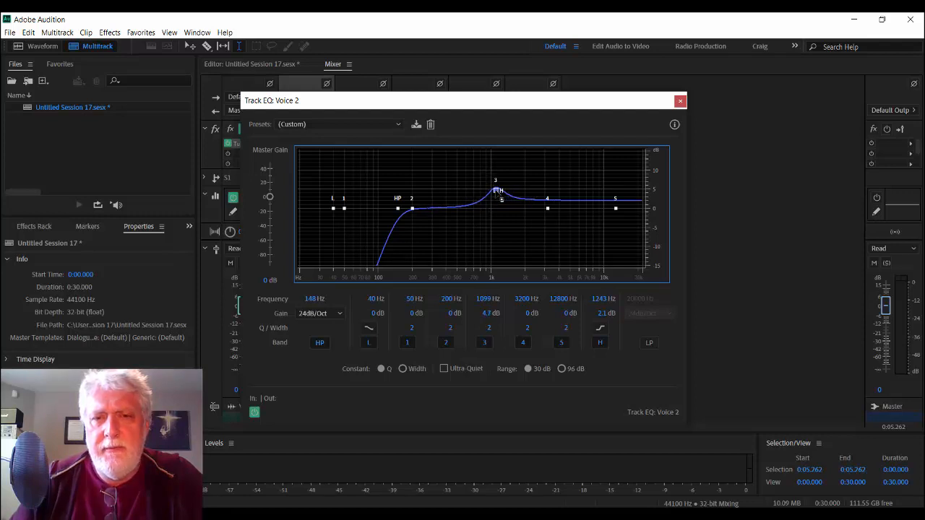
left_click_drag(492, 329, 491, 338)
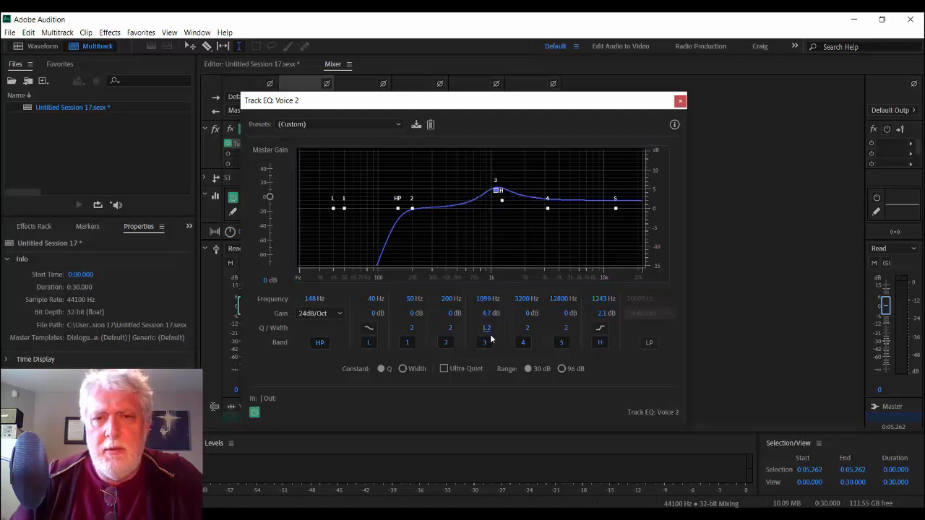
left_click_drag(496, 190, 497, 198)
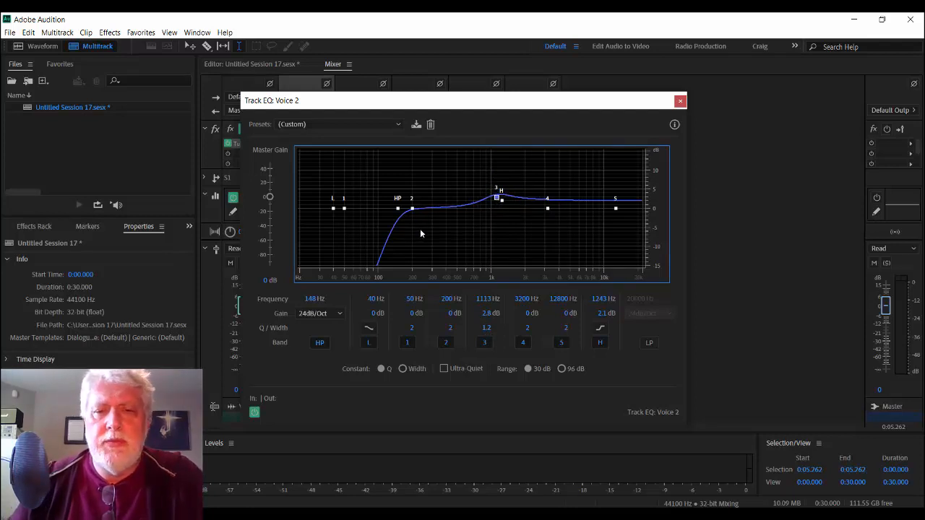
left_click(679, 102)
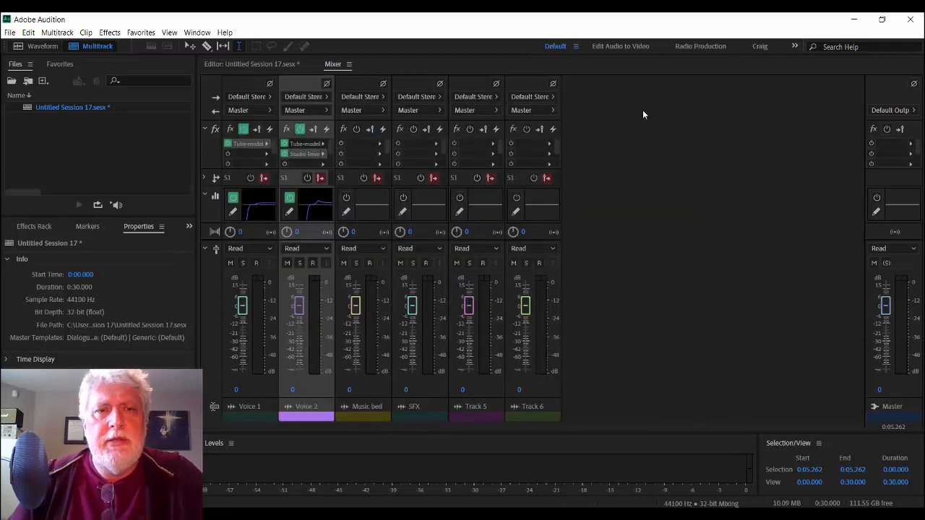
Return to the multitrack editor and review the effects slots and EQ curves of the voice tracks in the track headers
left_click(252, 63)
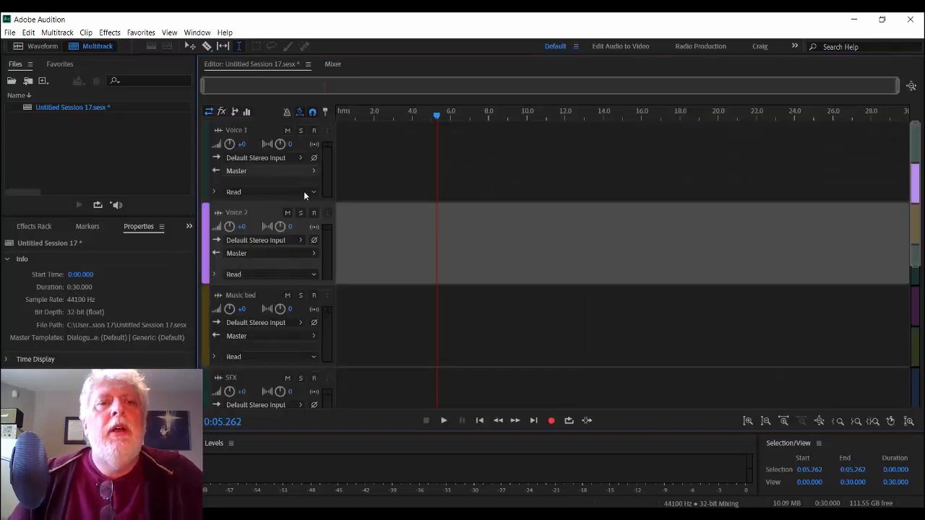
left_click(222, 112)
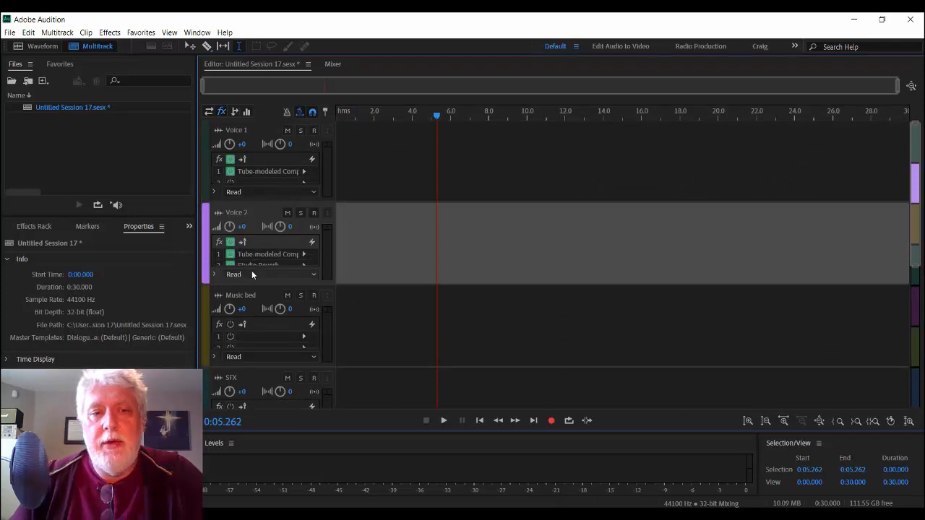
left_click(246, 112)
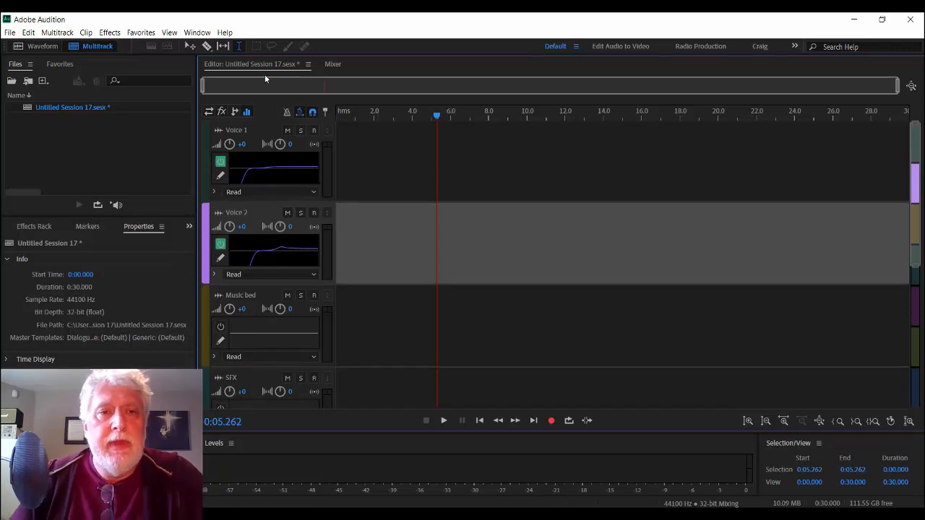
Enable the track EQ on the Music bed track in the Mixer and open its EQ settings
left_click(333, 63)
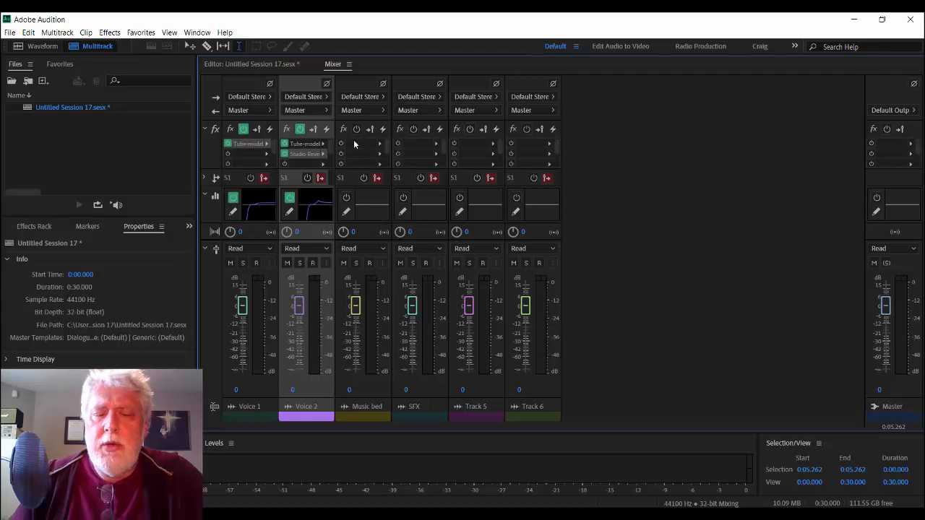
left_click(348, 198)
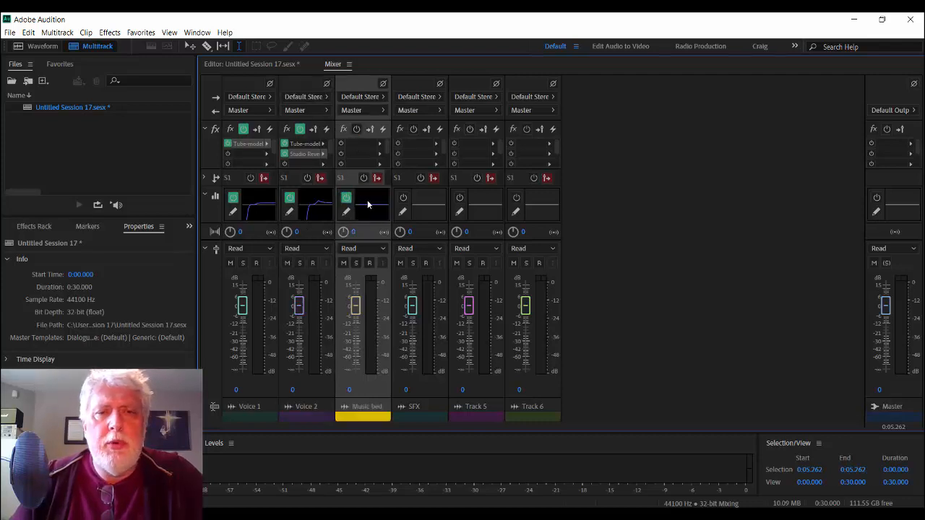
double_click(367, 205)
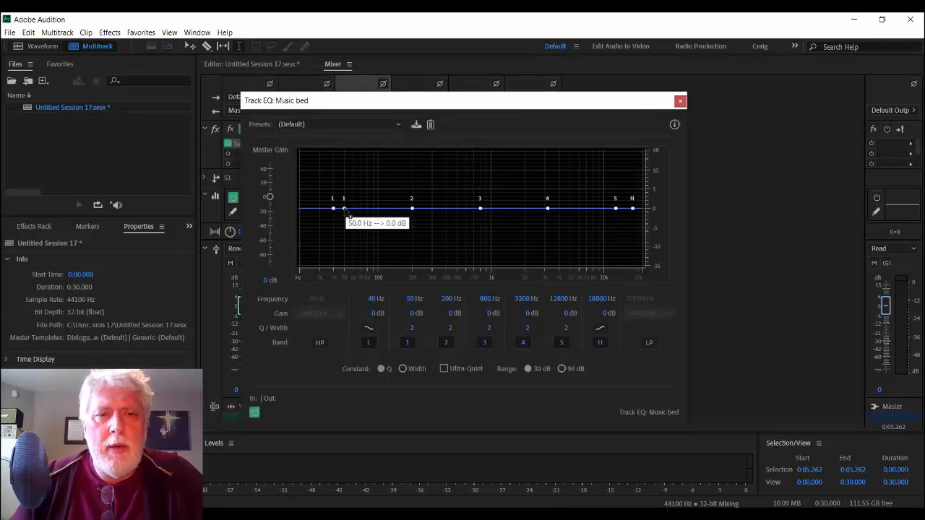
left_click(320, 343)
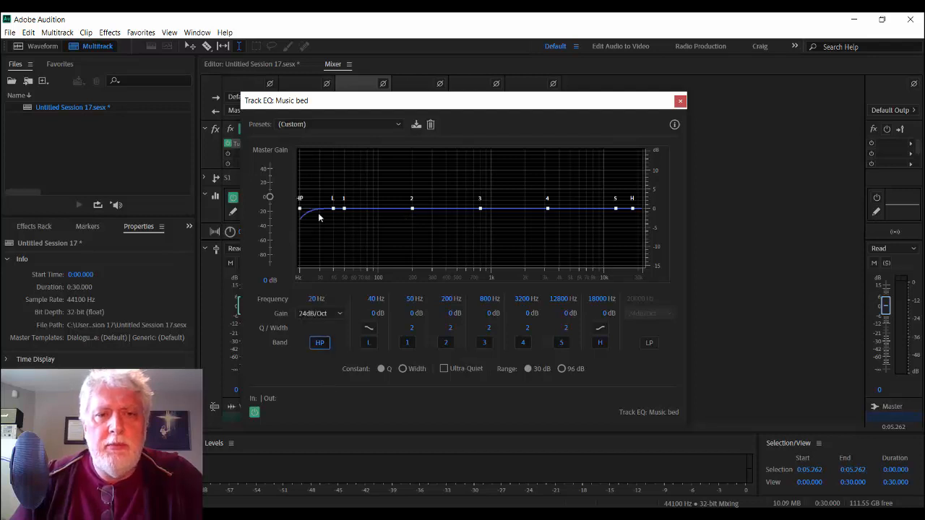
left_click(323, 345)
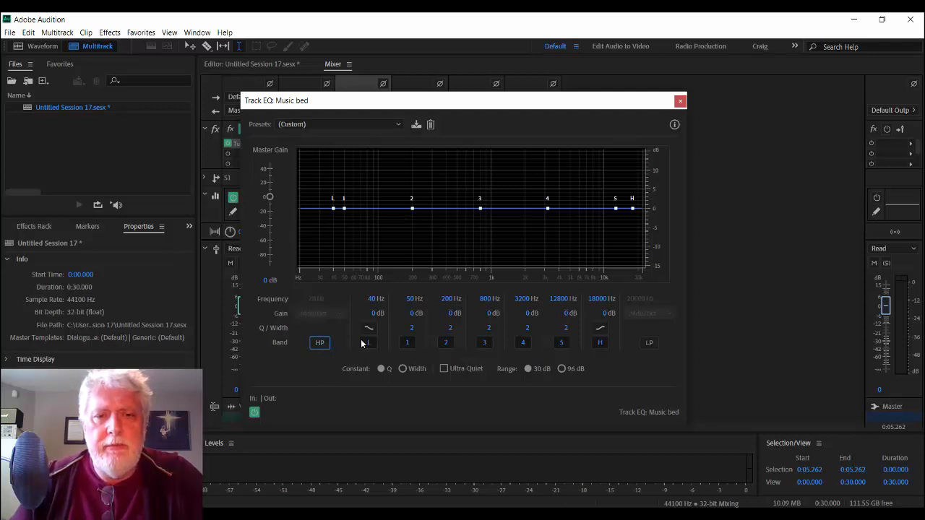
left_click(364, 341)
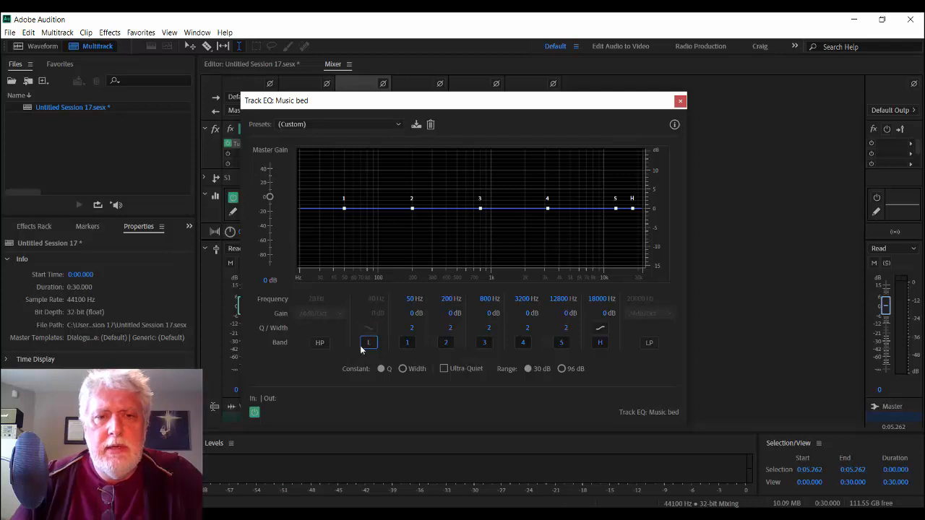
left_click(367, 343)
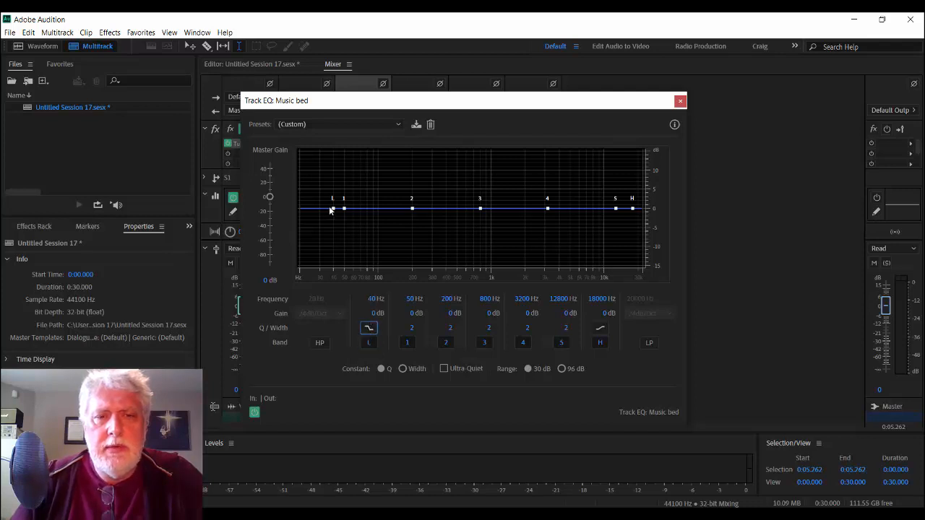
Set the Music bed EQ's L band to about 123 Hz at 1.9 dB and its H band to about 355 Hz at -2.2 dB
left_click_drag(331, 209, 394, 210)
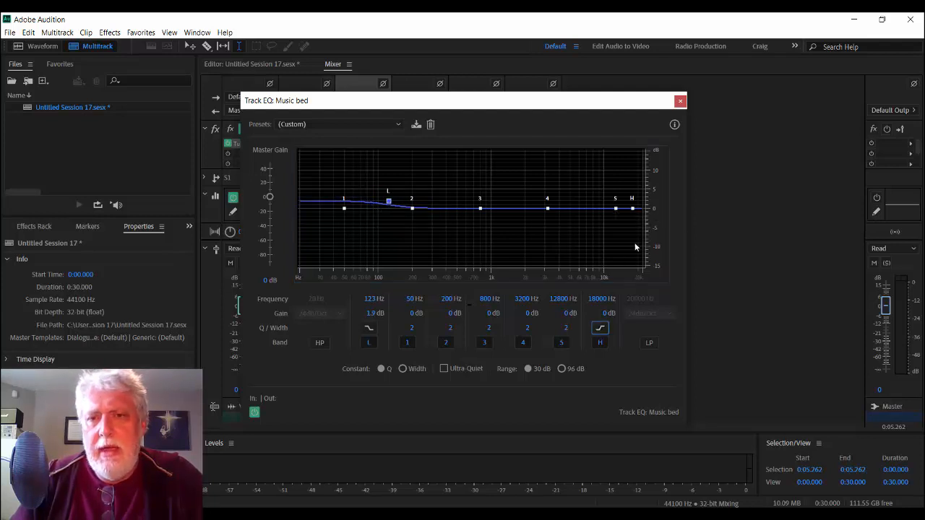
mouse_move(633, 208)
left_mouse_down()
mouse_move(513, 226)
mouse_move(441, 217)
left_mouse_up()
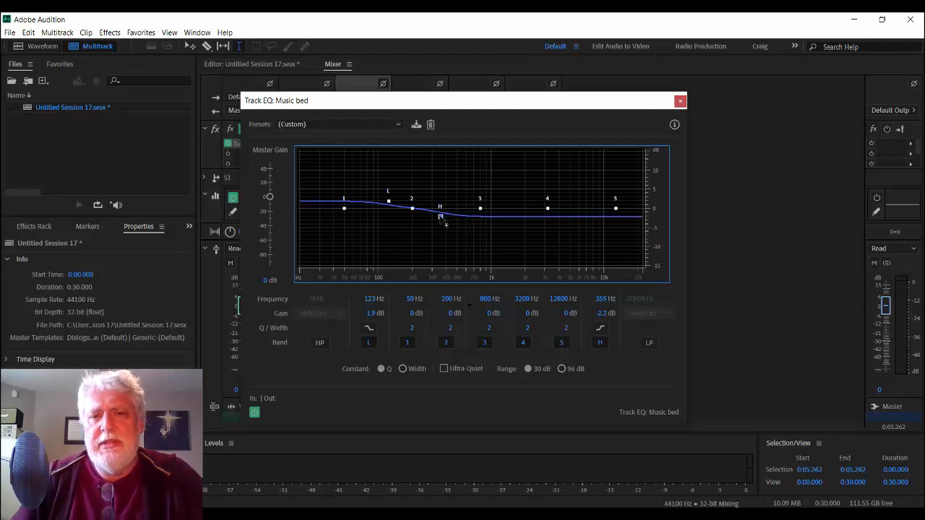
Close the Music bed EQ settings and set the Master track's volume to -2 dB in the Mixer
left_click(681, 101)
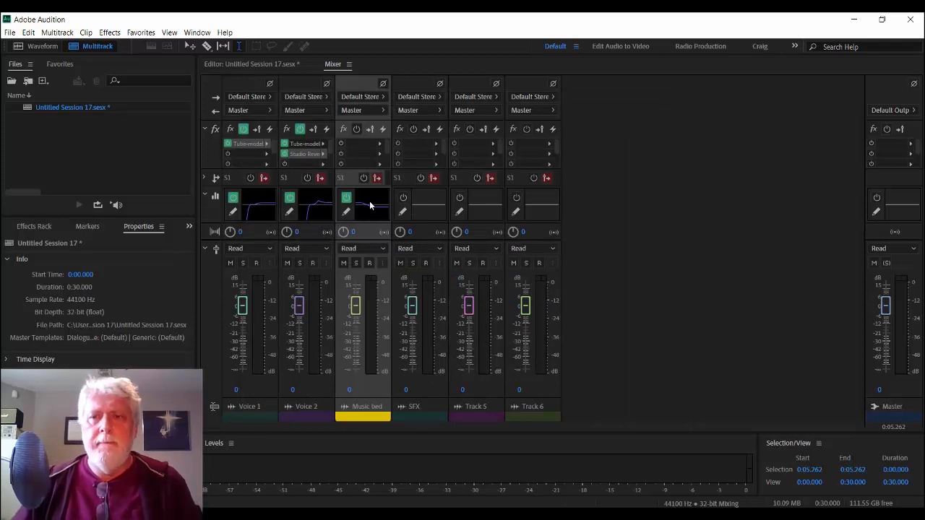
left_click(879, 390)
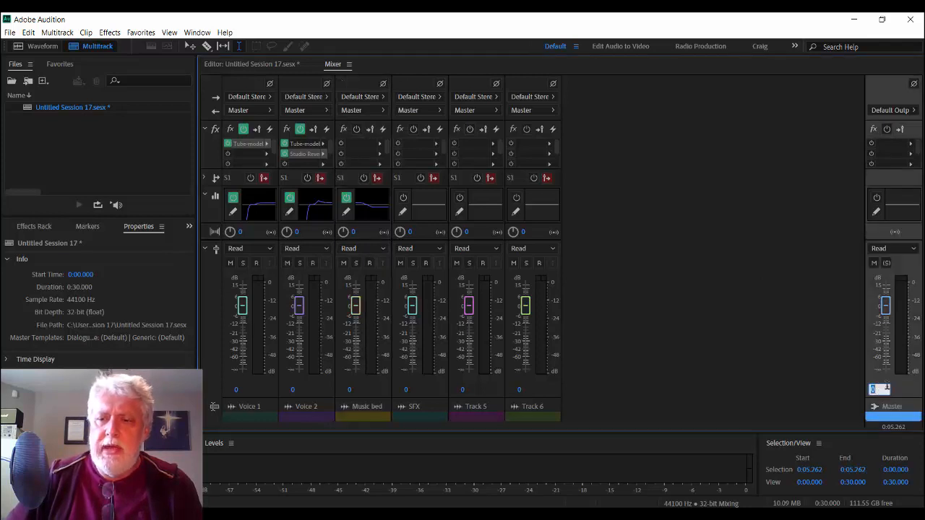
type("-")
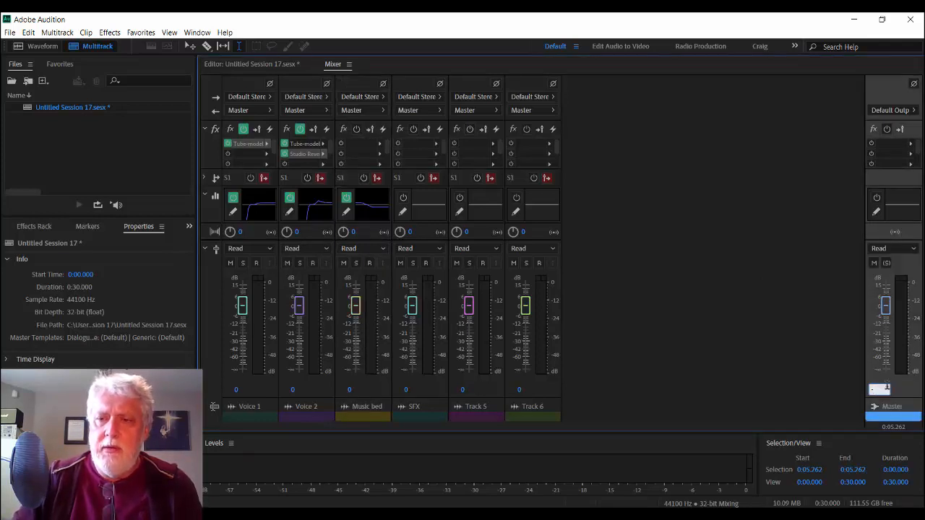
type("2")
key("Return")
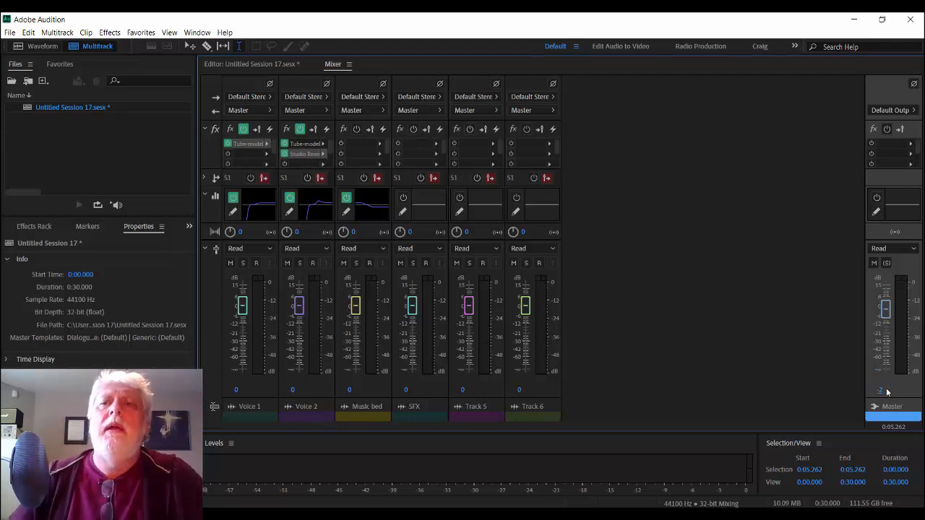
Power on the Master track's effects rack and add a Hard Limiter with its existing settings to the first slot
left_click(885, 129)
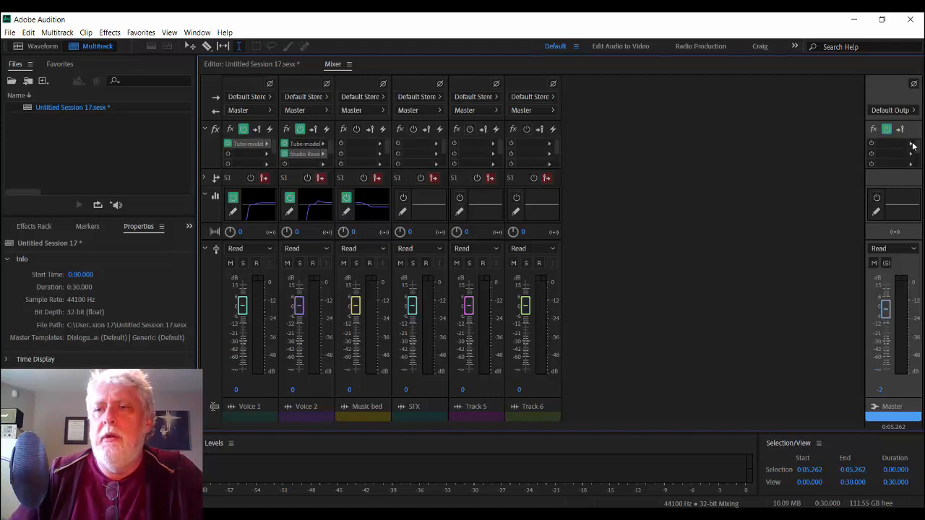
left_click(912, 146)
mouse_move(861, 189)
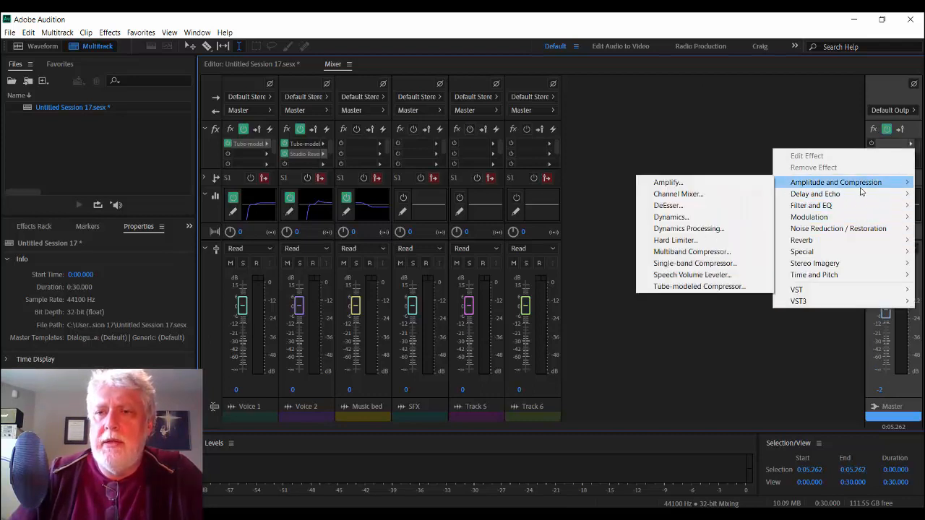
left_click(712, 240)
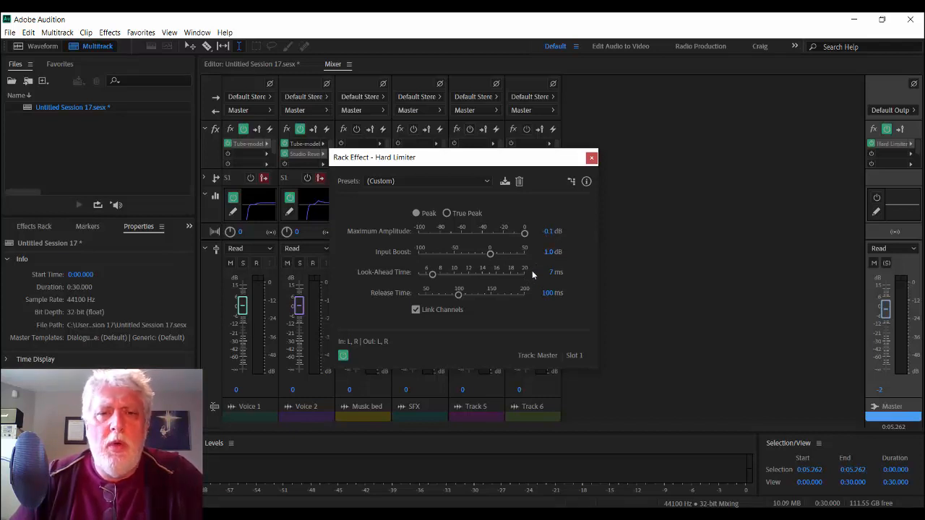
left_click(591, 157)
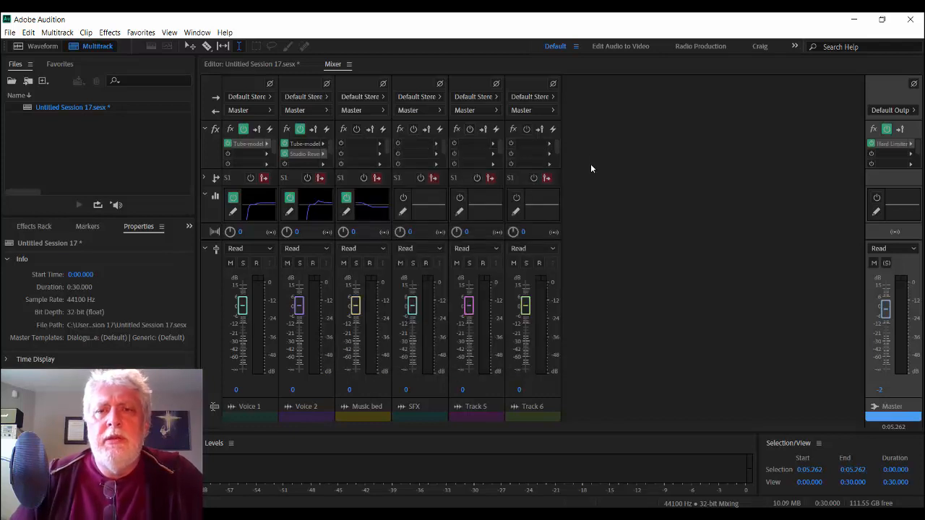
Return to the multitrack editor and show the inputs and outputs in the track headers, with Voice 1 at the start of the list
left_click(258, 65)
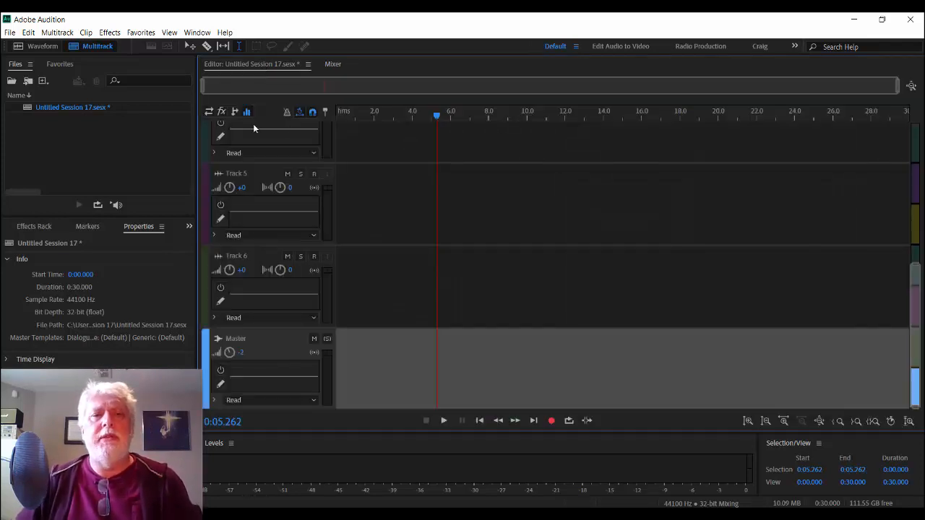
left_click(209, 112)
scroll(304, 130, "up", 5)
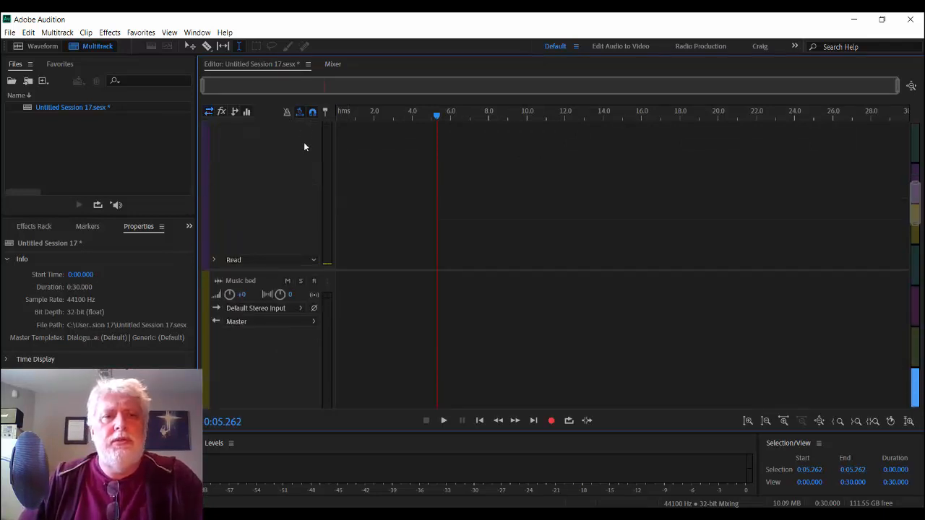
scroll(304, 147, "down", 5)
left_click_drag(918, 226, 920, 146)
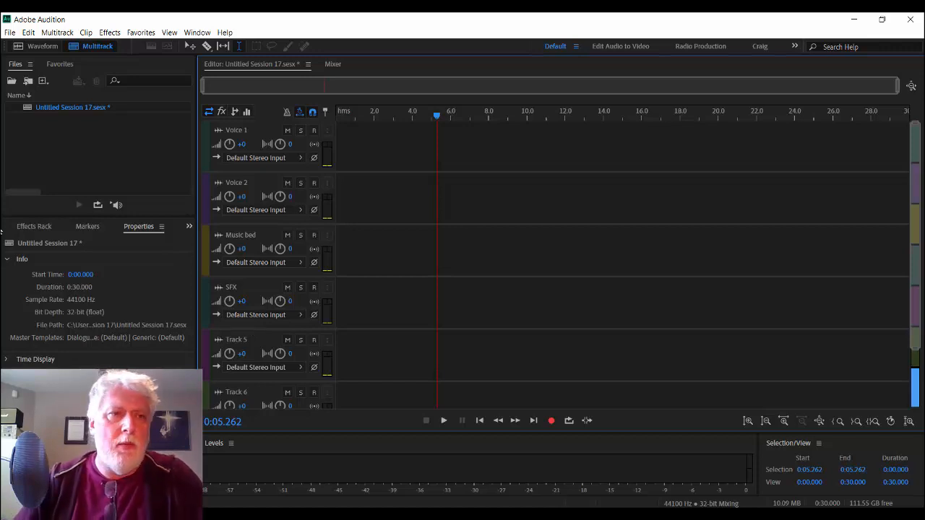
Export the session as a template named "2 voice commercial with sfx", including markers and other metadata
left_click(10, 32)
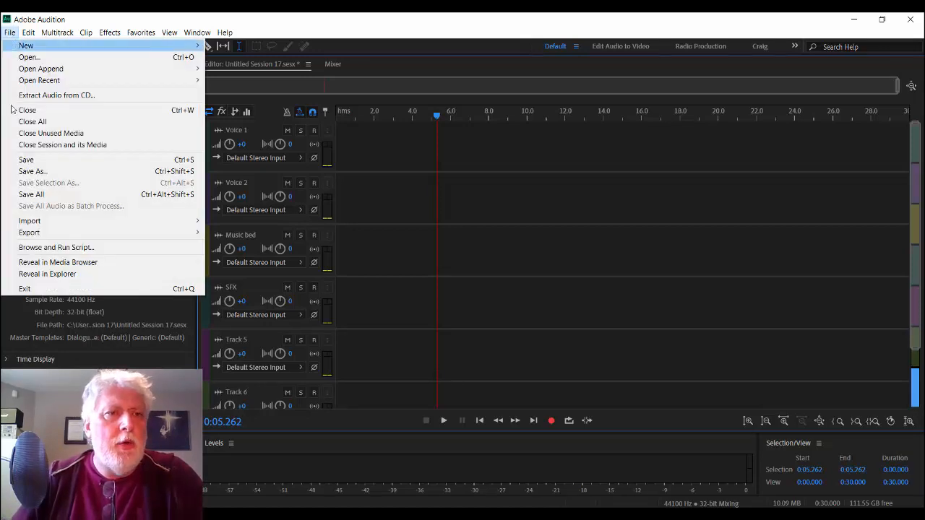
mouse_move(42, 237)
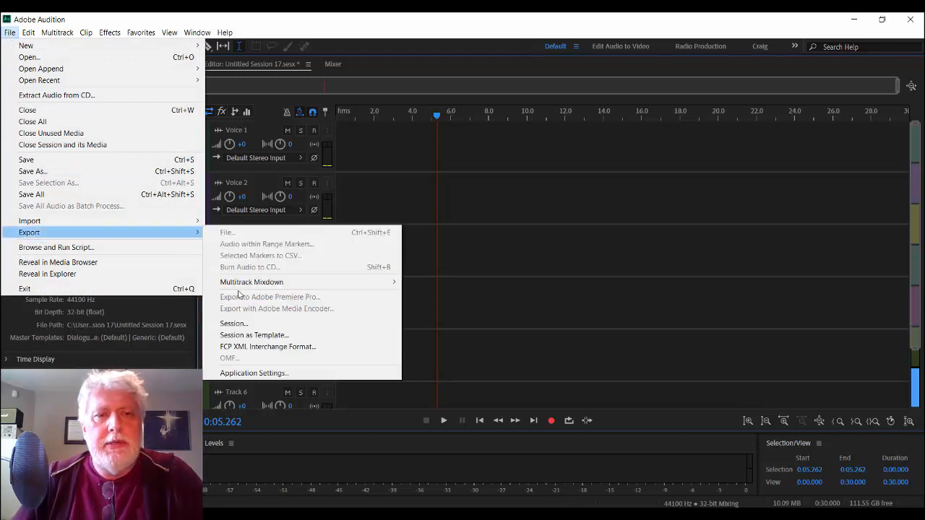
left_click(253, 335)
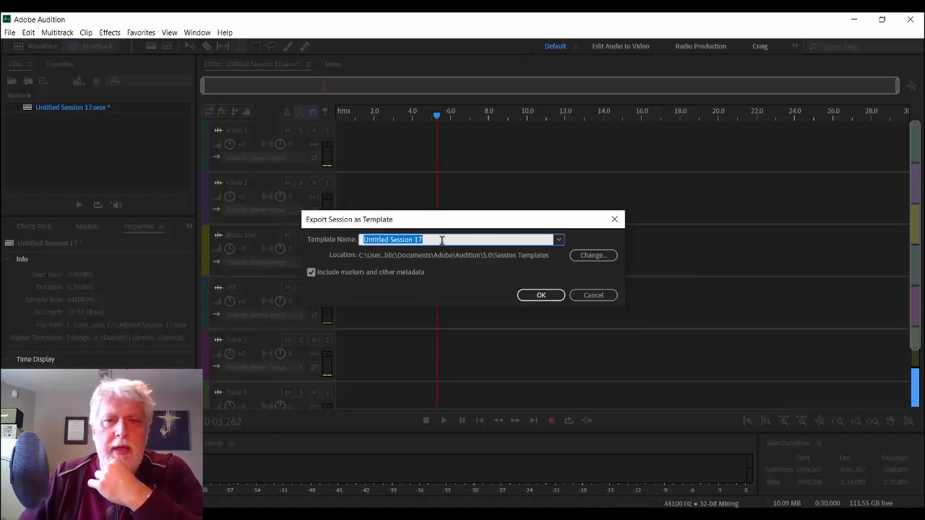
left_click_drag(440, 238, 261, 241)
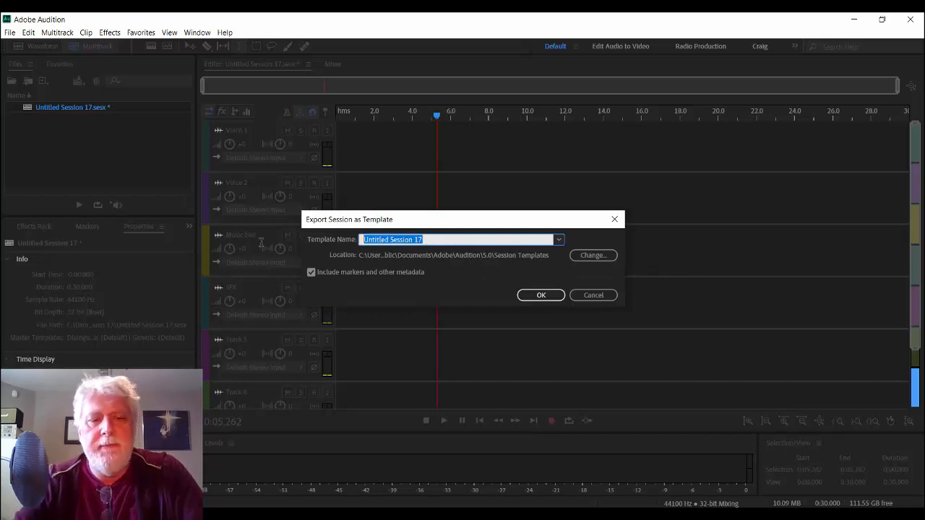
type("2 voice")
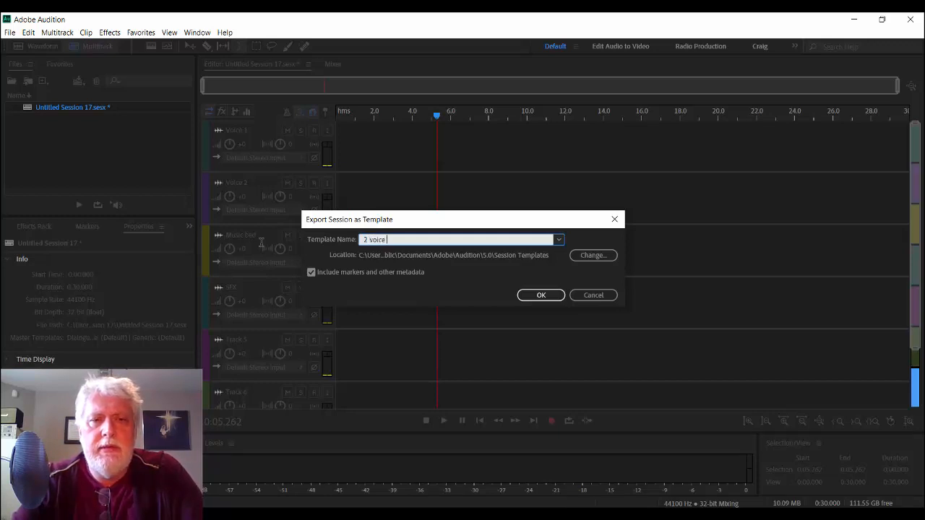
type(" commercial with sfx")
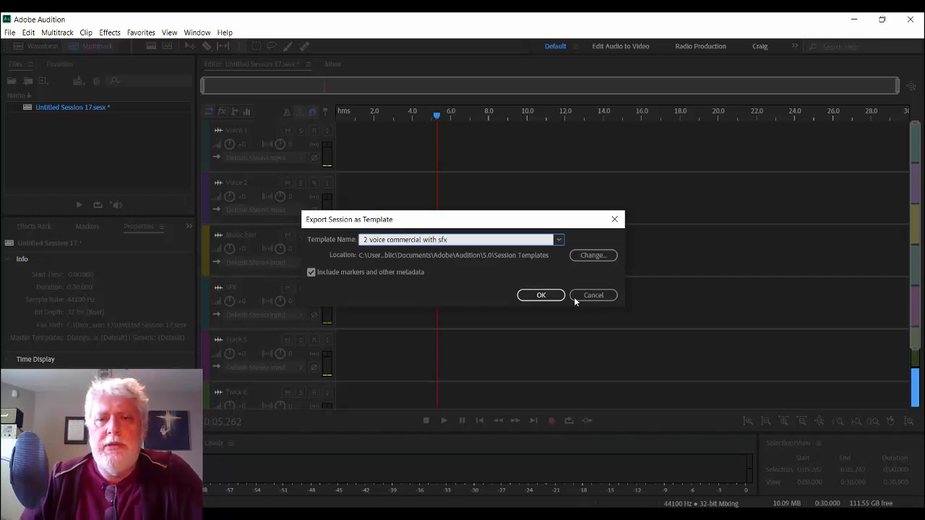
left_click(534, 297)
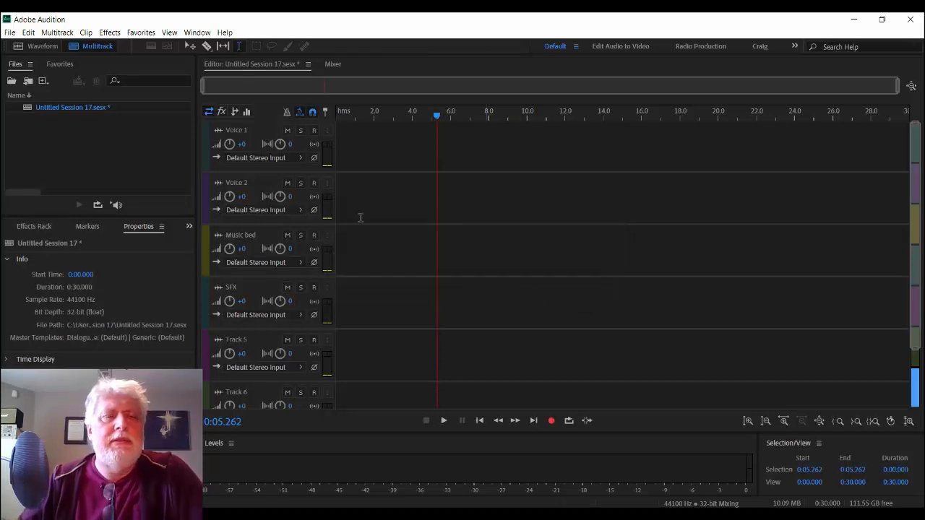
Close the current session without saving its changes
left_click(10, 33)
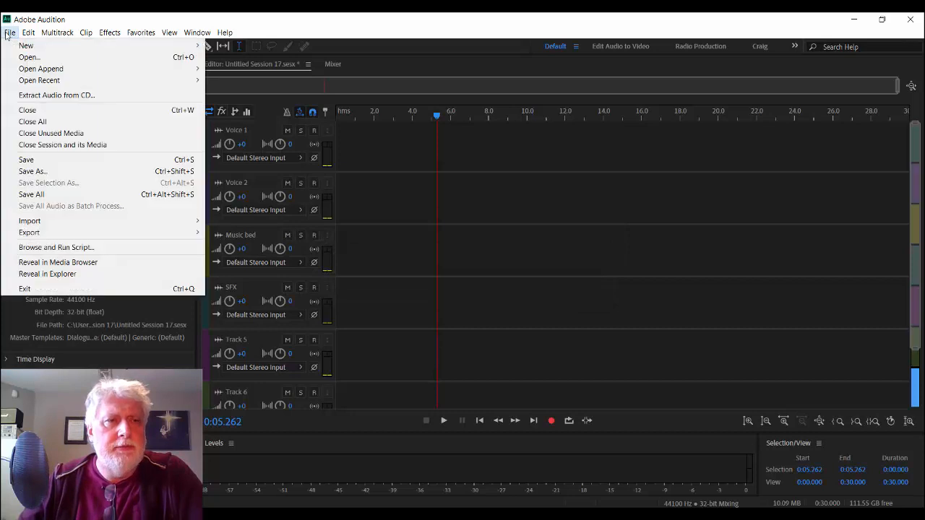
left_click(28, 109)
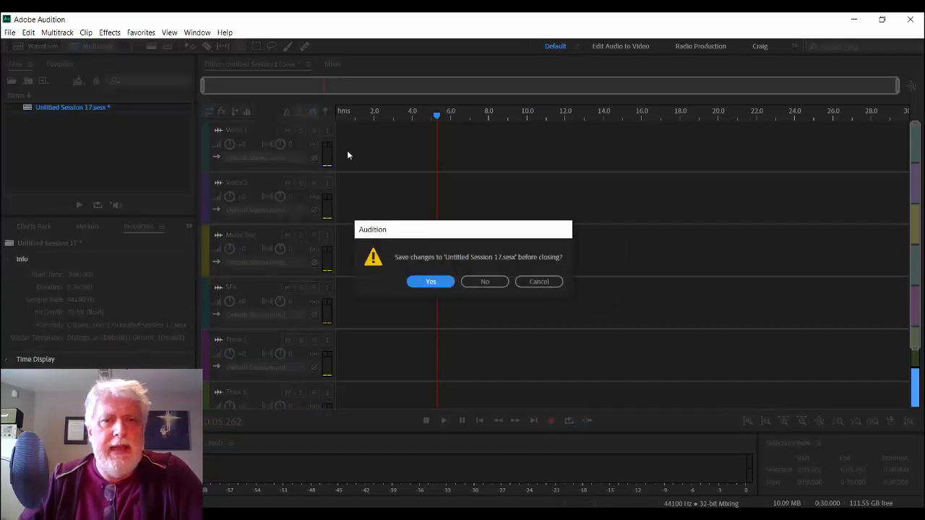
left_click(496, 285)
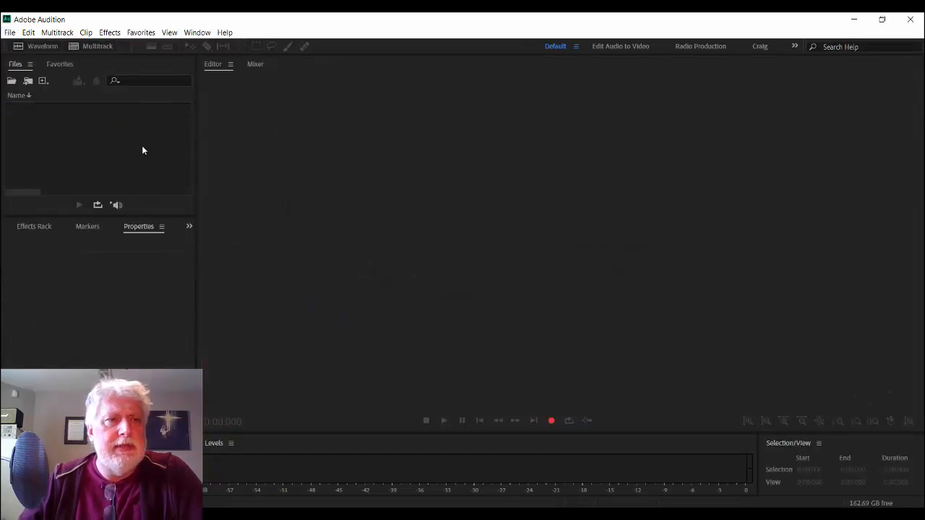
Create a new multitrack session with the default name from the "2 voice commercial with sfx" template
left_click(10, 33)
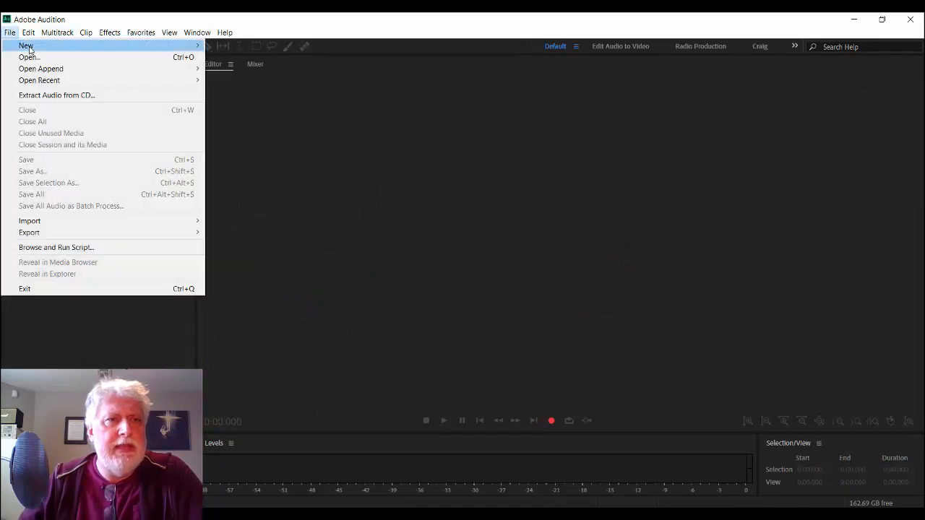
mouse_move(32, 49)
left_click(310, 46)
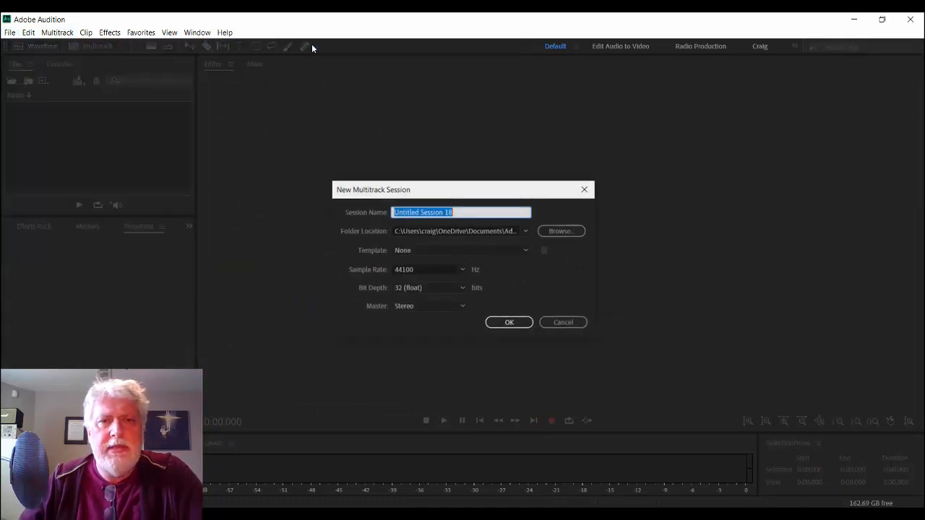
left_click(502, 250)
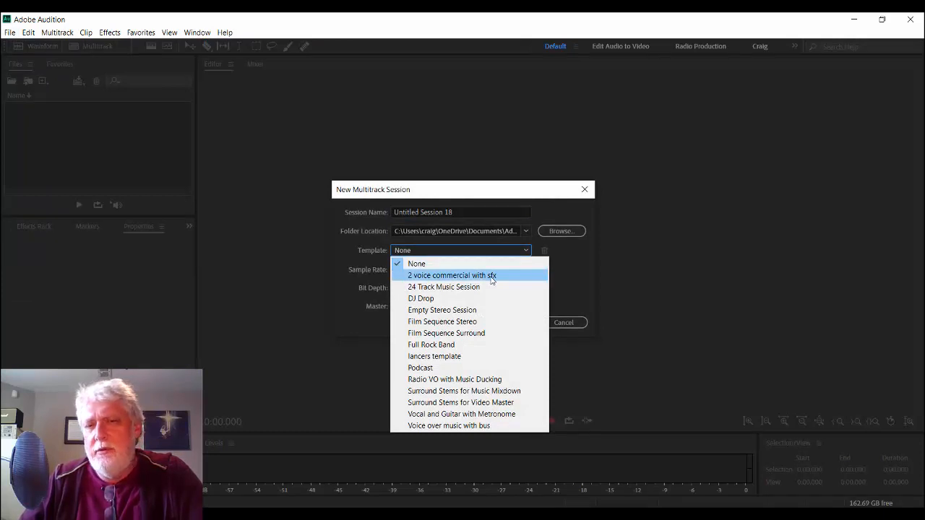
left_click(491, 275)
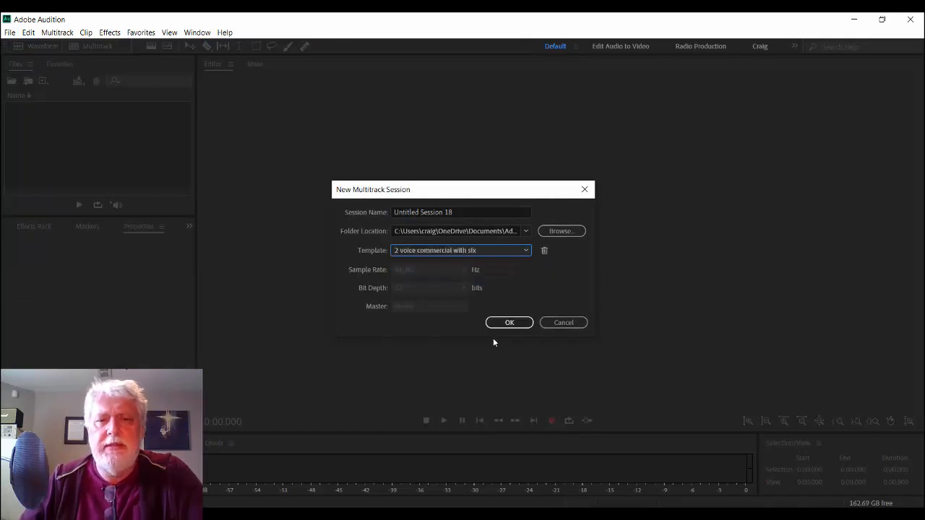
left_click(507, 324)
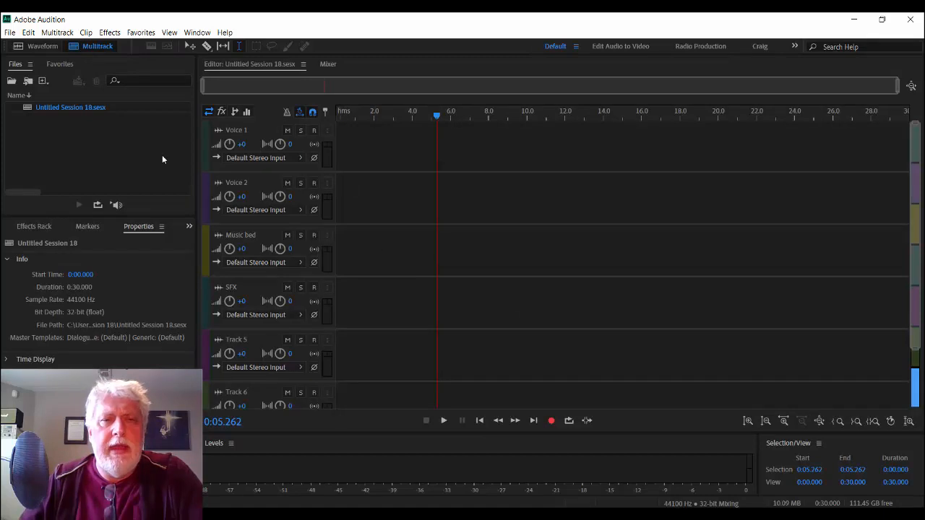
Check the new session's effects, EQ curves and levels in the Mixer, and close the session from the editor
left_click(328, 64)
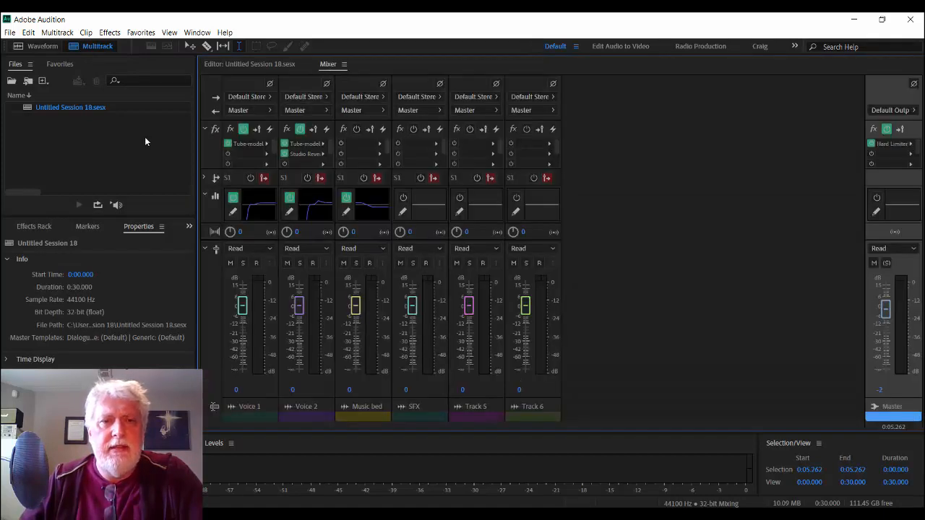
left_click(254, 65)
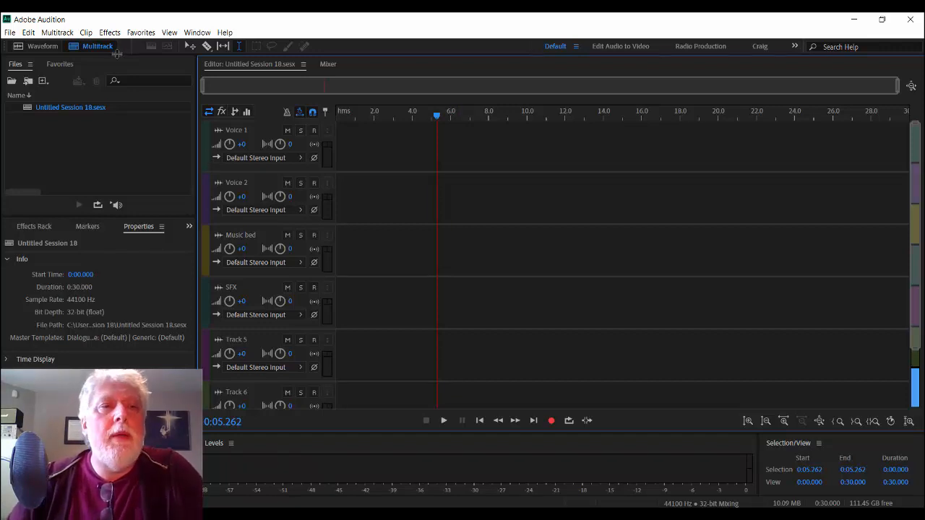
left_click(8, 33)
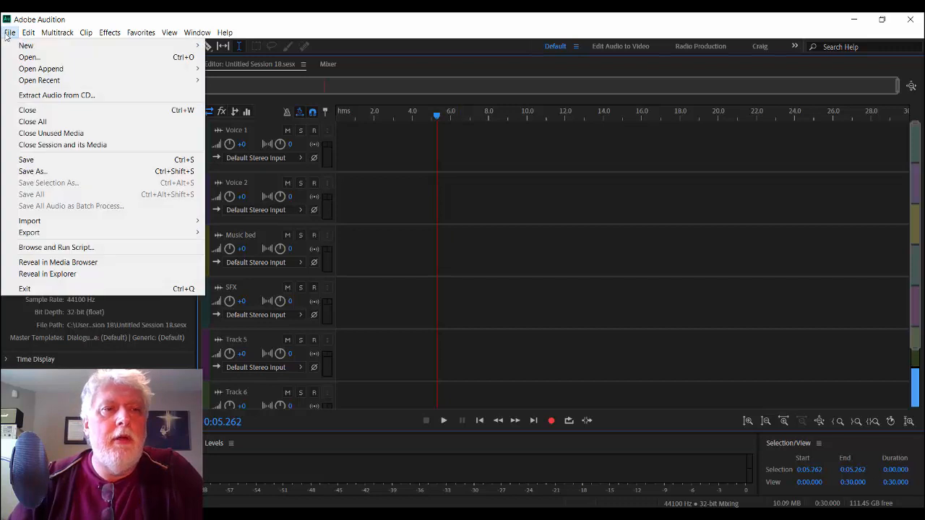
left_click(52, 111)
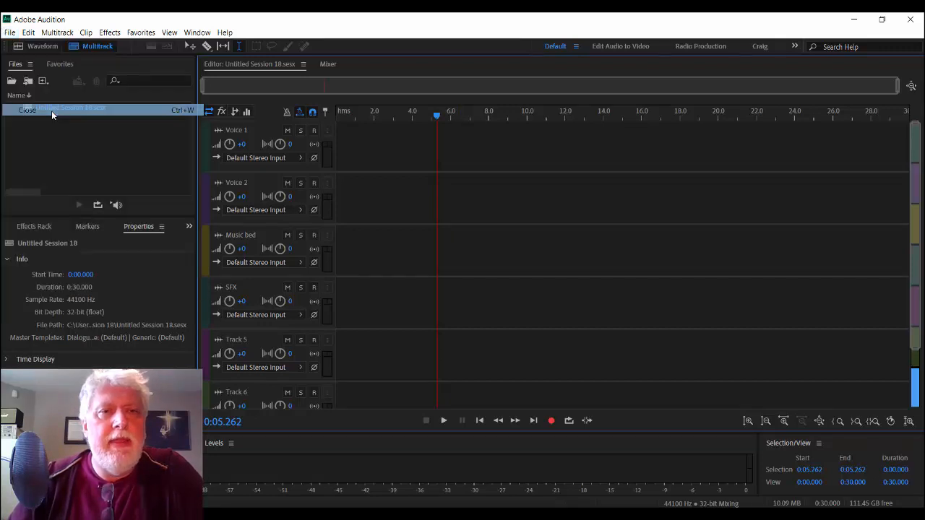
Open the settings for another new multitrack session and review the available templates, keeping "2 voice commercial with sfx" selected
left_click(6, 34)
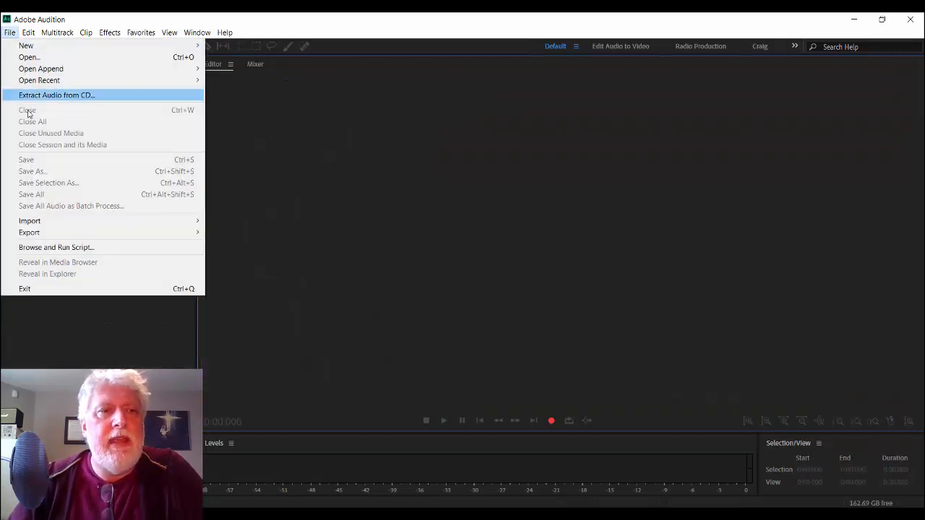
mouse_move(44, 51)
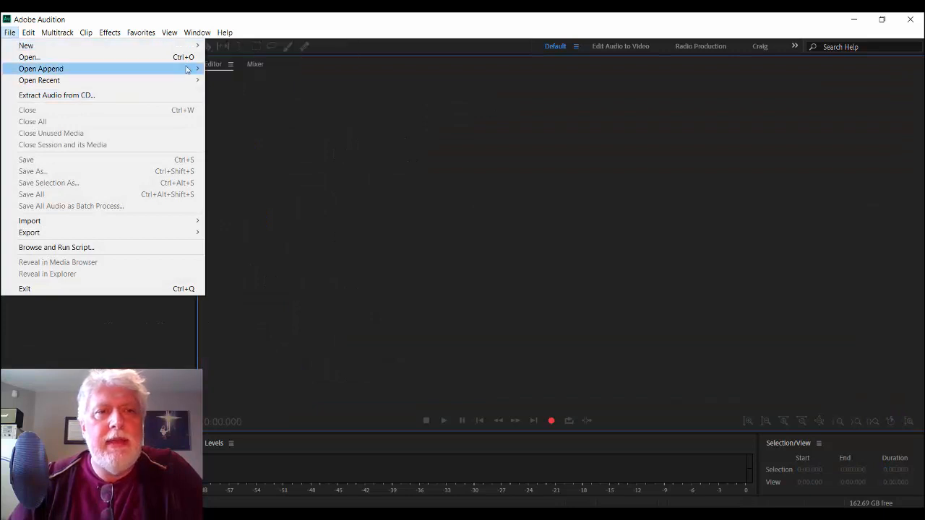
left_click(237, 47)
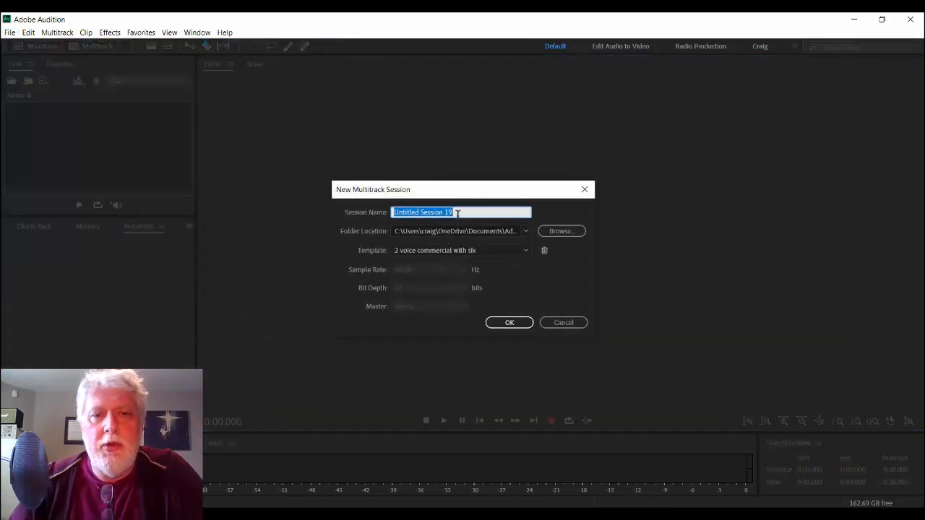
left_click(493, 251)
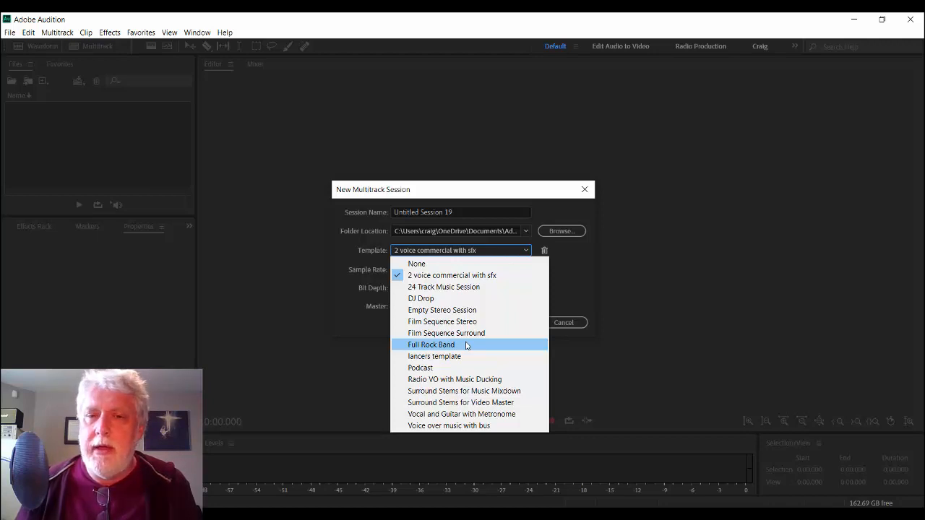
left_click(652, 262)
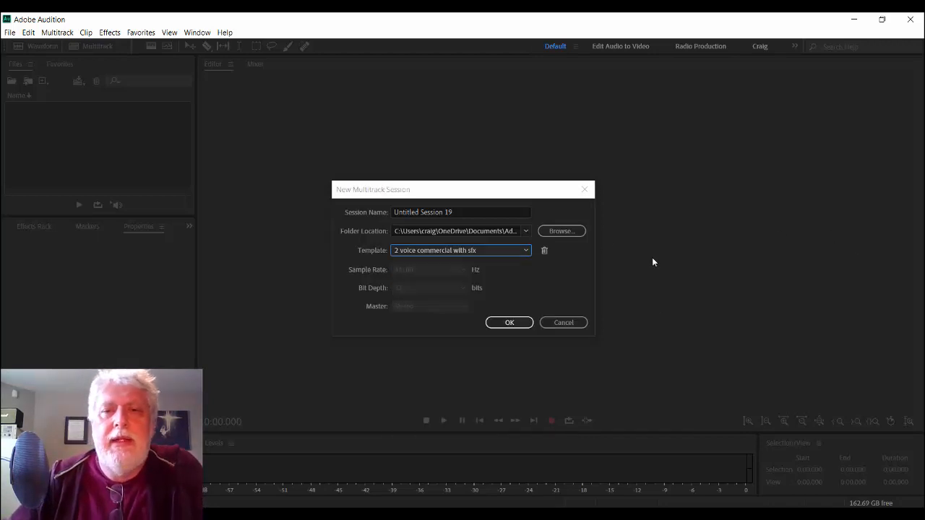
Cancel the new multitrack session, switch to File Explorer, and browse the Users subfolders on the C: drive for the template location
left_click(565, 323)
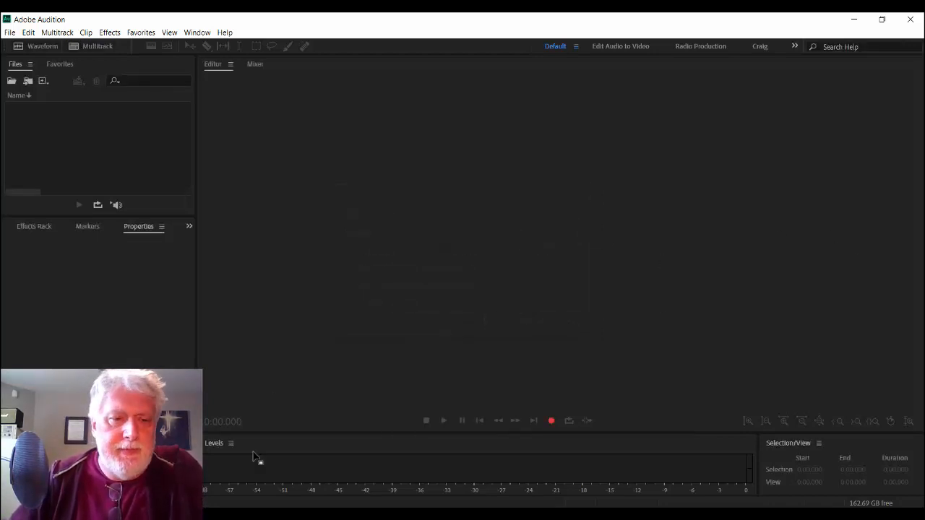
left_click(173, 514)
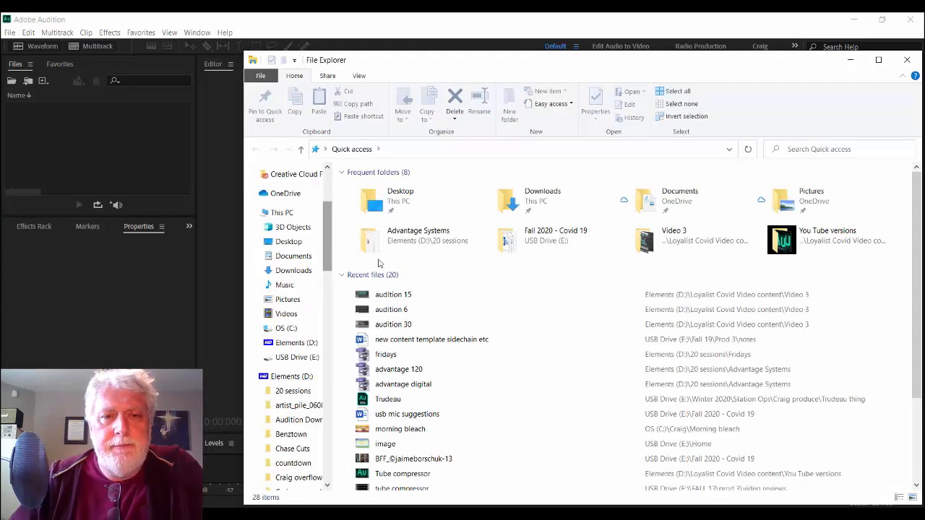
scroll(303, 253, "down", 1)
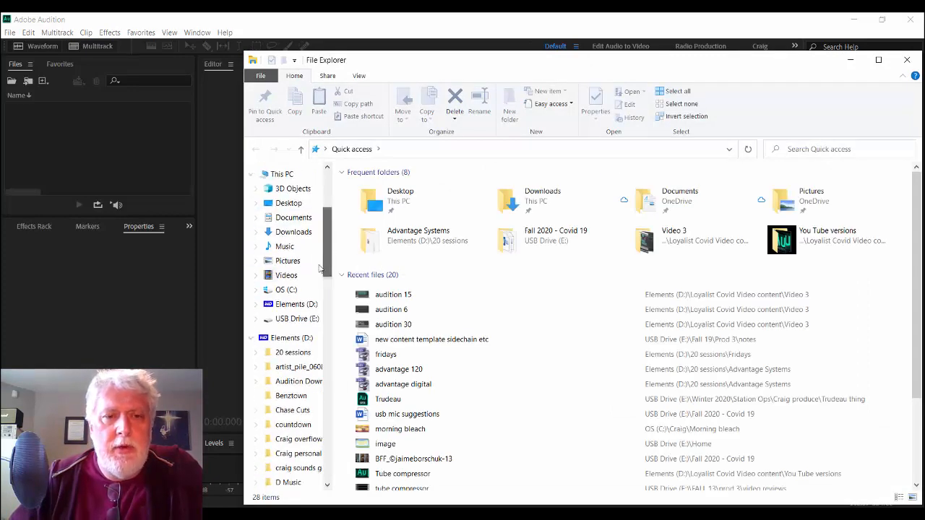
left_click(282, 291)
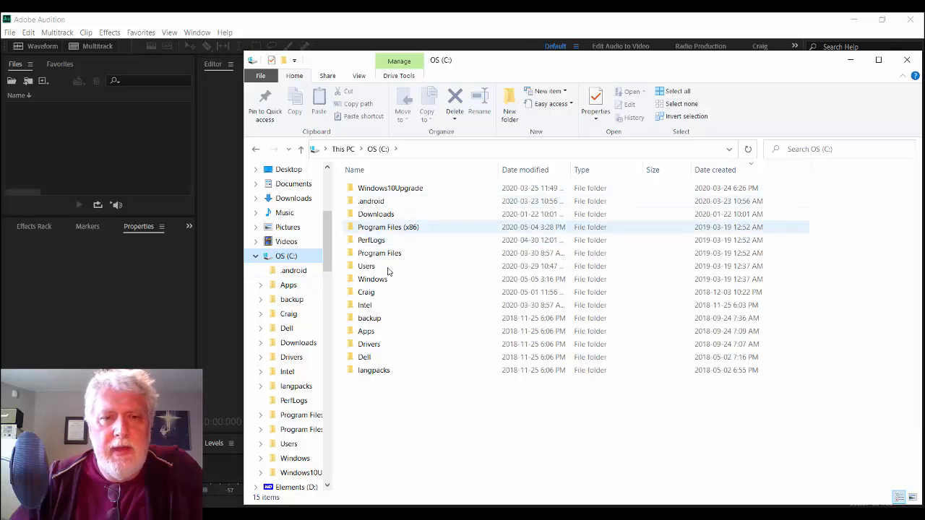
double_click(375, 267)
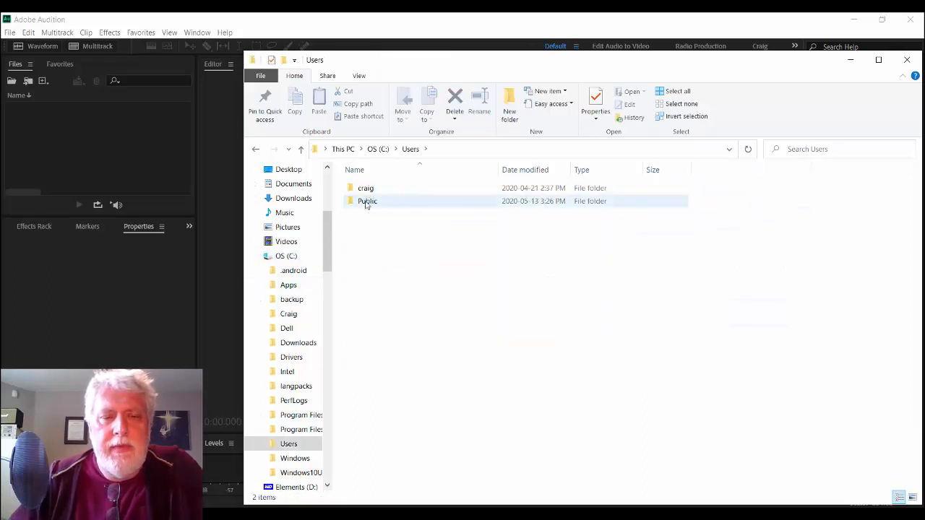
double_click(368, 201)
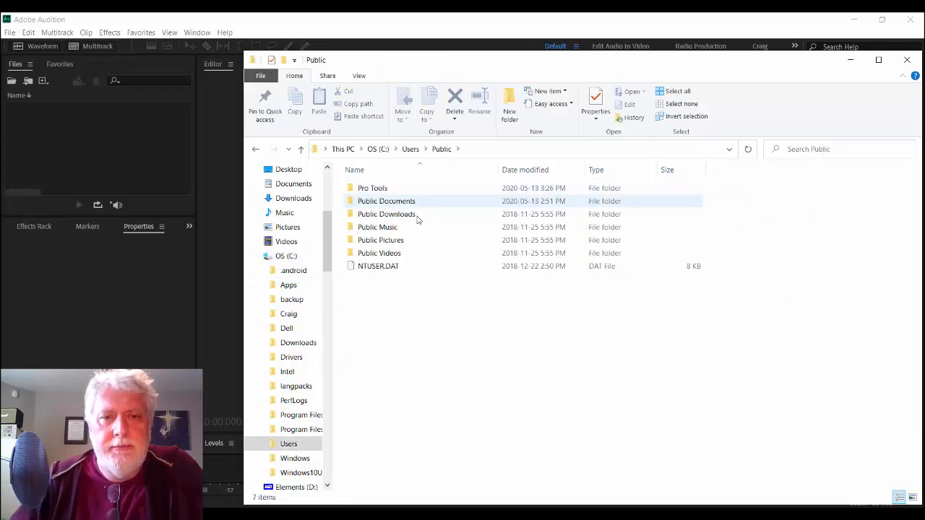
left_click(410, 149)
double_click(377, 190)
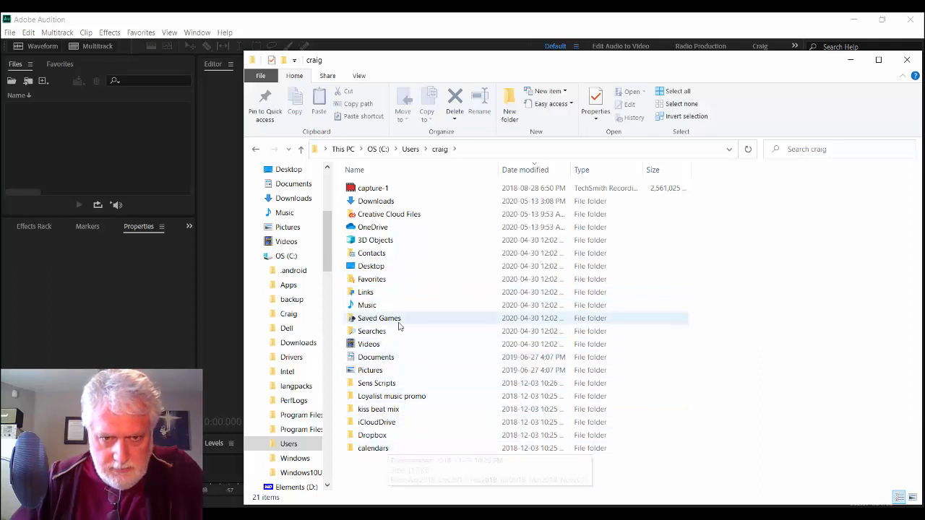
left_click(378, 150)
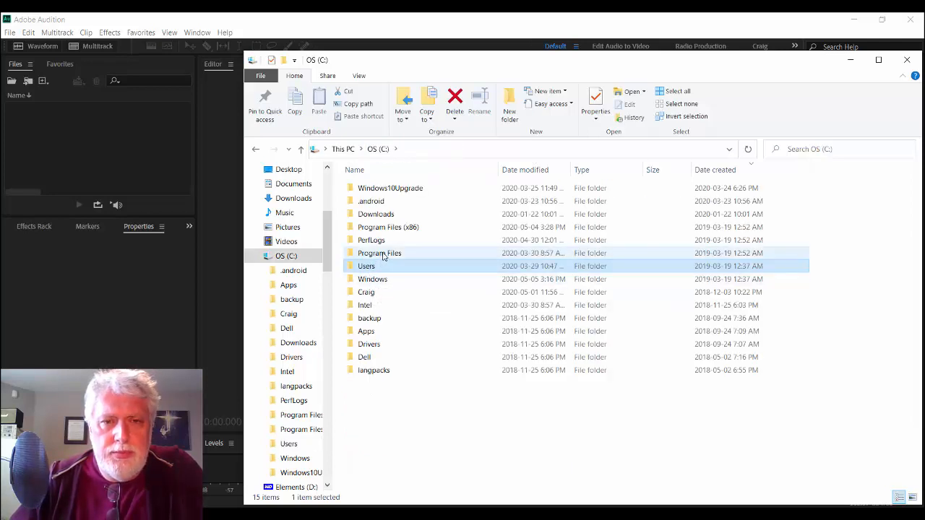
left_click(57, 158)
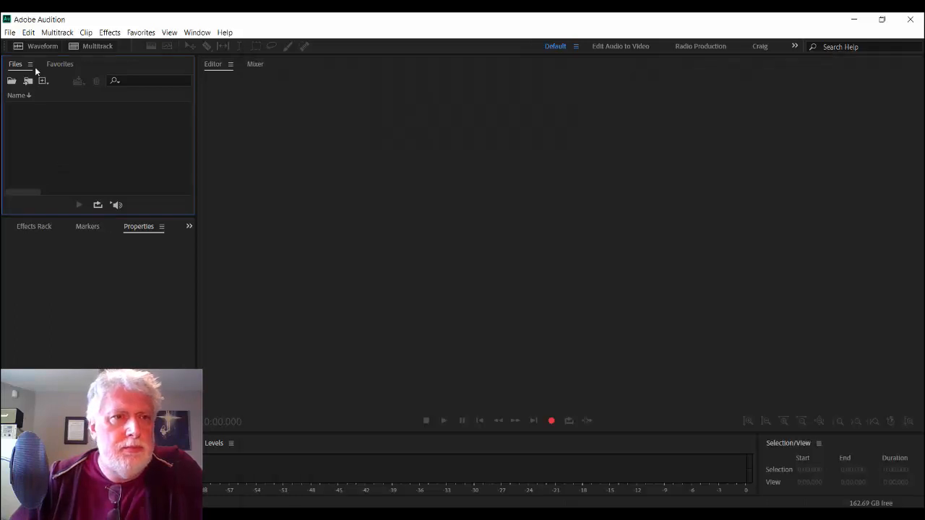
left_click(10, 33)
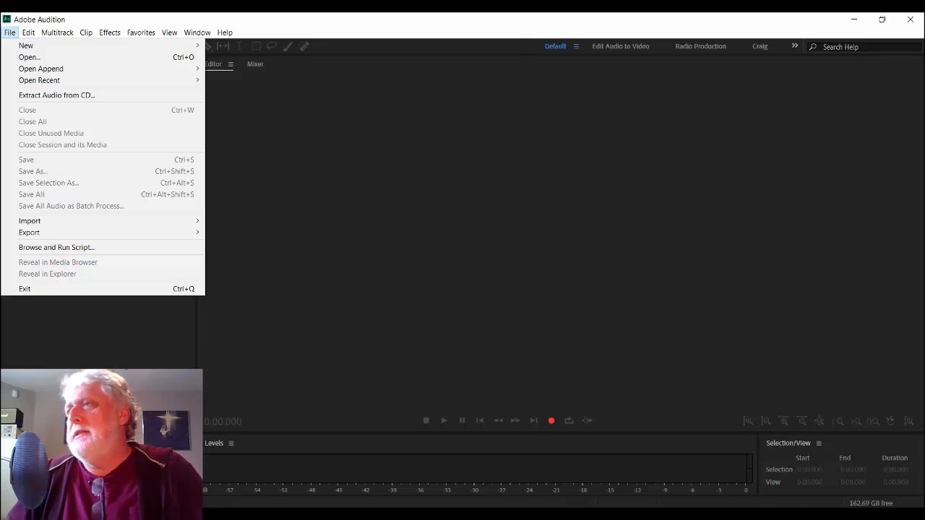
key("Escape")
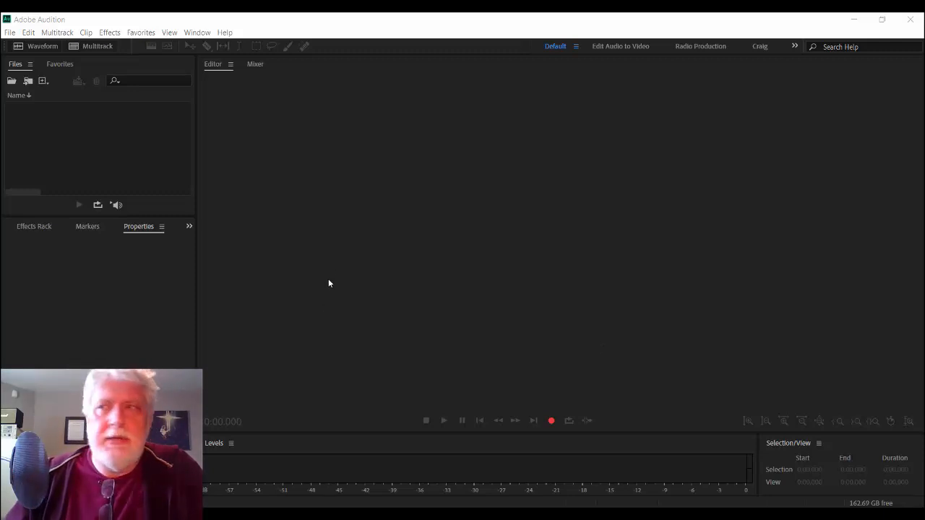
left_click(414, 221)
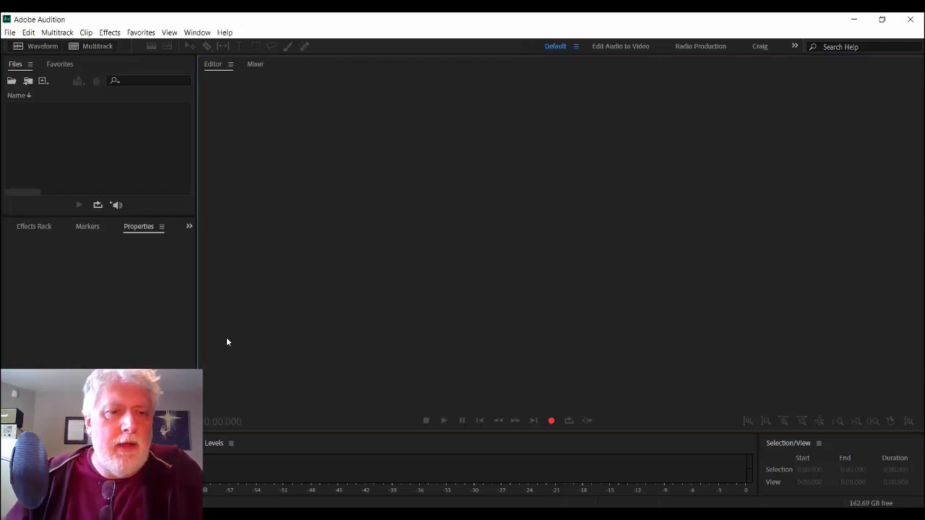
Switch to File Explorer and open the Audition folder under C:, Users, Public, Public Documents, Adobe
key("alt+Tab")
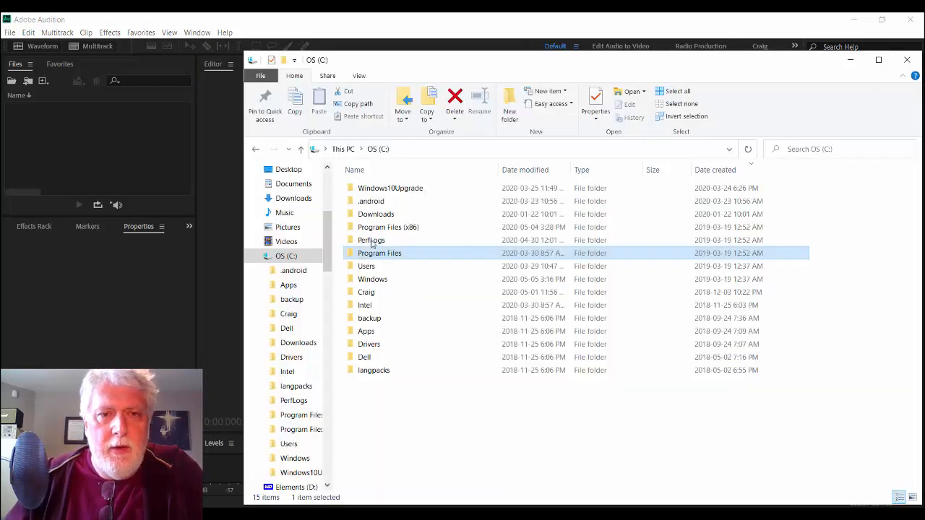
left_click(378, 149)
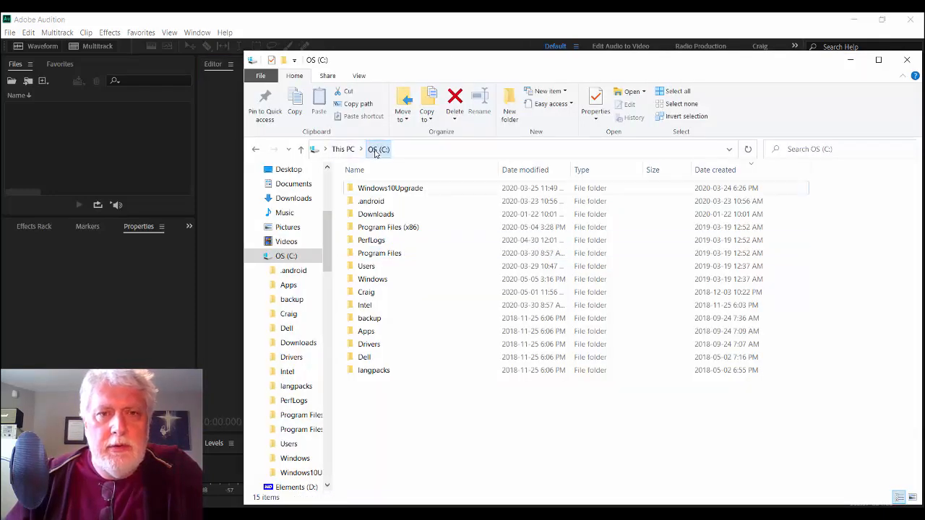
double_click(371, 267)
double_click(365, 207)
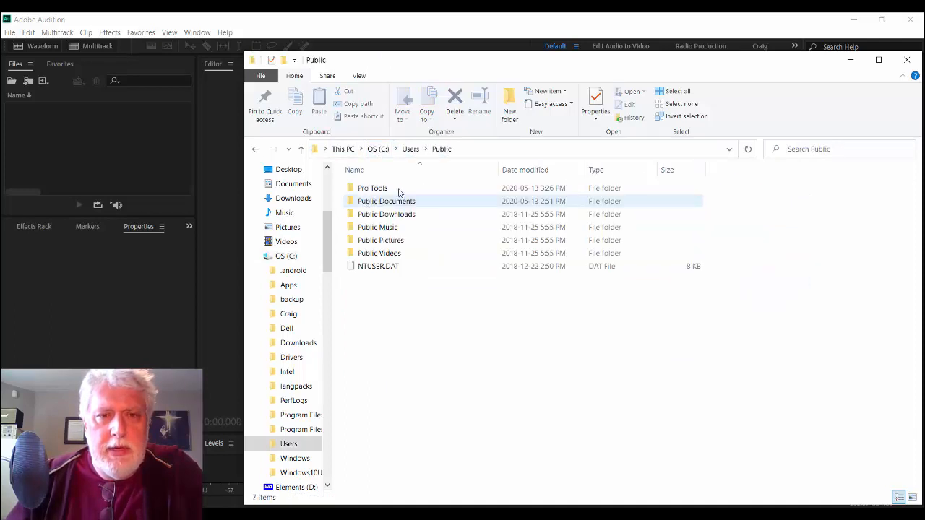
double_click(379, 202)
double_click(357, 189)
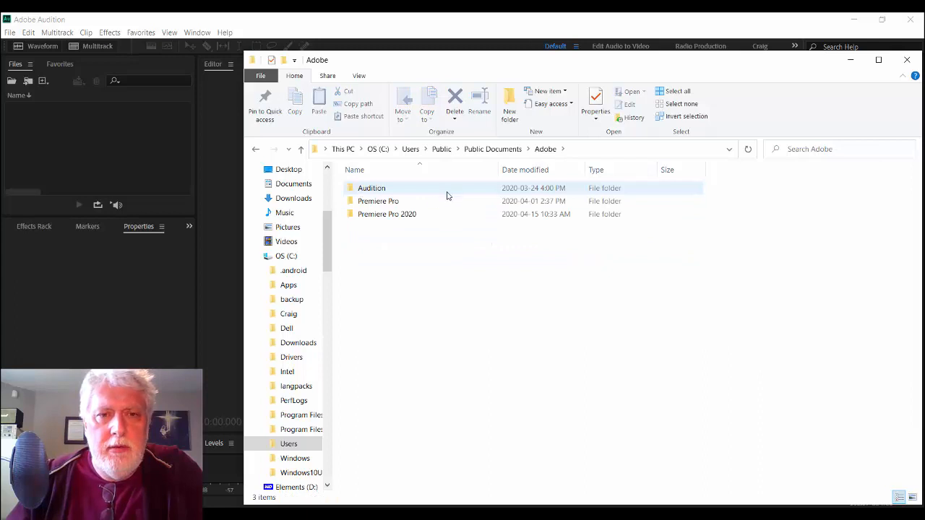
double_click(379, 189)
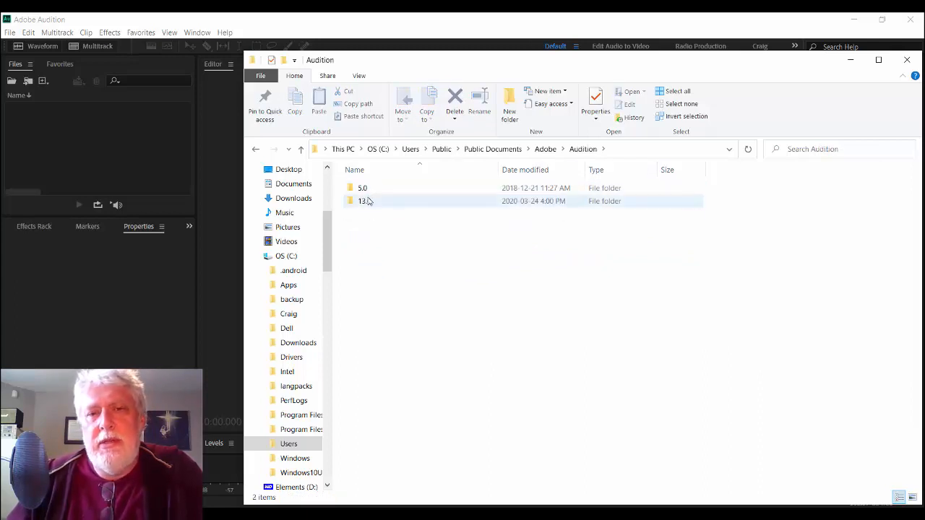
Open the Session Templates folder inside the 13.0 folder and examine its template files
double_click(365, 203)
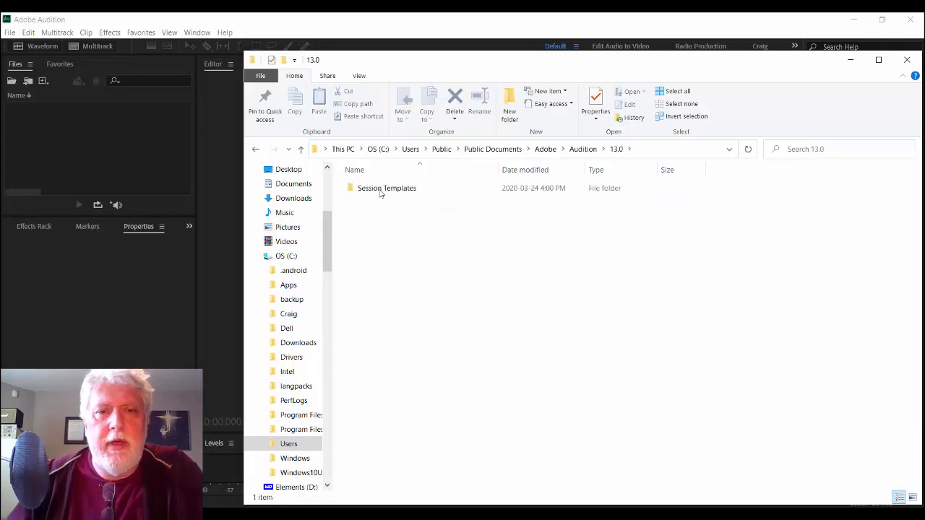
left_click(384, 193)
double_click(384, 191)
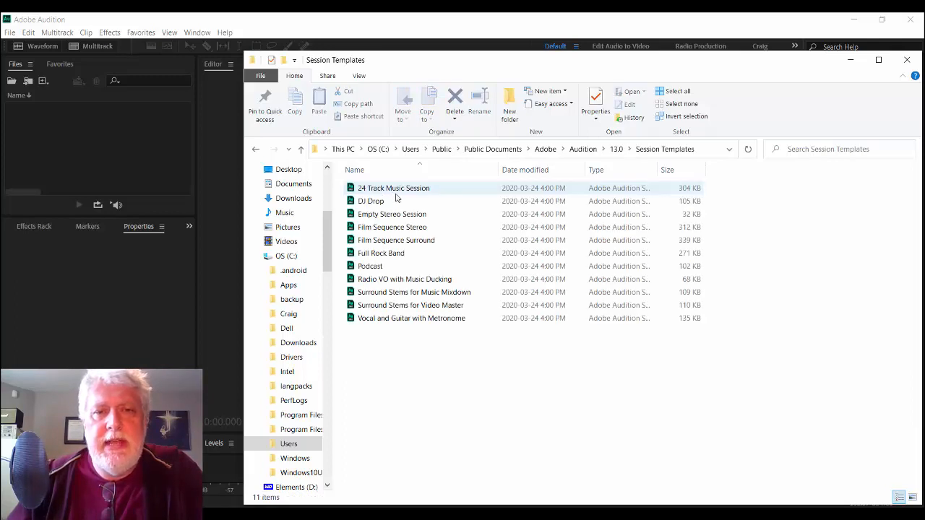
left_click(383, 305)
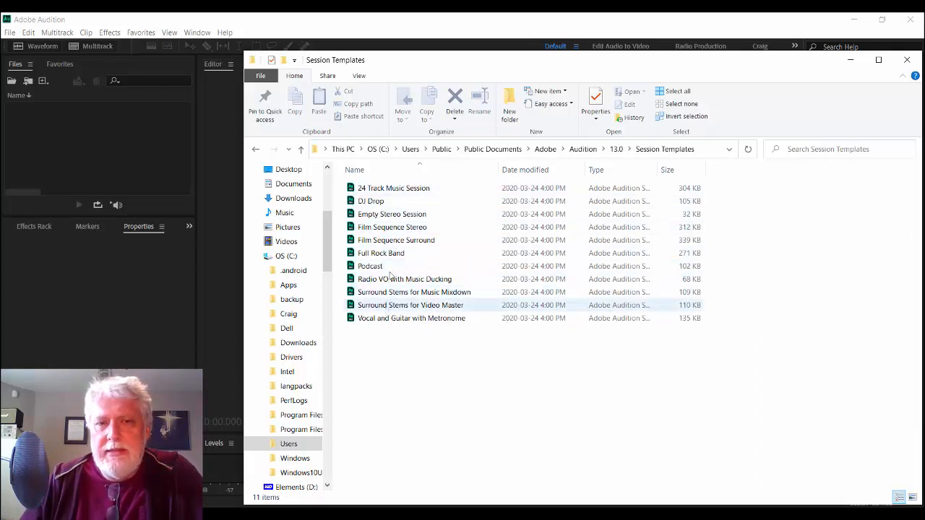
Delete the 24 Track Music Session template from the Session Templates folder of Audition 5.0
left_click(583, 149)
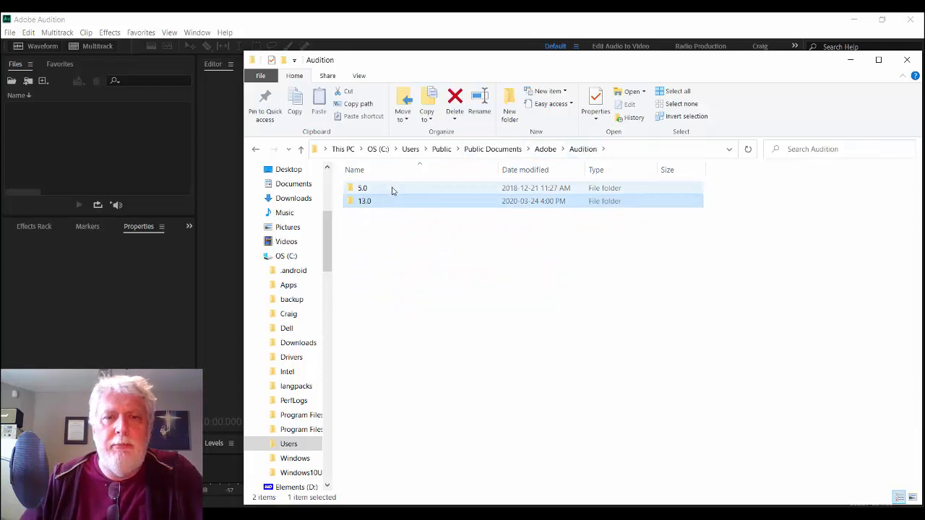
double_click(392, 189)
double_click(391, 190)
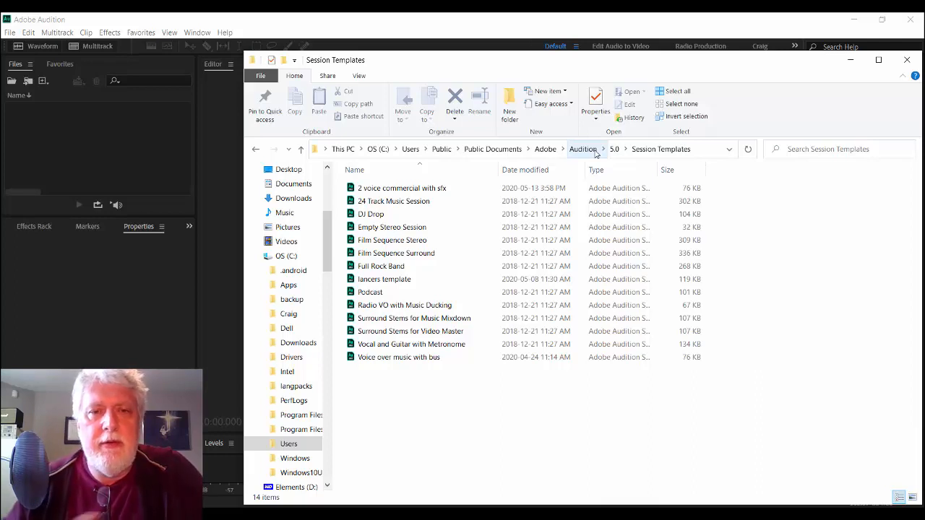
left_click(385, 201)
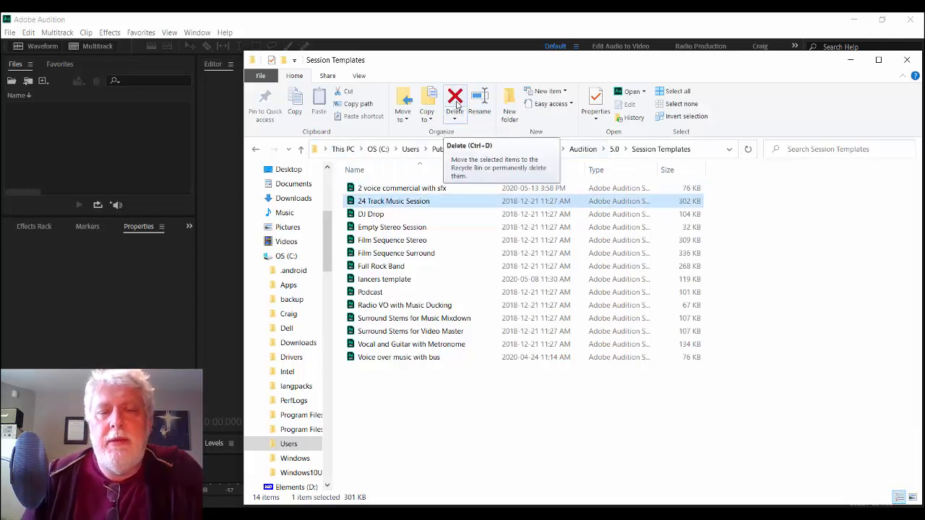
left_click(455, 101)
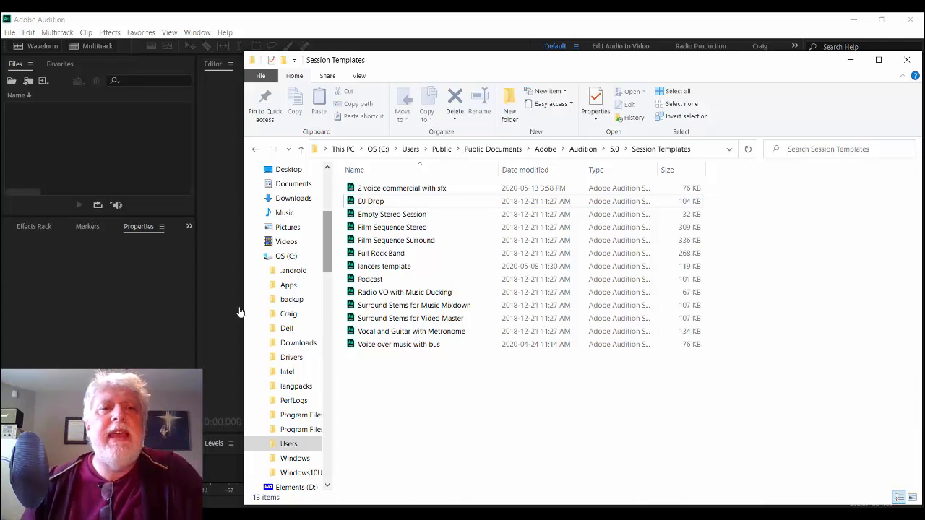
Switch back to Adobe Audition and look through the export commands while no session is open
left_click(86, 151)
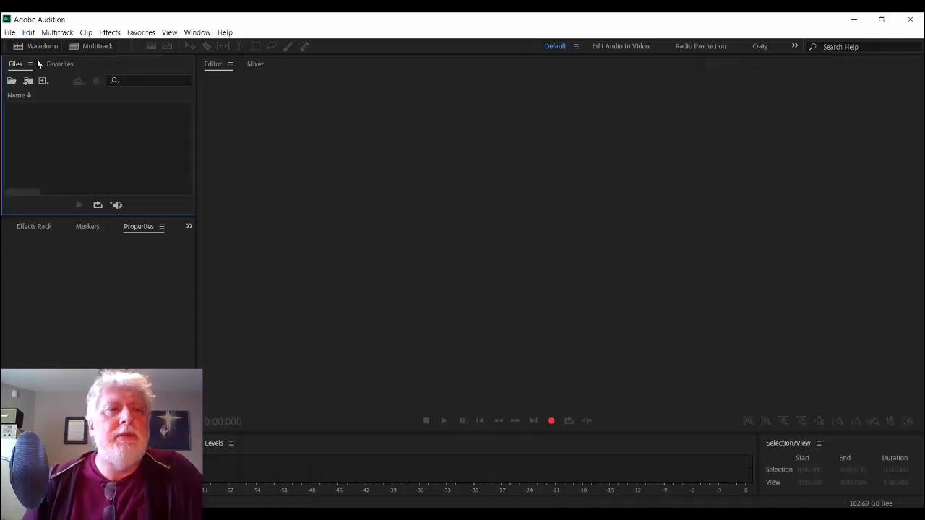
left_click(10, 32)
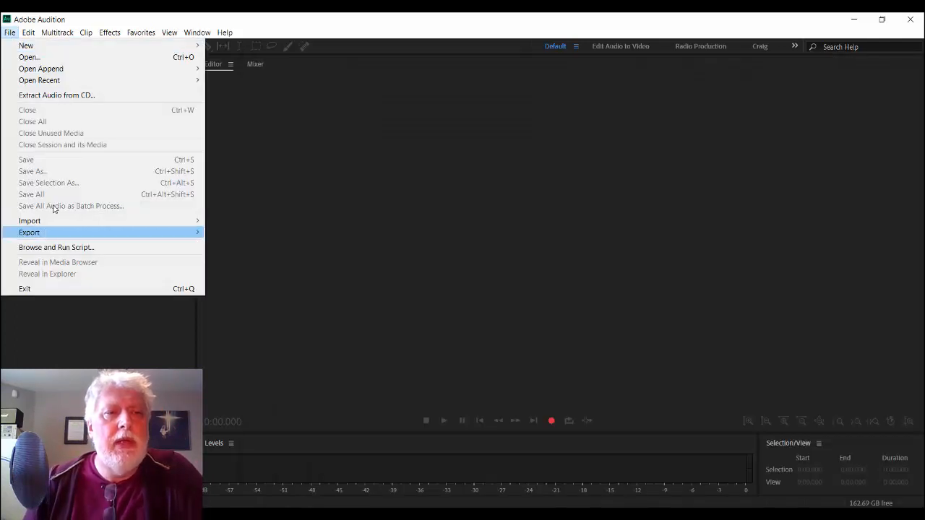
mouse_move(42, 233)
mouse_move(396, 288)
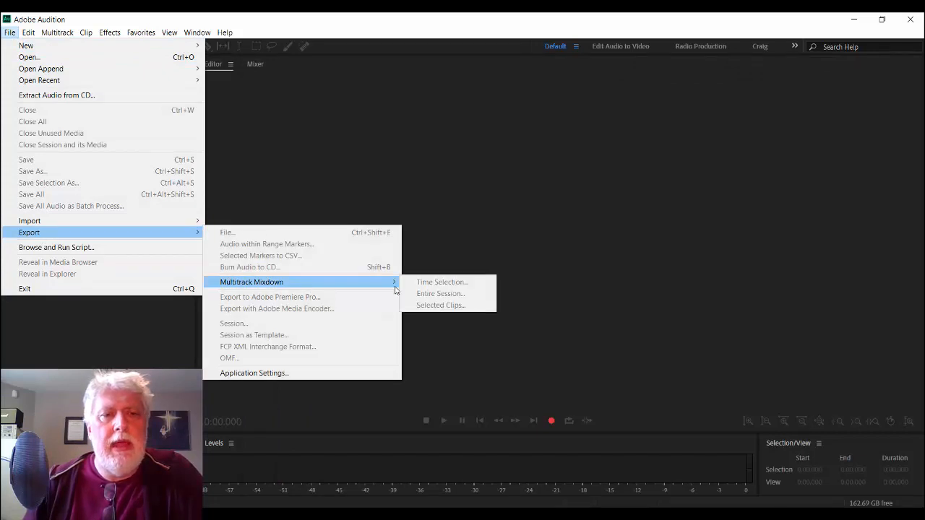
left_click(508, 255)
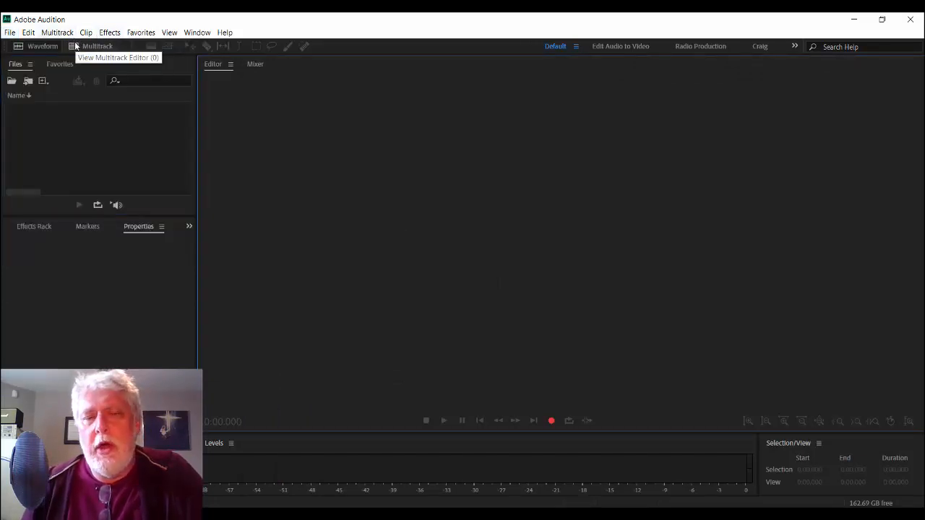
Create a new multitrack session with the default name and the template set to None
left_click(28, 33)
mouse_move(13, 35)
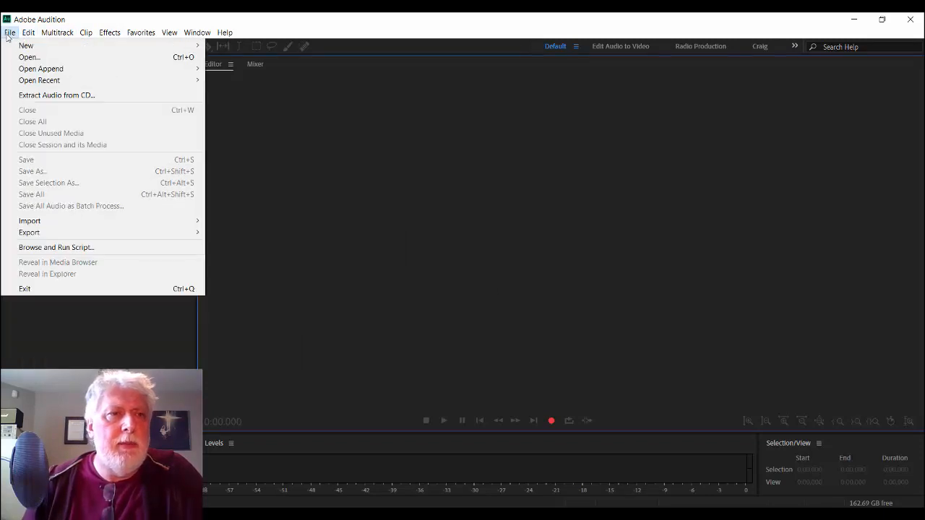
left_click(255, 47)
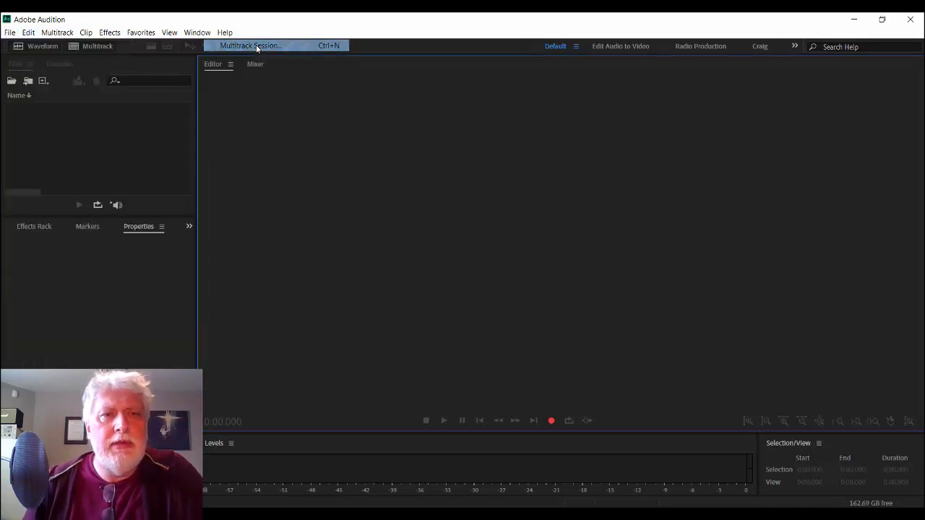
left_click(498, 251)
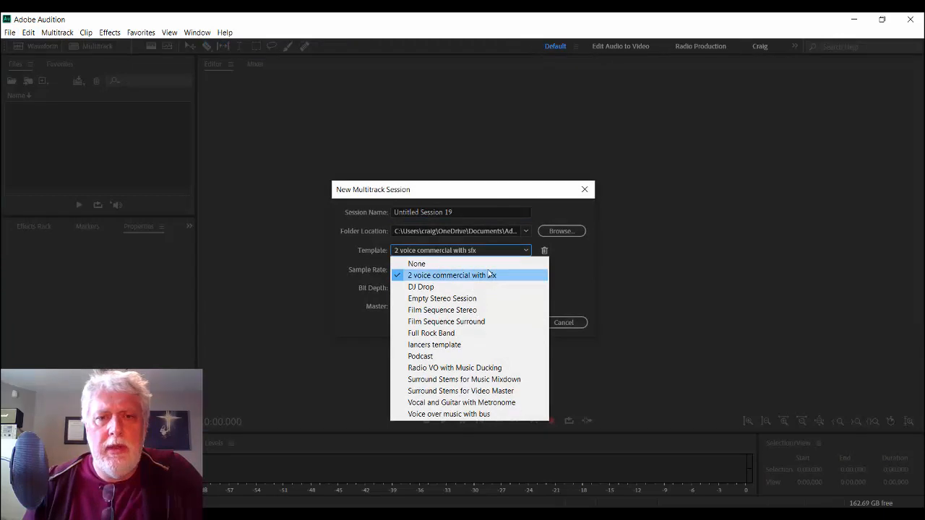
left_click(487, 263)
left_click(509, 323)
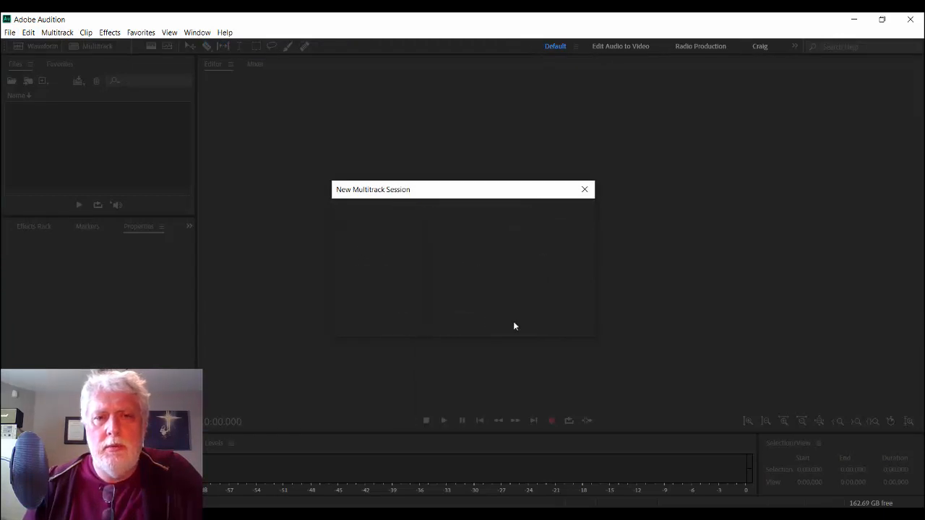
Open the settings for exporting the session as a template and check the full path of the template location
left_click(11, 32)
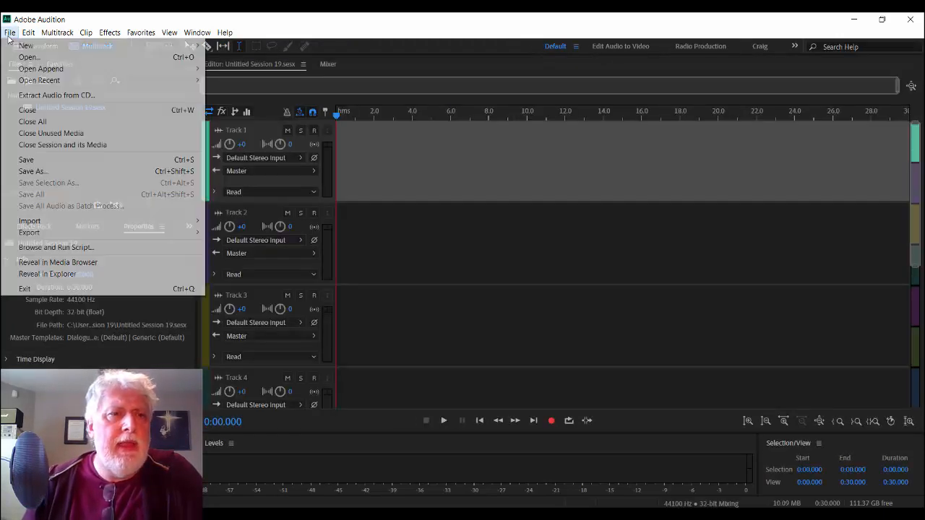
mouse_move(36, 232)
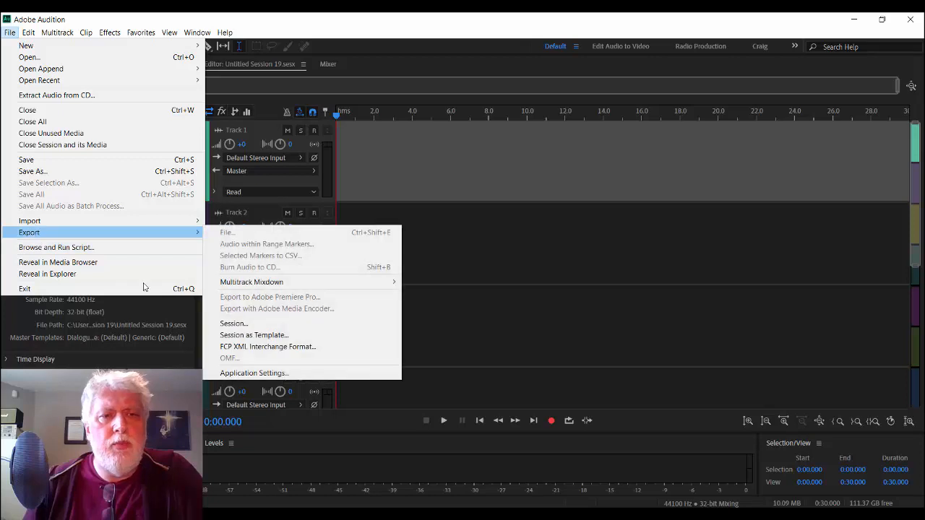
left_click(282, 333)
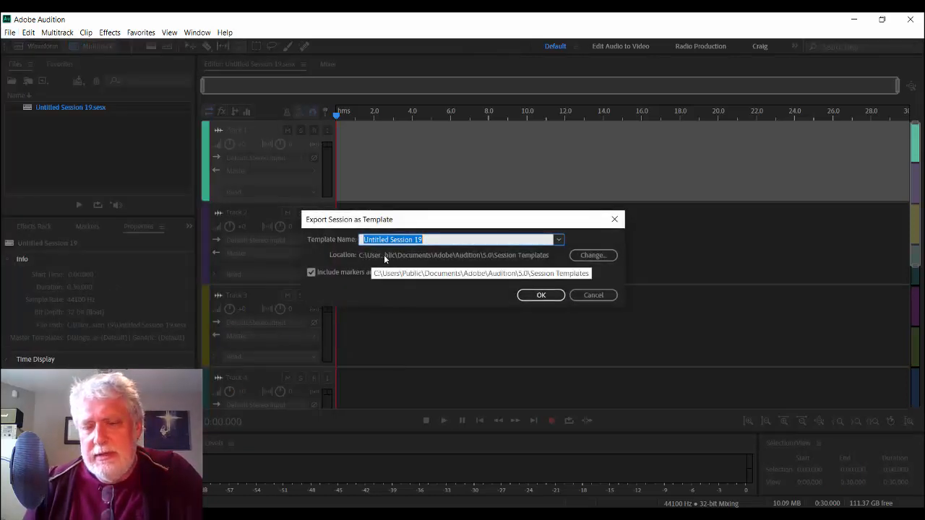
Examine the session templates location in the Media & Disk Cache preferences, browse drives D and E as alternatives, and leave without exporting the template
left_click(578, 257)
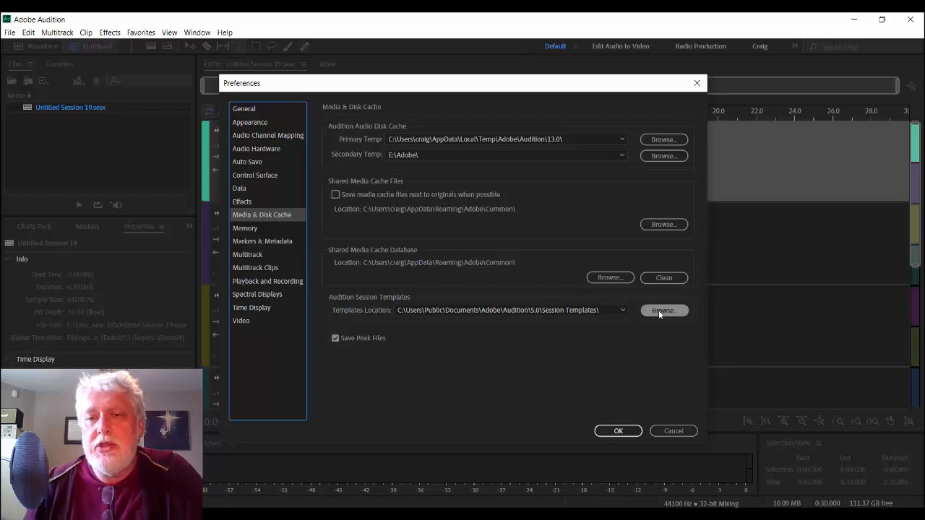
left_click(621, 309)
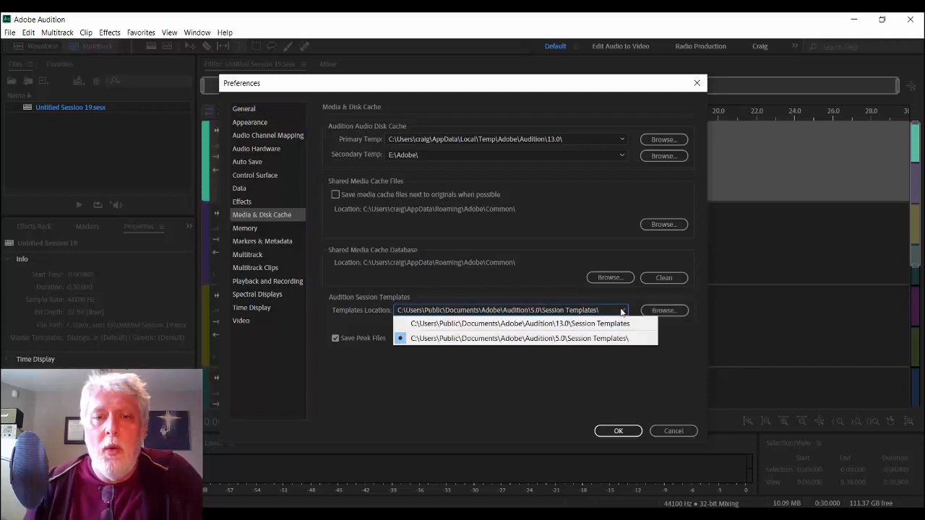
left_click(665, 311)
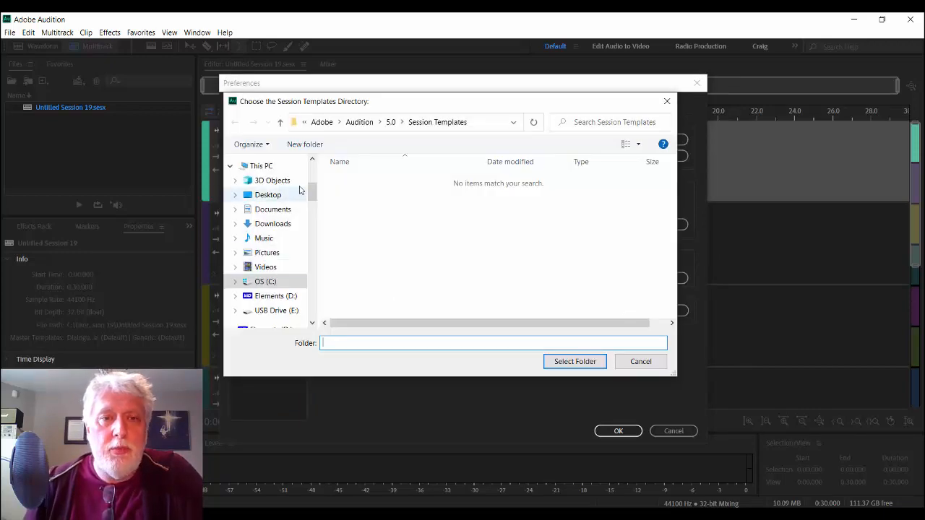
left_click(273, 298)
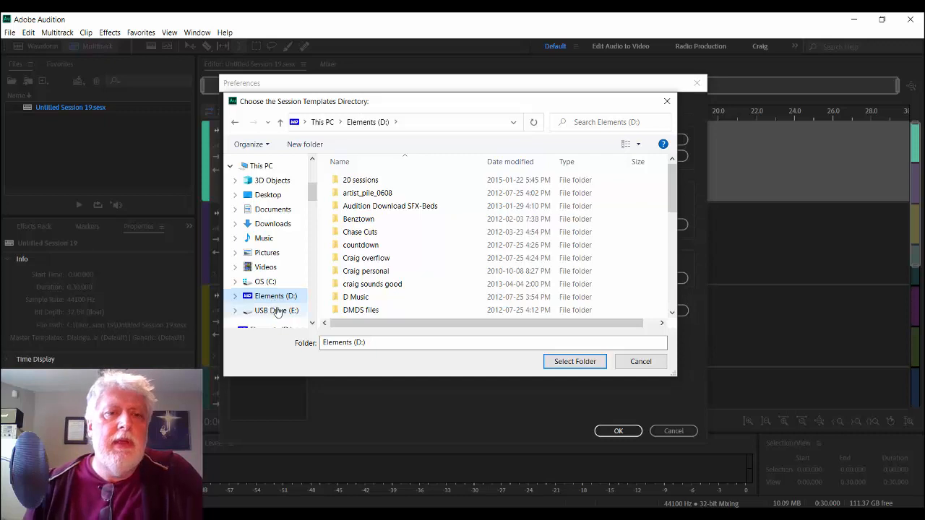
left_click(276, 311)
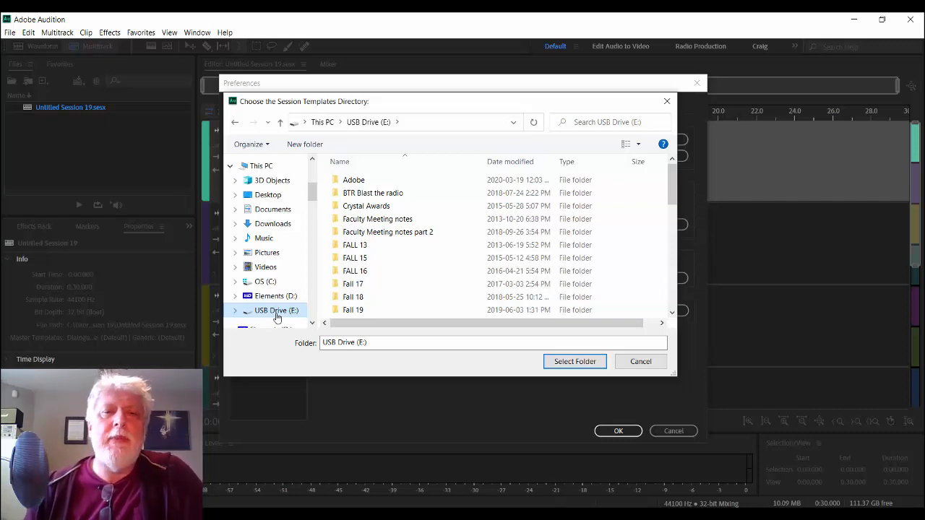
left_click(645, 363)
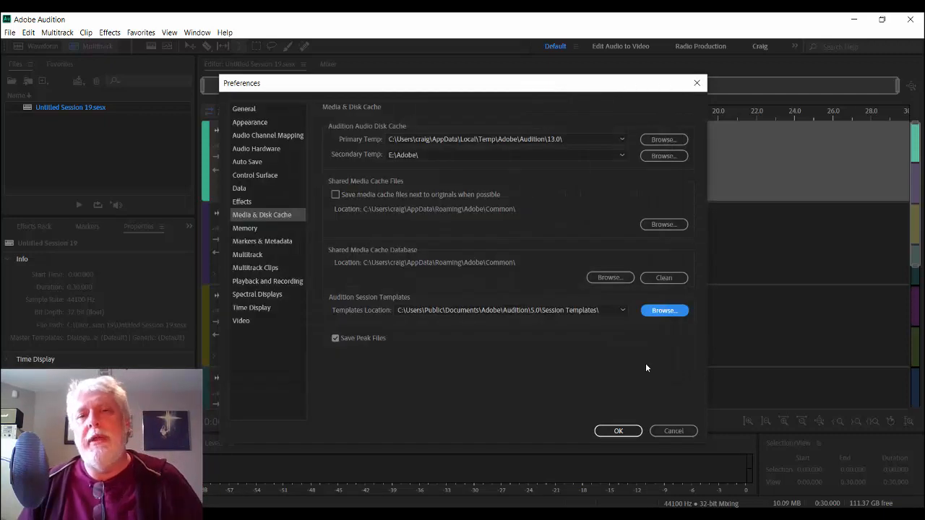
left_click(669, 431)
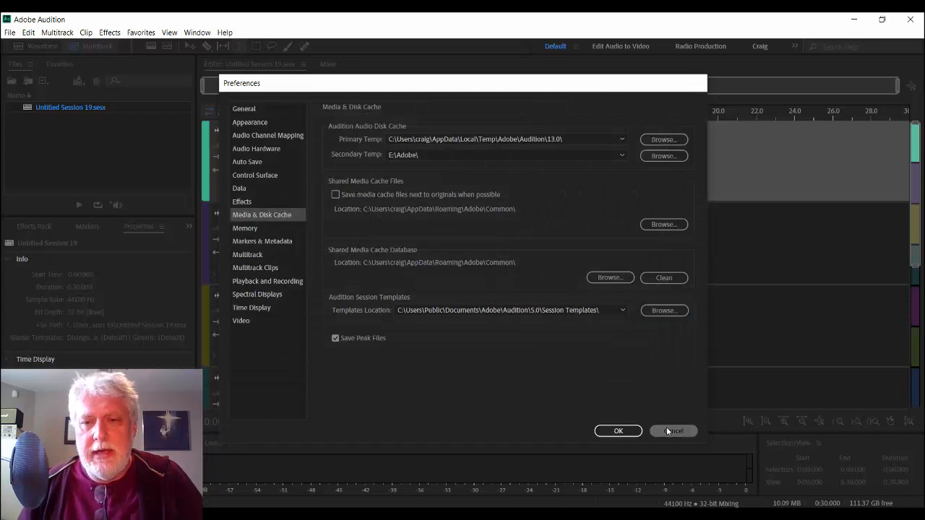
left_click(593, 296)
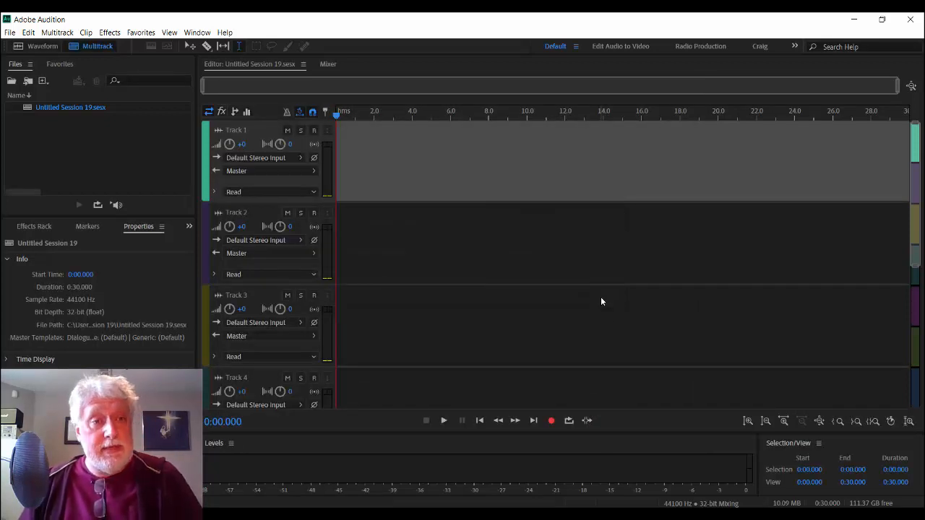
Close the open untitled session
left_click(10, 33)
left_click(28, 109)
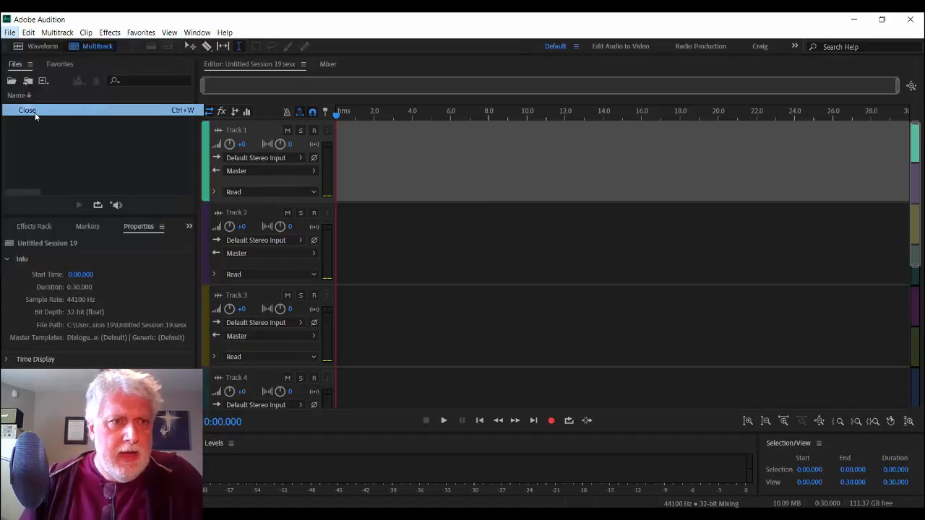
left_click(10, 32)
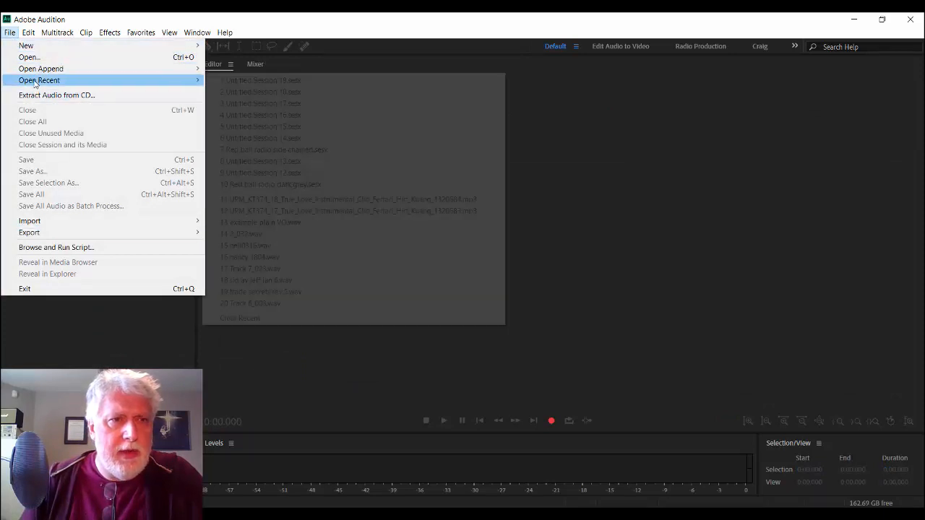
left_click(74, 95)
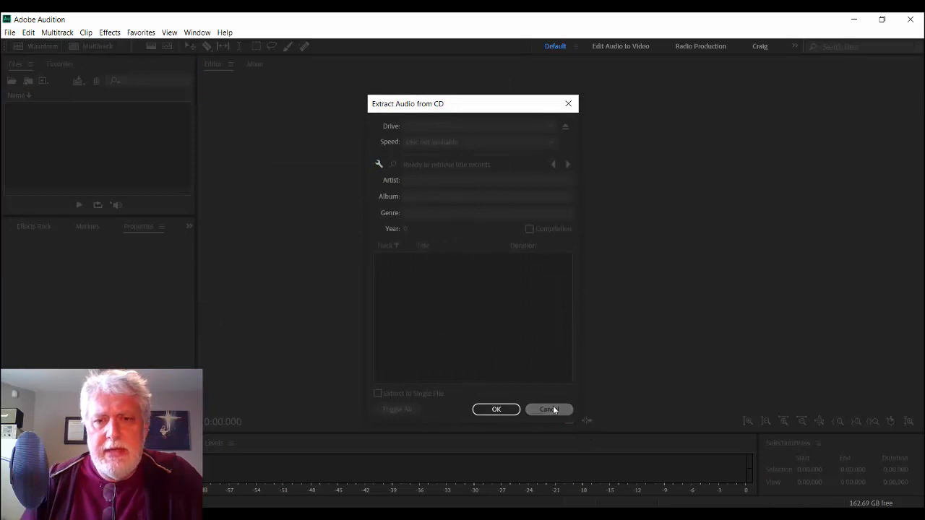
left_click(549, 409)
Open the recent session Red ball radio side chained.sesx
left_click(10, 33)
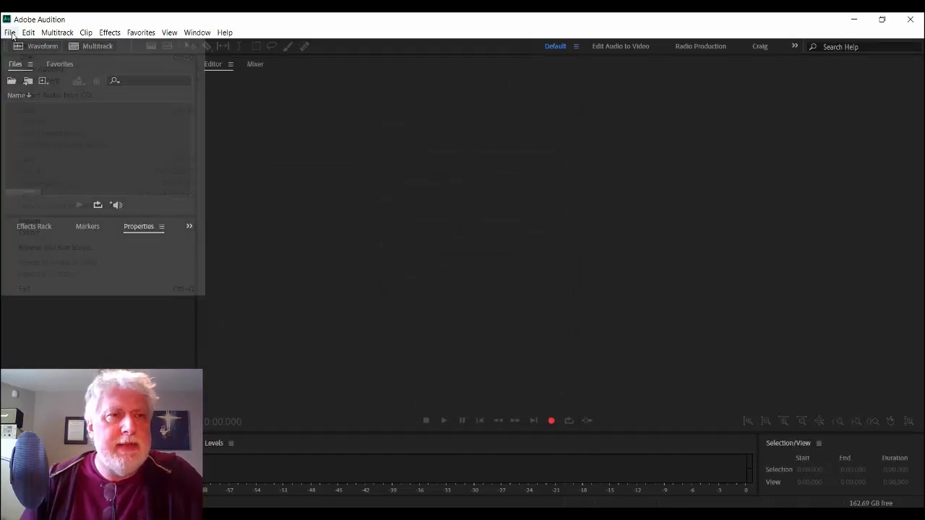
mouse_move(42, 85)
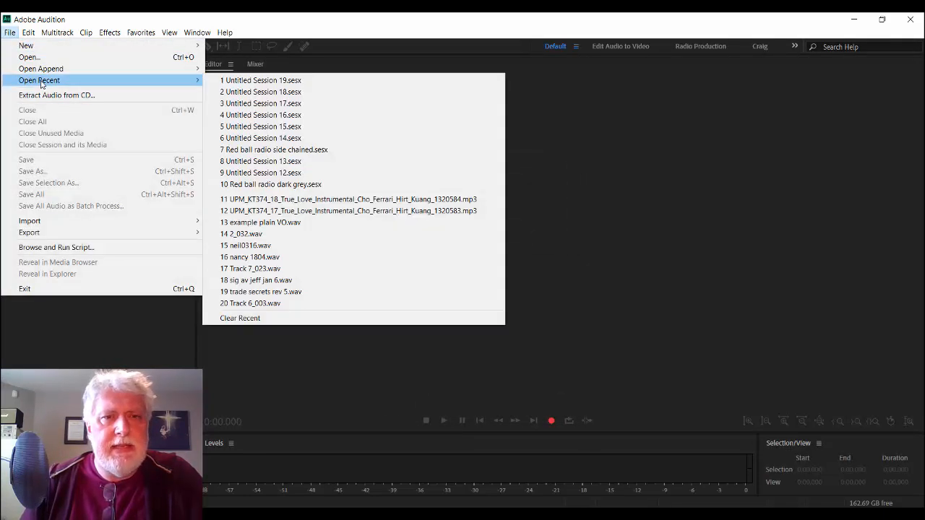
left_click(304, 150)
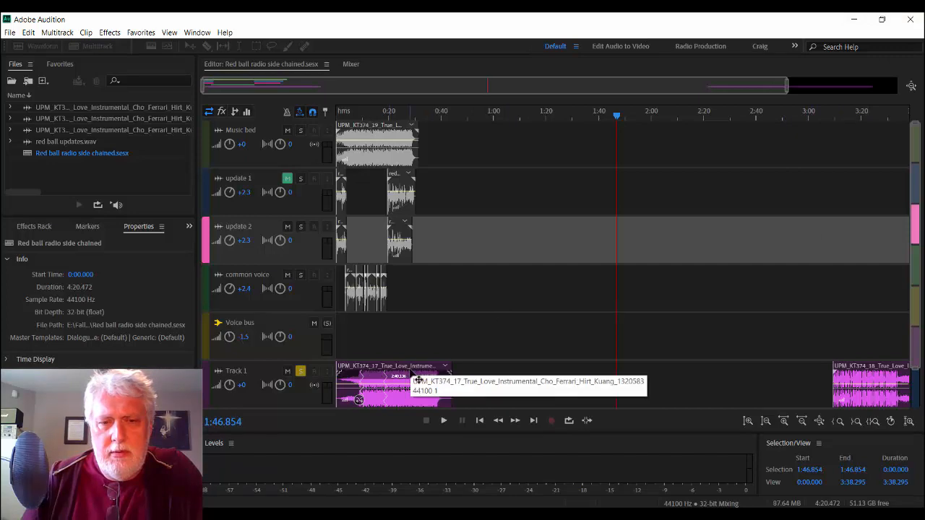
Turn off solo on Track 1 and mute that track
left_click_drag(790, 90, 322, 90)
left_click_drag(306, 121, 289, 118)
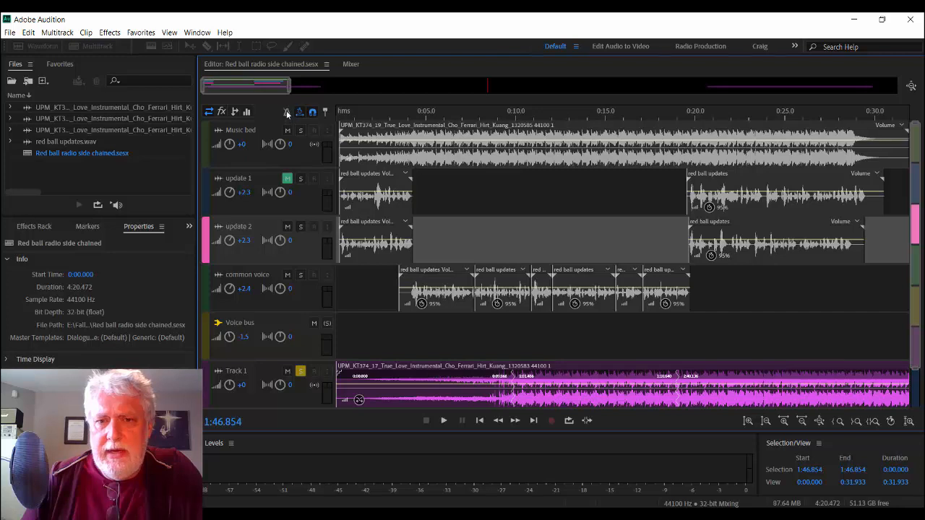
left_click(301, 371)
left_click(286, 370)
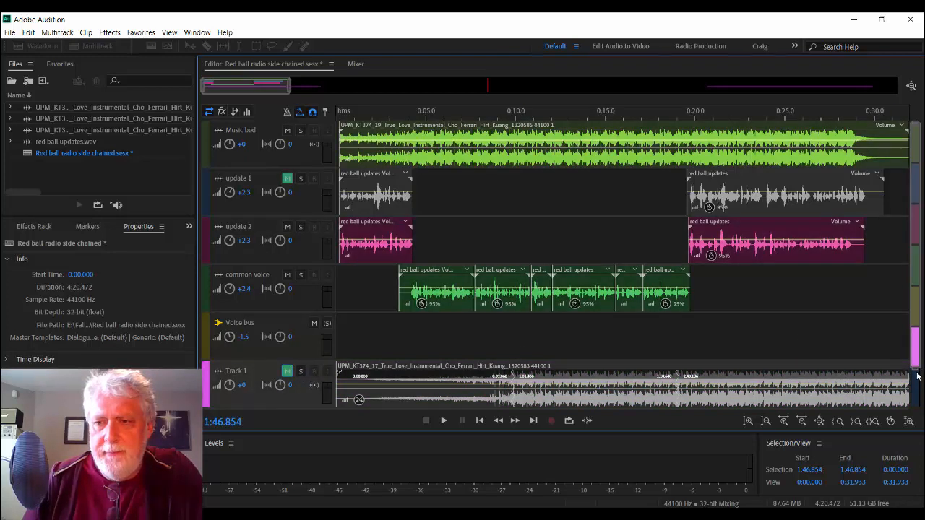
left_click_drag(917, 375, 916, 296)
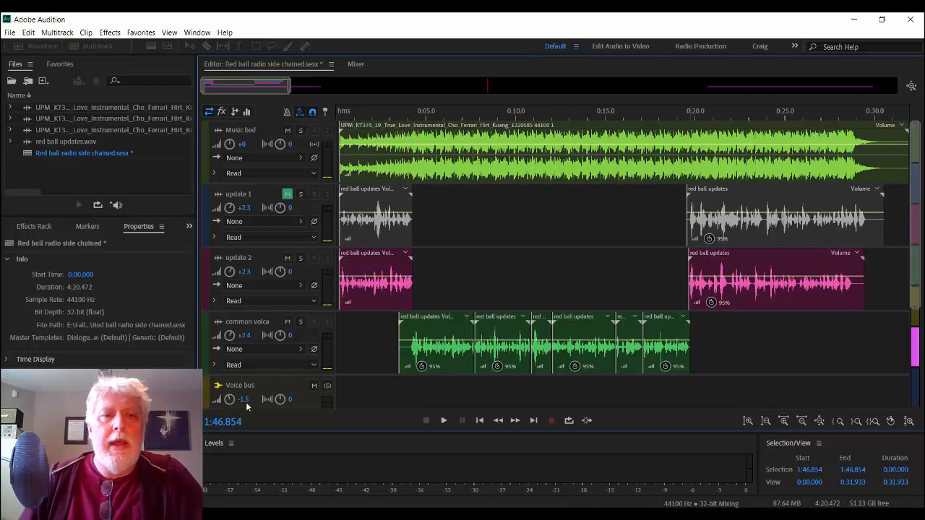
Mute the update 2 track, unmute update 1, and listen to this version of the mix from the start
left_click(288, 259)
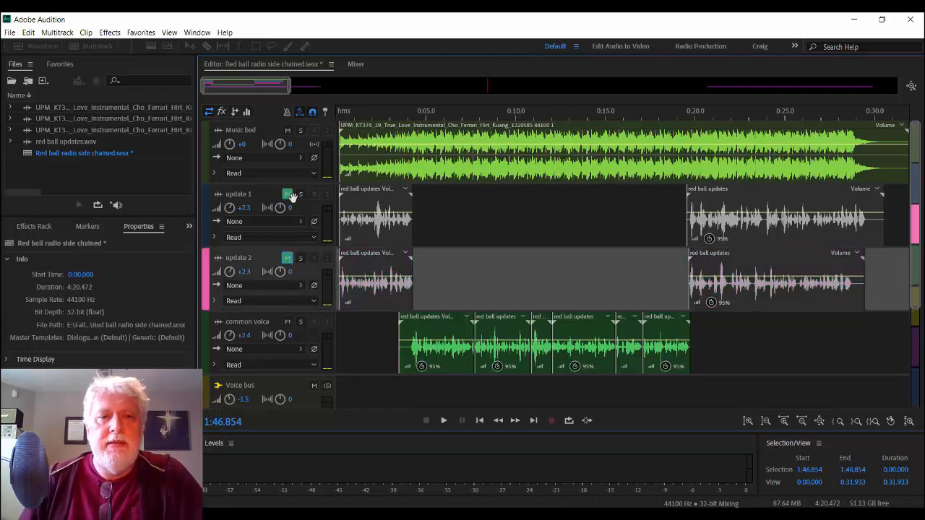
left_click(287, 194)
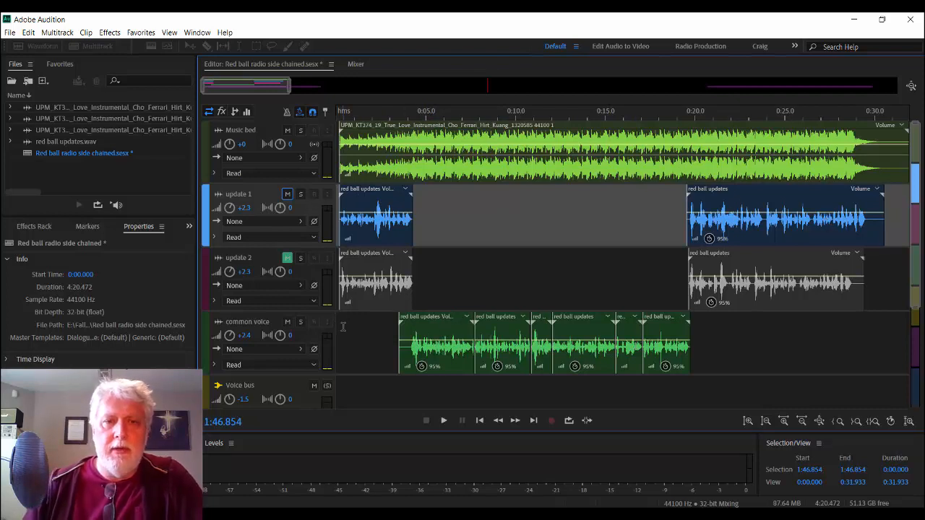
left_click(343, 326)
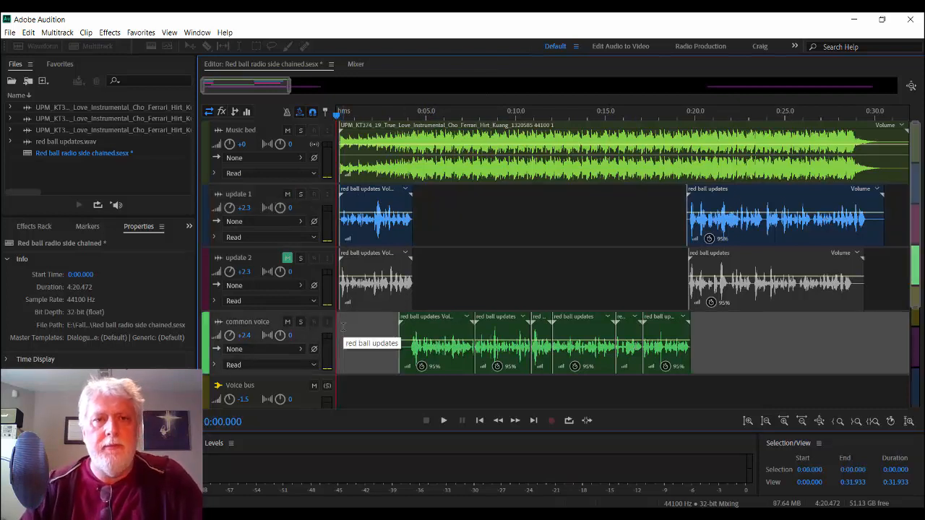
key("space")
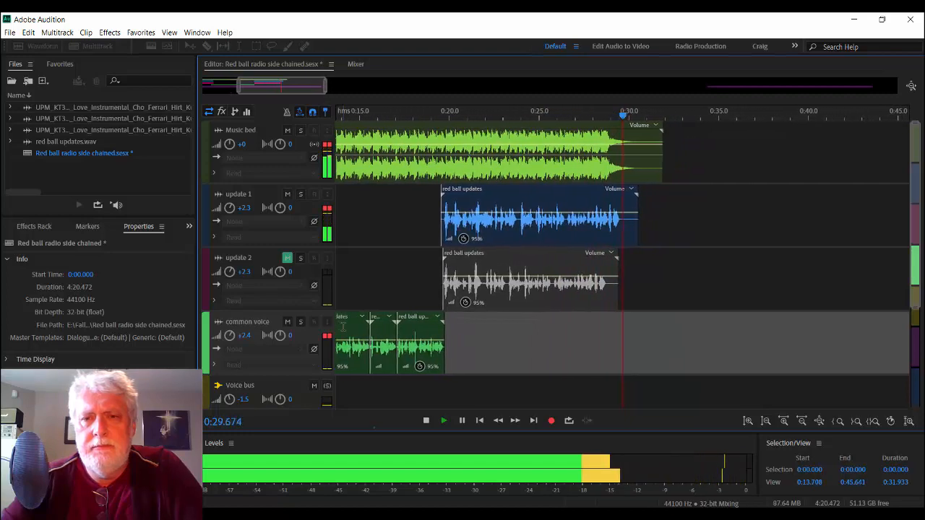
key("space")
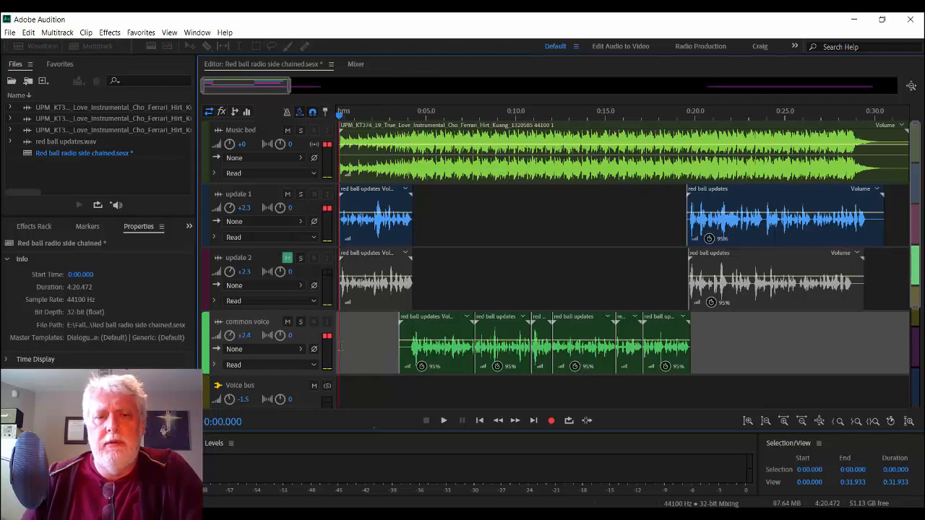
key("space")
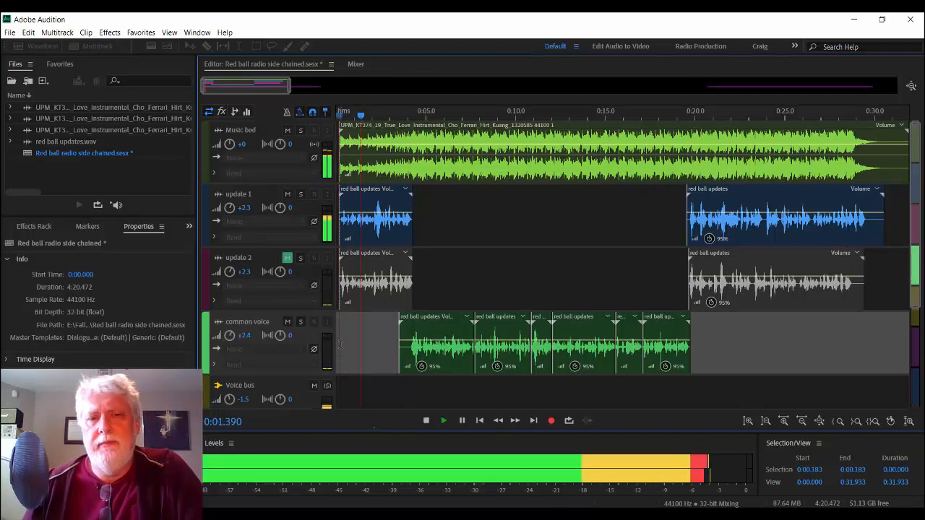
key("space")
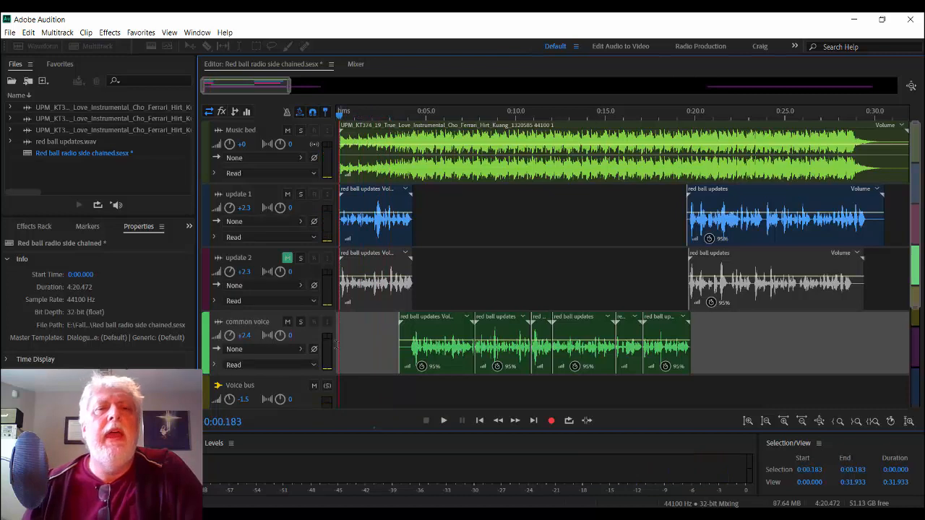
Mute the update 1 track, unmute update 2, and listen to the second version from the start
left_click(287, 193)
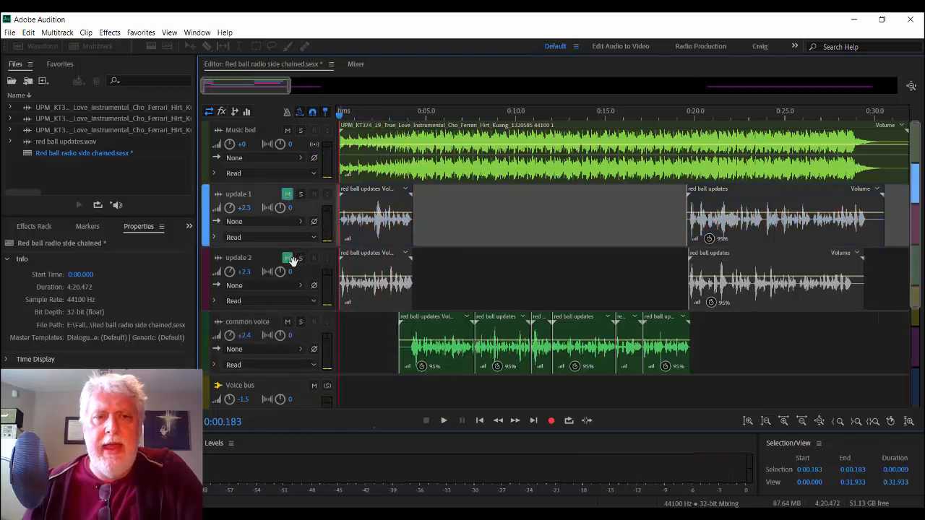
left_click(287, 266)
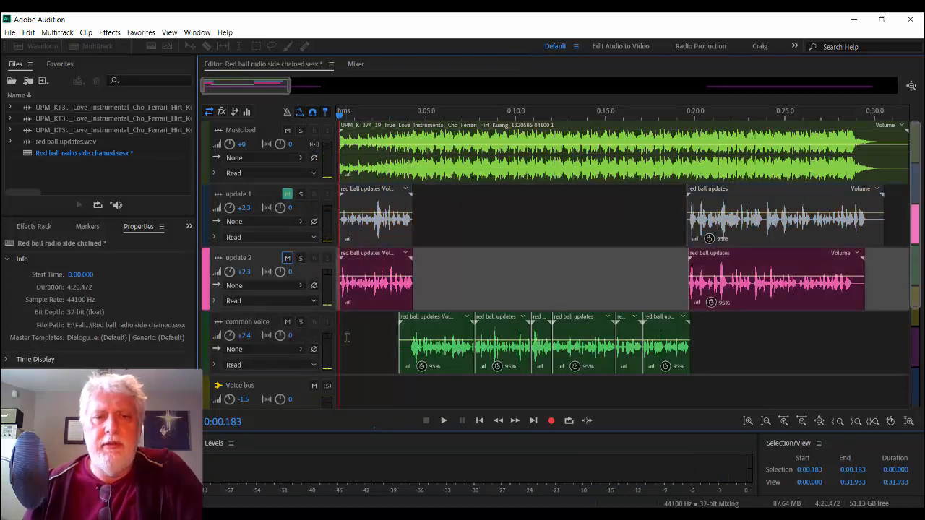
left_click(345, 334)
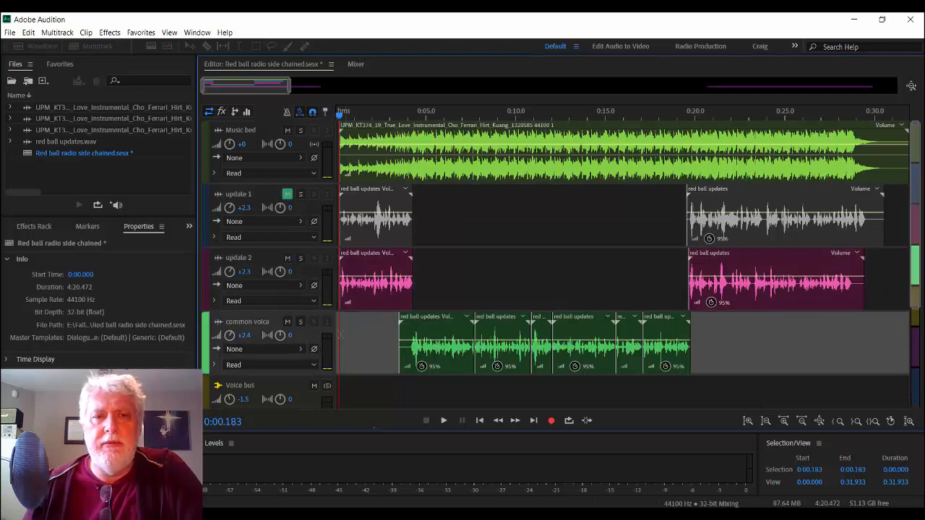
key("space")
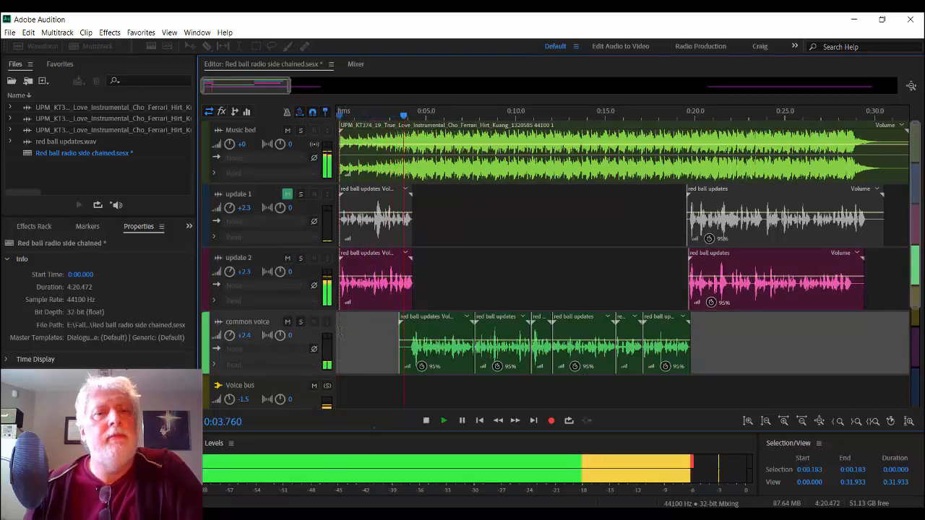
key("space")
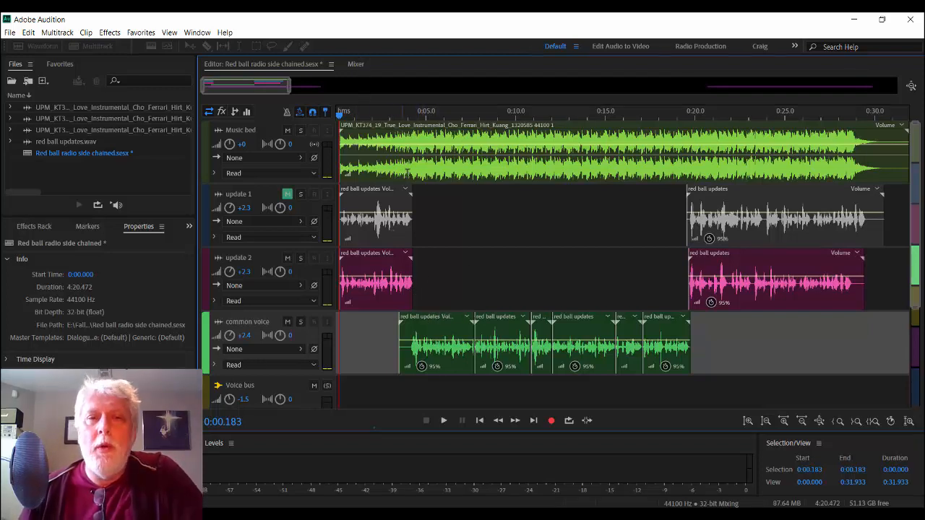
Examine the mixer's track routing and the bus options available for the update 1 track's output
left_click(357, 65)
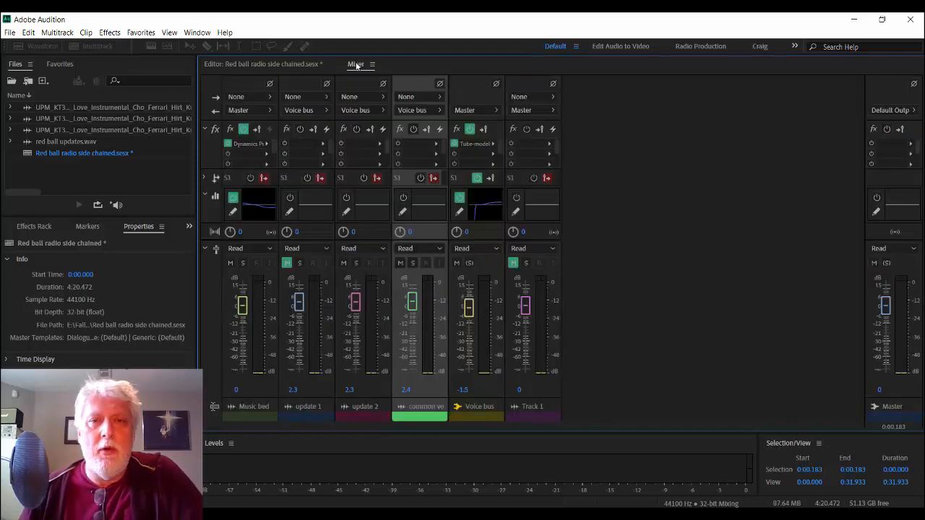
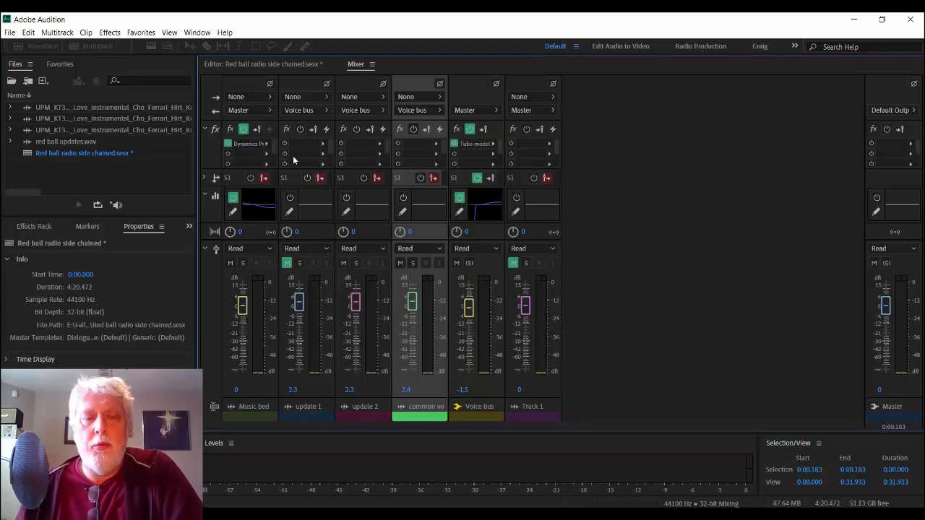
left_click(303, 110)
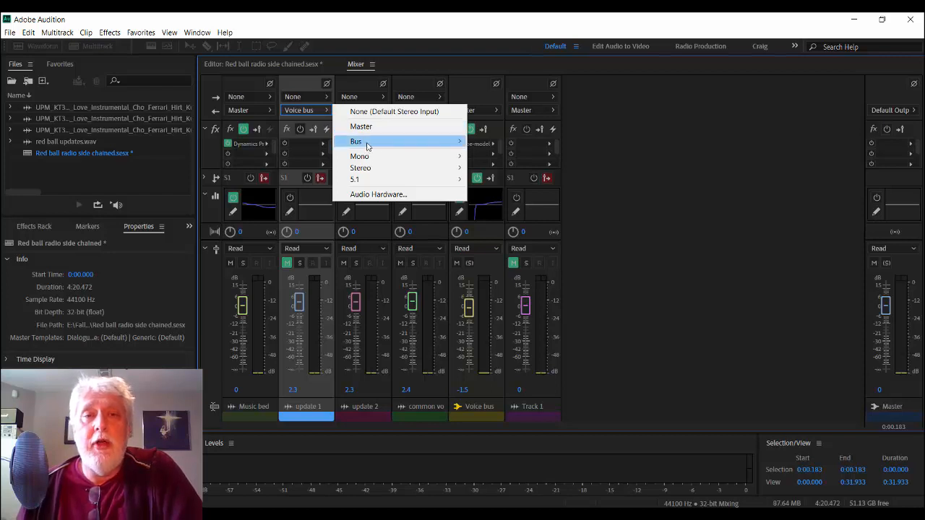
mouse_move(366, 145)
left_click(632, 169)
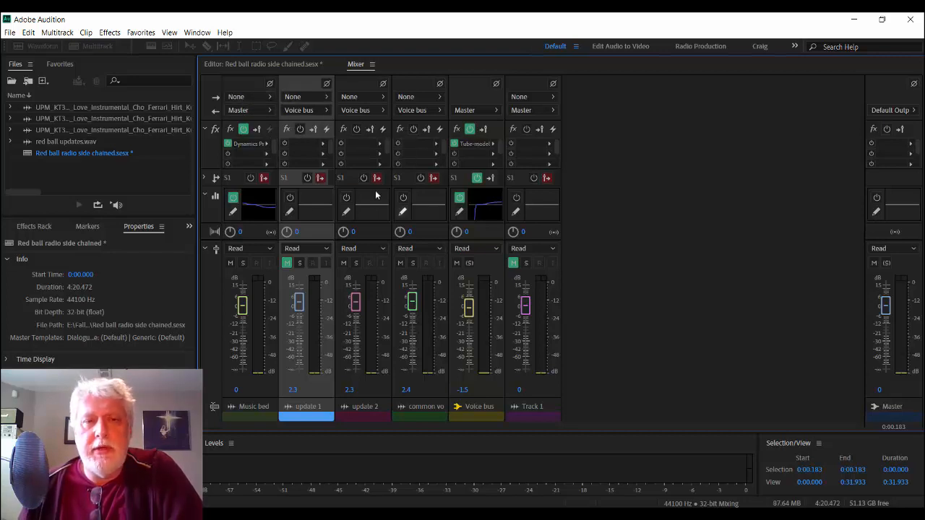
left_click(323, 112)
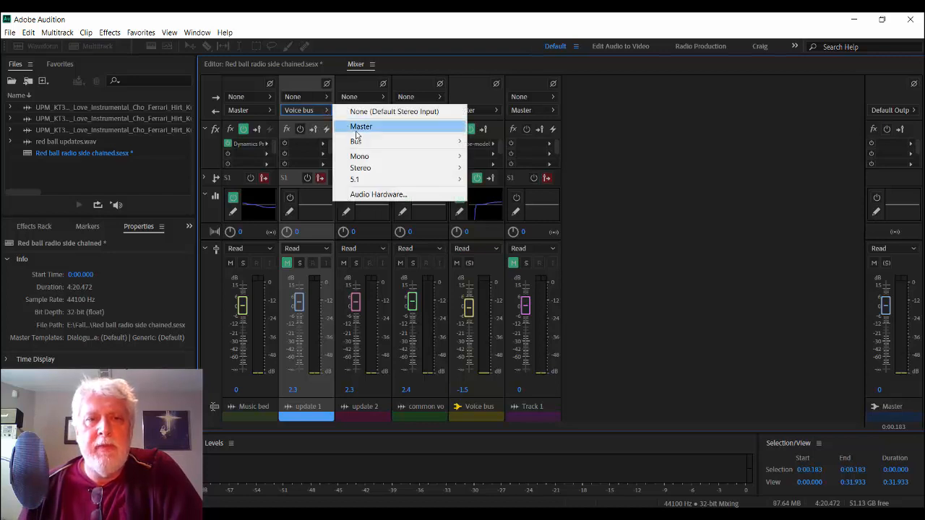
mouse_move(366, 146)
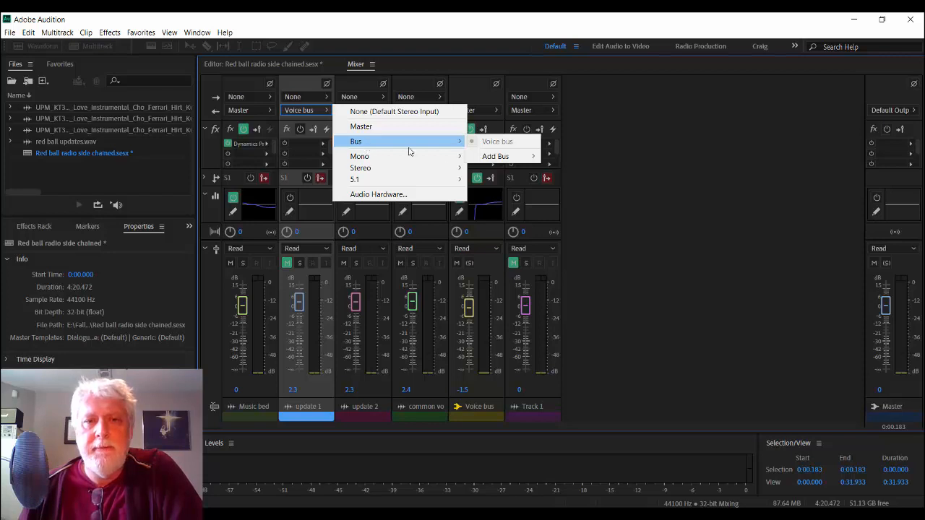
mouse_move(490, 162)
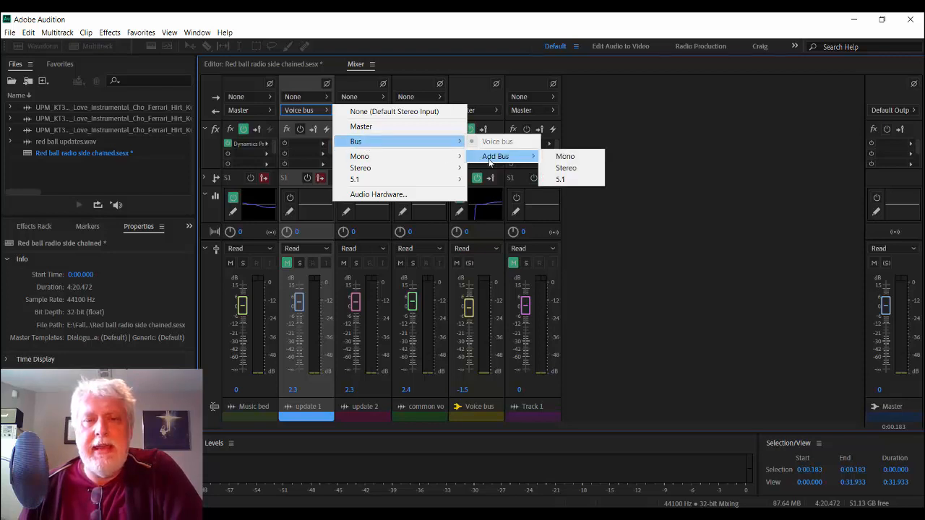
left_click(723, 198)
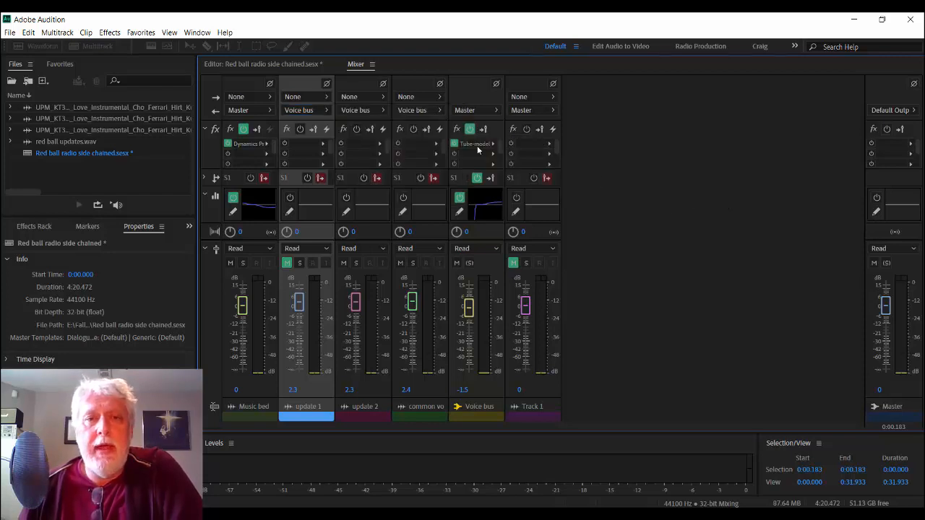
left_click(313, 110)
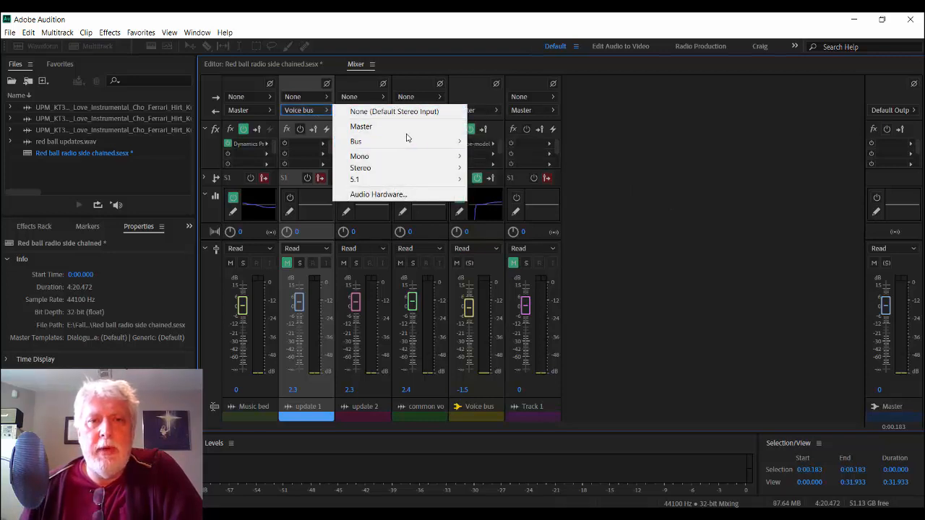
left_click(603, 214)
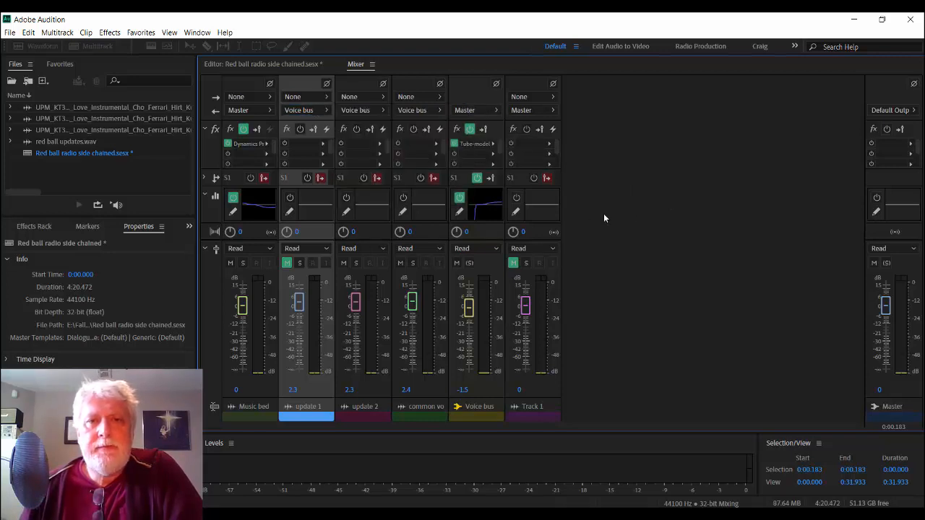
Look over all tracks and buses in the multitrack editor across a wider time range
left_click(271, 65)
scroll(288, 331, "down", 2)
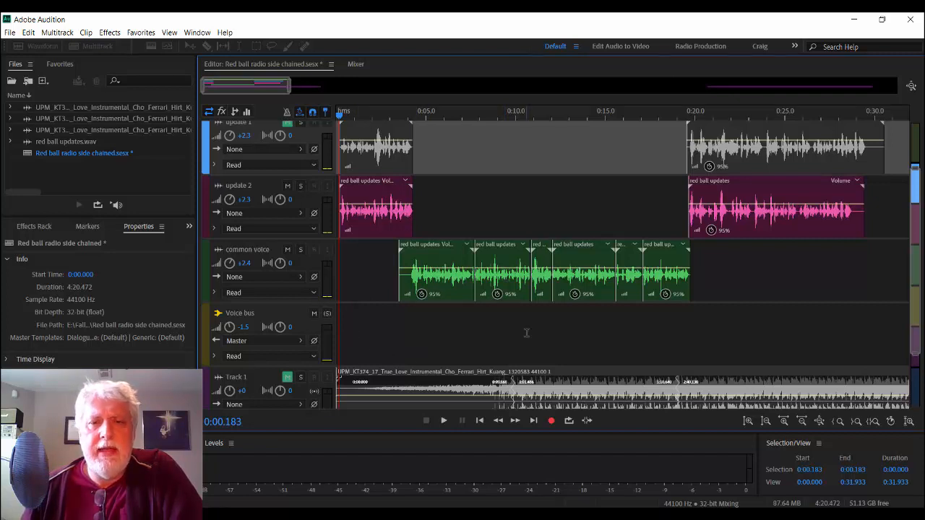
scroll(527, 333, "up", 2)
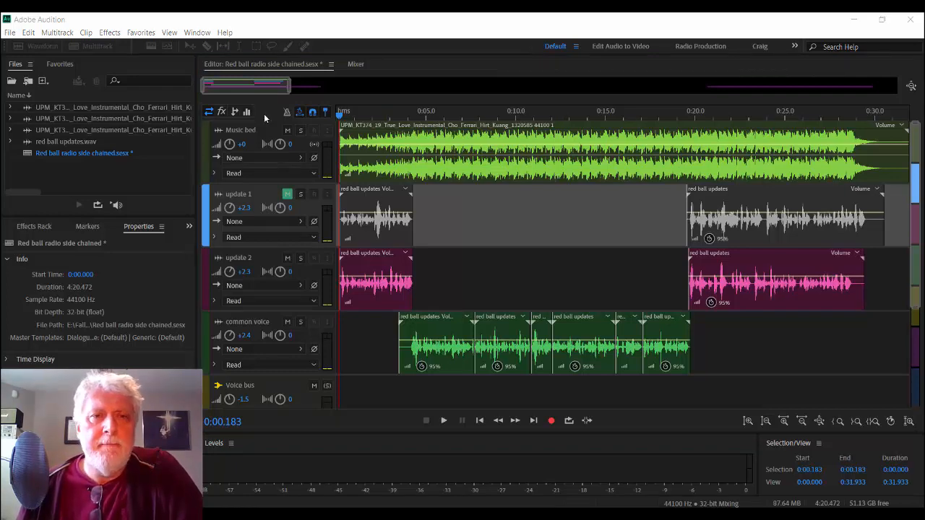
left_click_drag(295, 92, 333, 91)
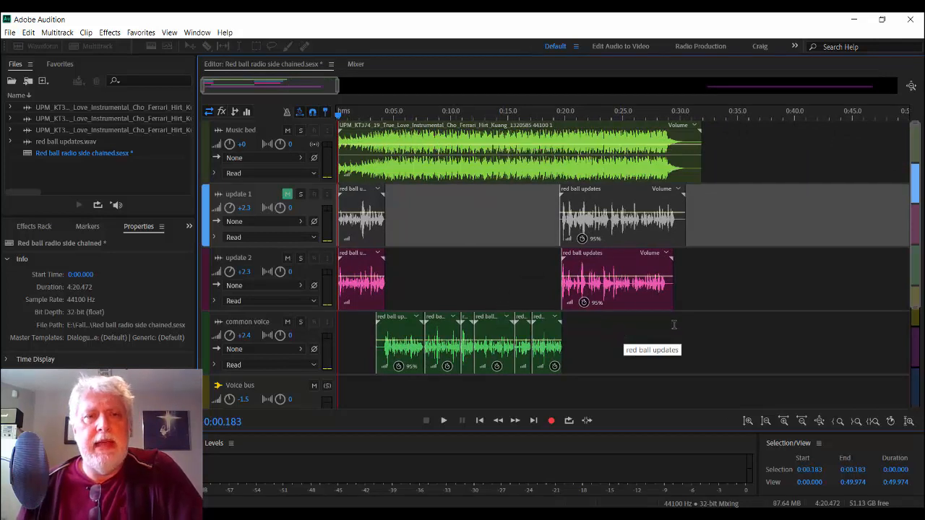
scroll(296, 278, "down", 4)
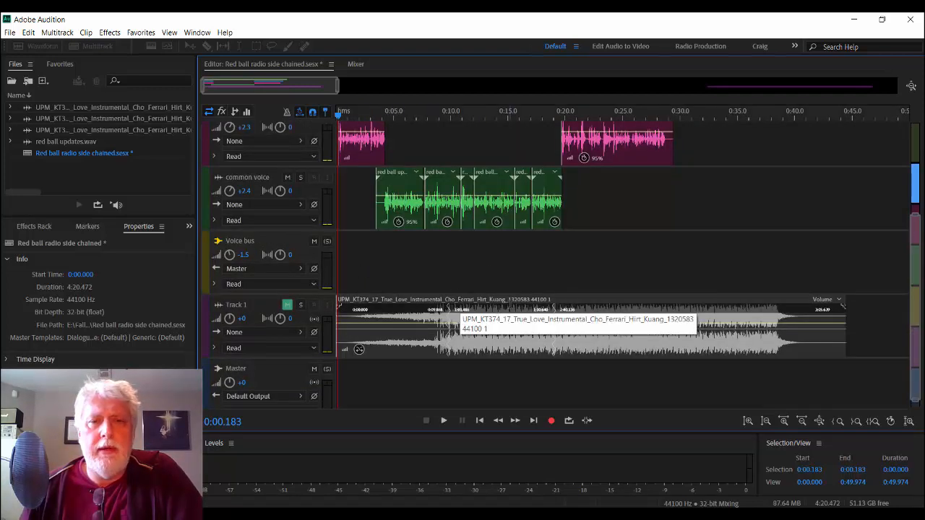
Compare the bus output options of Track 1 and update 1 in the mixer, including the types of bus that can be added
left_click(357, 64)
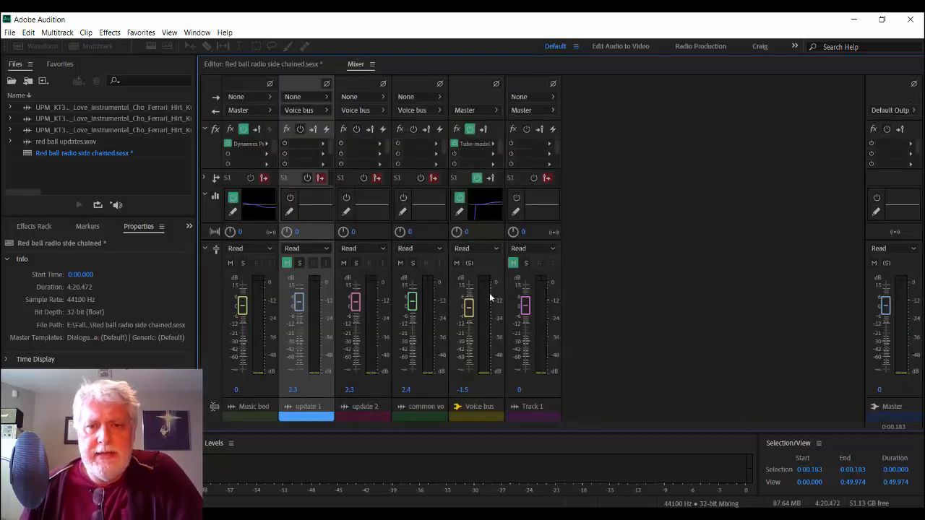
left_click(553, 110)
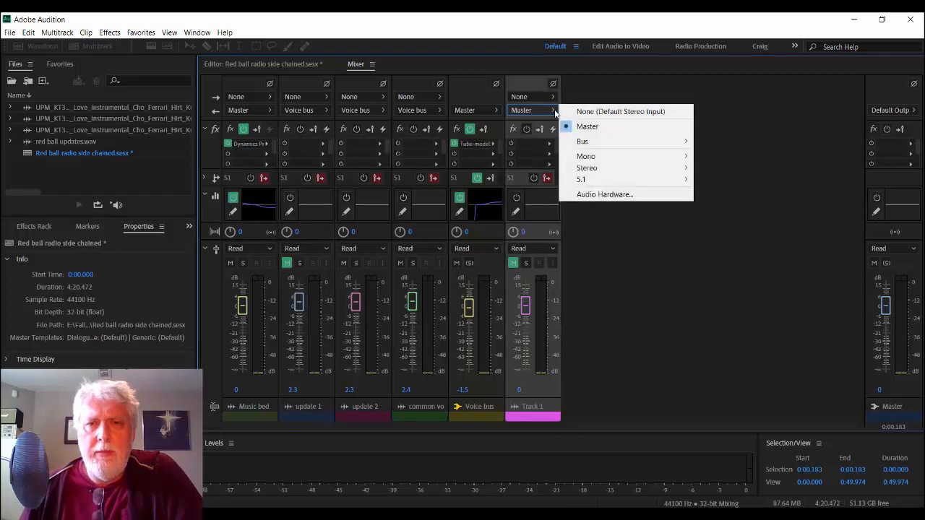
mouse_move(597, 147)
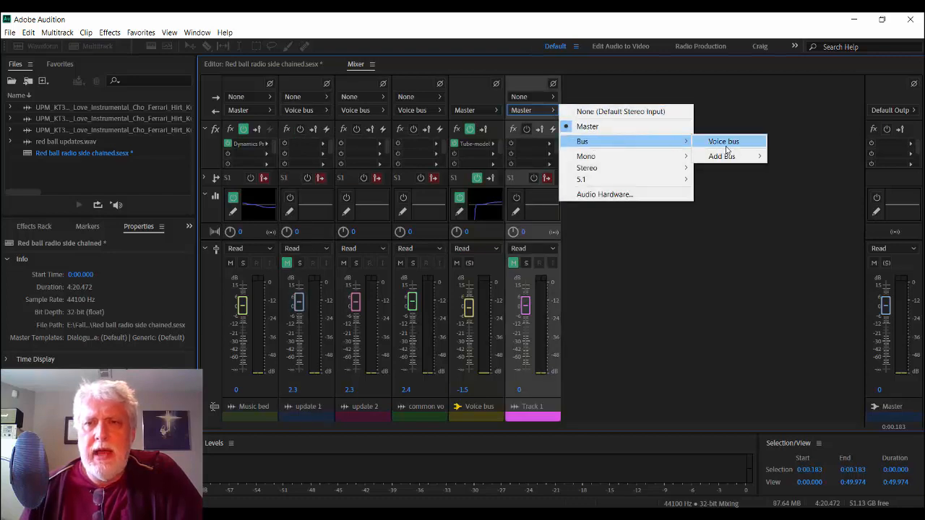
left_click(307, 109)
left_click(309, 111)
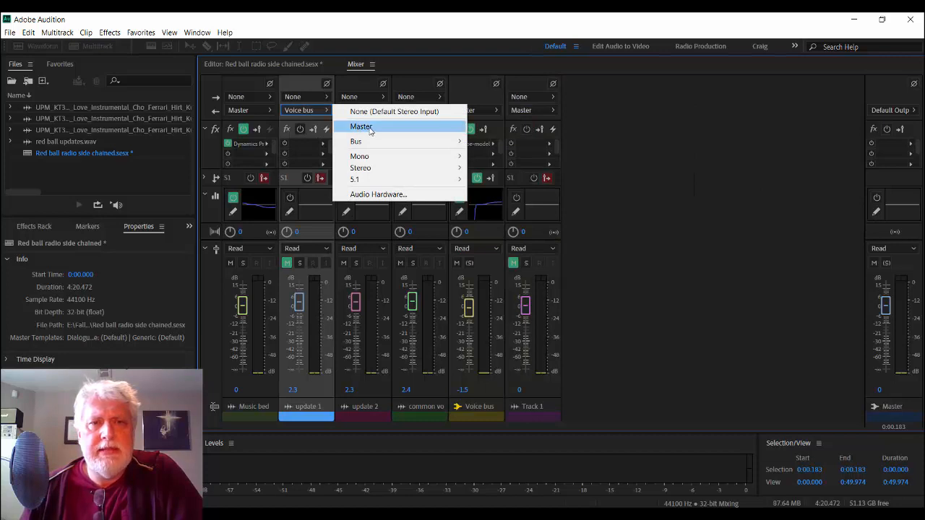
mouse_move(383, 143)
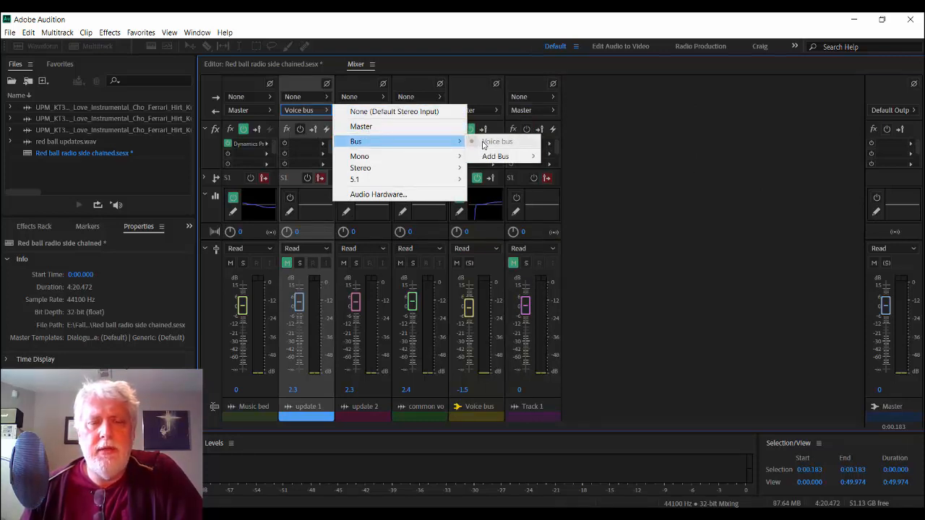
mouse_move(488, 160)
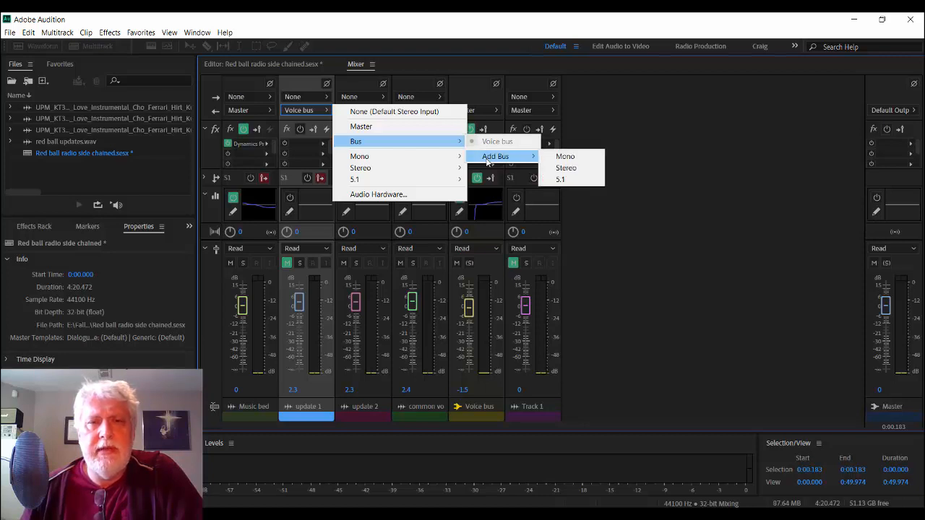
left_click(566, 168)
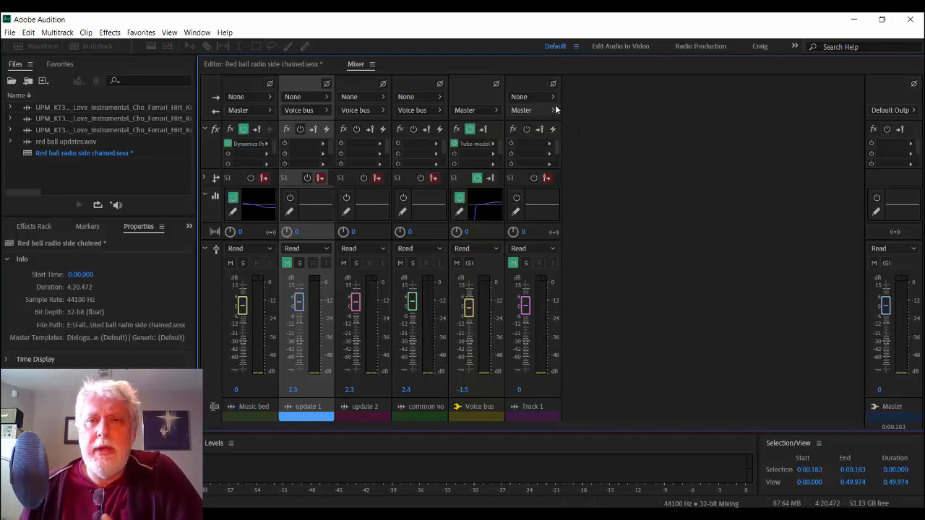
Route Track 1's output to a newly added stereo bus and rename that bus music bus
left_click(554, 110)
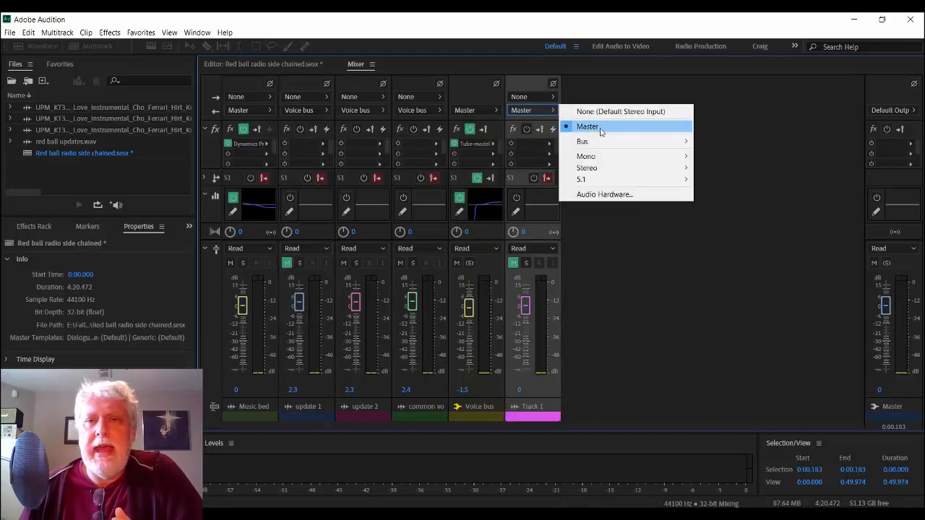
mouse_move(601, 143)
mouse_move(767, 156)
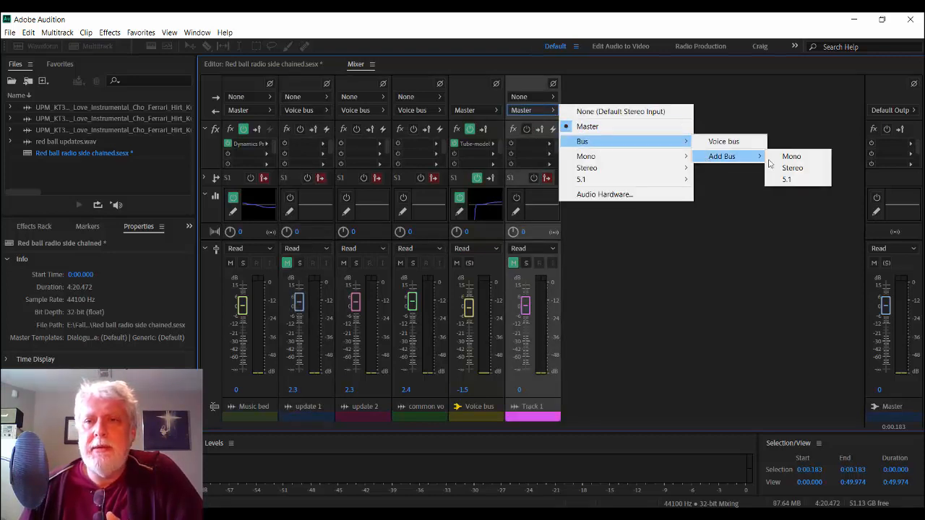
left_click(793, 168)
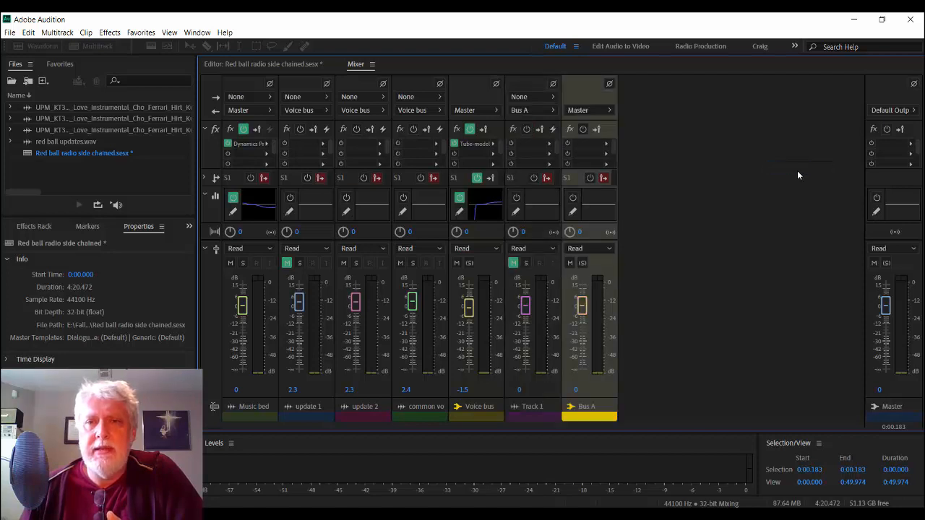
double_click(586, 409)
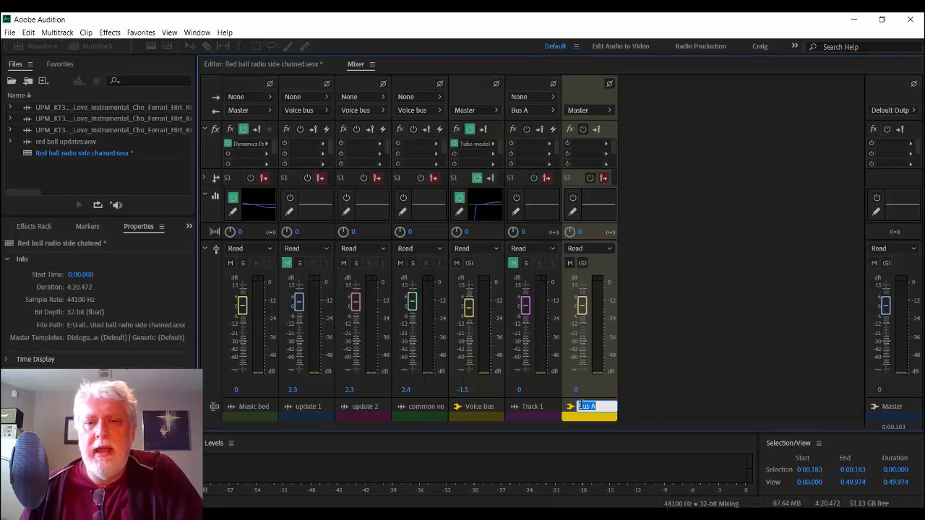
type("music")
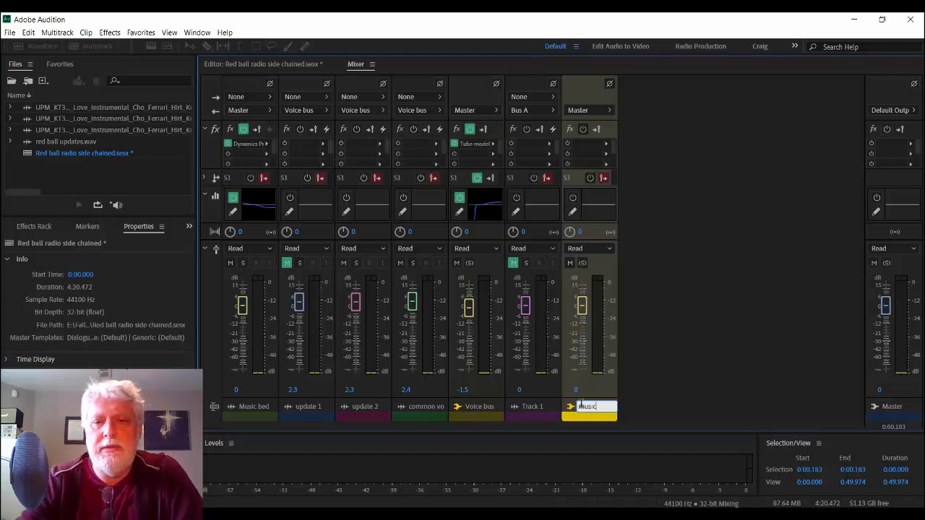
type(" bus")
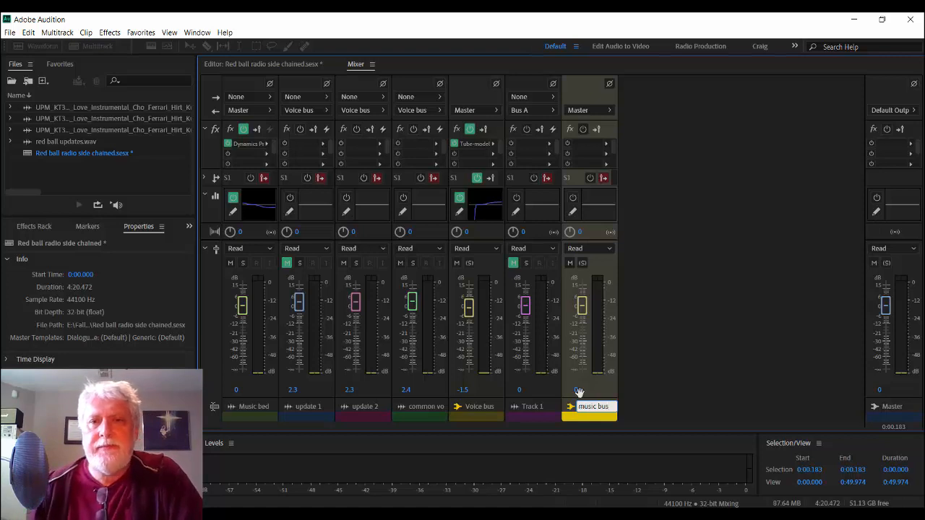
key("Return")
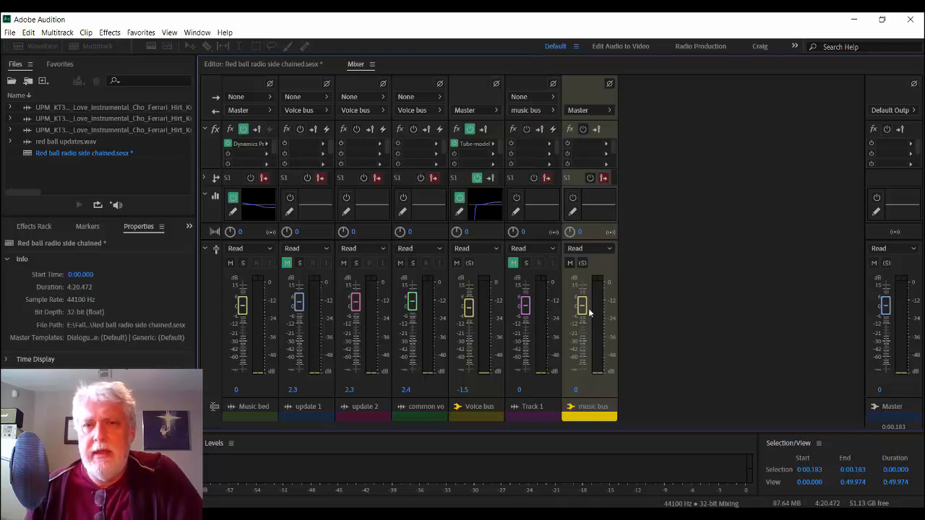
Route the Music bed track's output to the music bus
left_click(245, 109)
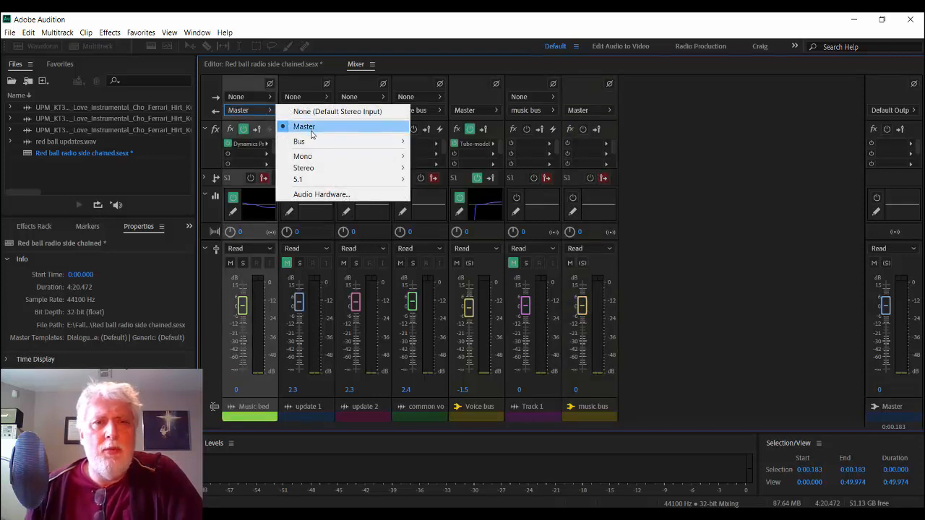
mouse_move(311, 142)
left_click(439, 154)
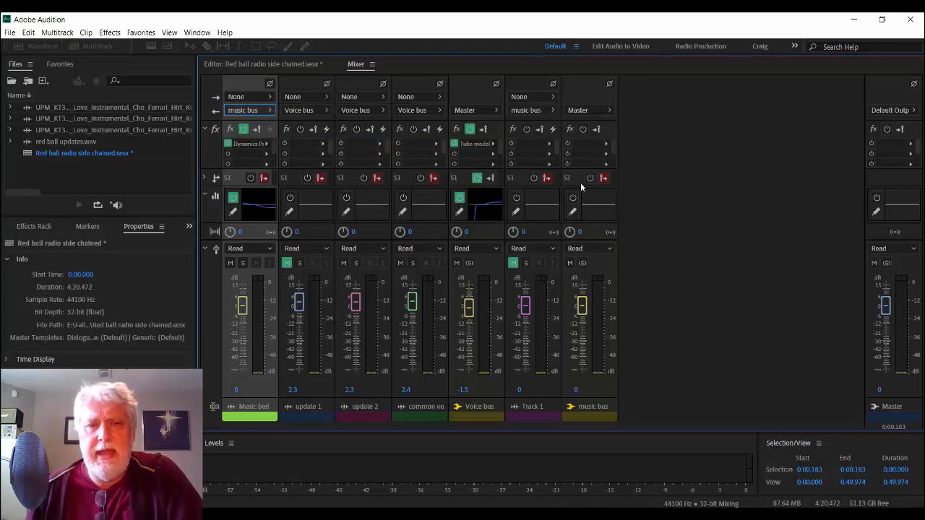
Switch the Music bed track's EQ and effects rack off and back on
left_click(232, 201)
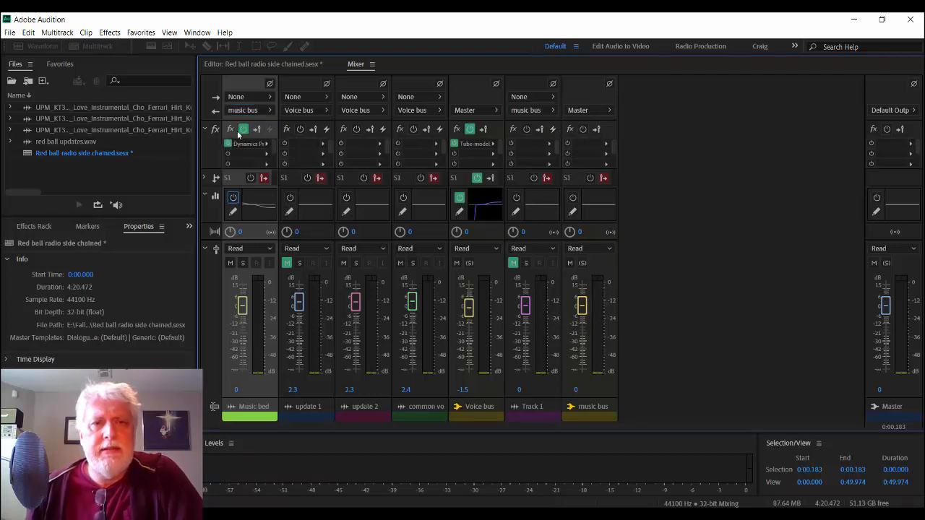
left_click(243, 129)
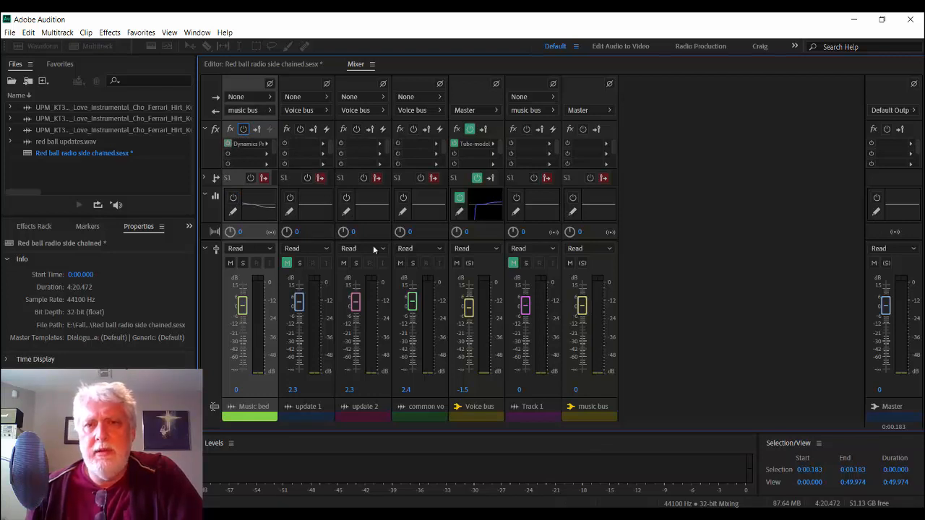
left_click(597, 199)
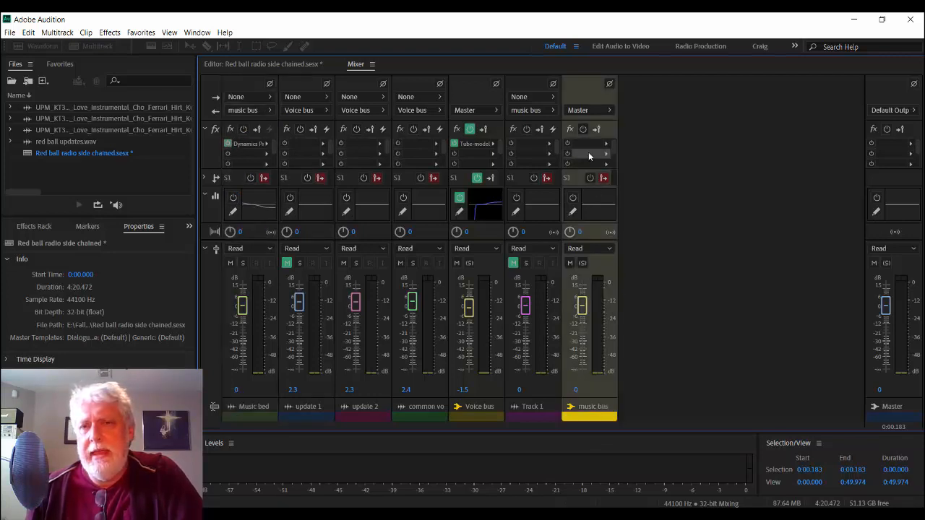
left_click(244, 129)
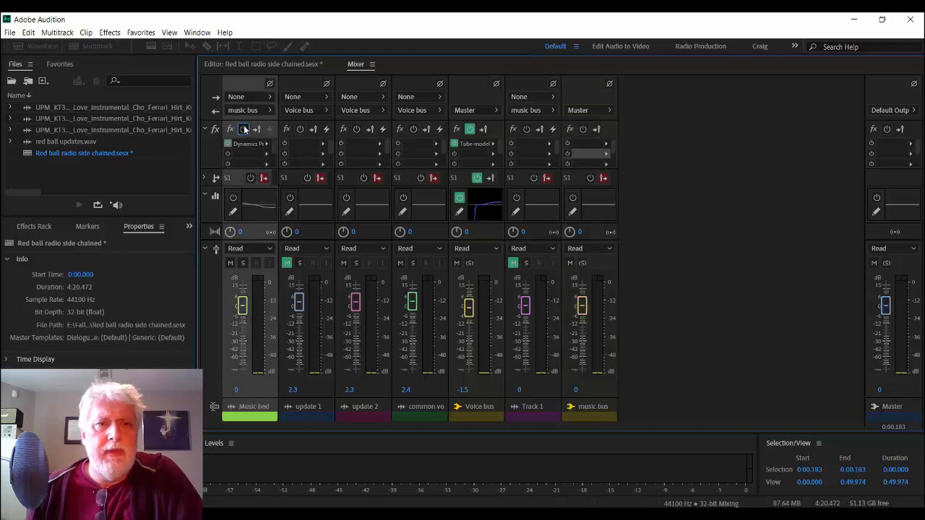
left_click(233, 198)
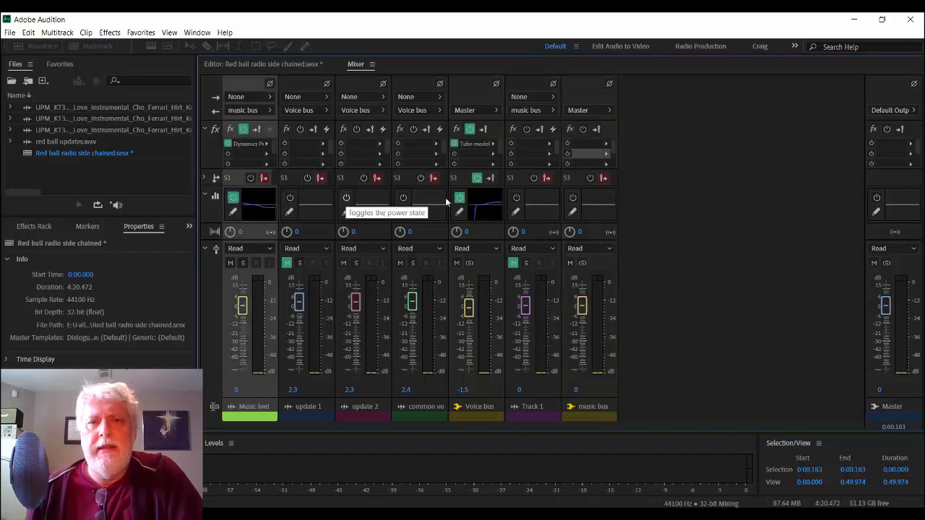
Review the session's track layout in the multitrack editor and its bus routing in the mixer
left_click(251, 64)
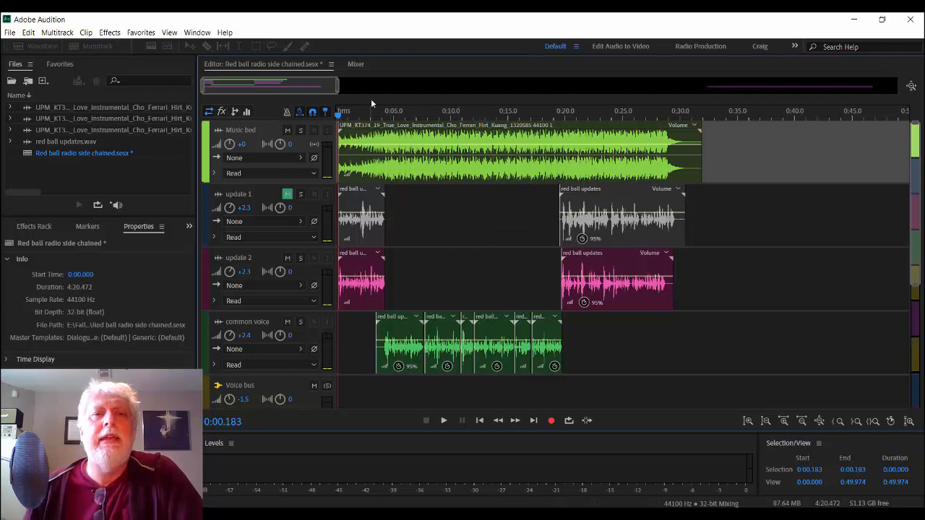
left_click(355, 64)
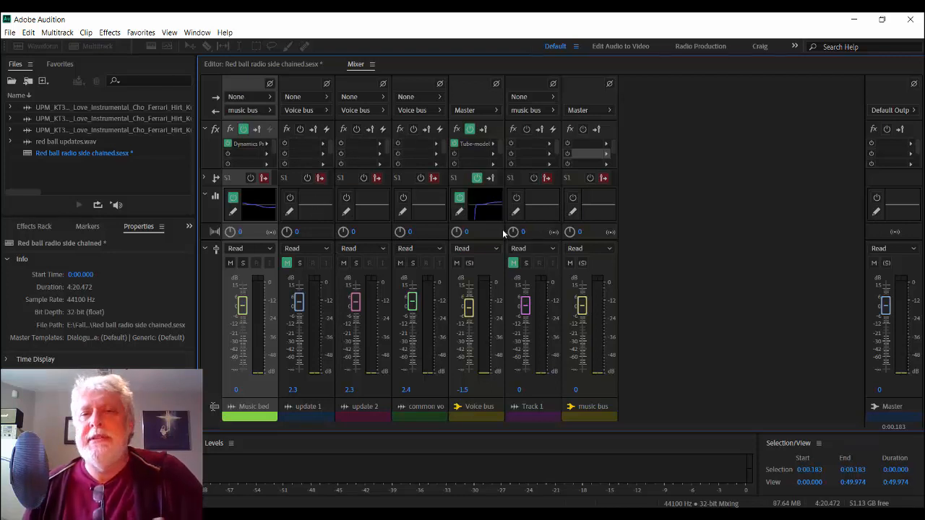
left_click(289, 66)
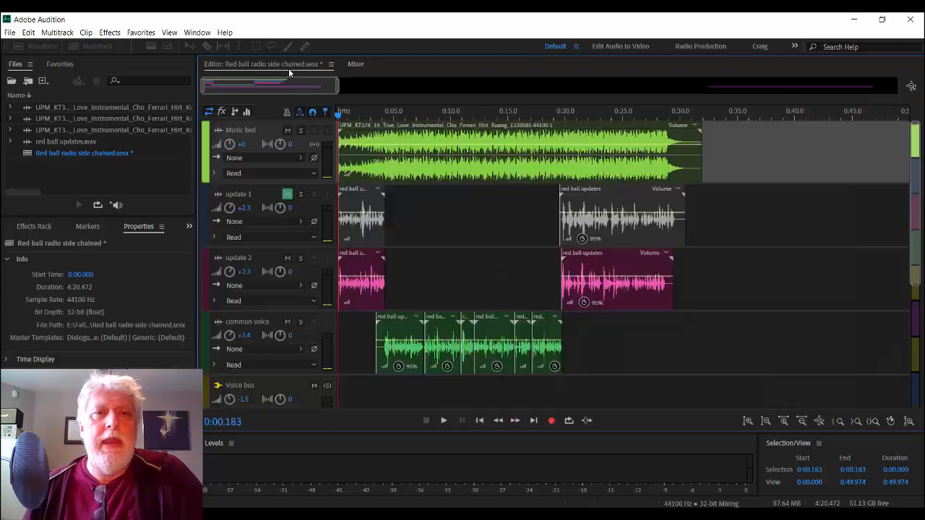
Unmute update 1, mute update 2, and select all clips and the time range from 0:00.000 to 0:31.968
left_click(287, 200)
left_click(288, 259)
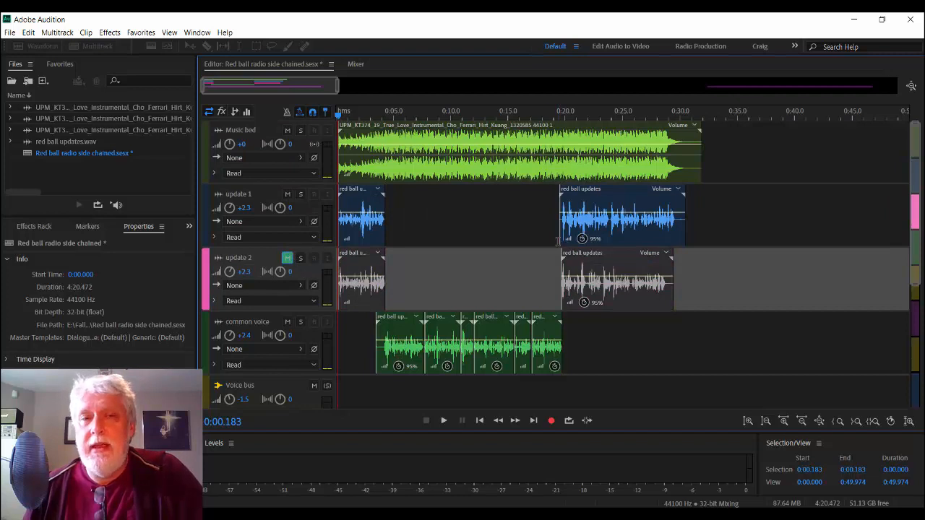
left_click(719, 233)
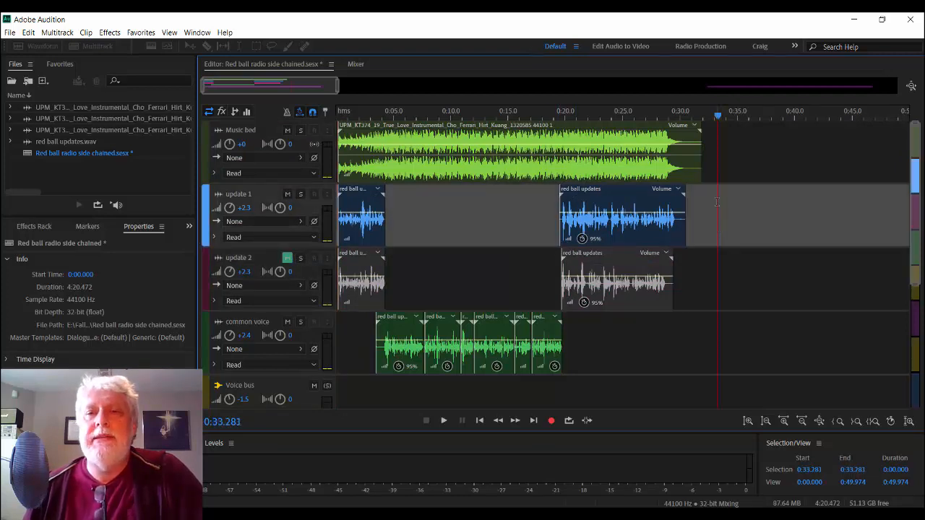
left_click_drag(703, 204, 336, 216)
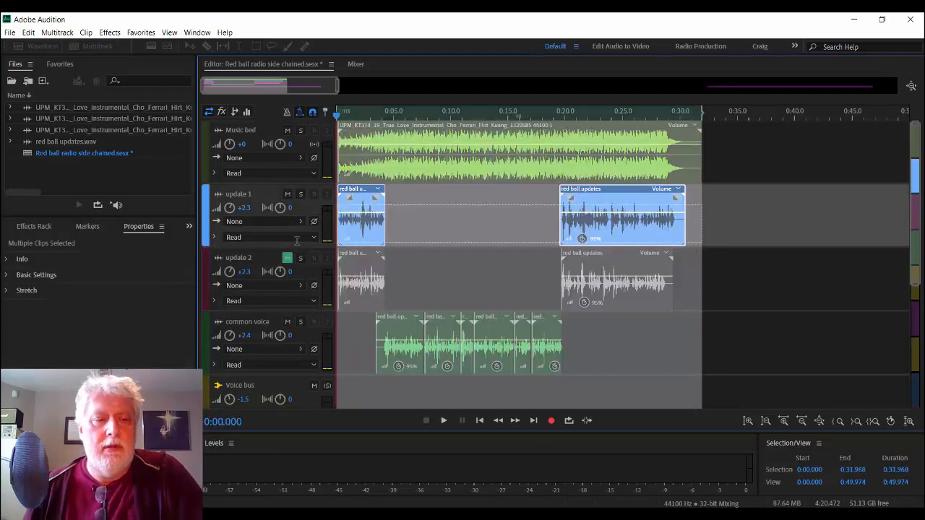
key("ctrl+a")
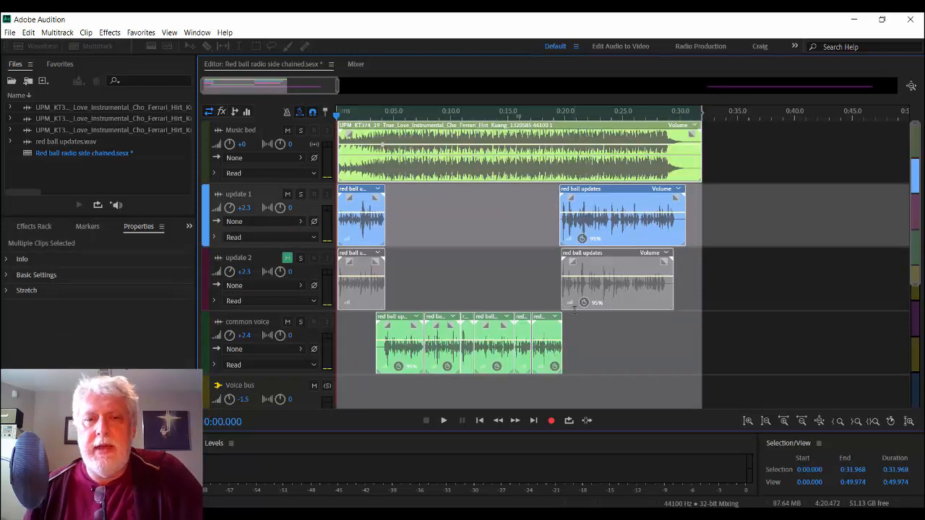
Open the multitrack mixdown export settings for the time selection, and close them without exporting
left_click(10, 32)
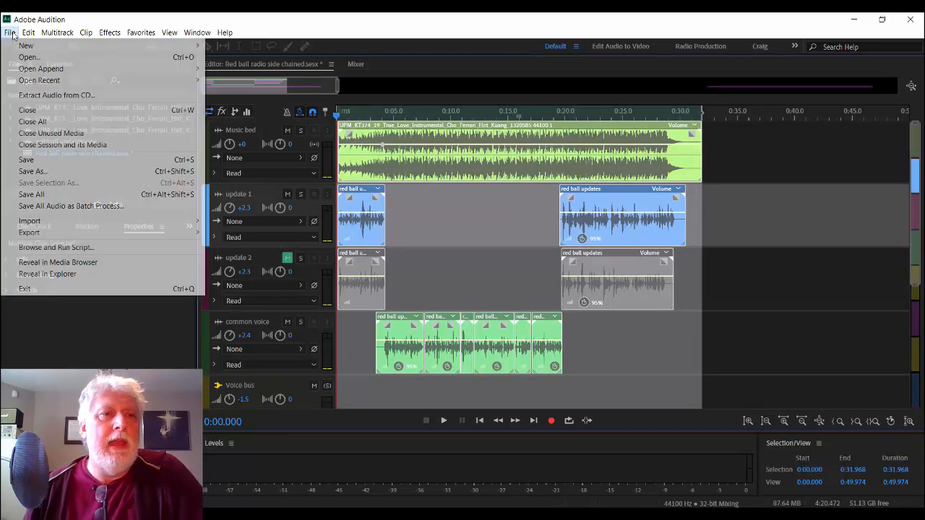
mouse_move(43, 237)
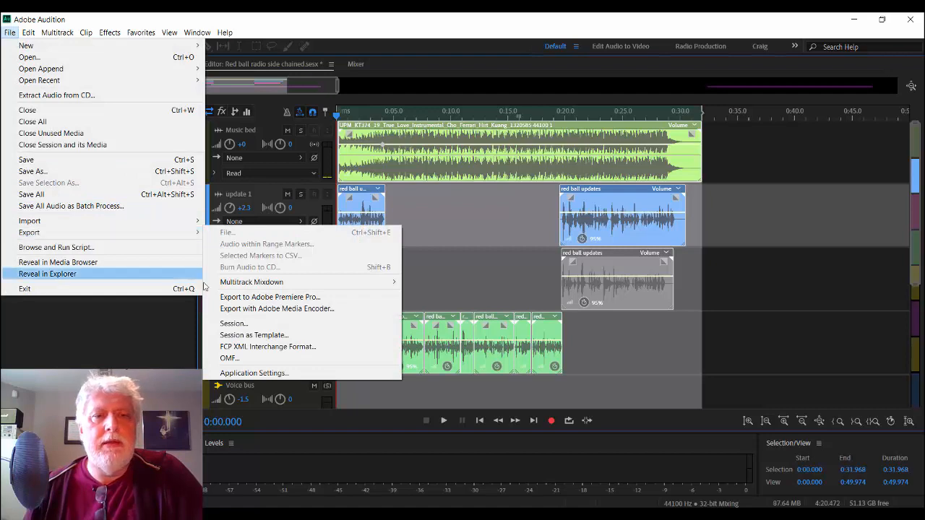
mouse_move(236, 287)
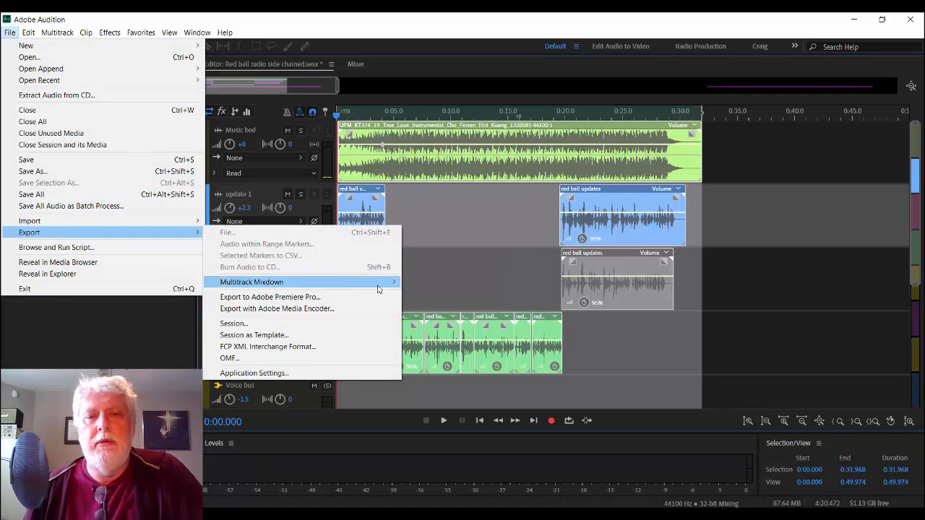
left_click(436, 283)
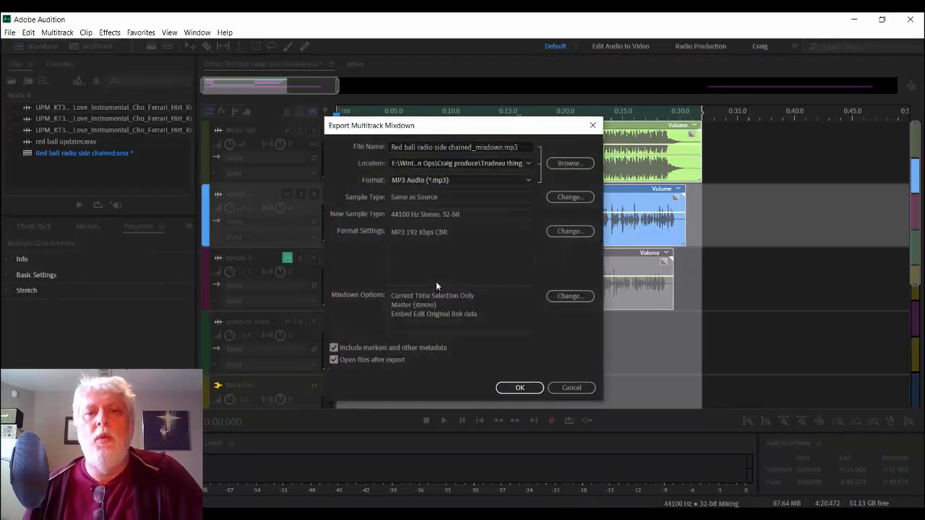
left_click(578, 388)
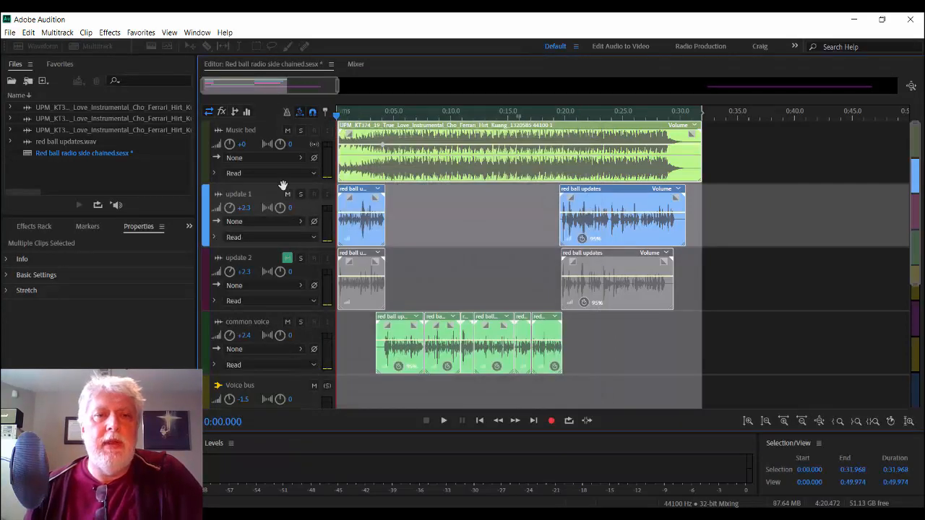
Mute update 1 and unmute update 2, review the mixdown export of the same time selection without exporting, and clear the selection
left_click(287, 193)
left_click(288, 257)
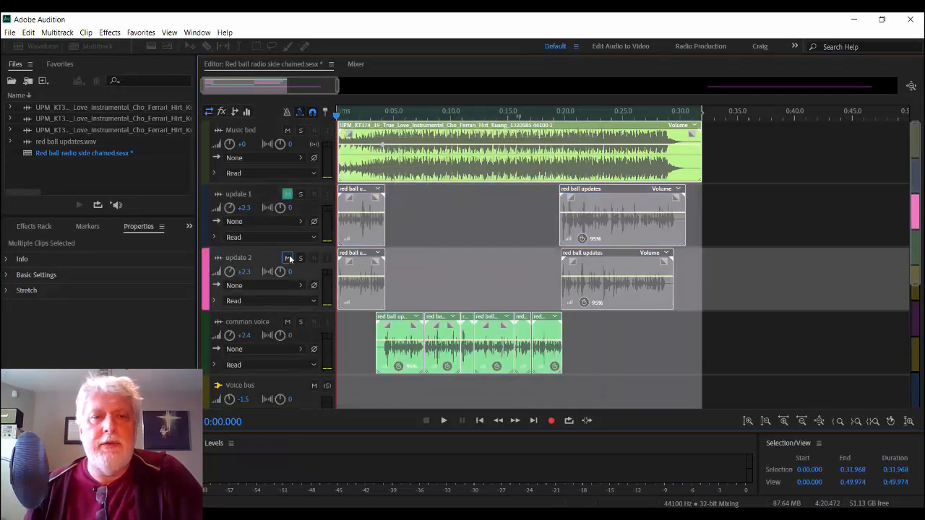
left_click(10, 33)
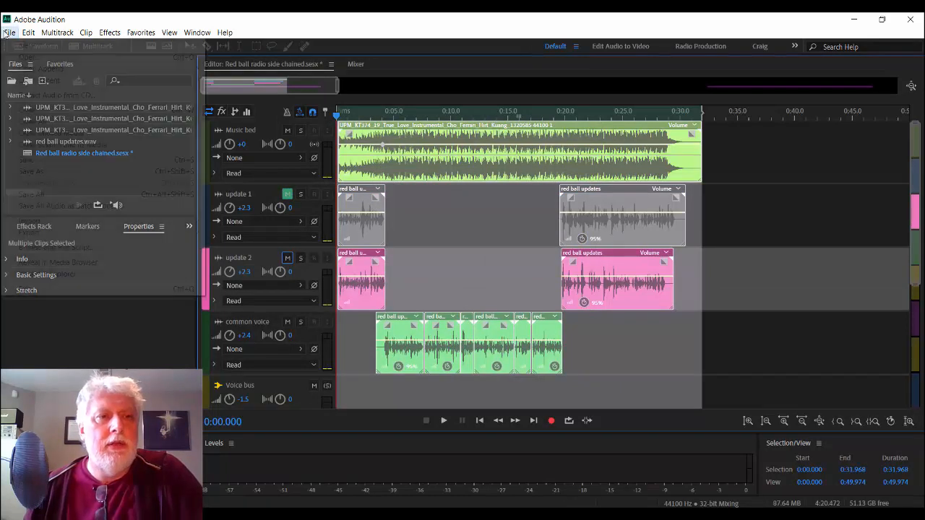
mouse_move(48, 234)
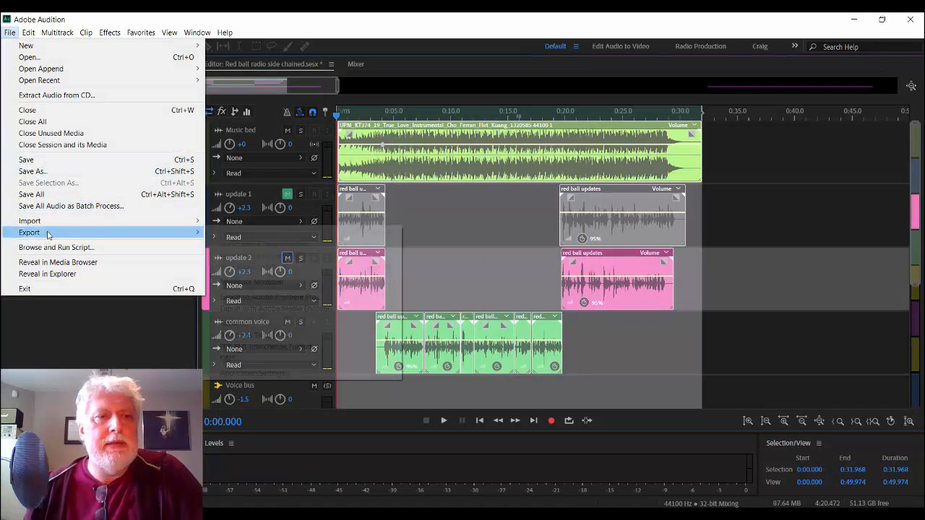
mouse_move(262, 284)
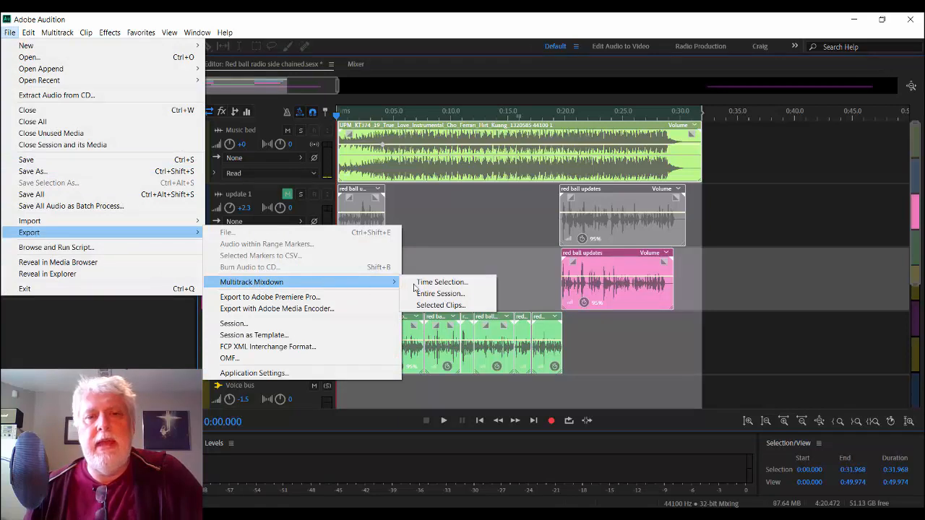
left_click(450, 283)
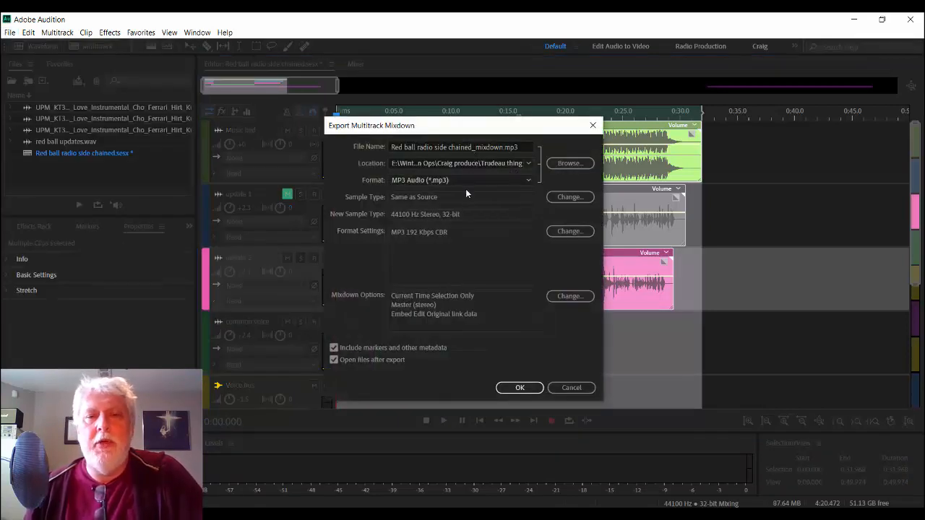
left_click(571, 388)
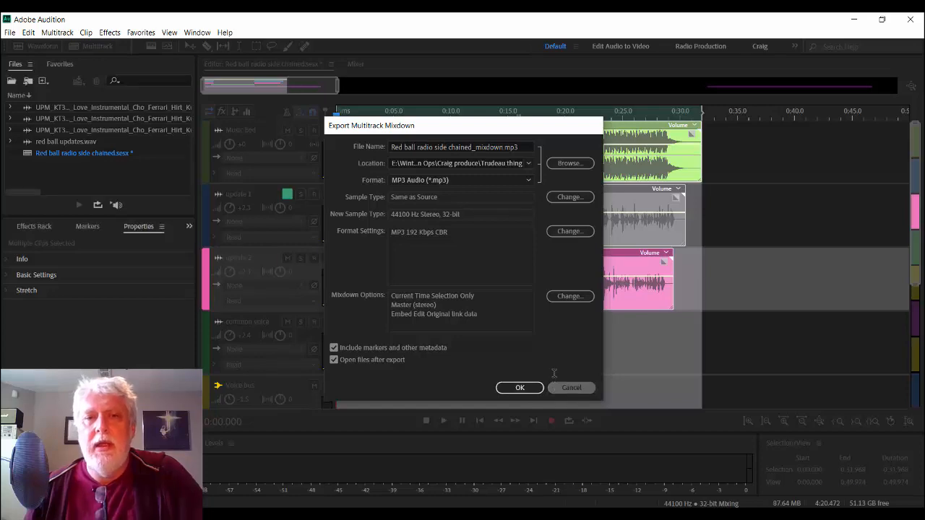
left_click(777, 324)
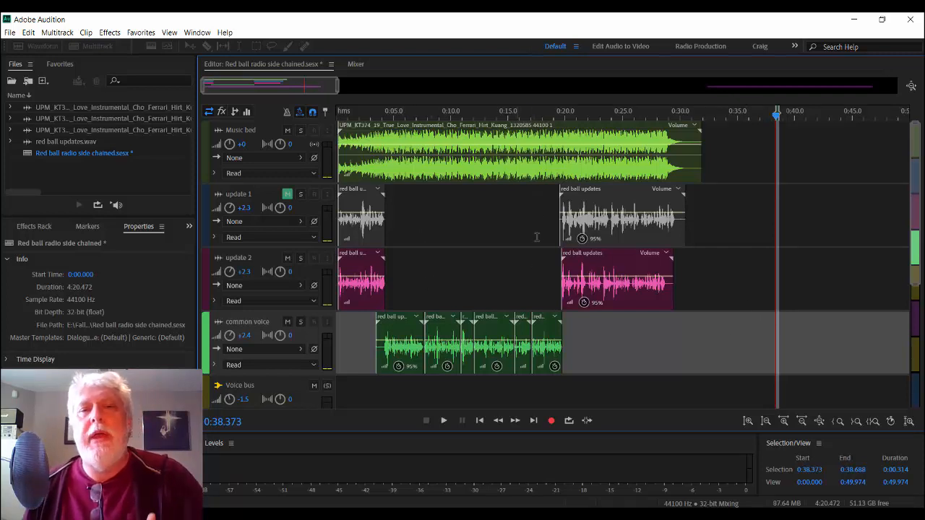
Route the outputs of Track 1 and the Music bed track directly to Master in the mixer
scroll(510, 252, "down", 3)
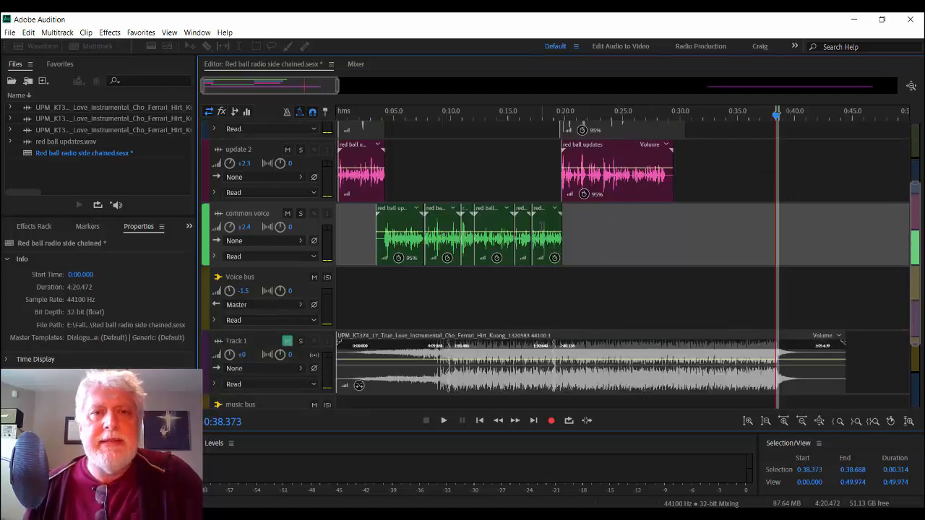
left_click(357, 64)
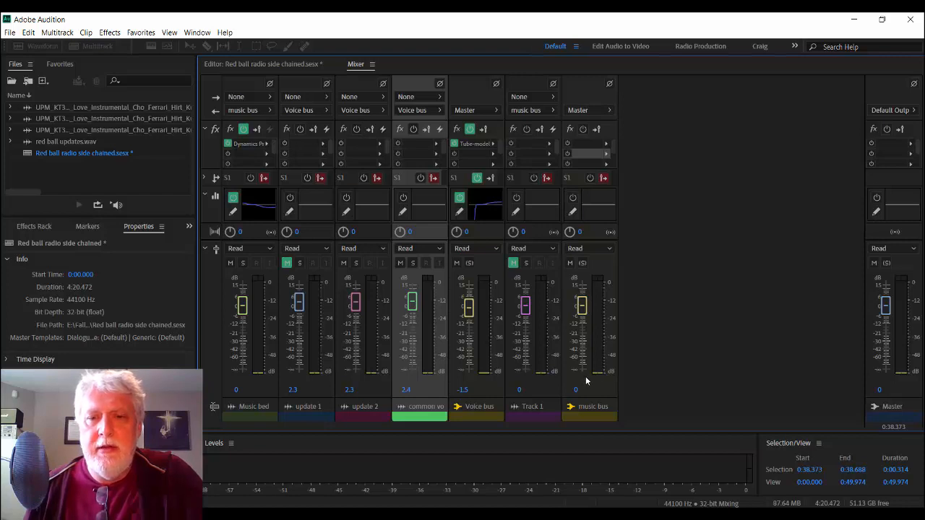
left_click(531, 109)
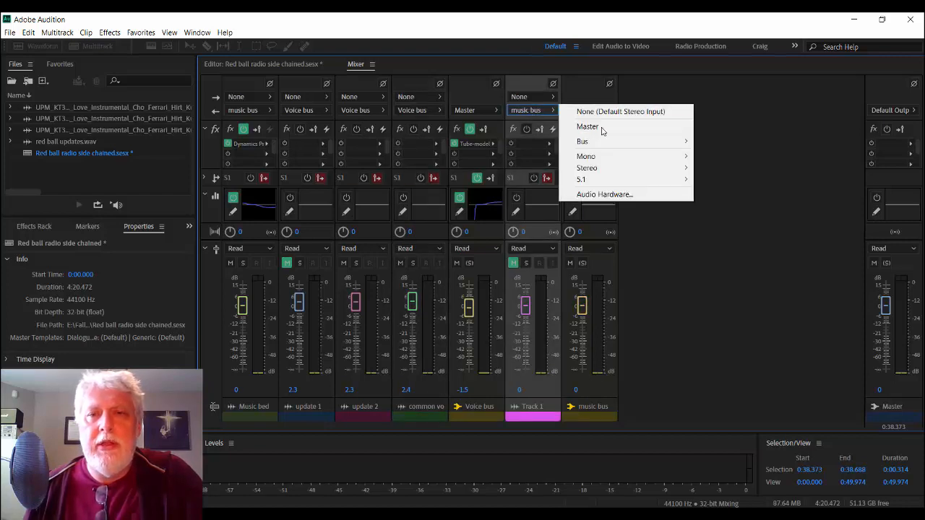
left_click(602, 128)
left_click(244, 110)
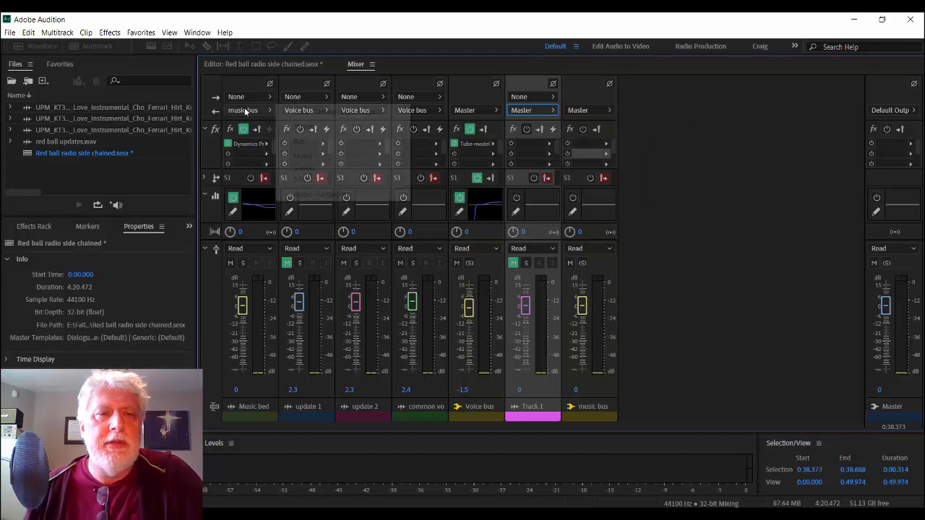
left_click(323, 127)
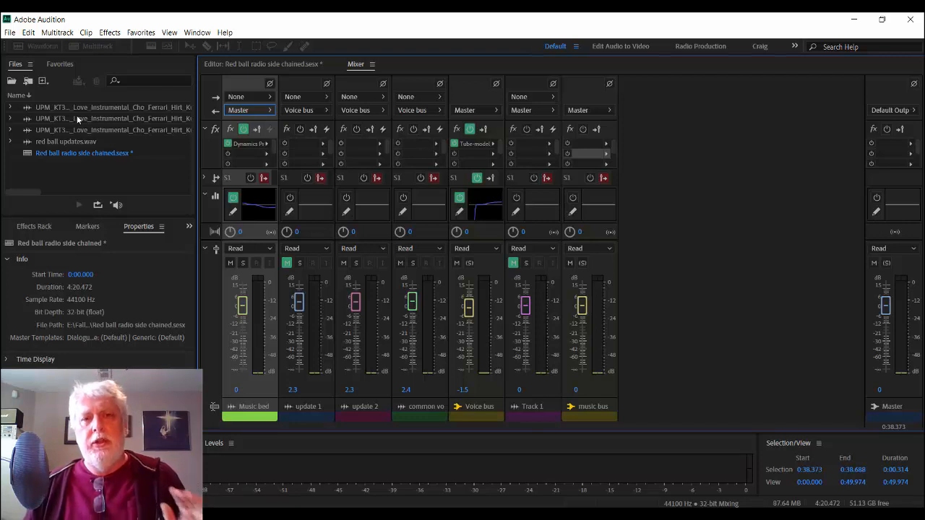
Examine the Tube-modeled Compressor settings on the Voice bus
left_click(280, 67)
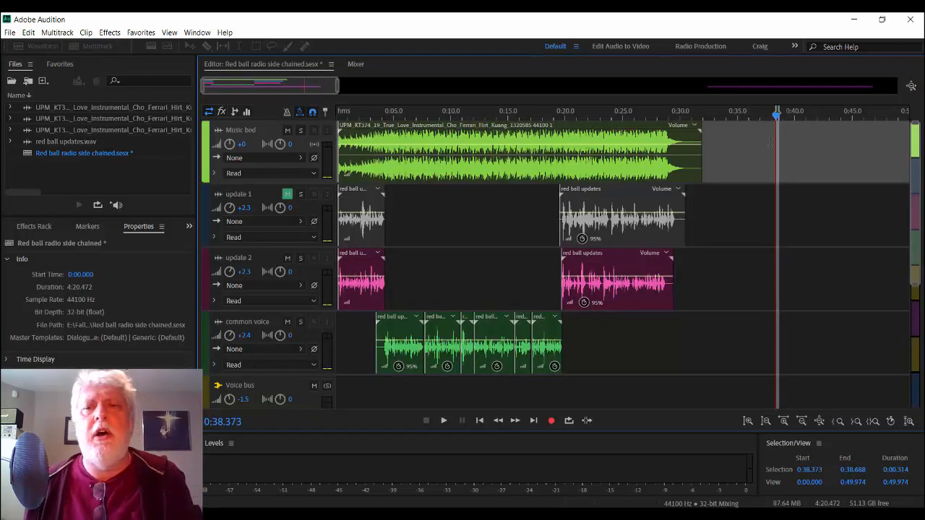
left_click(727, 226)
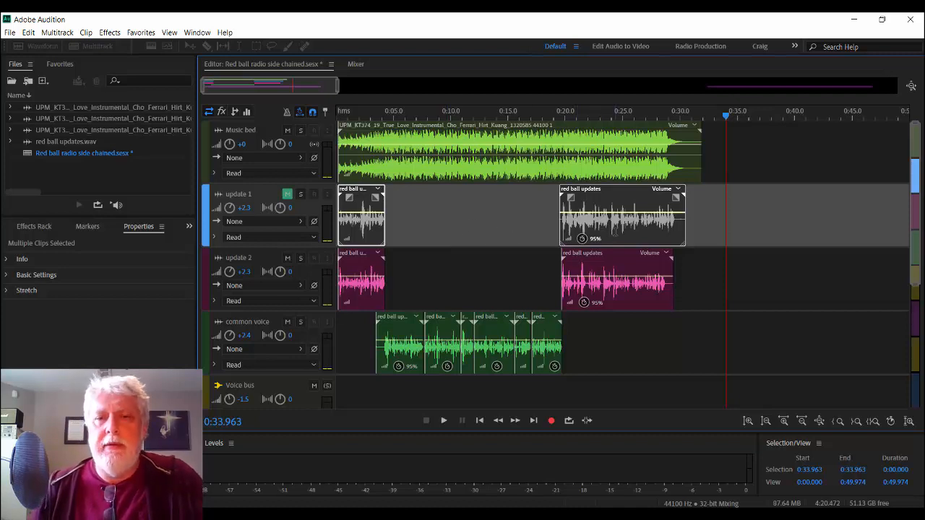
left_click(361, 66)
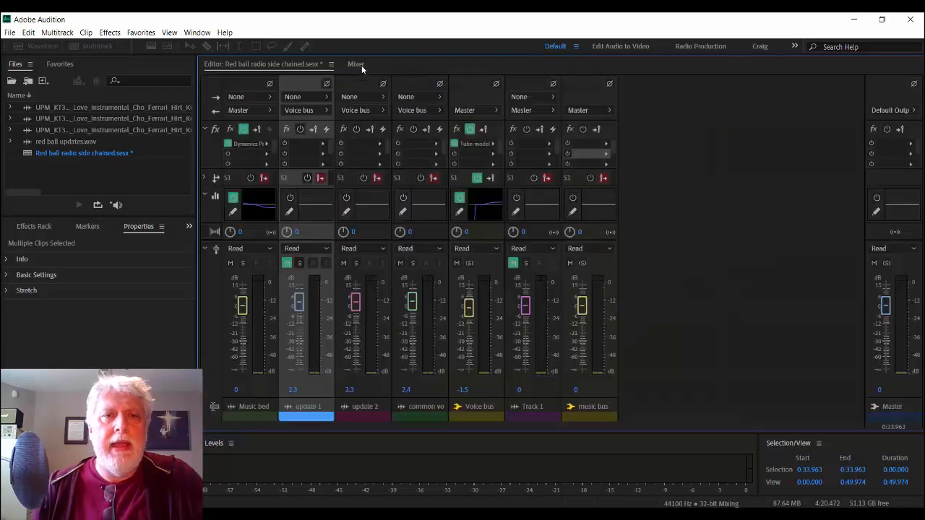
left_click(482, 145)
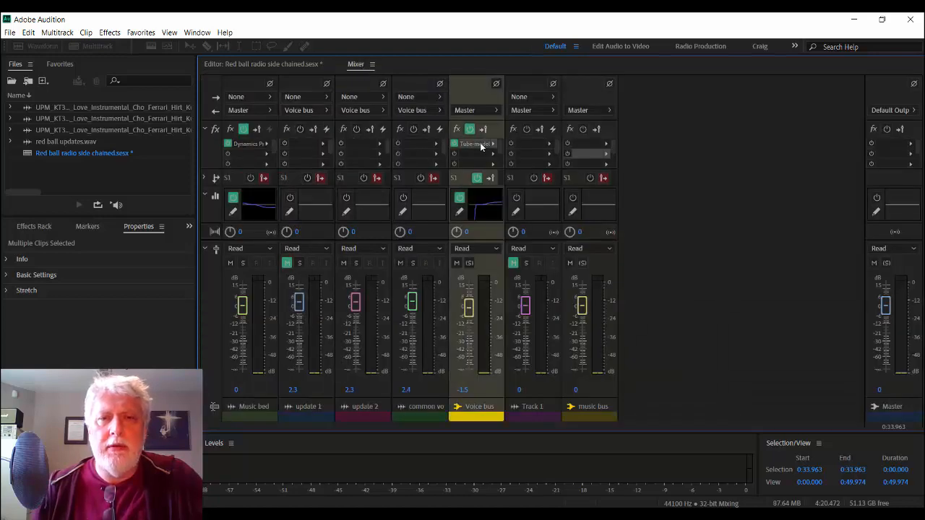
double_click(481, 145)
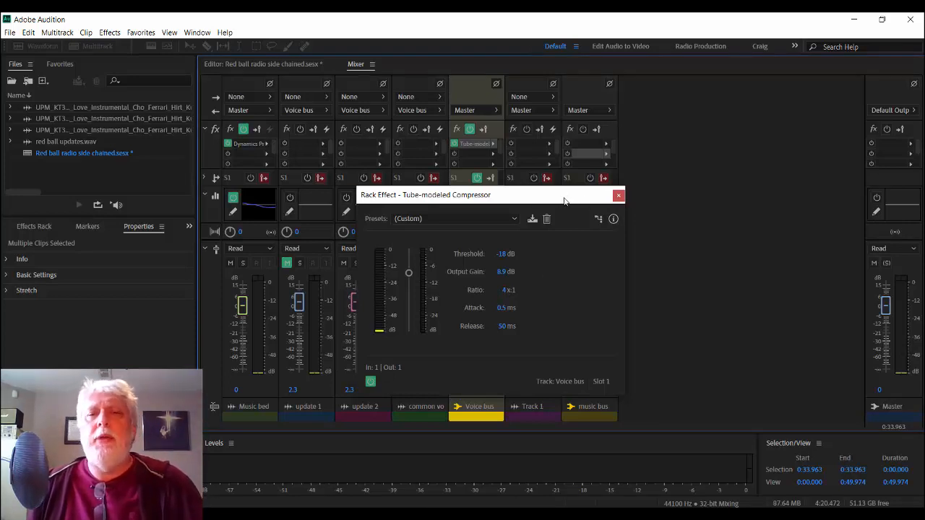
left_click(618, 197)
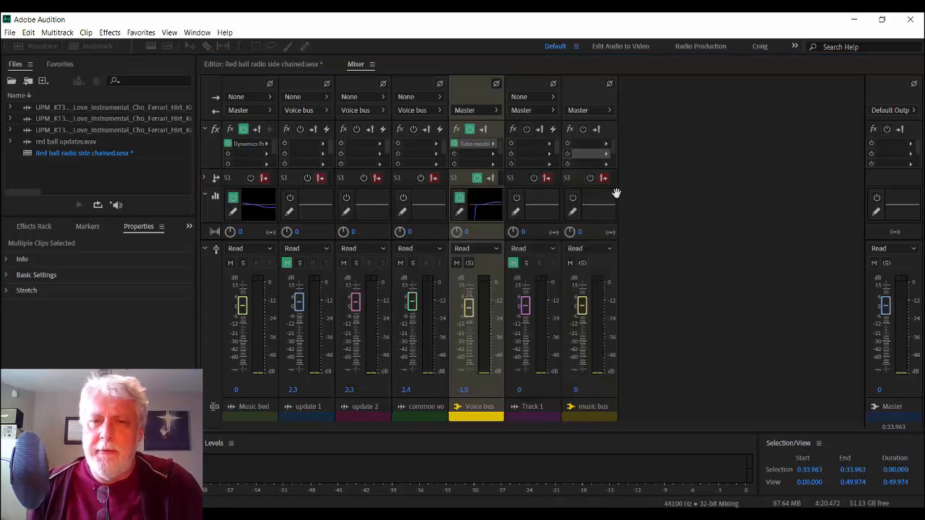
Add Dynamics Processing to the Voice bus and shape its curve into an 8:1 compressor above -20 dB
left_click(288, 64)
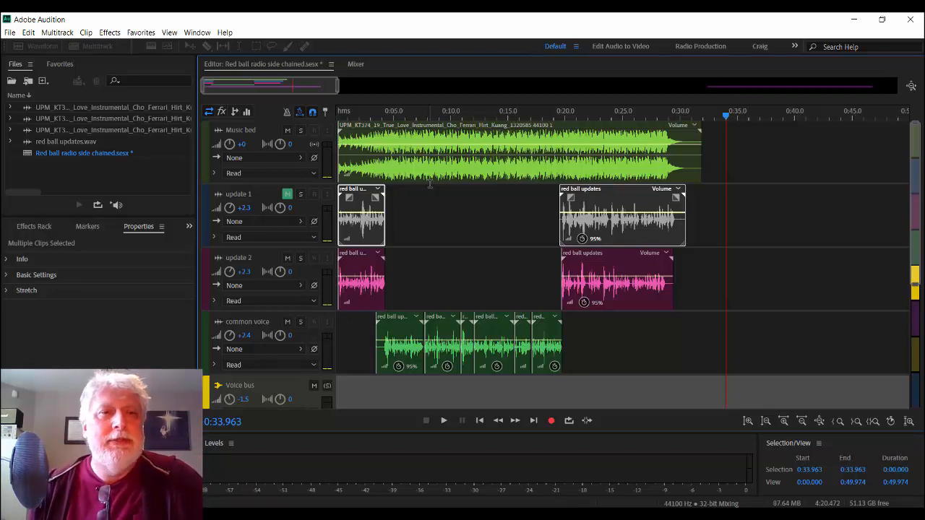
left_click(115, 33)
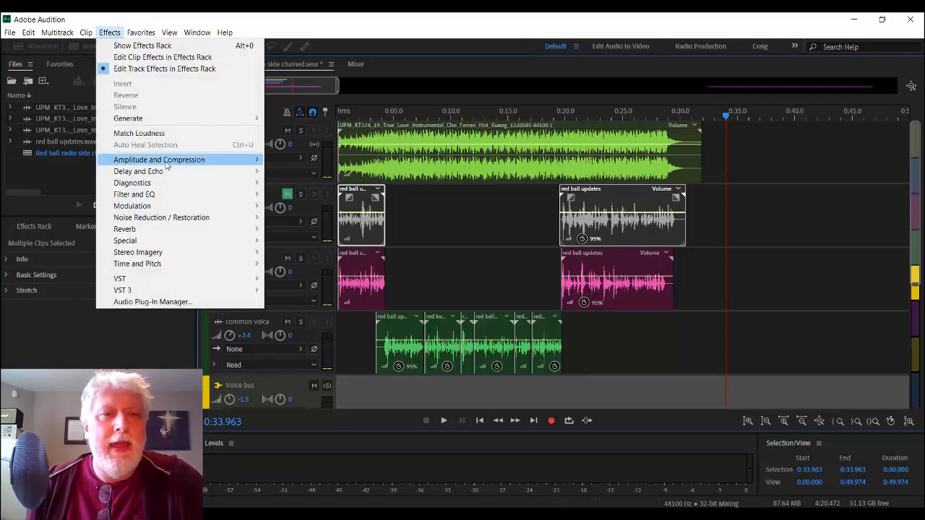
mouse_move(169, 165)
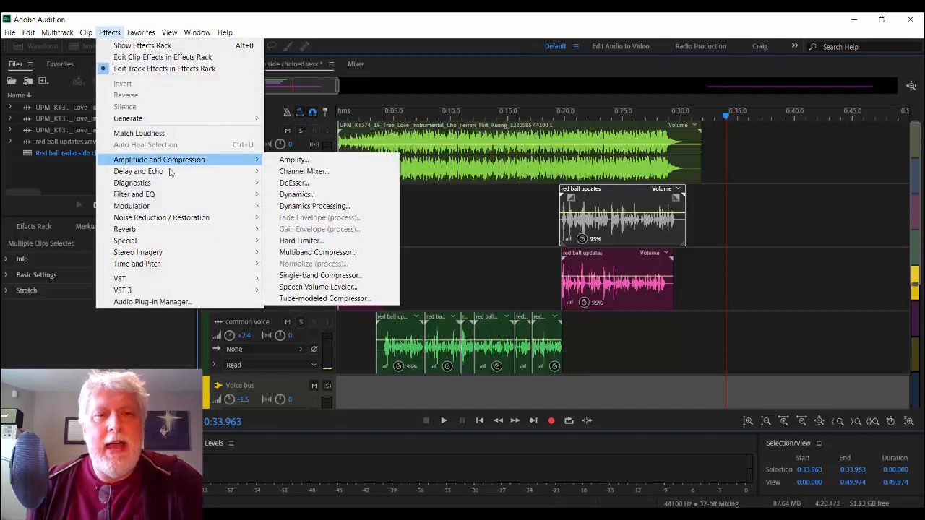
left_click(330, 209)
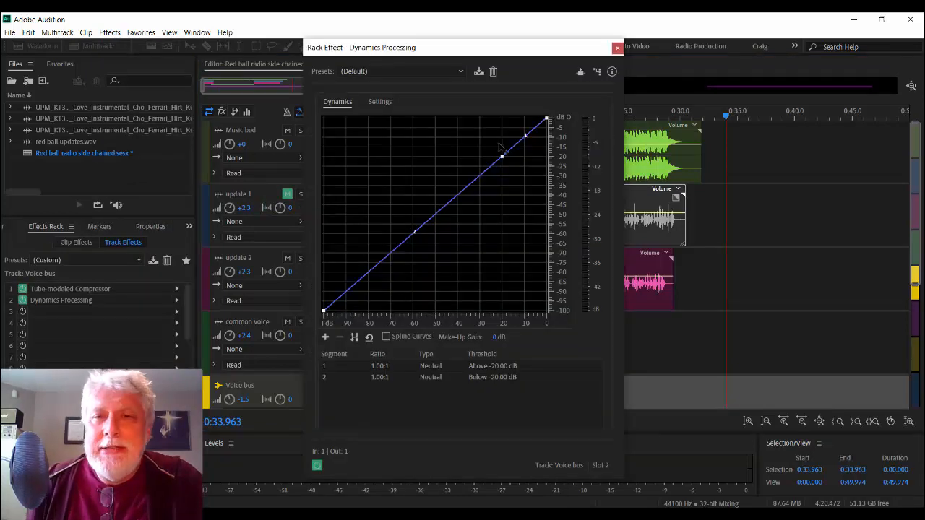
left_click_drag(548, 120, 547, 153)
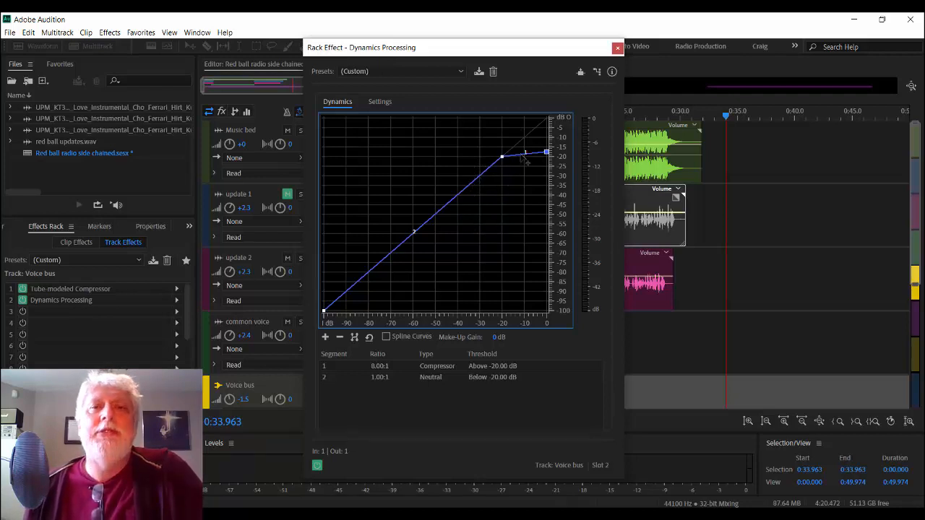
left_click(617, 47)
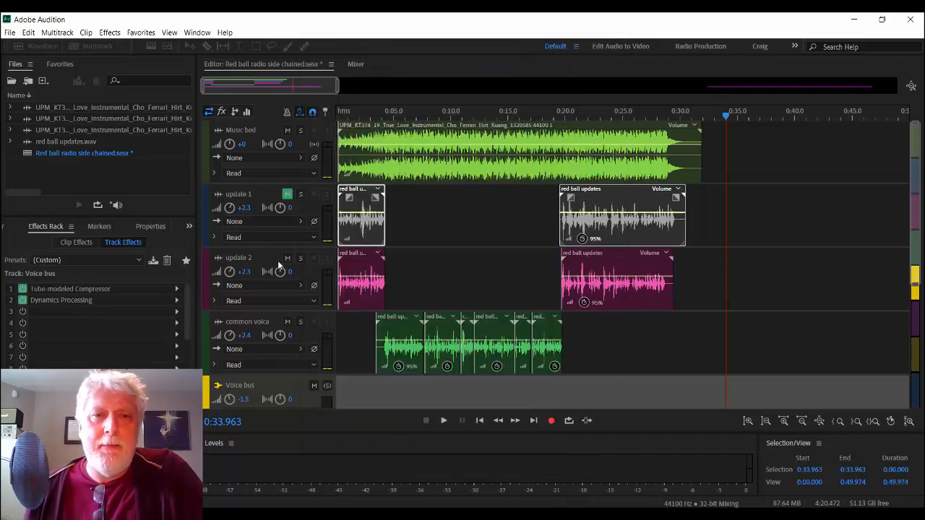
Open the Dynamics Processing effect on the Music bed track to examine its compression curve
left_click(355, 64)
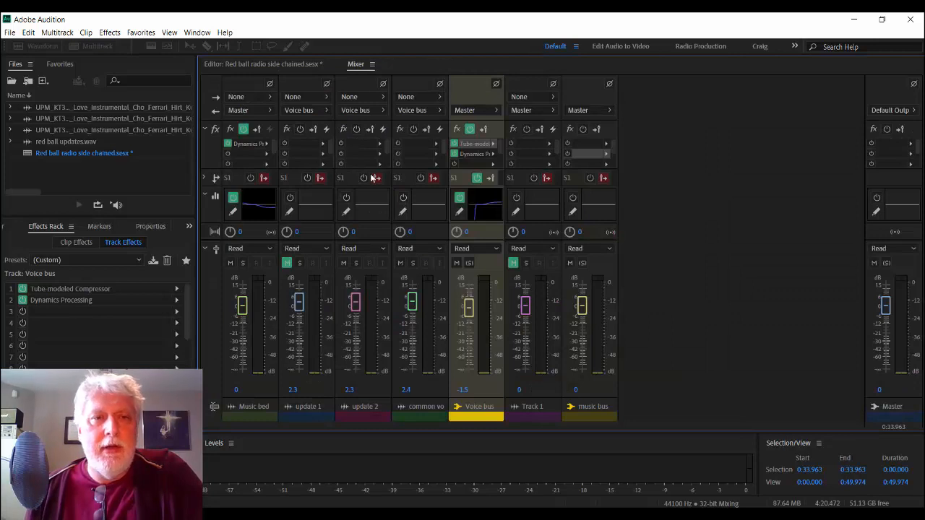
double_click(249, 144)
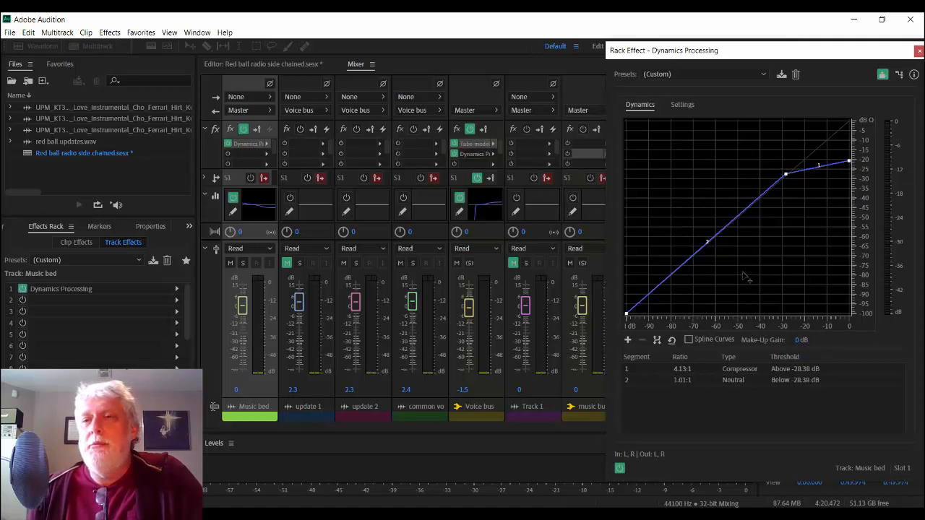
Set the side-chain input of the Music bed's Dynamics Processing effect to Stereo and display its channel routing
left_click(882, 76)
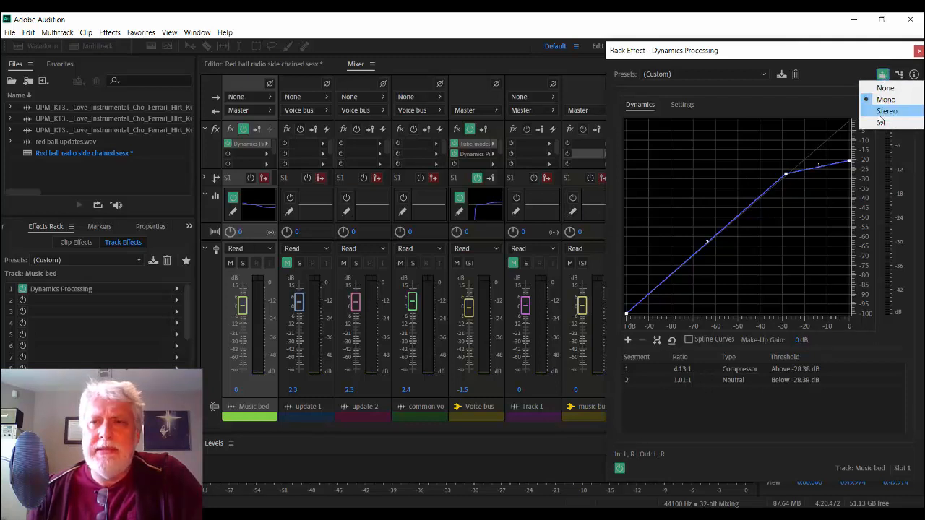
left_click(880, 114)
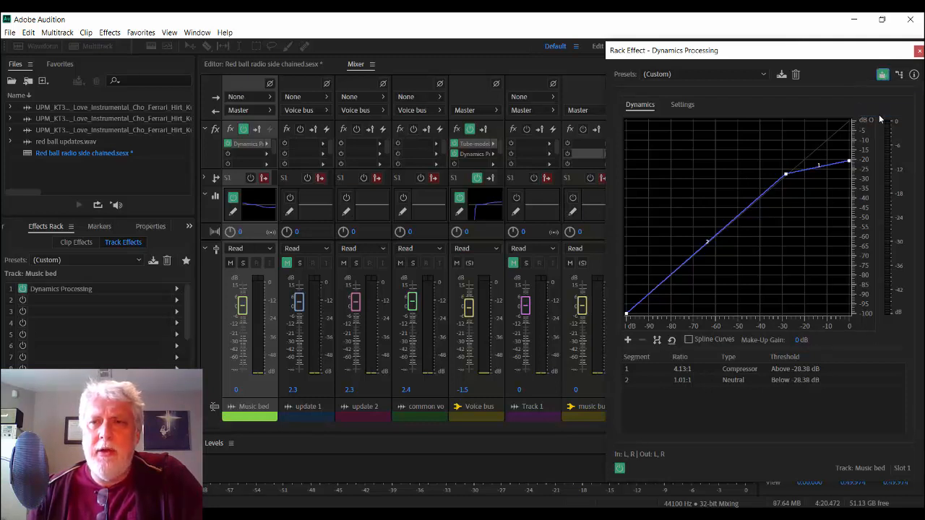
left_click(900, 78)
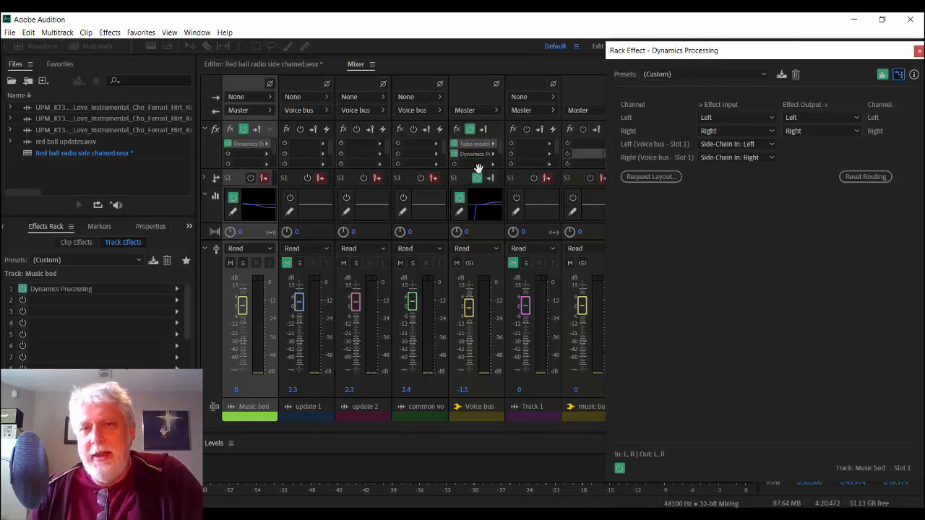
Examine the mixer's sends, the output options of the common voice track, and the Voice bus send destinations
left_click(206, 178)
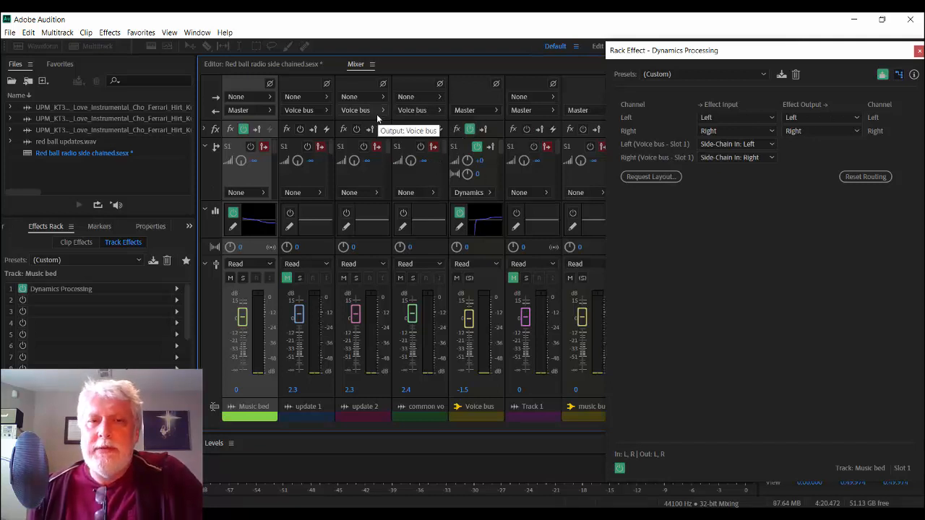
left_click(427, 109)
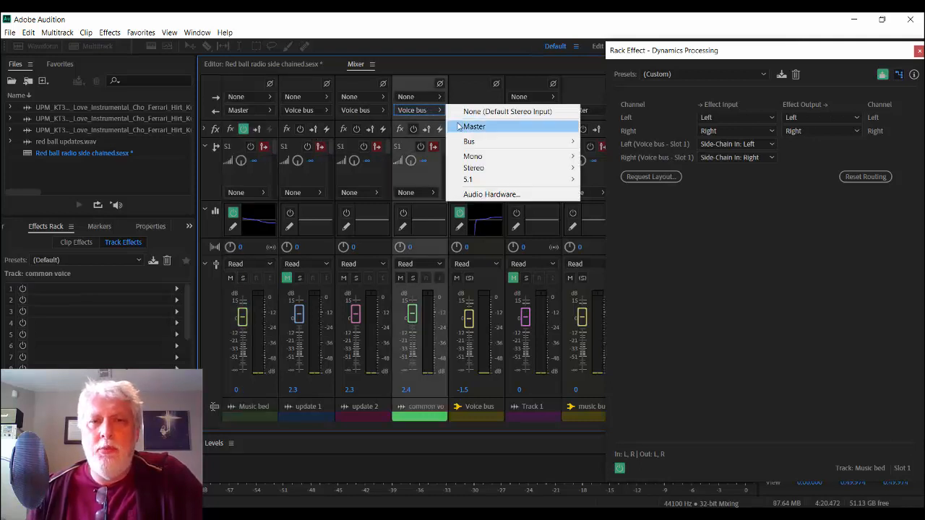
left_click(479, 45)
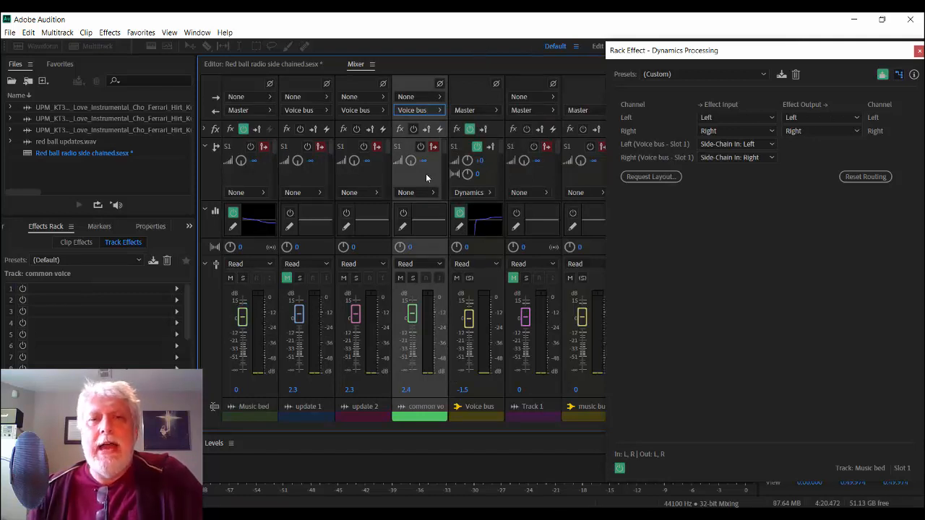
left_click(490, 193)
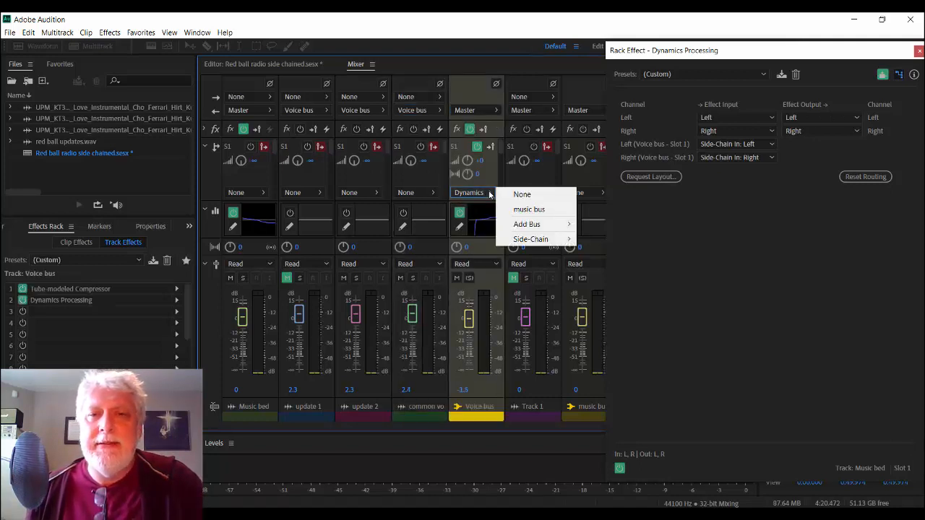
mouse_move(531, 243)
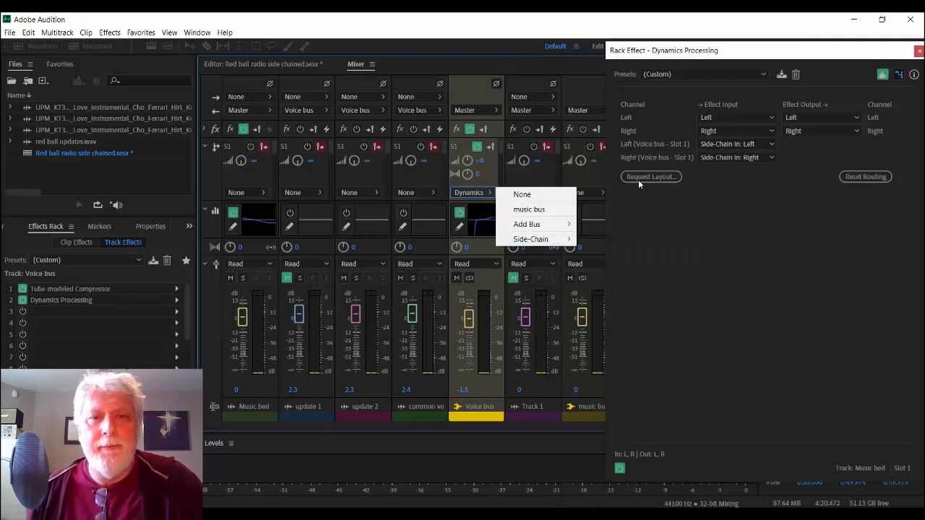
left_click(667, 250)
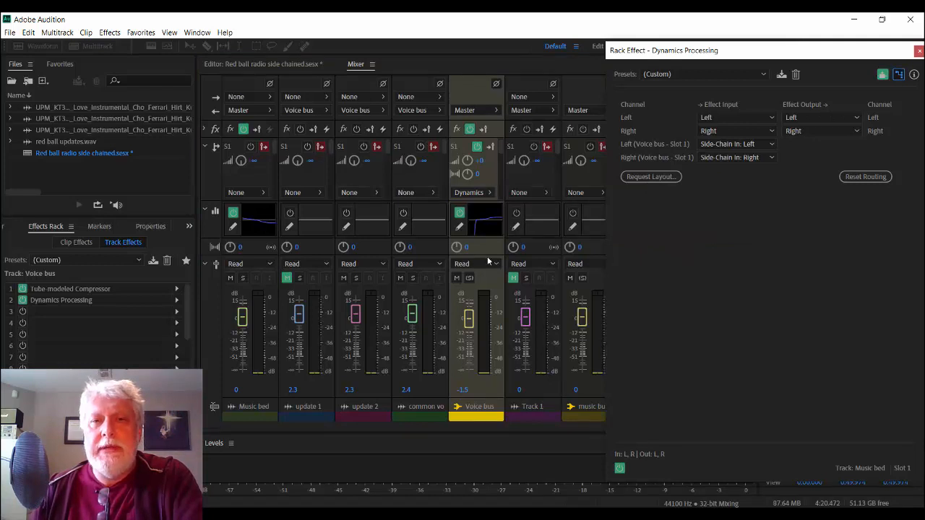
Close the Dynamics Processing window and expand the mixer's effects section to review the inserted effects
left_click(919, 50)
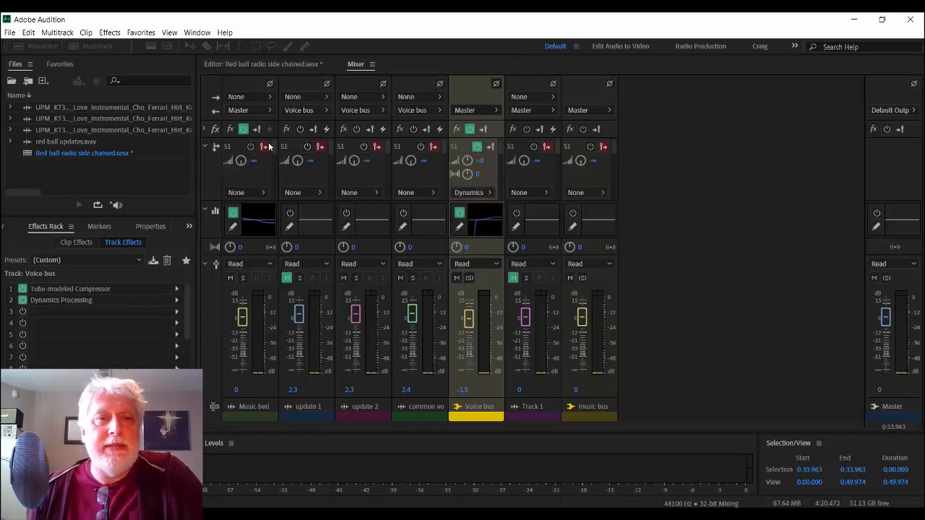
left_click(202, 129)
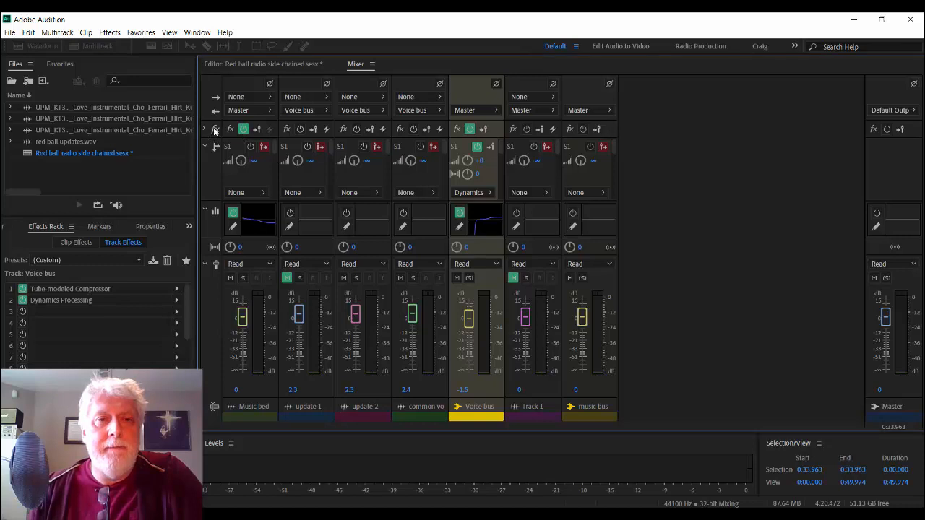
left_click(205, 129)
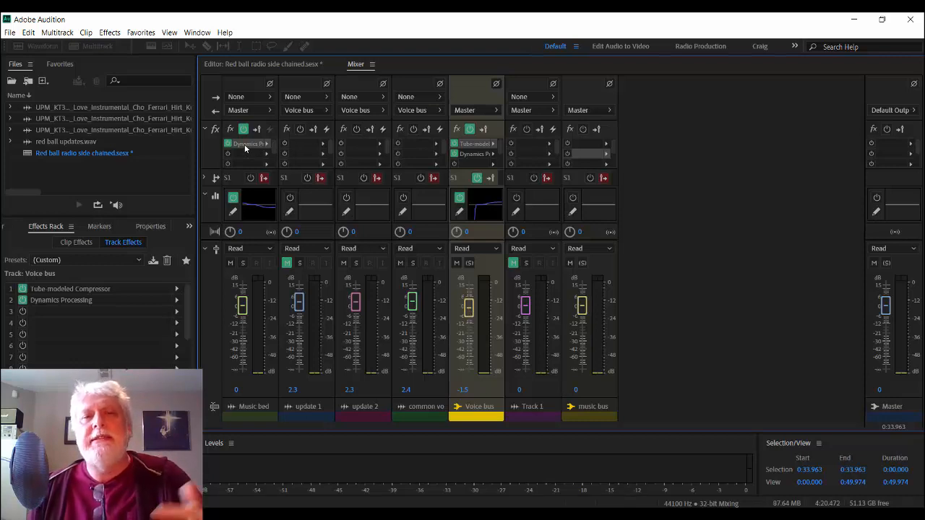
Audition the multitrack session from near its start with update 2 muted, and unmute that track after stopping playback
left_click(248, 65)
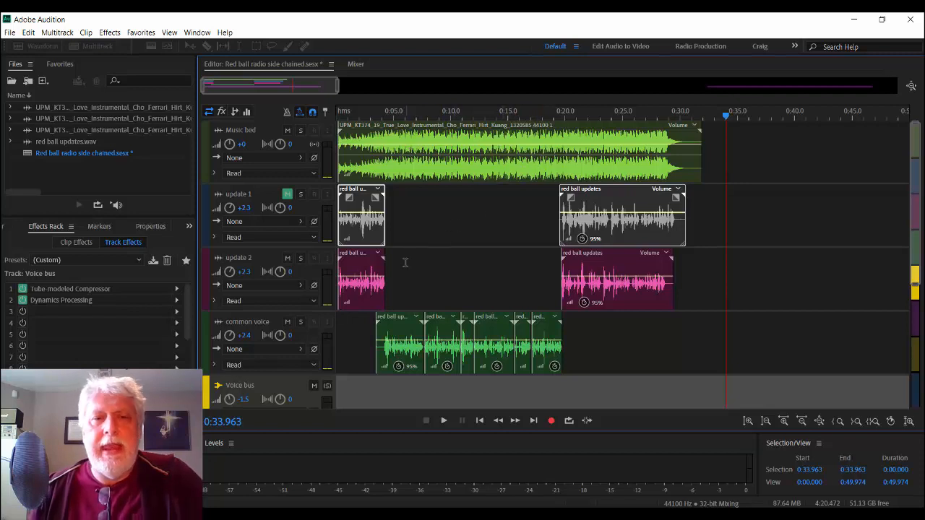
left_click(287, 259)
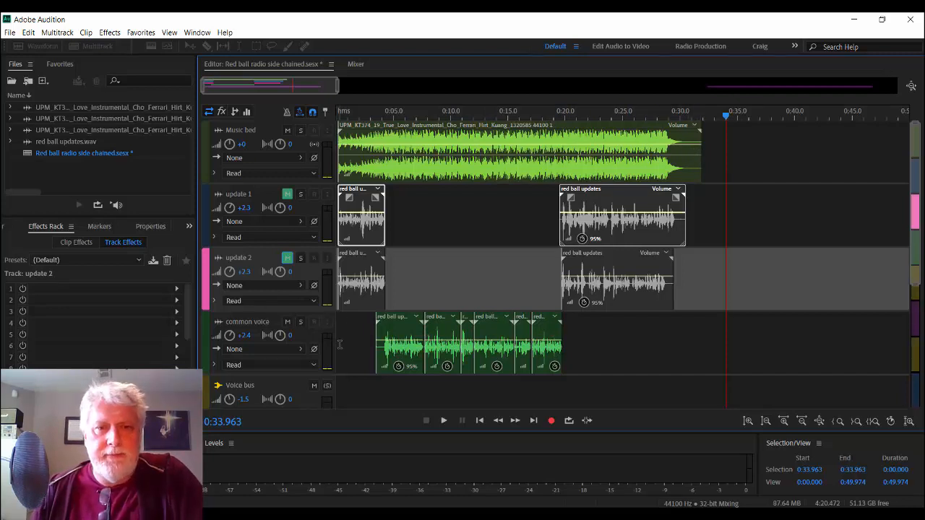
left_click(338, 346)
key("space")
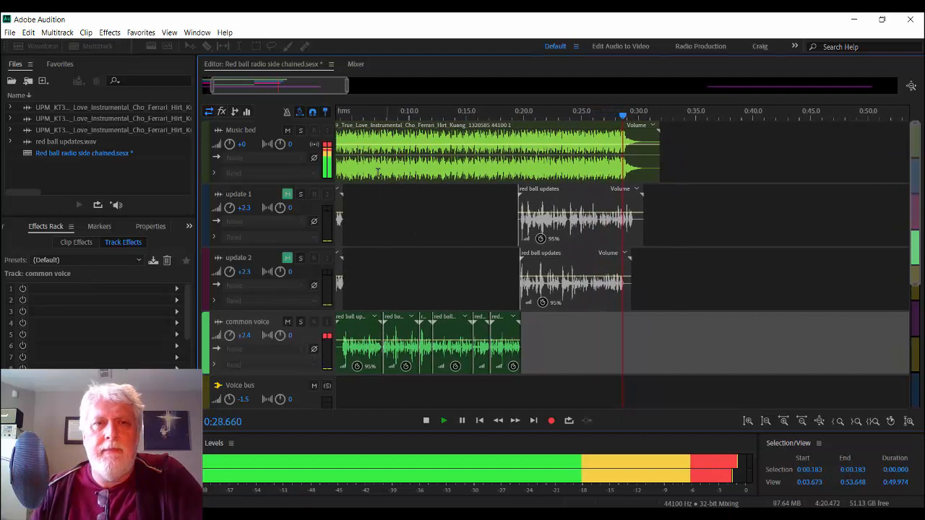
key("space")
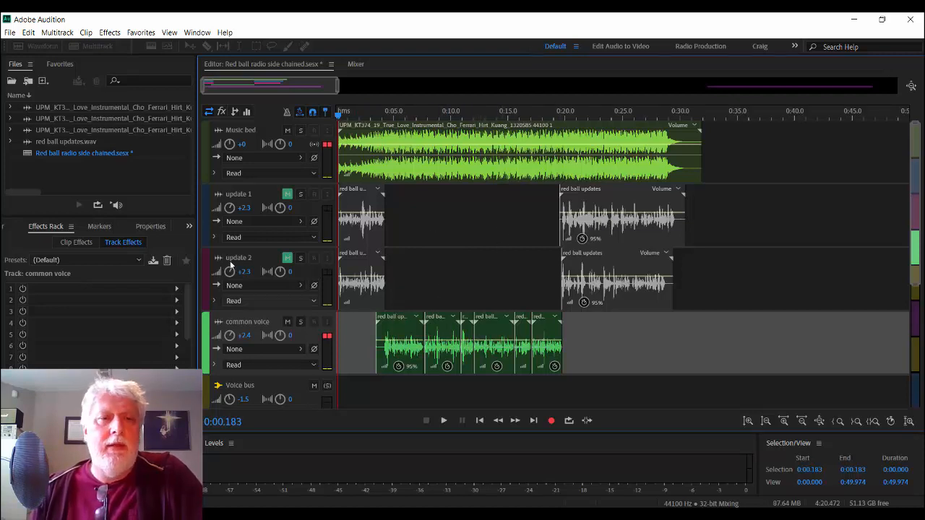
left_click(286, 260)
left_click(287, 258)
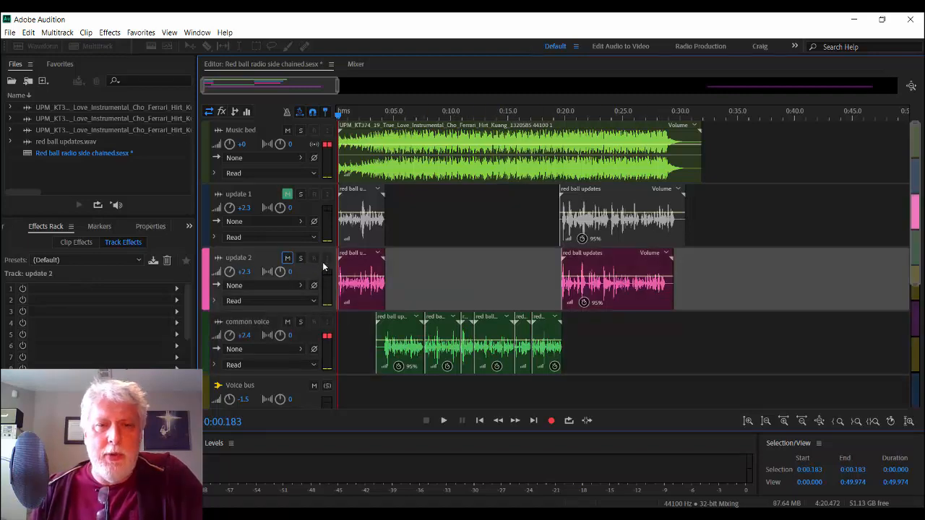
Mute the third and fifth clips on common voice and shorten update 2's second clip to end at about 0:25.9
left_click(468, 359)
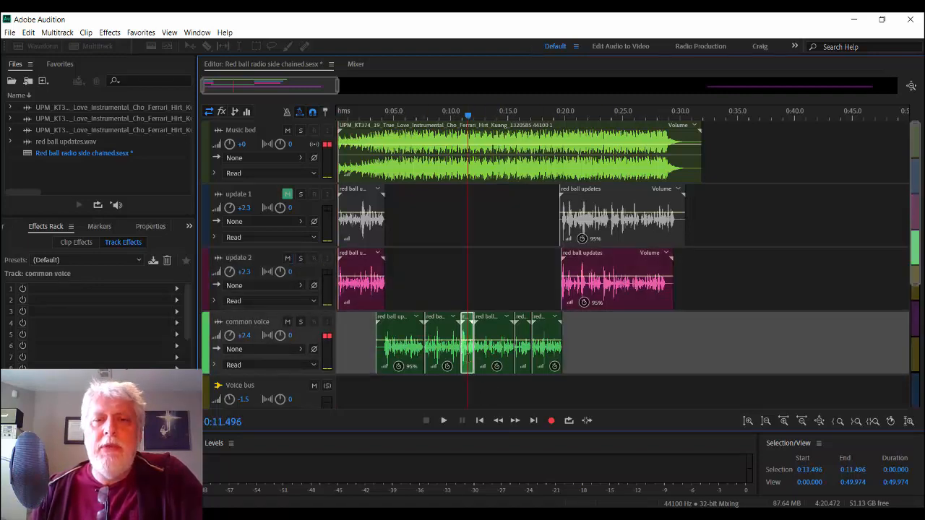
right_click(468, 359)
left_click(494, 330)
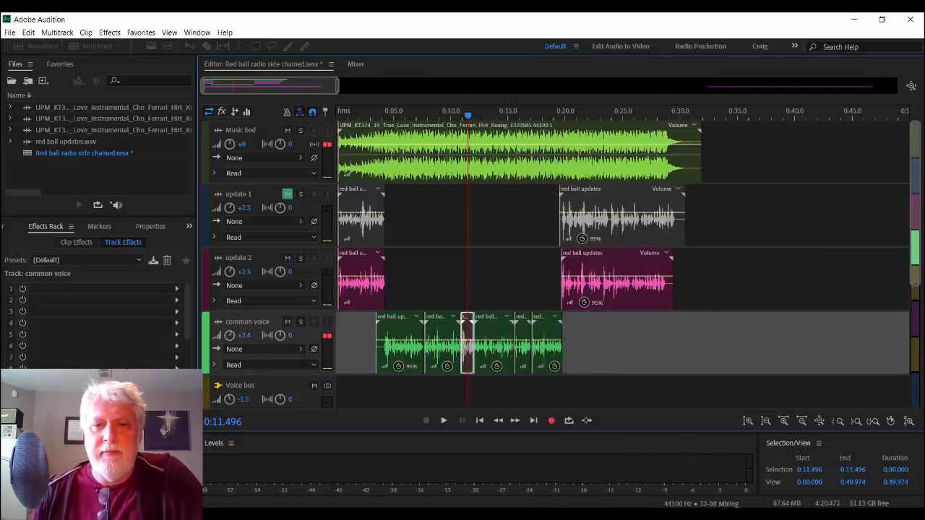
right_click(525, 344)
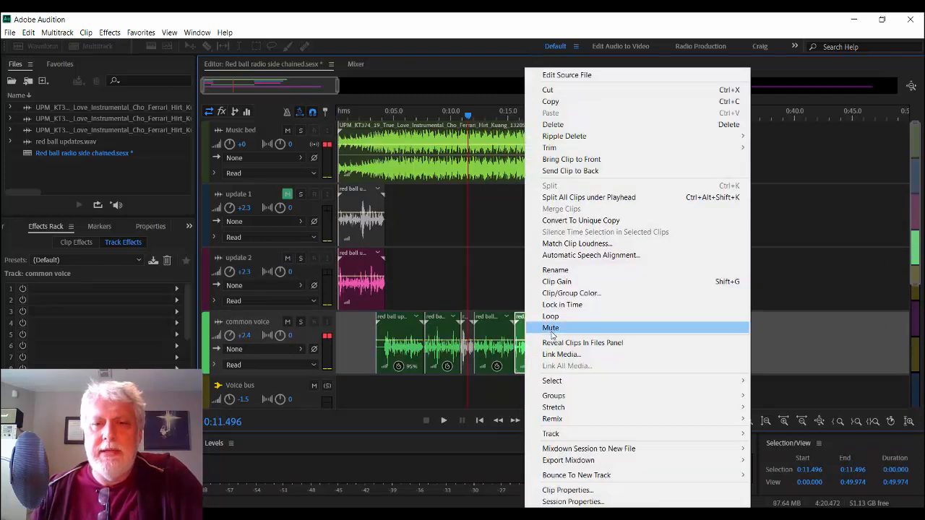
left_click(552, 331)
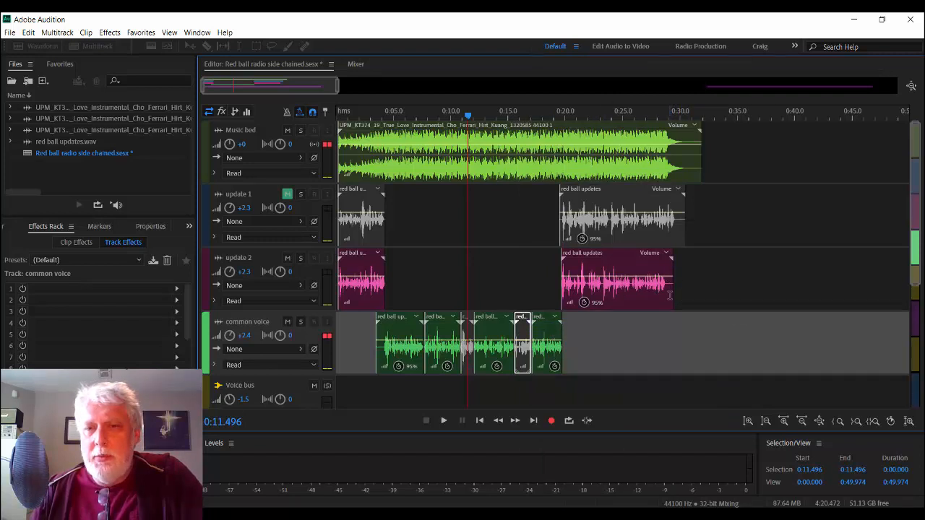
left_click_drag(671, 295, 632, 303)
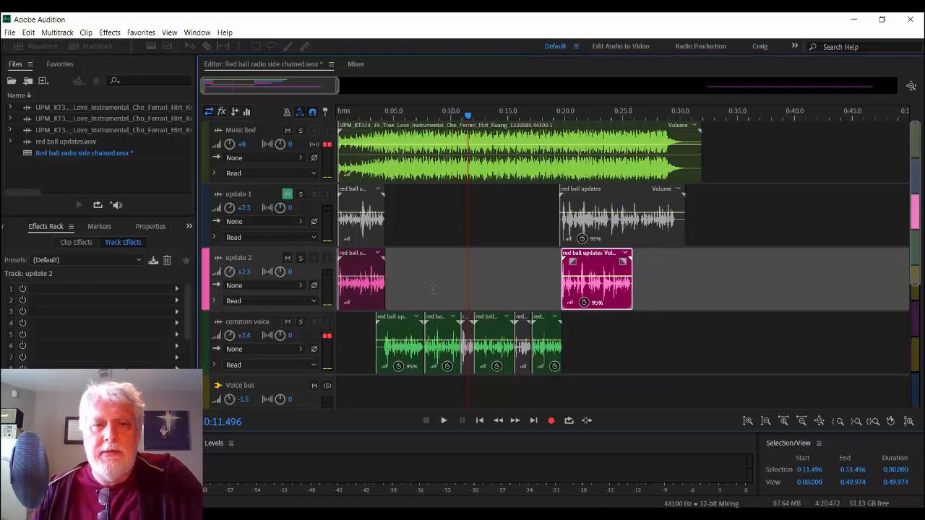
Play the session from near its start while raising common voice to +3 dB and the Voice bus to +1.2 dB
left_click(341, 343)
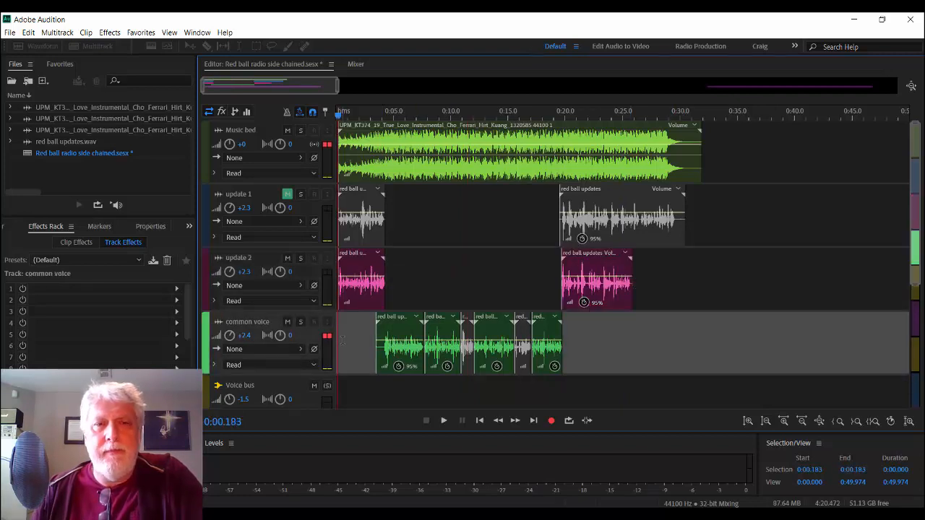
key("space")
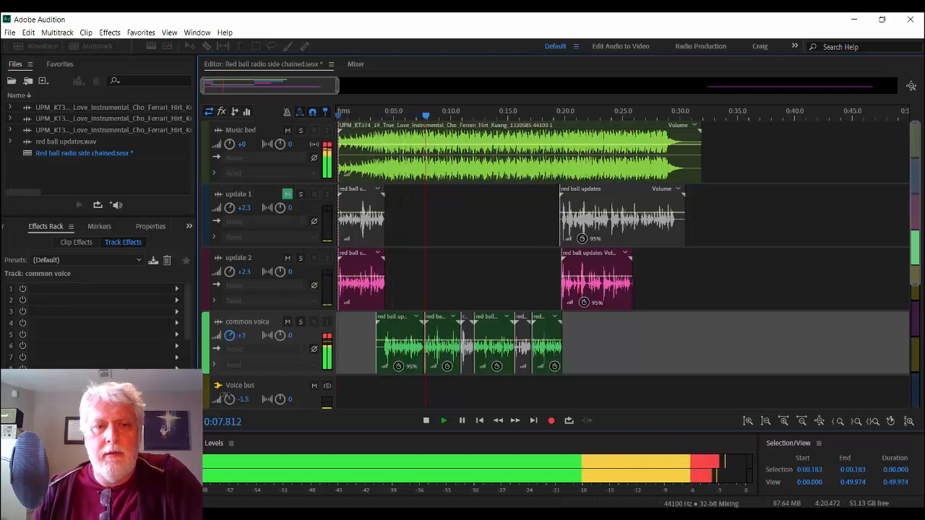
left_click_drag(227, 399, 226, 388)
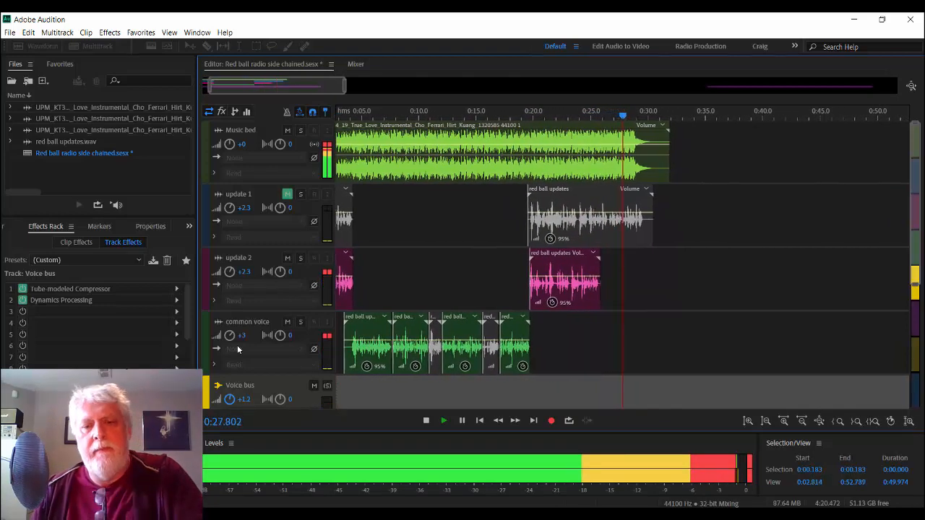
key("space")
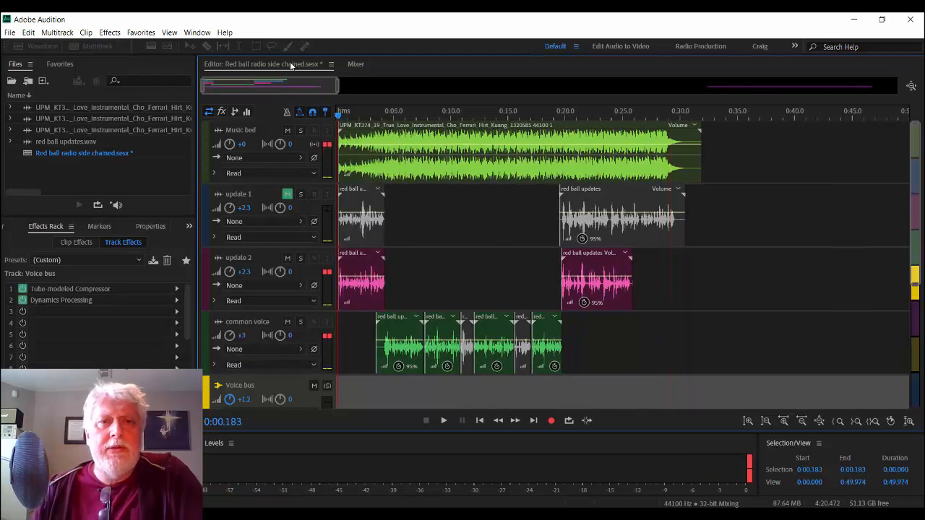
Lower the Master fader to -0.9 dB in the mixer and return to the multitrack editor
left_click(355, 65)
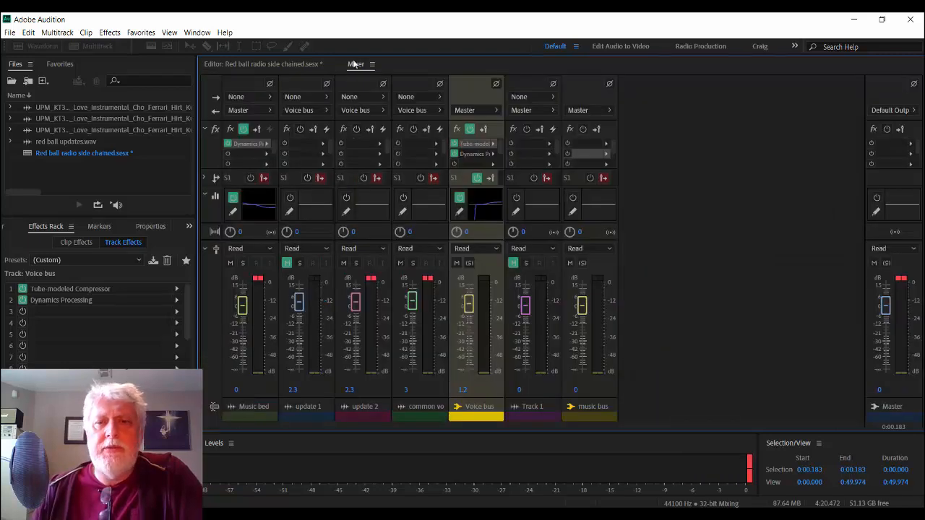
left_click(886, 305)
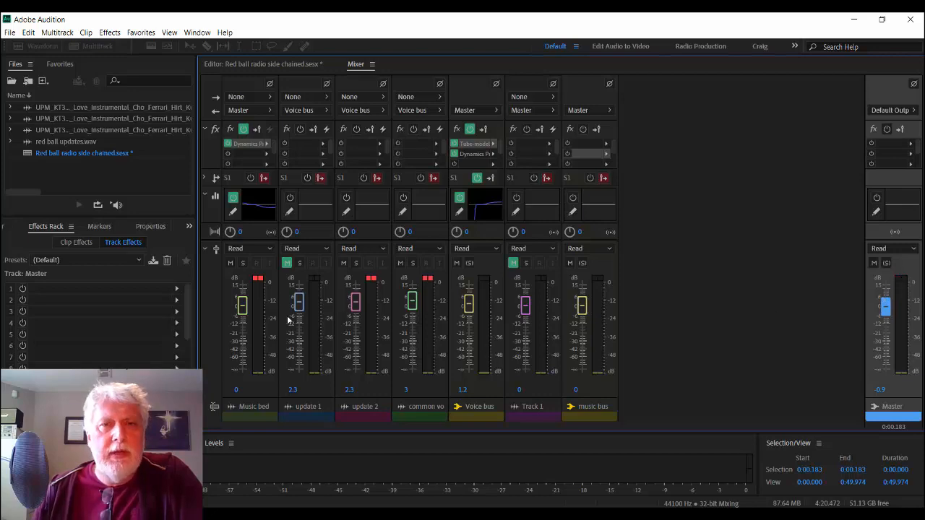
left_click(278, 63)
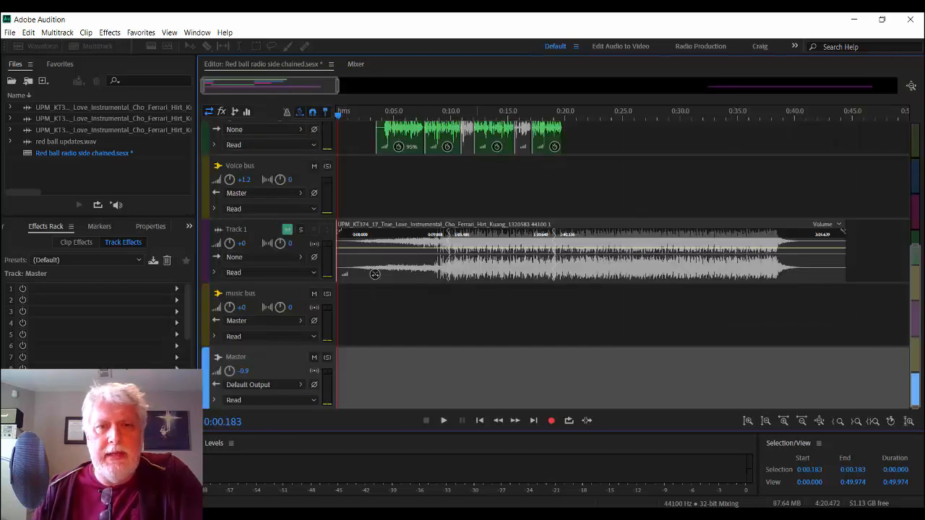
Trim the end of update 2's second clip slightly further, to about 0:25.7
scroll(285, 139, "down", 3)
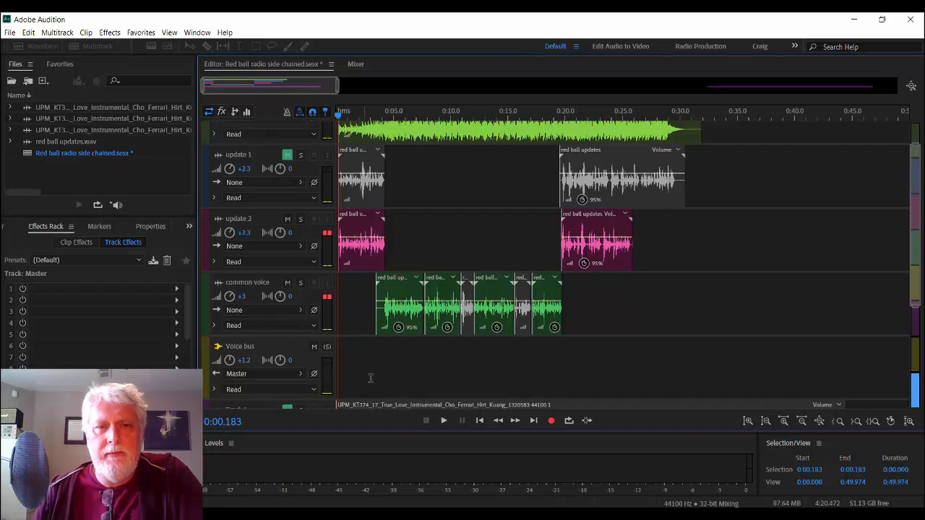
left_click(424, 369)
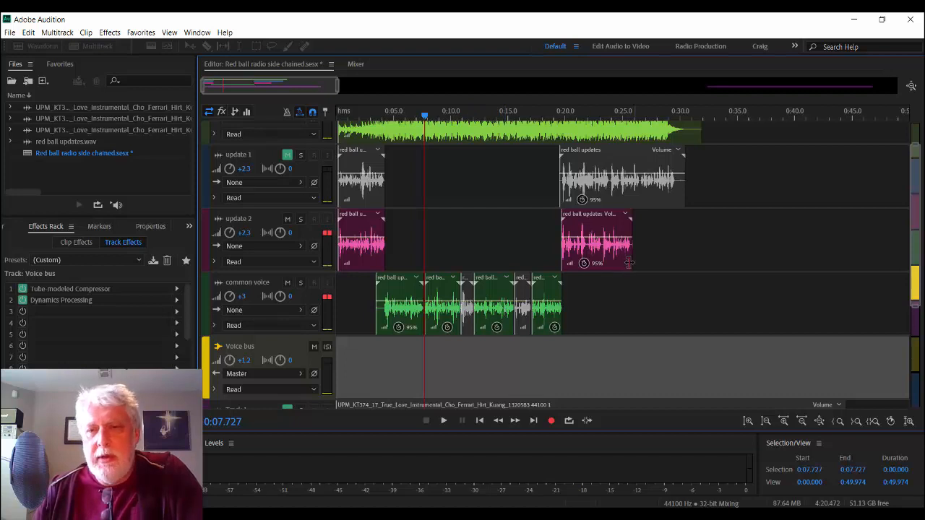
left_click(629, 263)
scroll(626, 259, "up", 5)
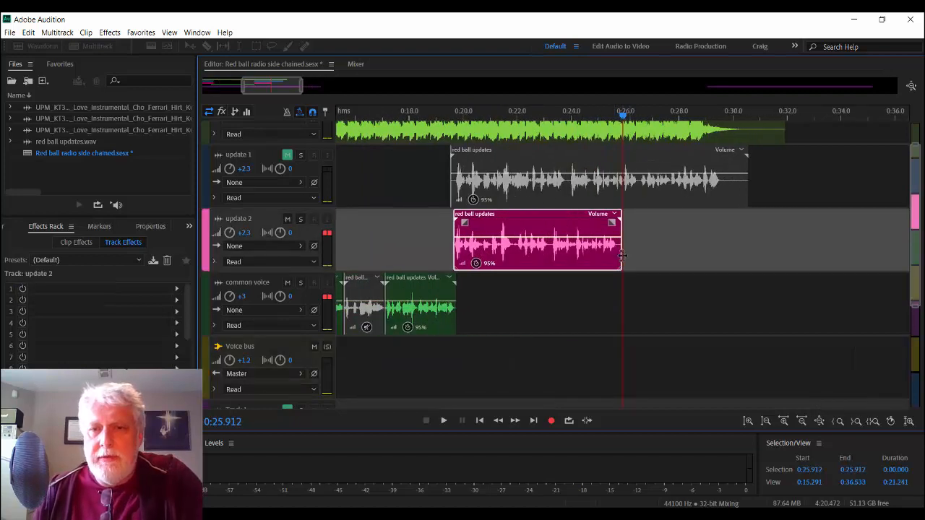
left_click_drag(622, 257, 616, 258)
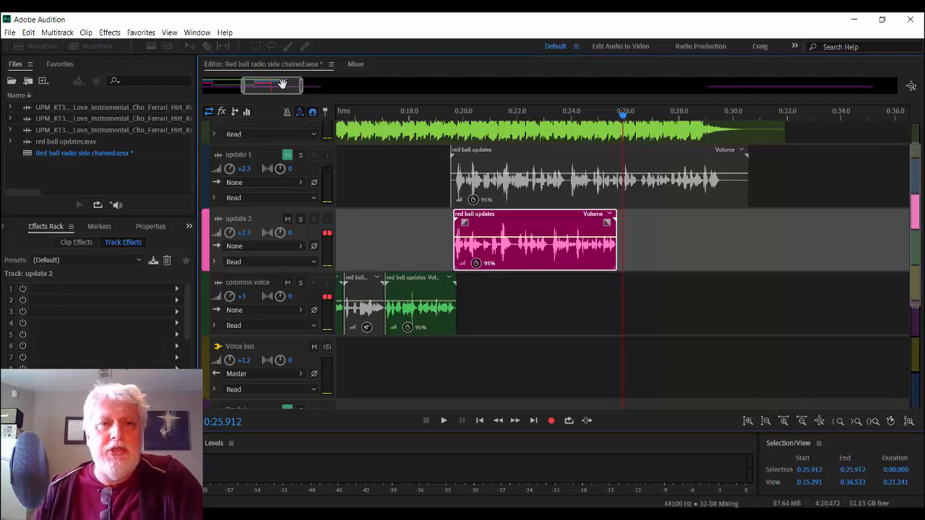
Lower the Music bed track's volume to -0.9 dB
left_click_drag(283, 84, 215, 91)
scroll(391, 186, "up", 1)
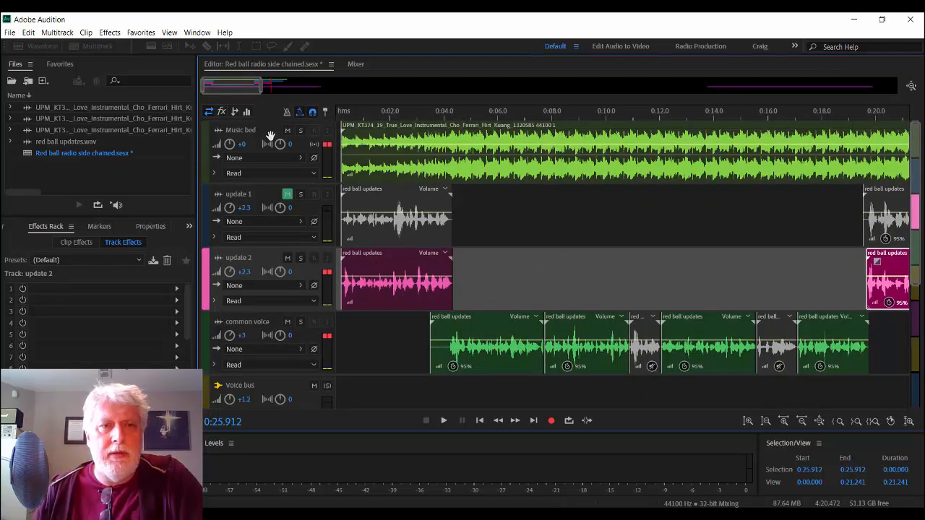
left_click(220, 147)
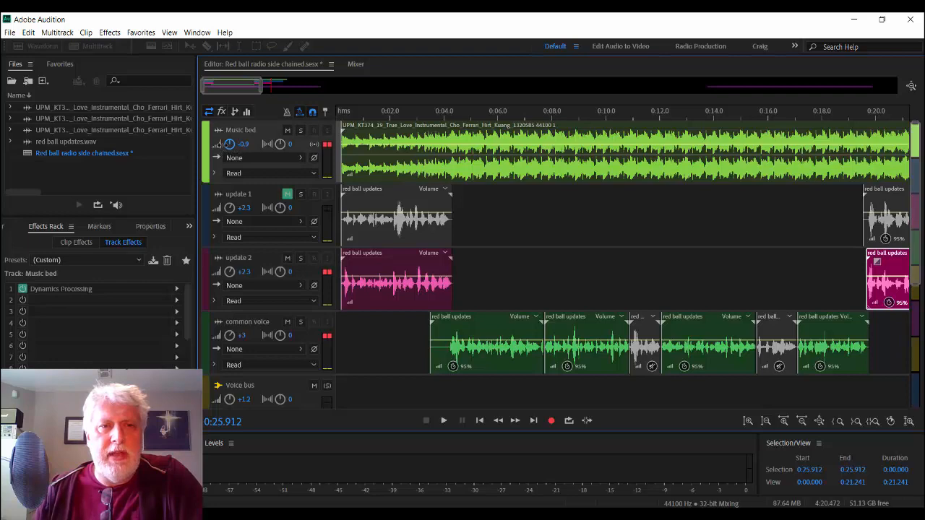
Play the session from about 0:08.6 through the music's closing section to check the balance between voice and music
left_click(567, 223)
key("space")
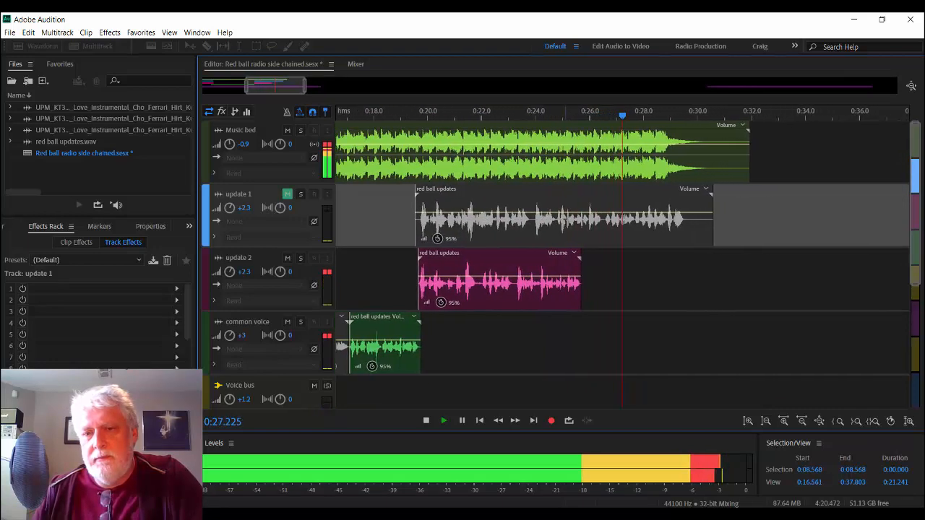
key("space")
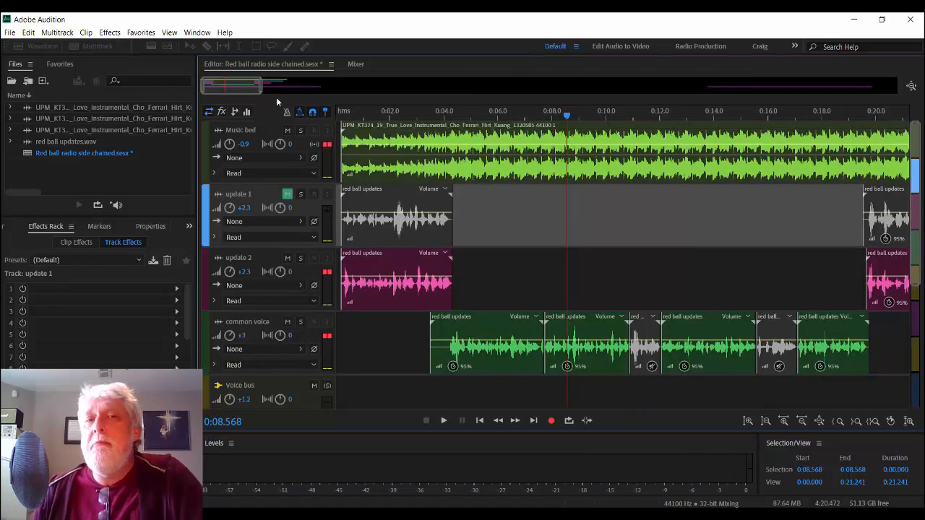
left_click_drag(262, 87, 321, 98)
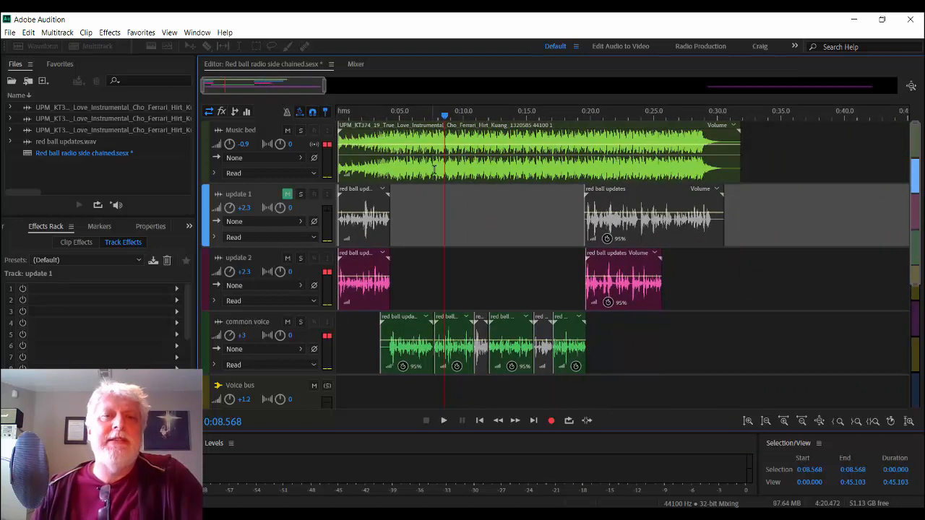
Play the session from the beginning and open the Music bed's Dynamics Processing effect from the mixer to watch its compression
left_click(354, 65)
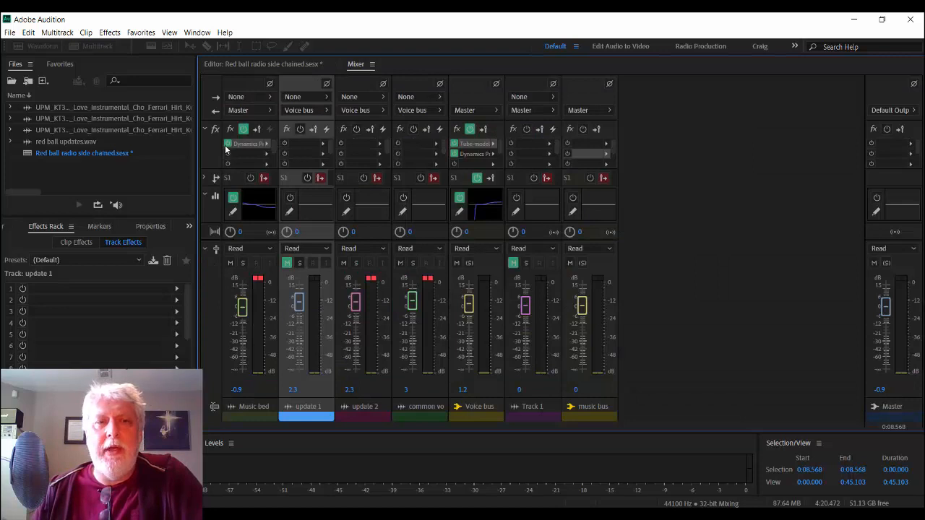
left_click(248, 144)
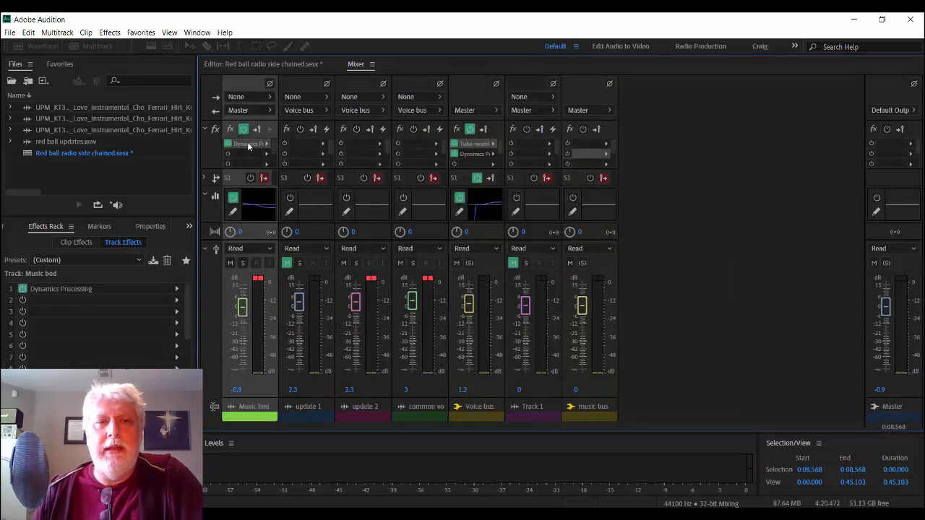
left_click(287, 63)
left_click_drag(445, 116, 337, 115)
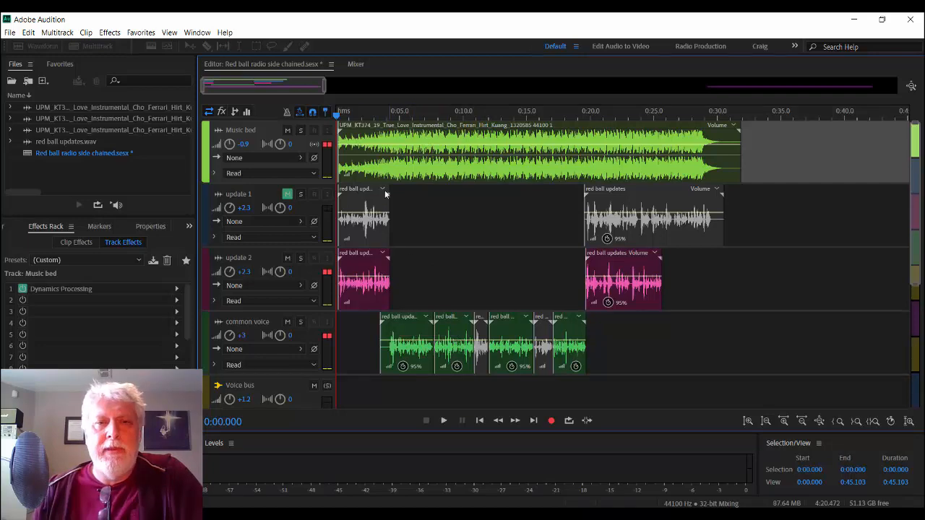
key("space")
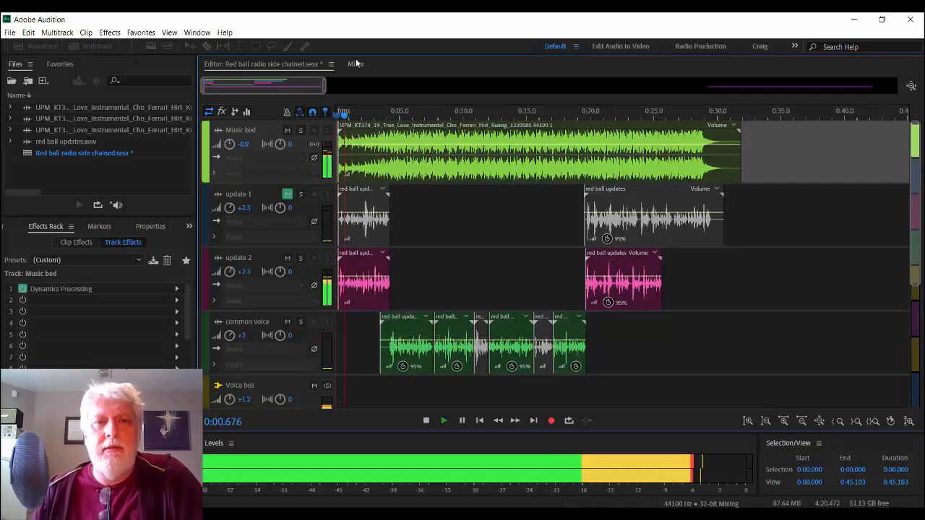
left_click(356, 64)
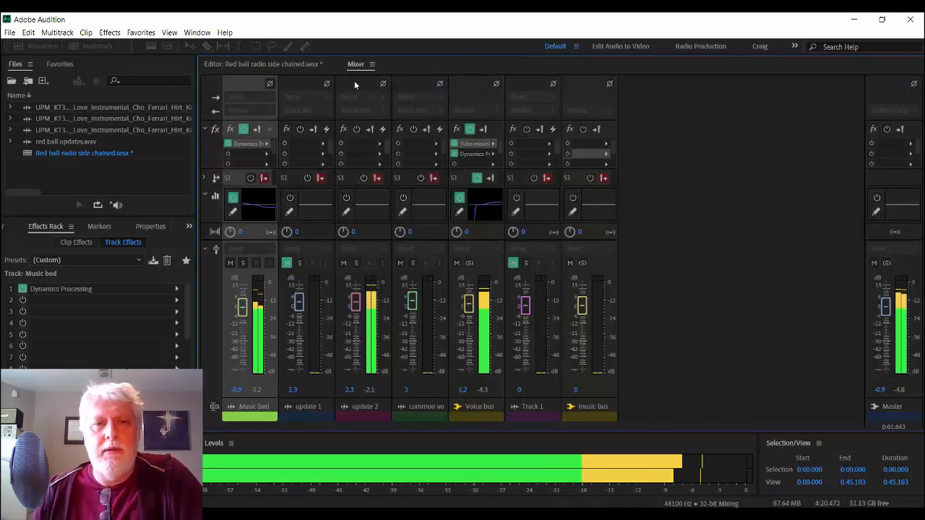
double_click(246, 143)
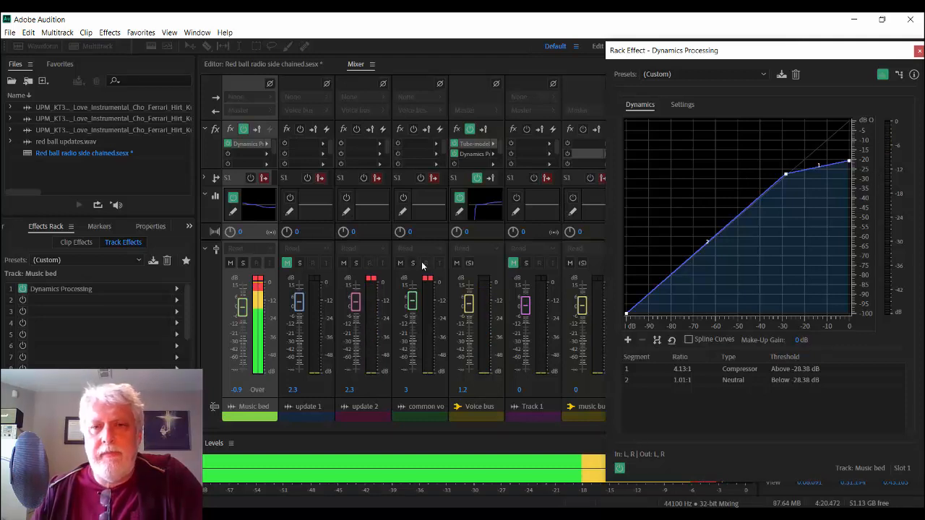
Return to the multitrack editor, stop playback and raise the update 2 track's volume to +3 dB
left_click(298, 66)
left_click(431, 220)
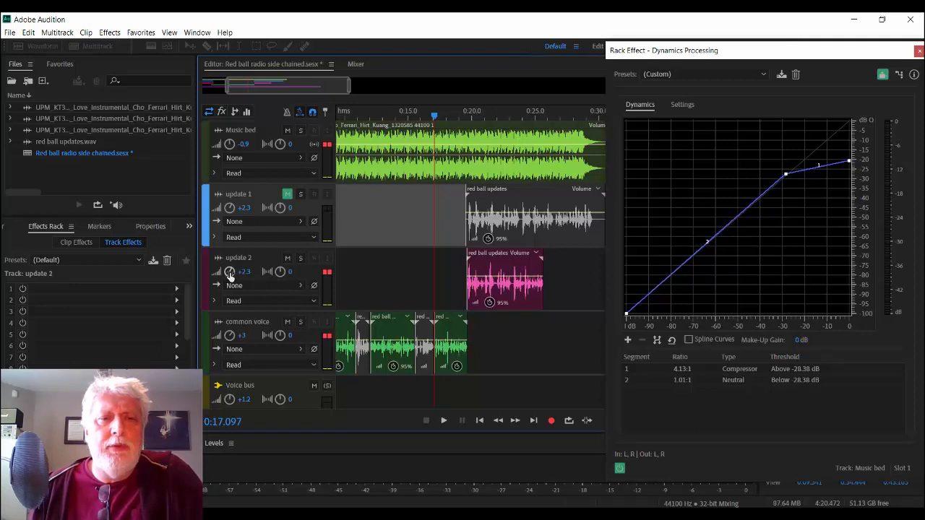
left_click_drag(230, 273, 230, 275)
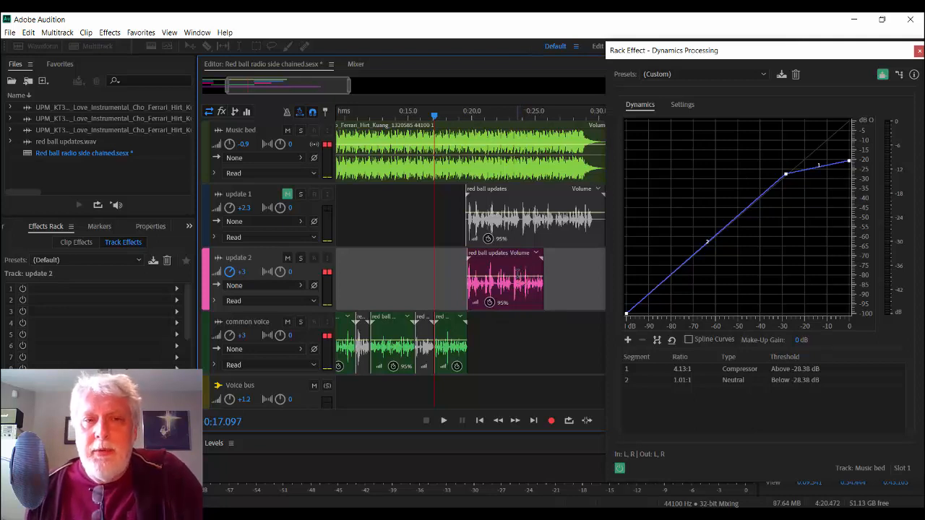
Close the Dynamics Processing window and examine the short passage near 0:23.1 in update 2's second clip
left_click(511, 334)
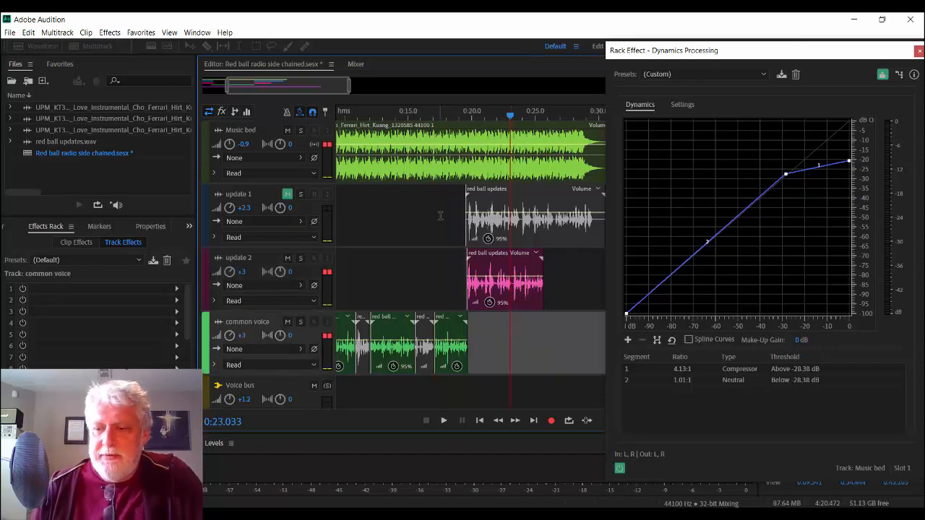
scroll(440, 215, "up", 4)
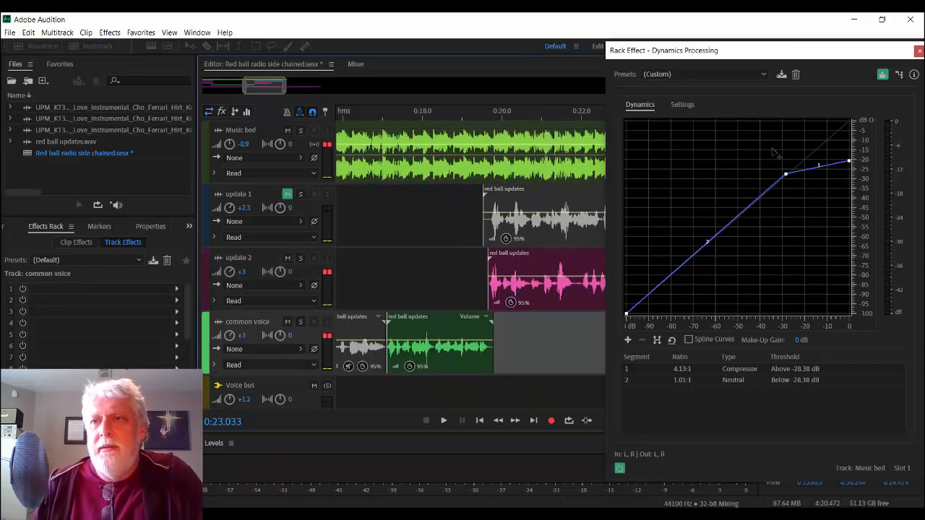
left_click(919, 50)
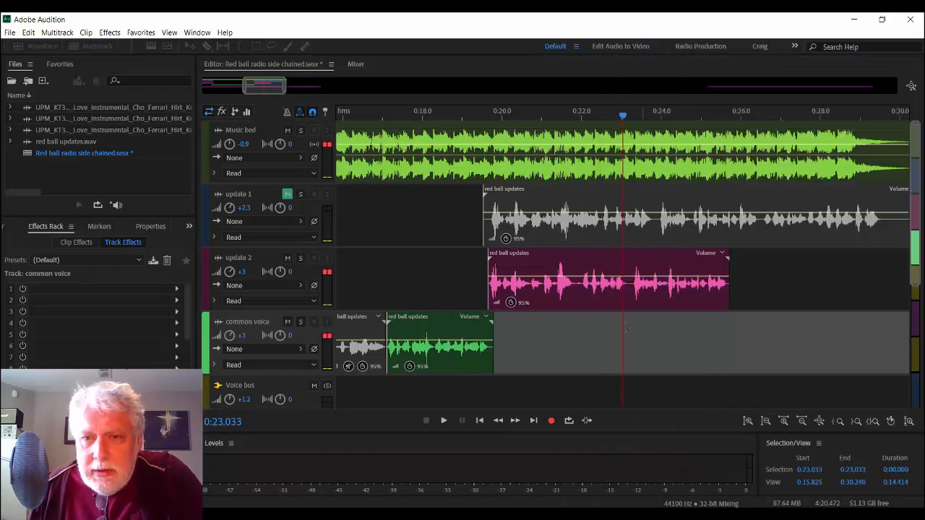
left_click_drag(626, 297, 632, 292)
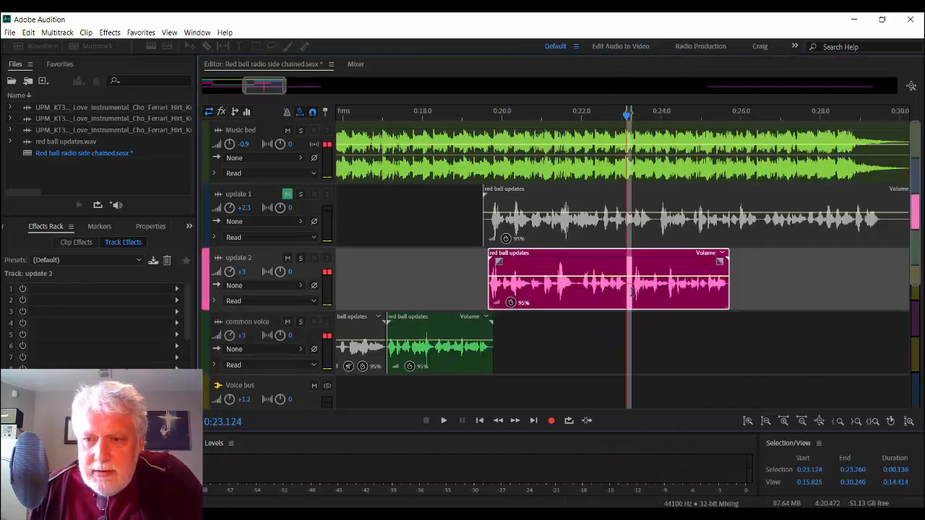
left_click(594, 363)
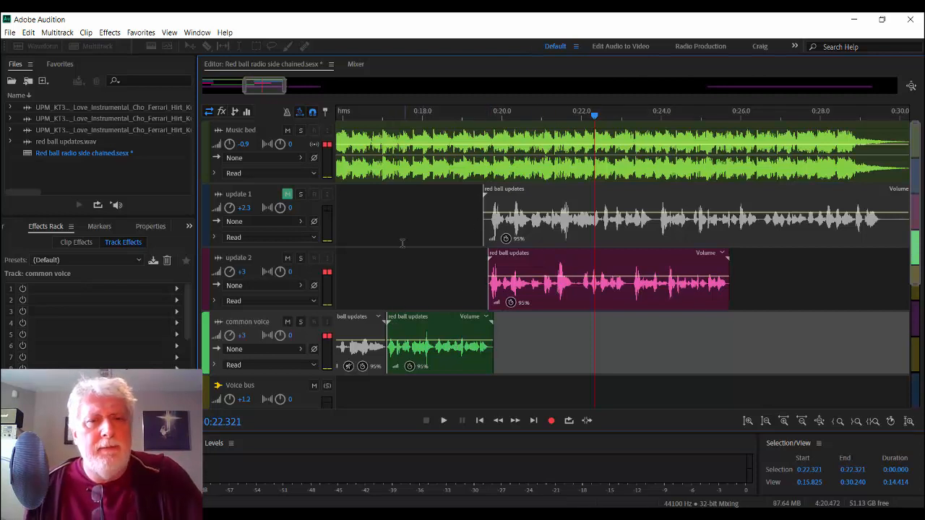
Play the session from about 0:16.4 to hear update 2's closing clip at its current level
left_click(431, 232)
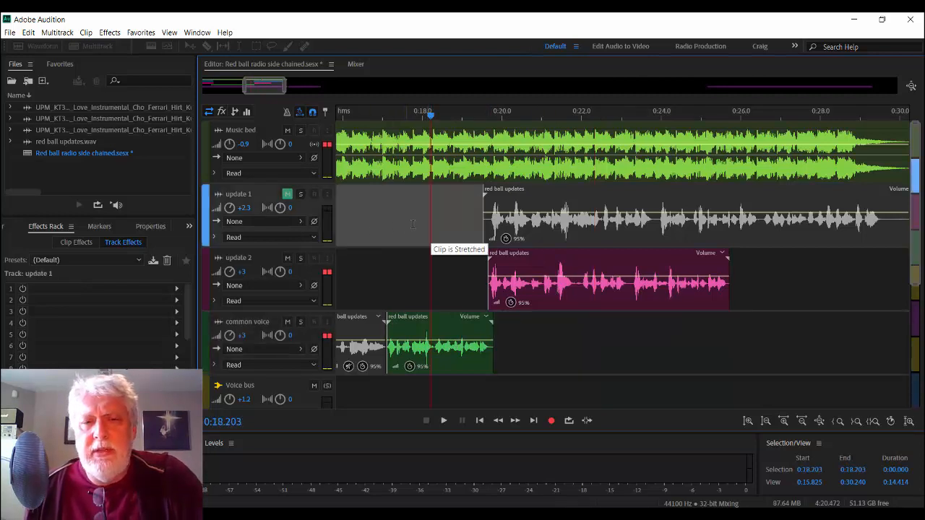
left_click(357, 209)
key("space")
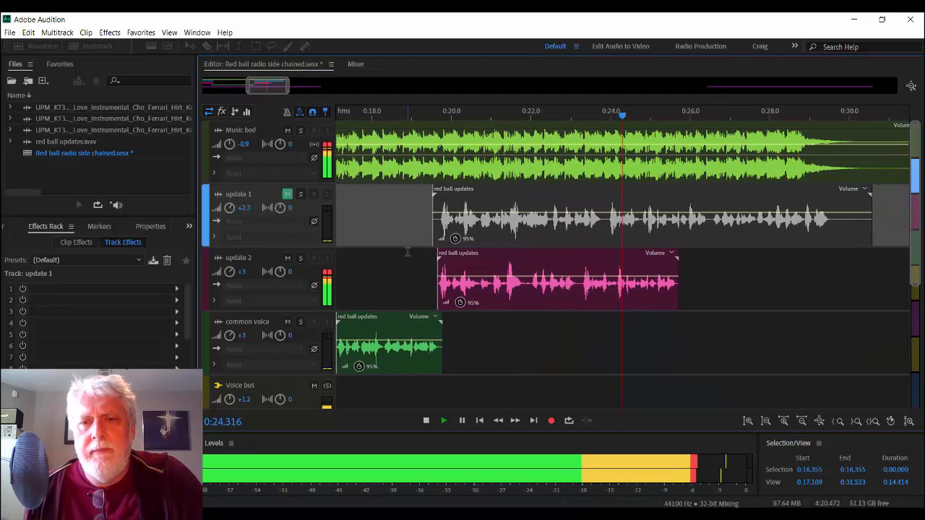
key("space")
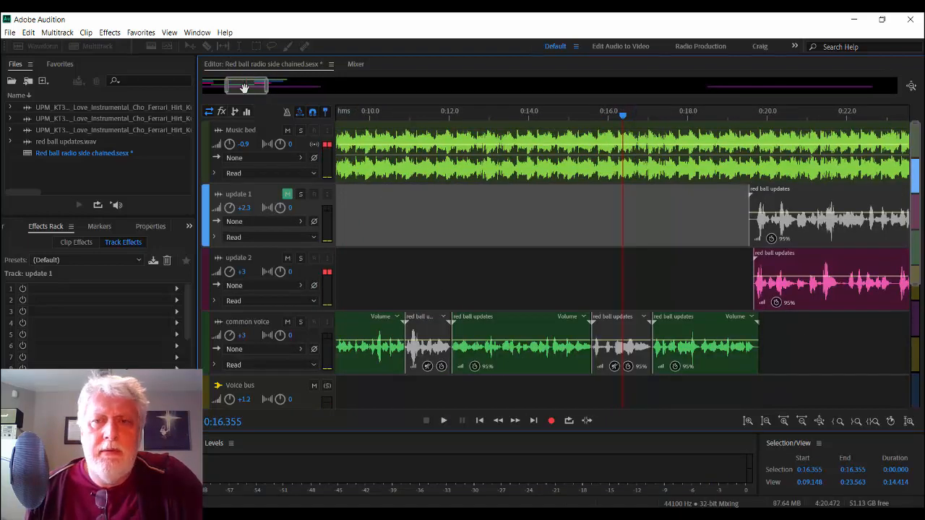
Inspect update 2's second clip around 0:23.3 and review the whole spot's clip layout on the timeline
left_click_drag(246, 86, 264, 88)
left_click(586, 285)
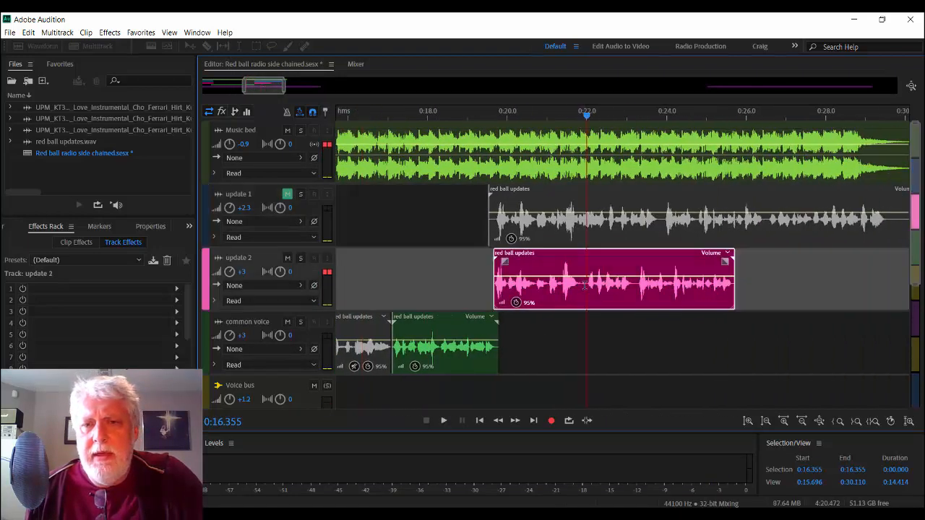
left_click(638, 264)
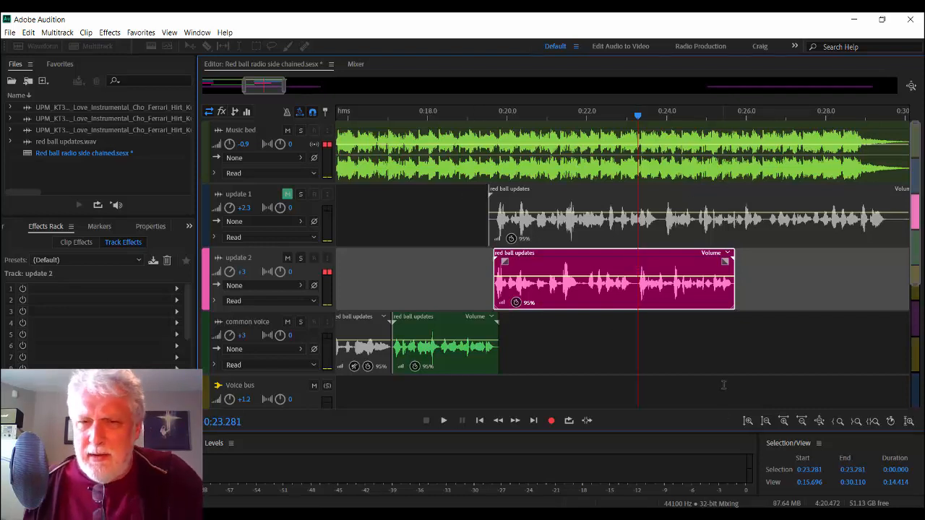
left_click_drag(260, 85, 324, 105)
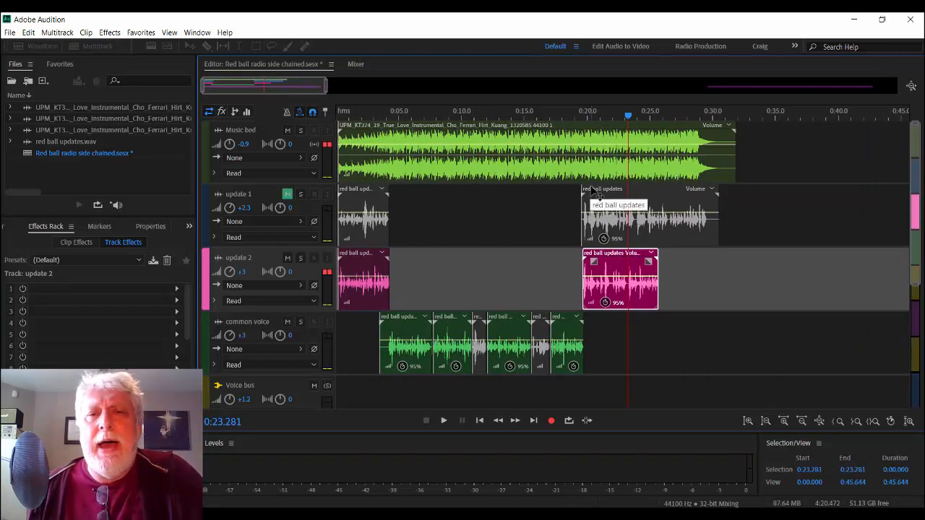
scroll(550, 237, "down", 1)
scroll(566, 223, "up", 1)
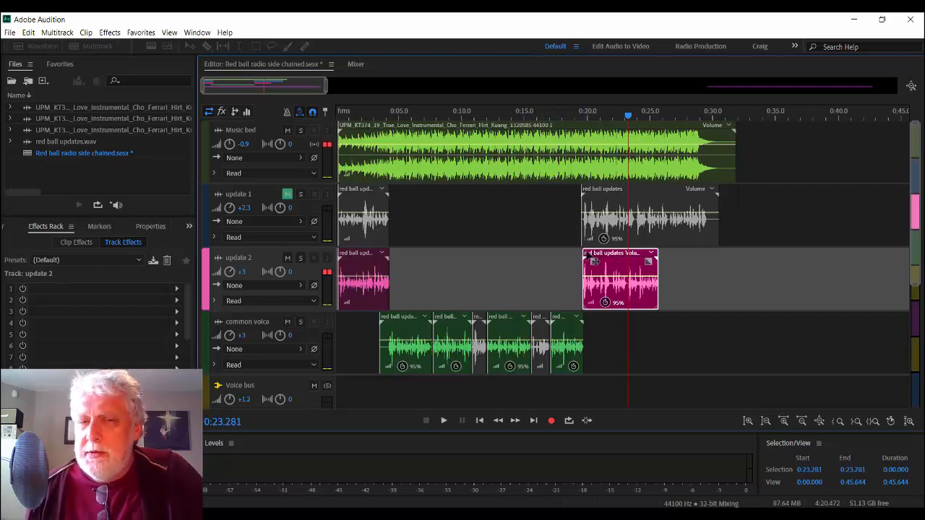
left_click(543, 244)
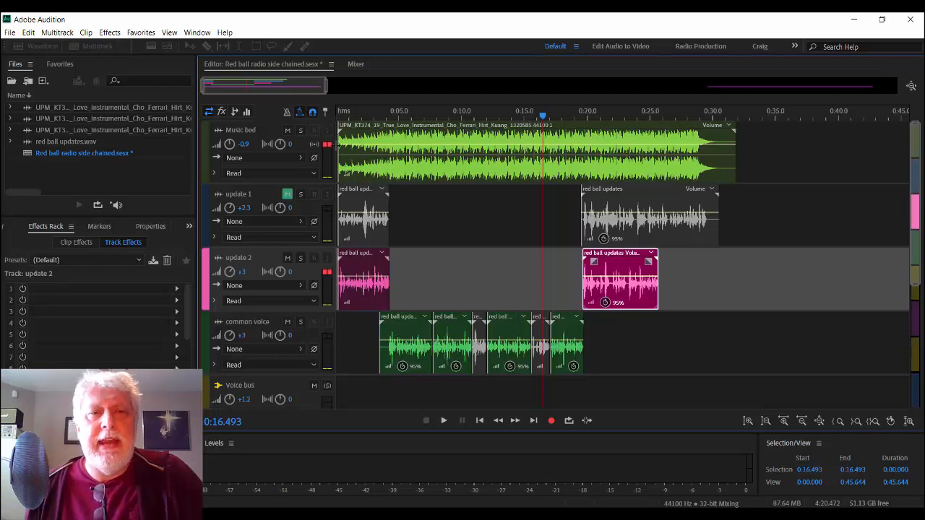
Review the stereo side-chain input and channel routing of the Music bed's Dynamics Processing effect, and close the effect
left_click(355, 64)
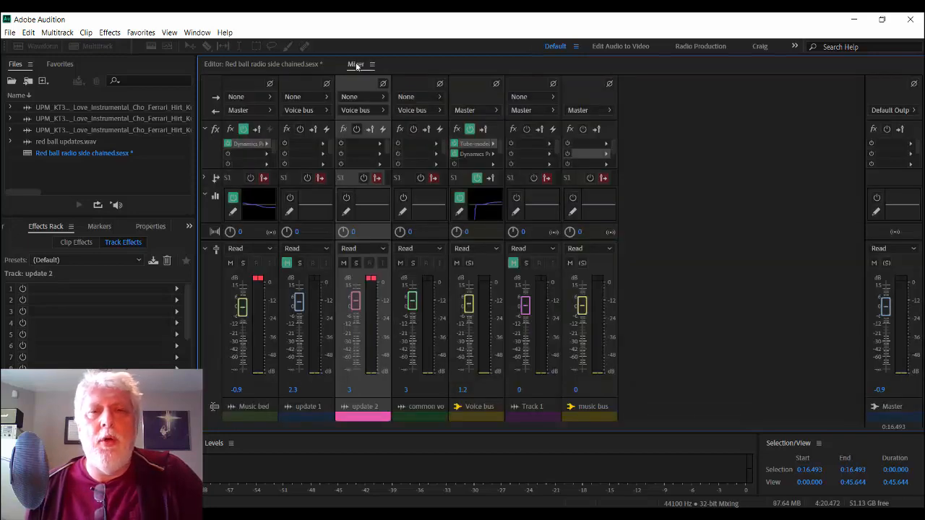
left_click(249, 145)
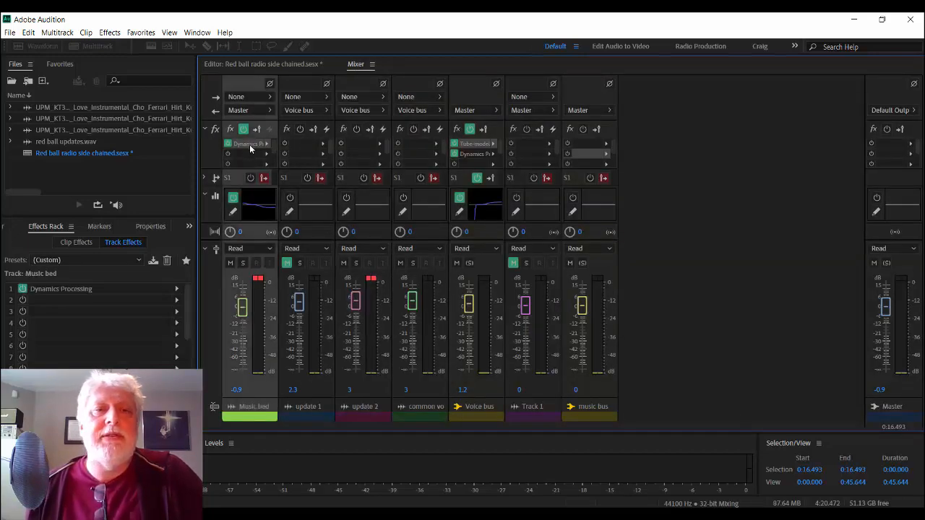
double_click(249, 145)
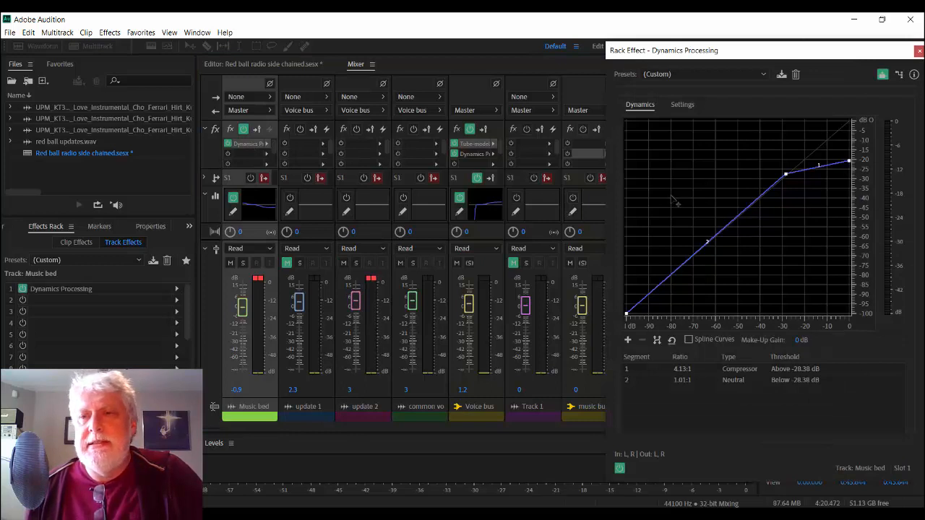
left_click(884, 75)
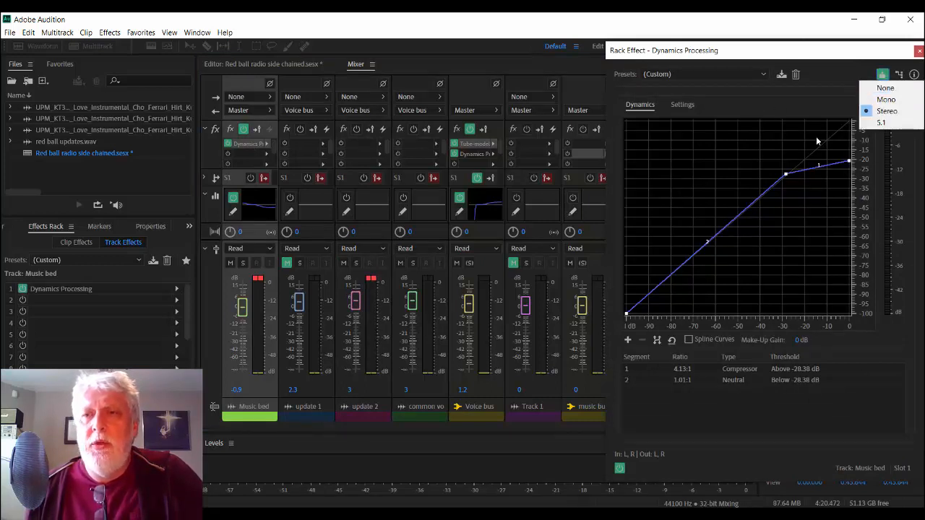
left_click(887, 111)
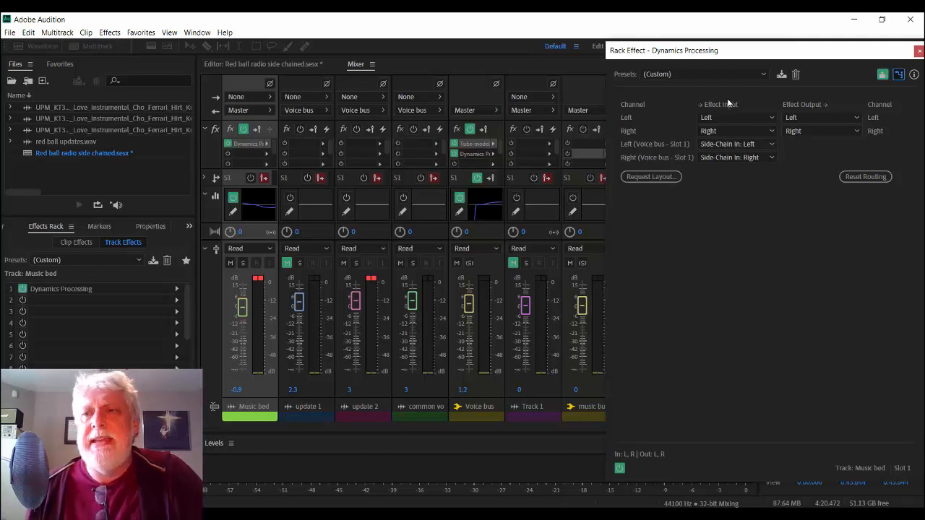
left_click(919, 51)
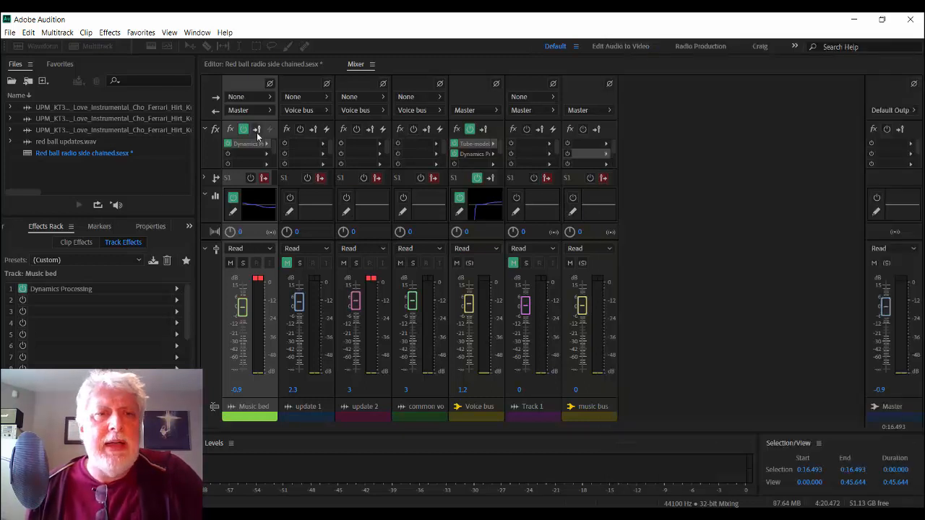
Expand the mixer's sends section to inspect the Voice bus send to Dynamics, and collapse it again
left_click(207, 179)
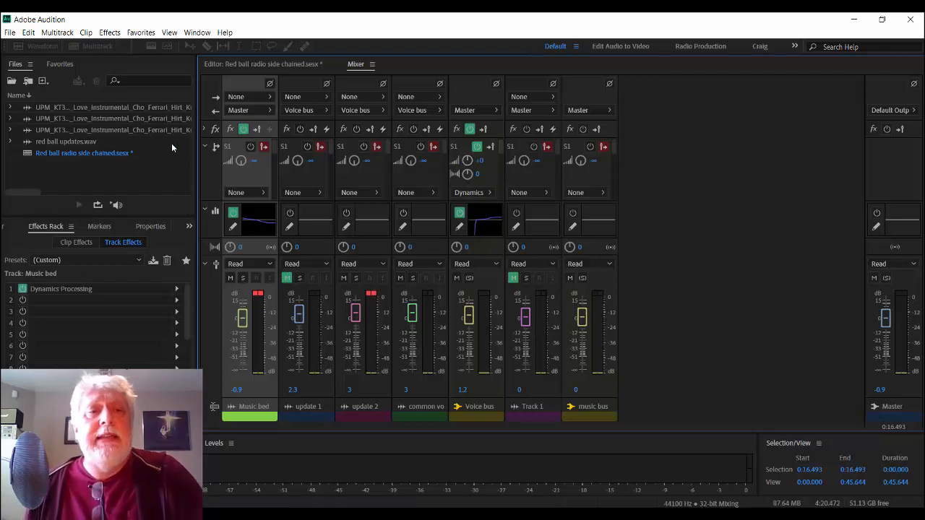
left_click(206, 146)
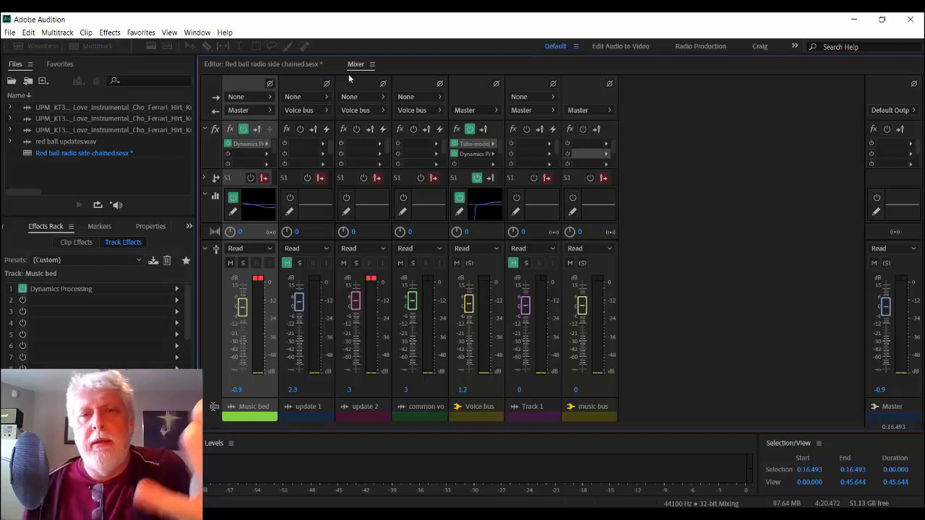
Return to the multitrack editor and increase the Music bed track's height until its Master output routing shows
left_click(288, 65)
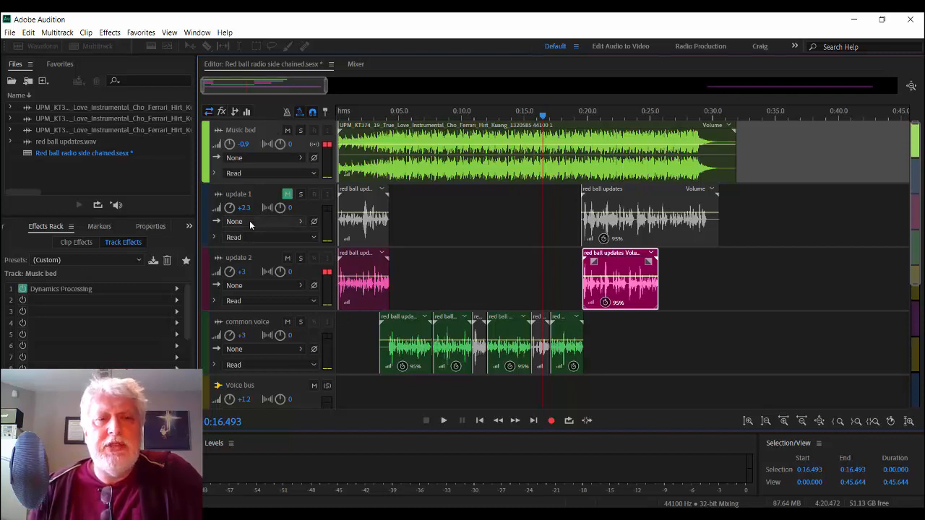
left_click_drag(239, 185, 243, 204)
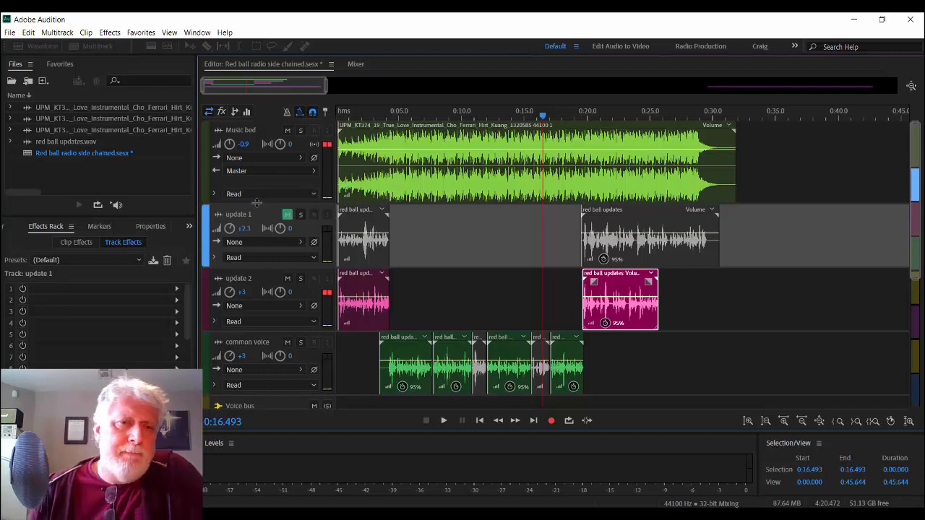
left_click_drag(255, 206, 260, 227)
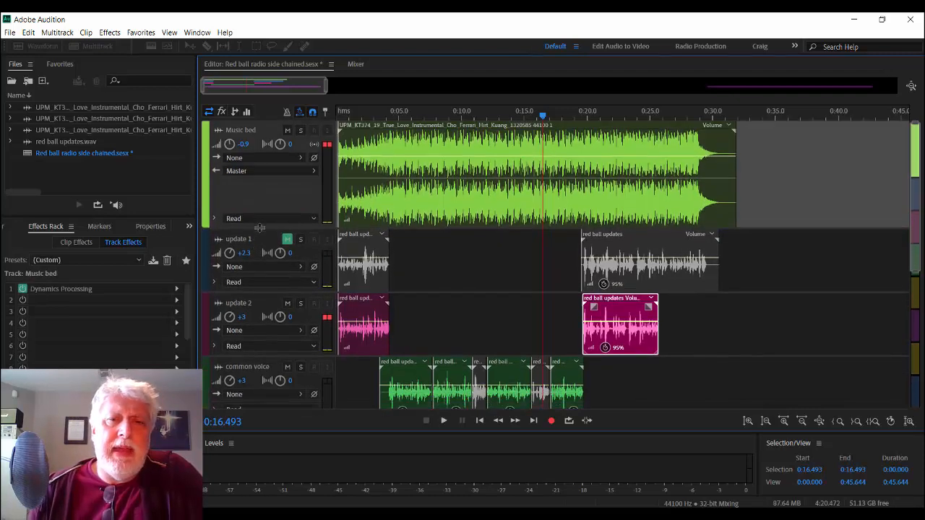
Expand the Music bed's automation lane and add a clip volume keyframe around 0:18.7, discarding the extra one near 0:20.5
left_click(215, 220)
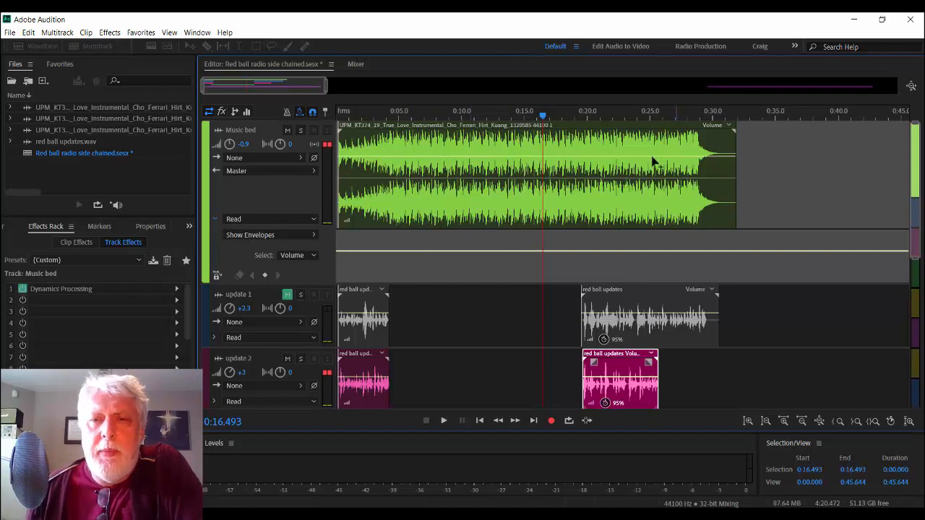
left_click(566, 159)
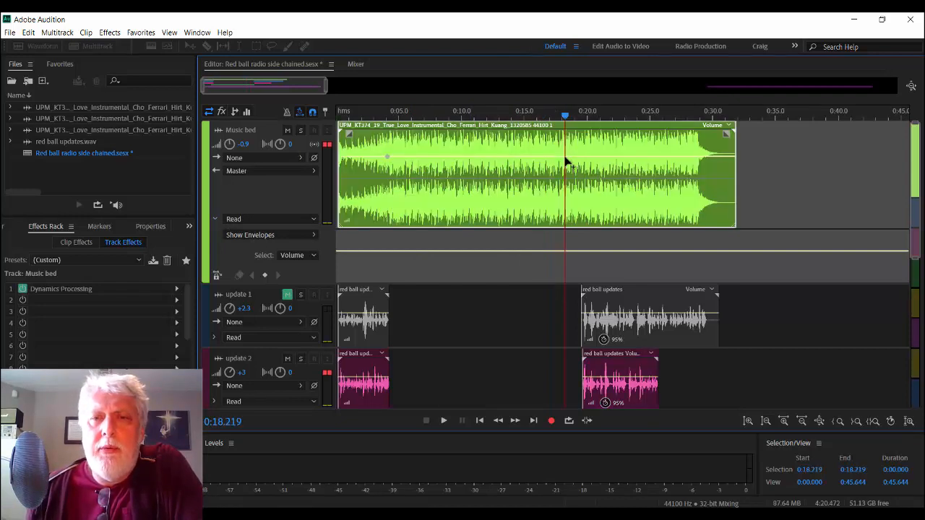
left_click(571, 157)
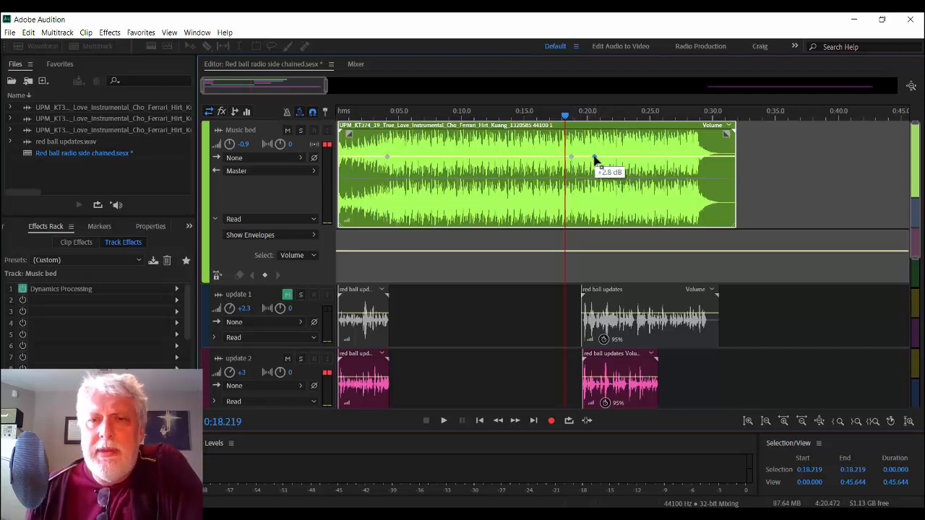
left_click_drag(594, 161, 596, 249)
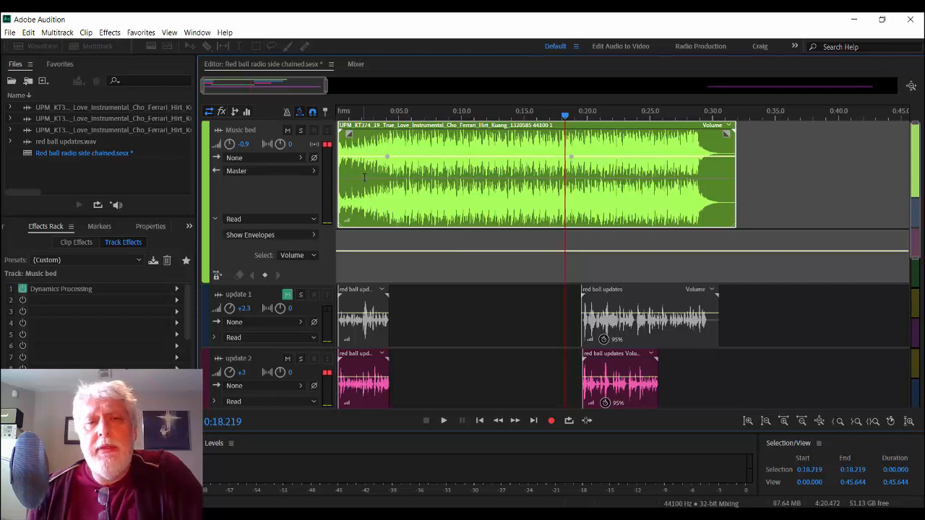
Review the Music bed's Dynamics Processing curve and attack/release settings and its Track EQ curve in the mixer, and close both windows
left_click(355, 64)
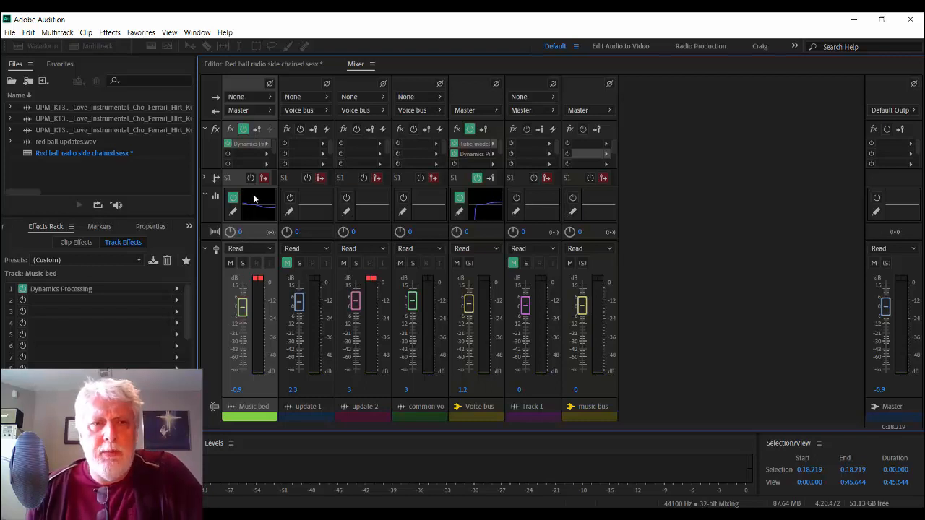
double_click(249, 144)
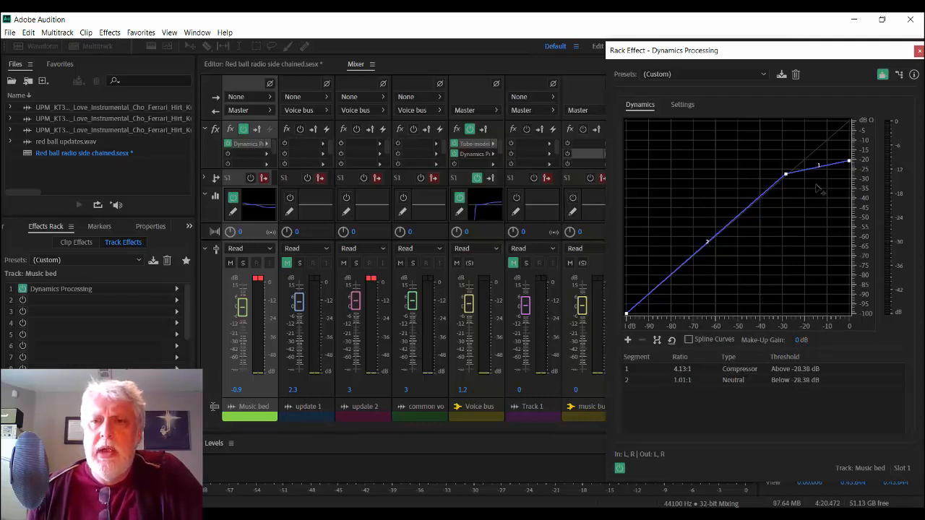
left_click(681, 106)
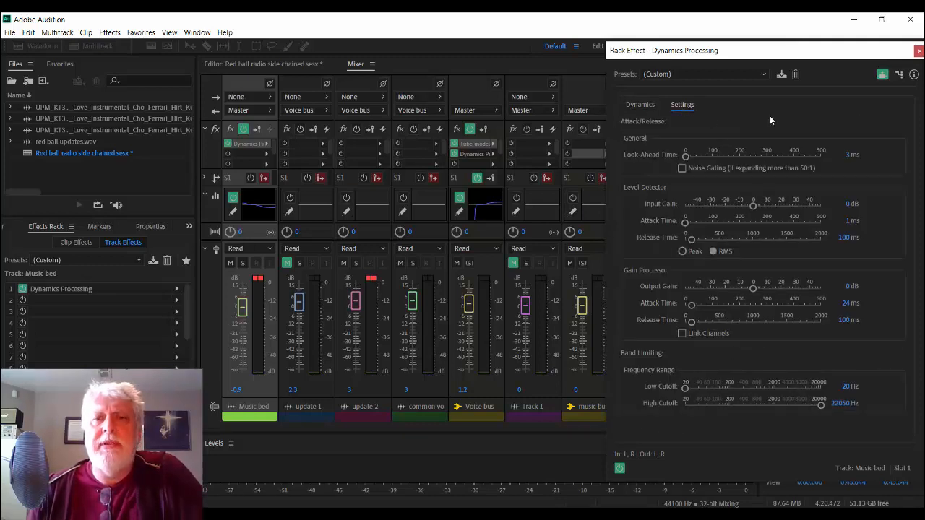
double_click(255, 203)
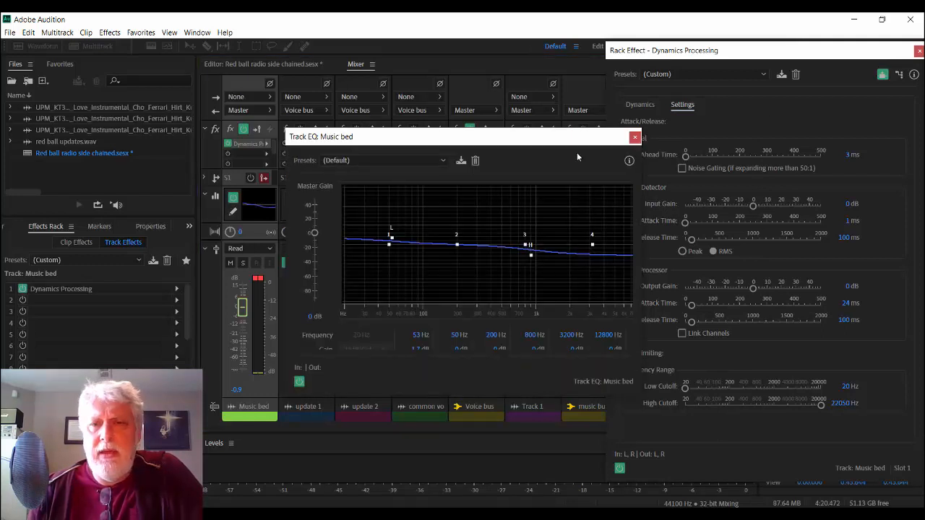
left_click_drag(537, 140, 532, 99)
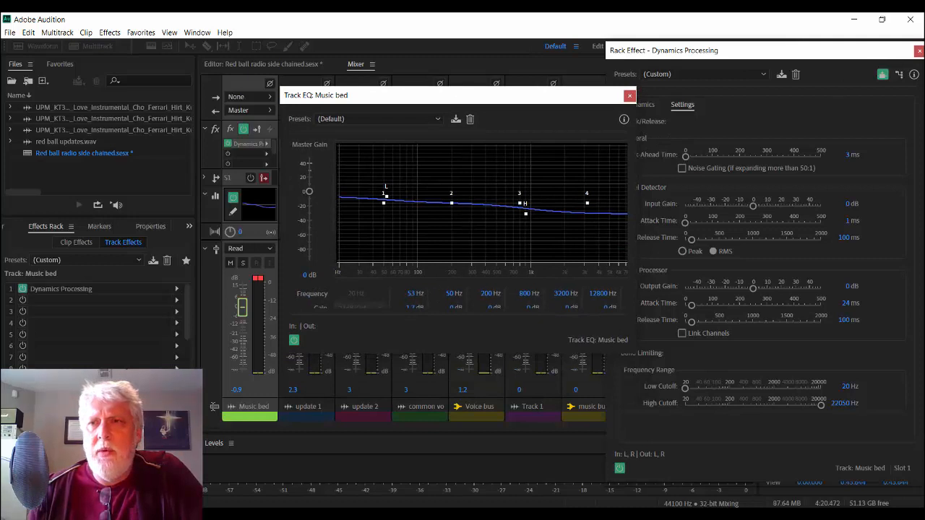
left_click(920, 51)
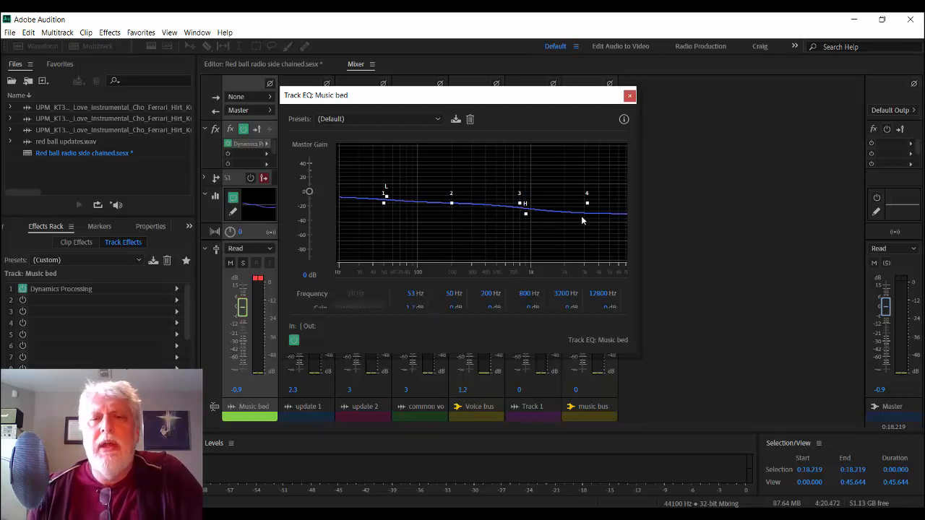
left_click(630, 96)
Return to the multitrack editor, show the Music bed's Rack Input envelope alongside Volume, and hide it again
left_click(286, 63)
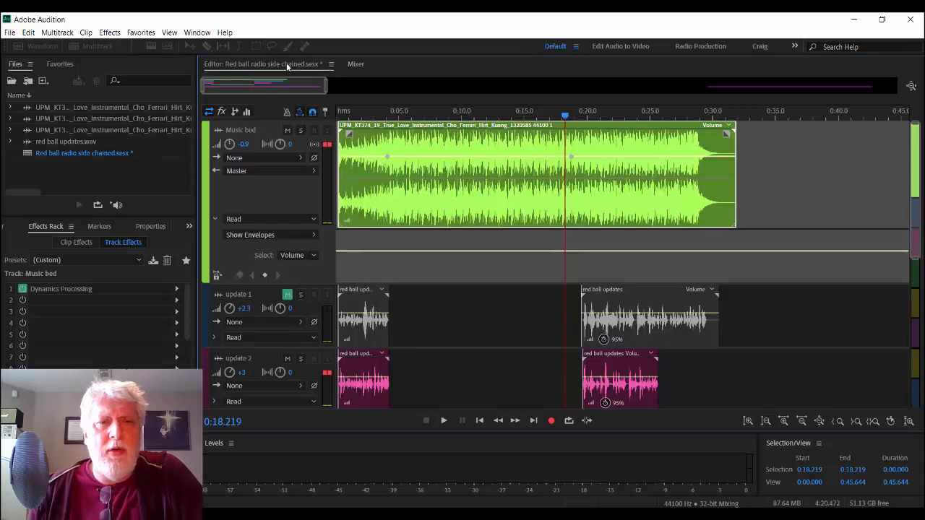
left_click(284, 236)
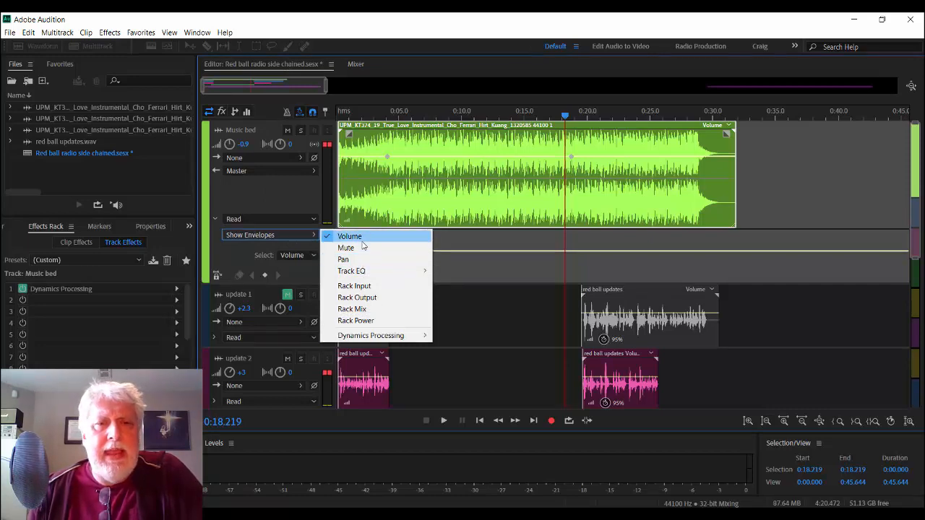
mouse_move(361, 273)
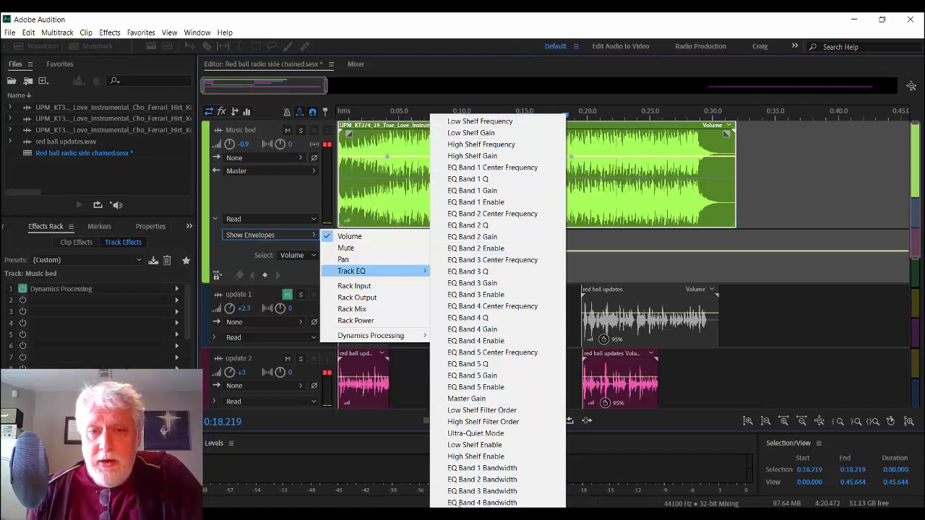
left_click(377, 287)
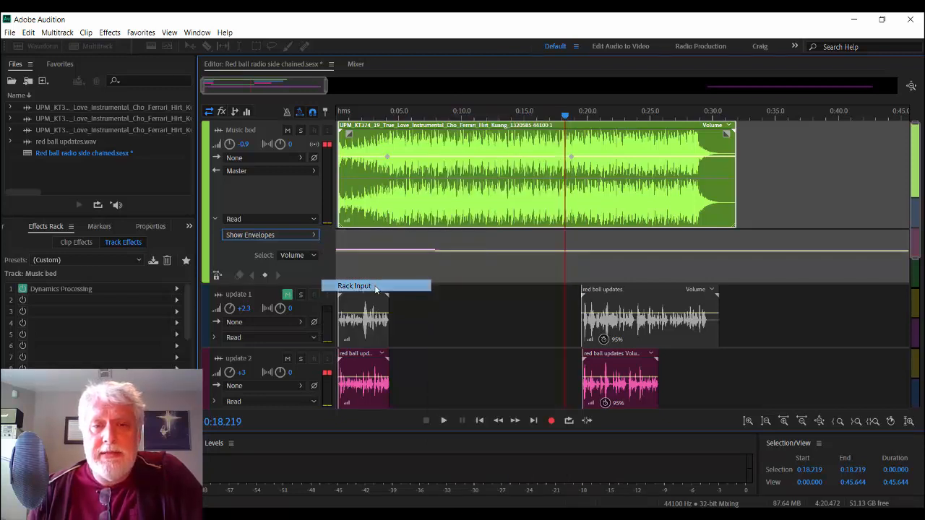
left_click(298, 255)
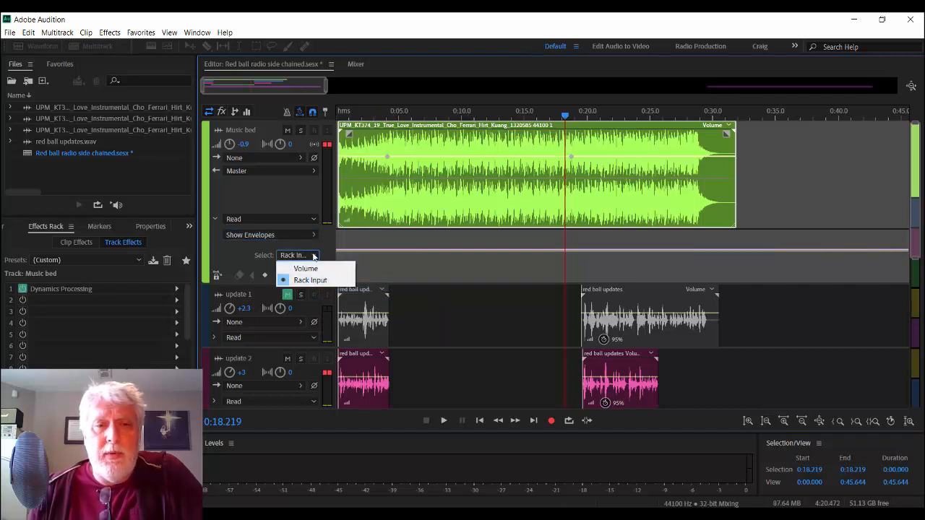
left_click(311, 256)
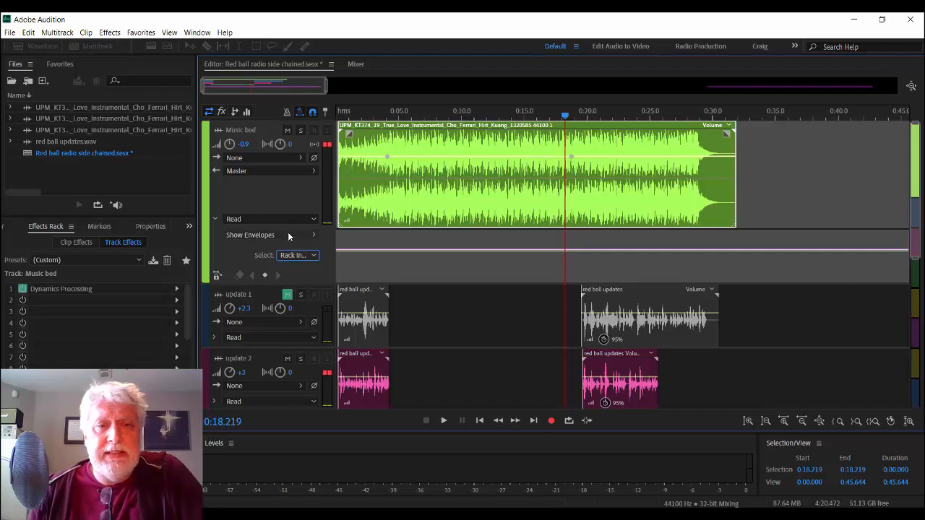
left_click(288, 233)
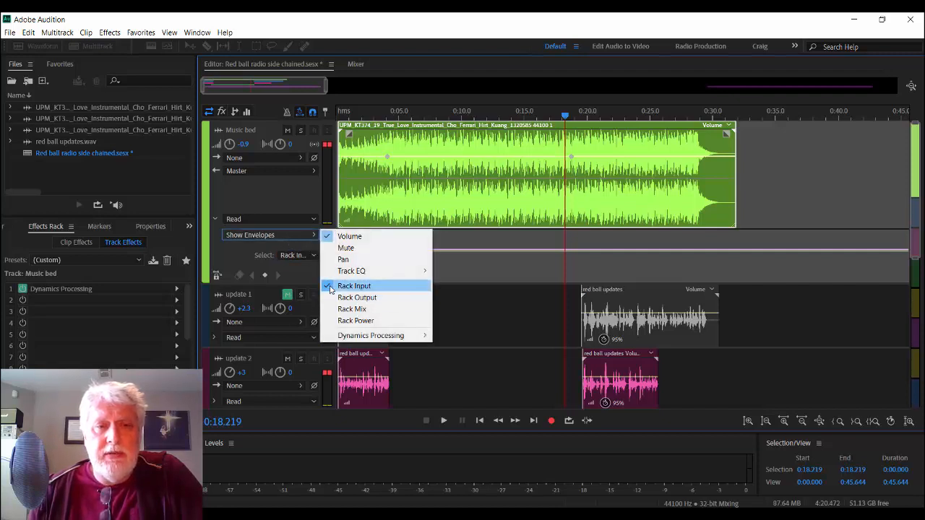
left_click(332, 286)
Review which Dynamics Processing parameters can be shown as envelopes on the Music bed track
left_click(304, 239)
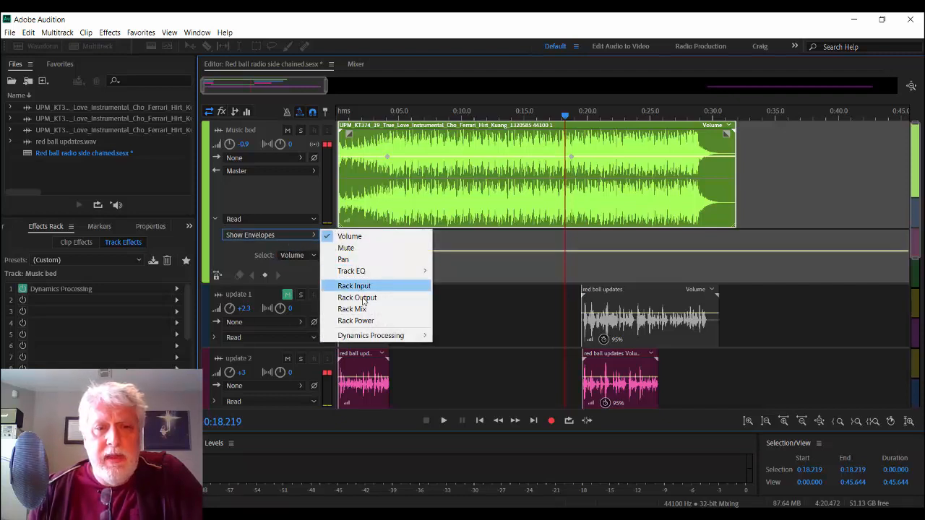
mouse_move(372, 337)
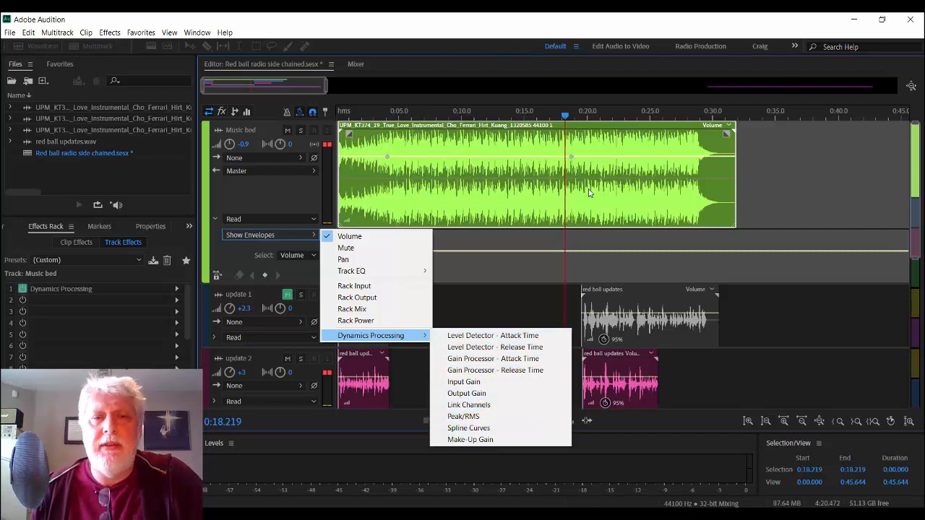
left_click(262, 251)
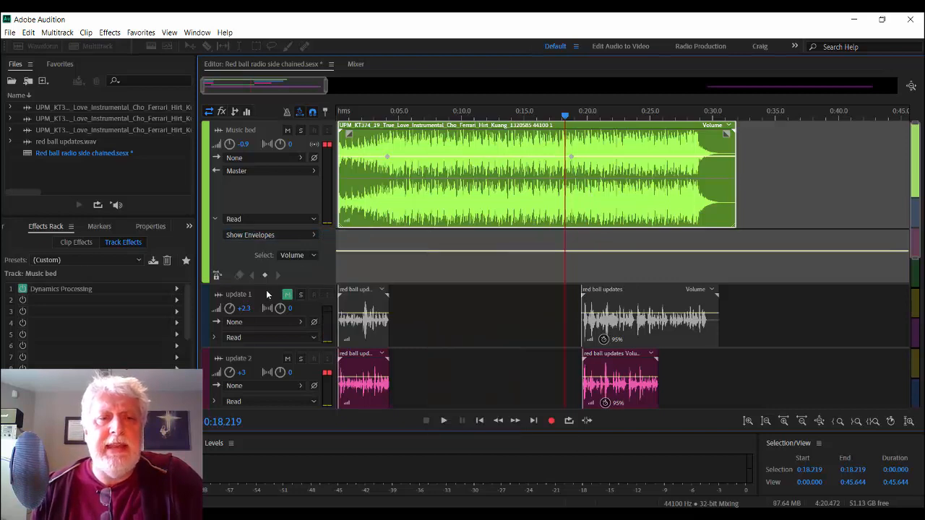
Shrink the tracks, enlarge the Voice bus with its automation lane expanded, and show its Rack Output envelope
scroll(266, 290, "down", 5)
scroll(267, 278, "up", 2)
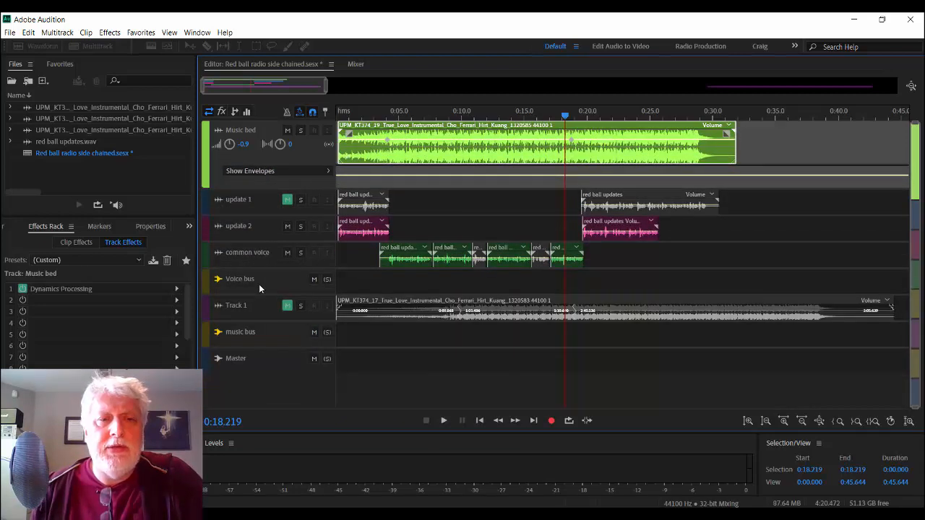
left_click_drag(258, 291, 245, 350)
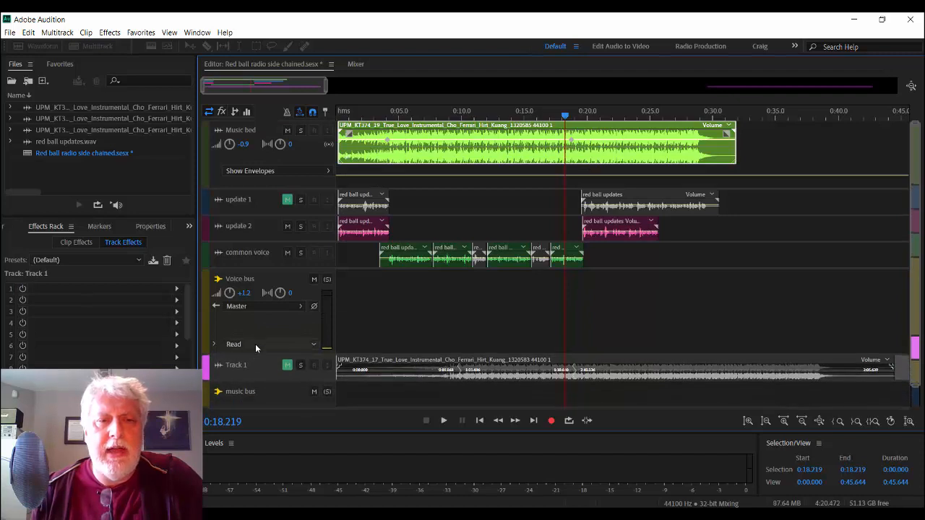
left_click(215, 346)
left_click(250, 361)
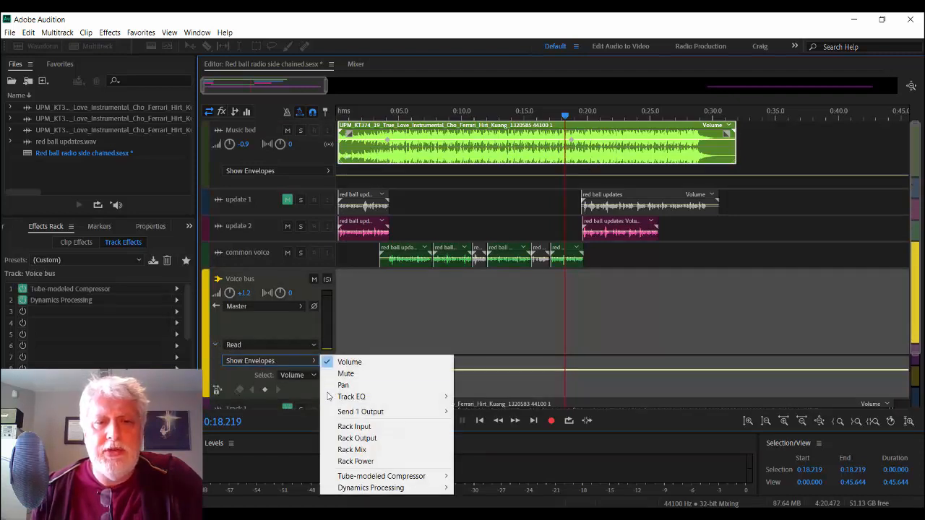
mouse_move(381, 475)
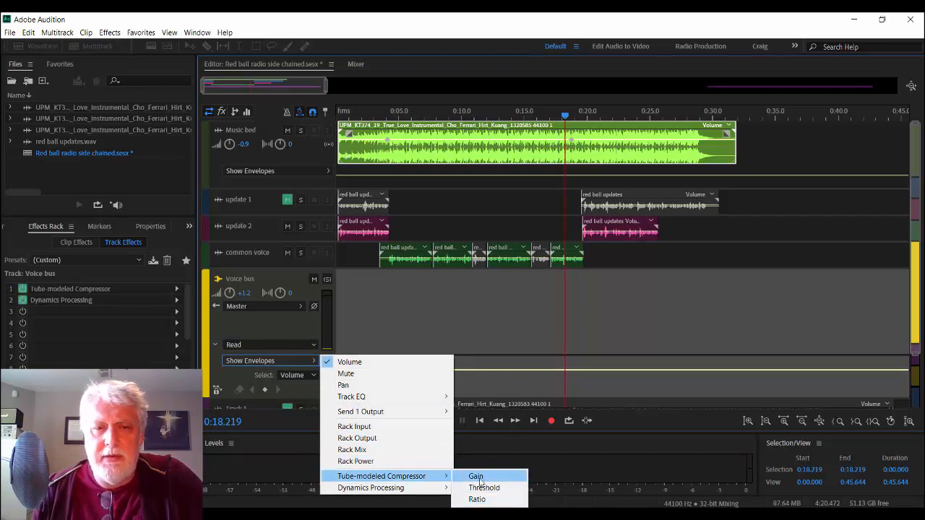
mouse_move(345, 400)
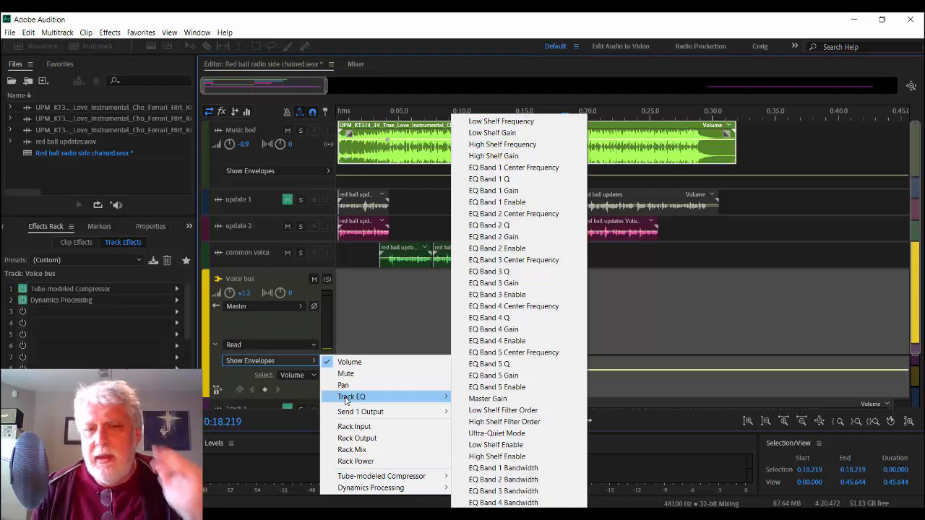
mouse_move(357, 417)
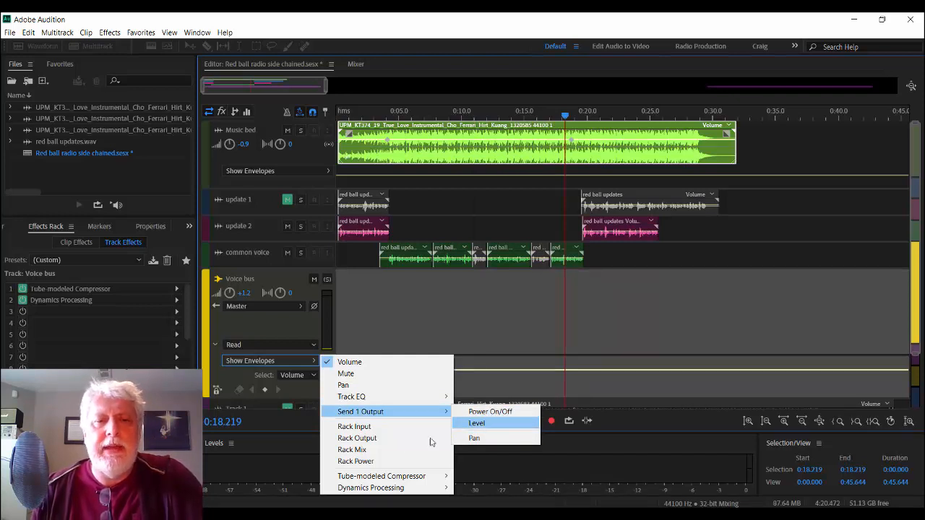
left_click(388, 439)
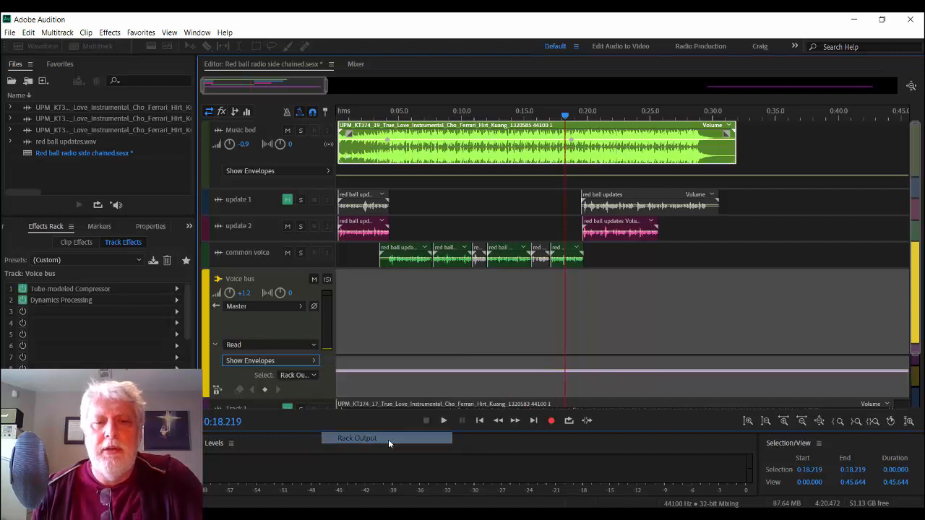
Collapse the Voice bus automation lane and reduce the track's height until only its volume and pan controls remain
left_click(214, 345)
left_click(273, 355)
left_click_drag(272, 355, 278, 308)
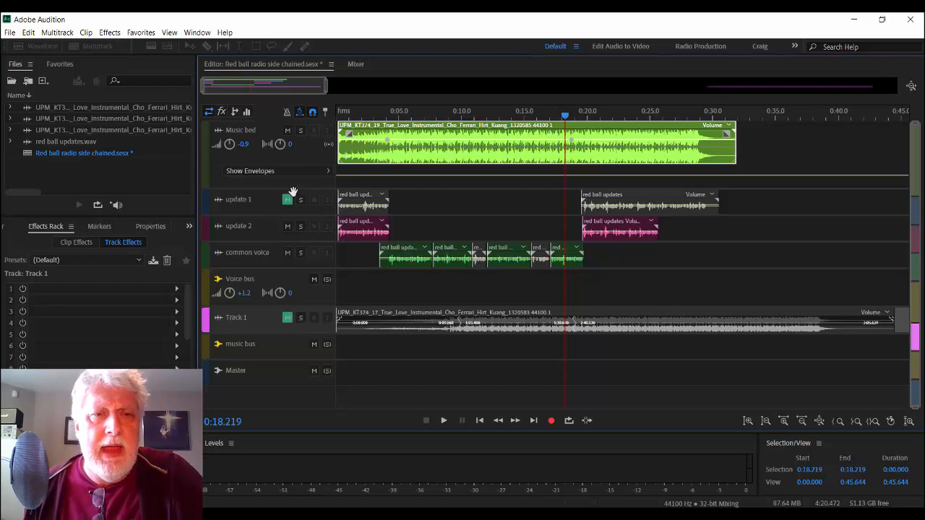
Enlarge the Music bed track and show its Track EQ envelope for EQ Band 3 Gain
left_click(240, 194)
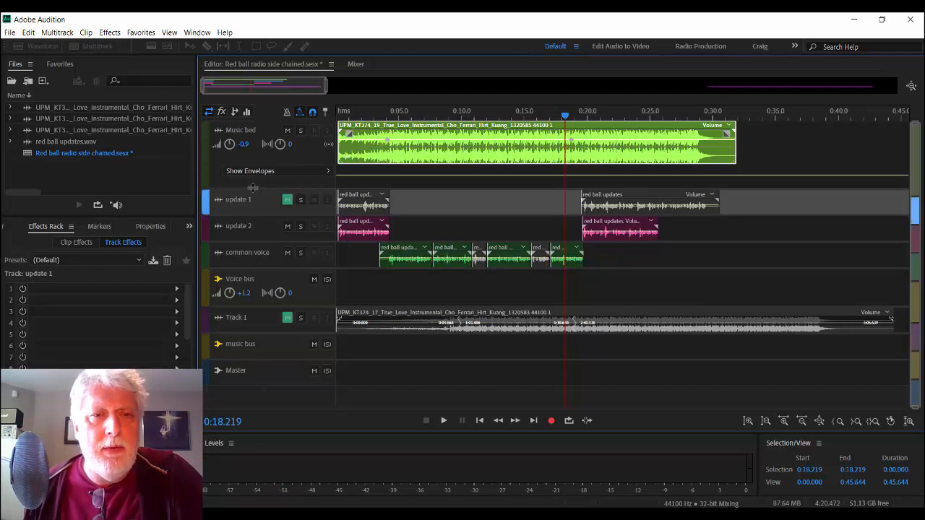
left_click_drag(246, 187, 261, 247)
left_click(265, 208)
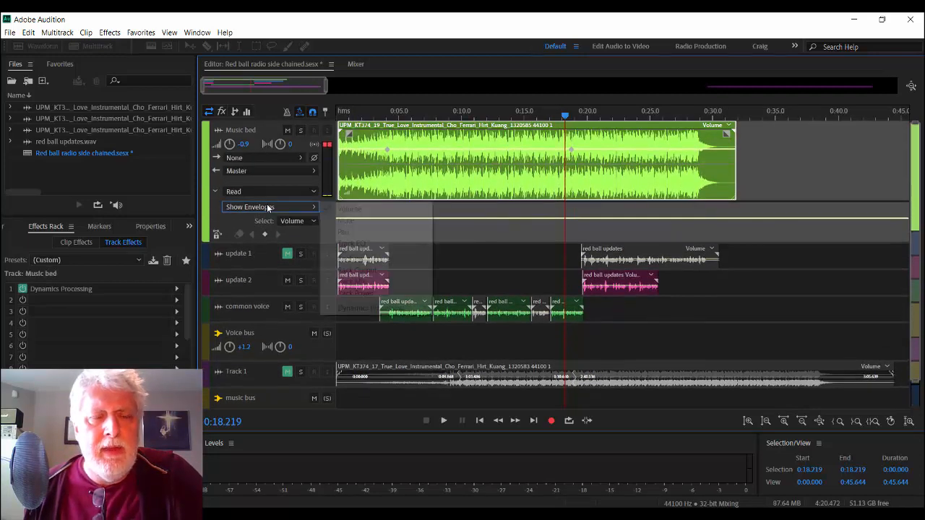
mouse_move(384, 248)
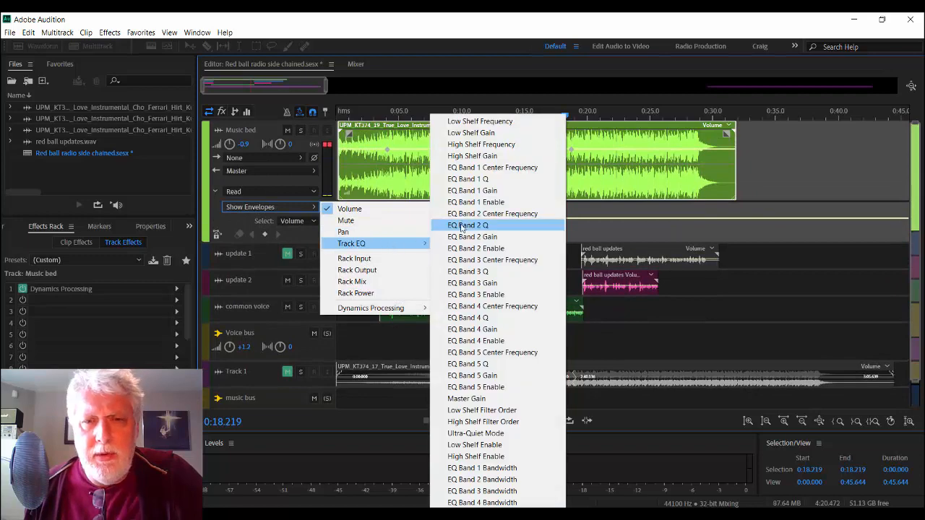
left_click(521, 285)
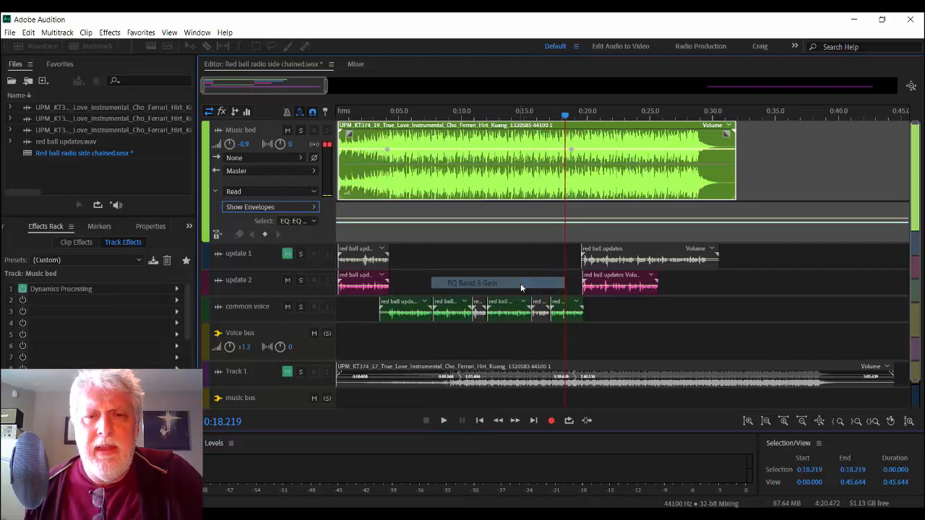
Select the Music bed's EQ Band 3 Gain envelope and shape it with keyframes into two rise-and-drop sections between about 0:04 and 0:16
left_click(309, 222)
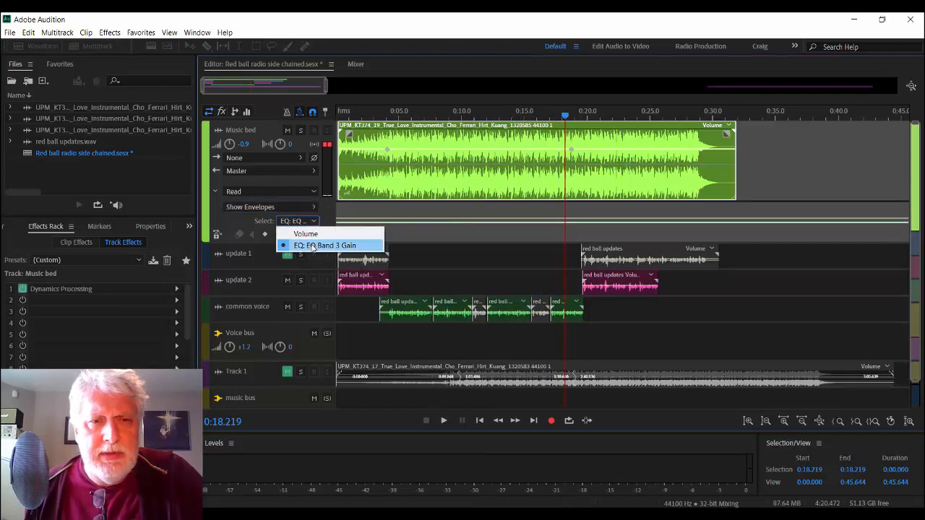
left_click(316, 248)
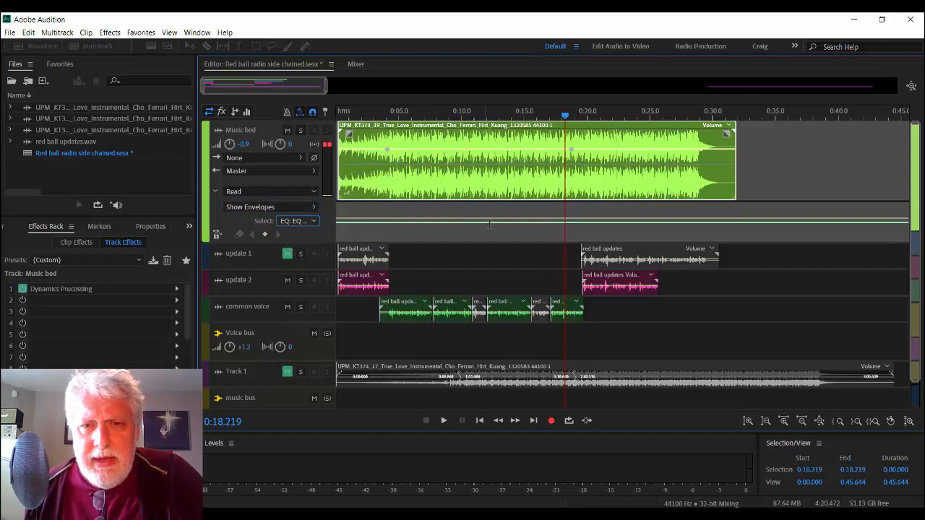
left_click(493, 227)
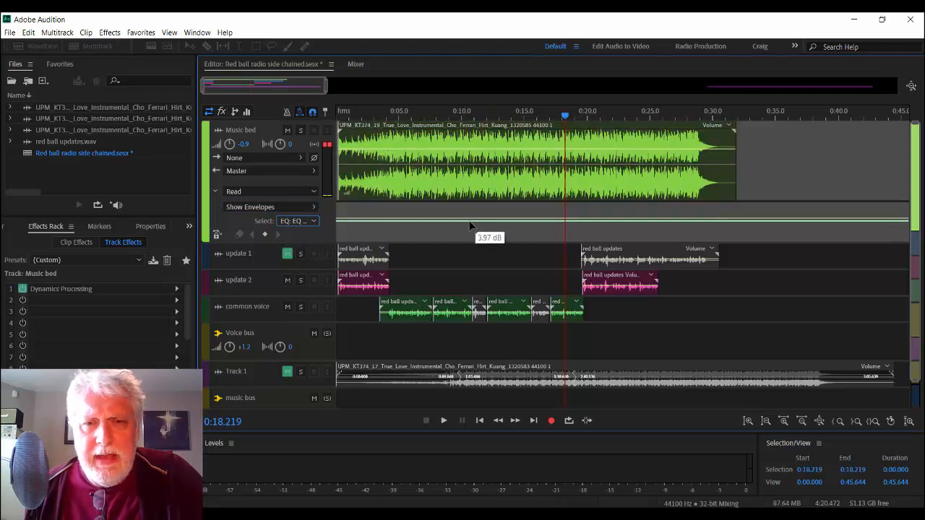
left_click(391, 223)
left_click_drag(402, 222, 470, 222)
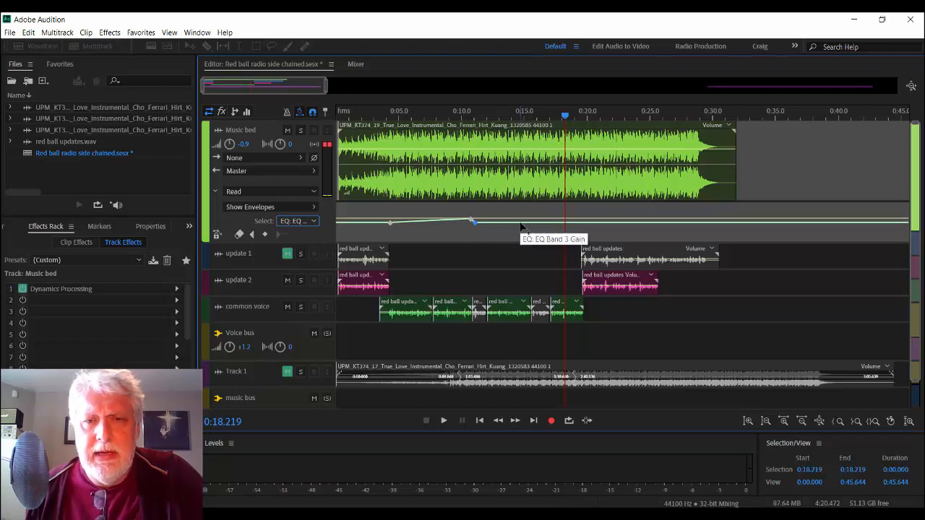
mouse_move(537, 222)
left_mouse_down()
mouse_move(554, 221)
mouse_move(544, 225)
left_mouse_up()
mouse_move(536, 216)
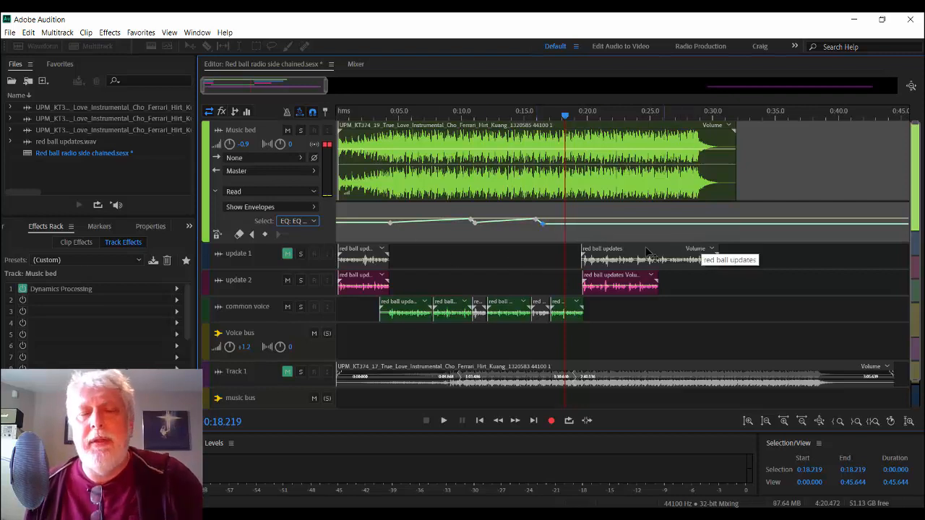
Show the Track EQ Bypass envelope on the Music bed track and select EQ: Bypass for editing
left_click(257, 209)
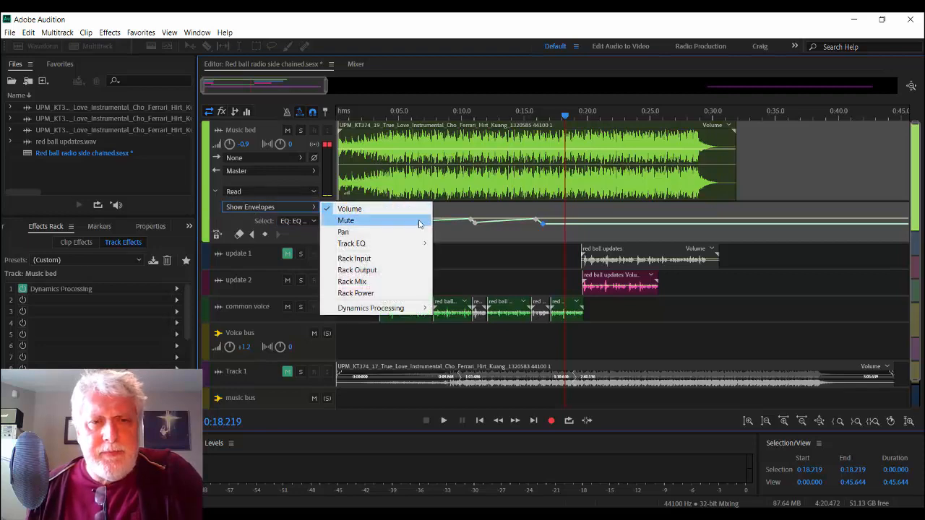
mouse_move(376, 248)
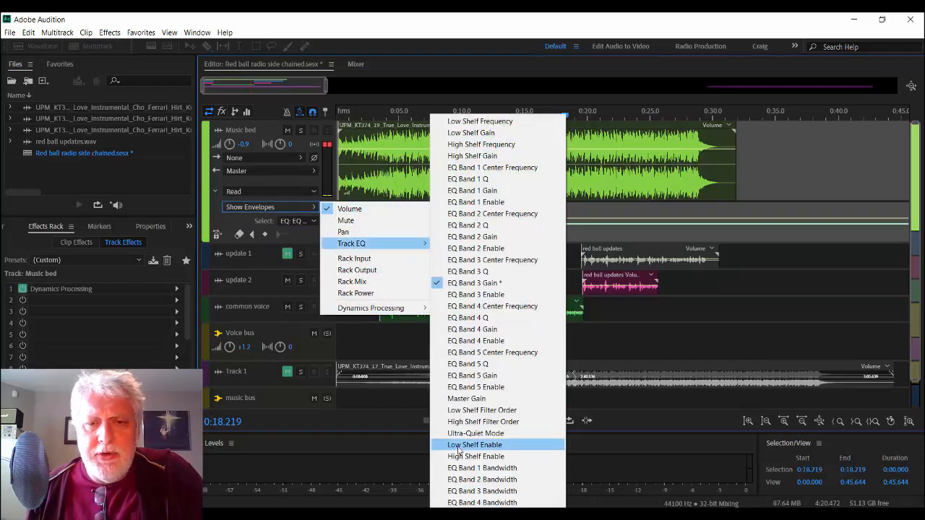
left_click(477, 516)
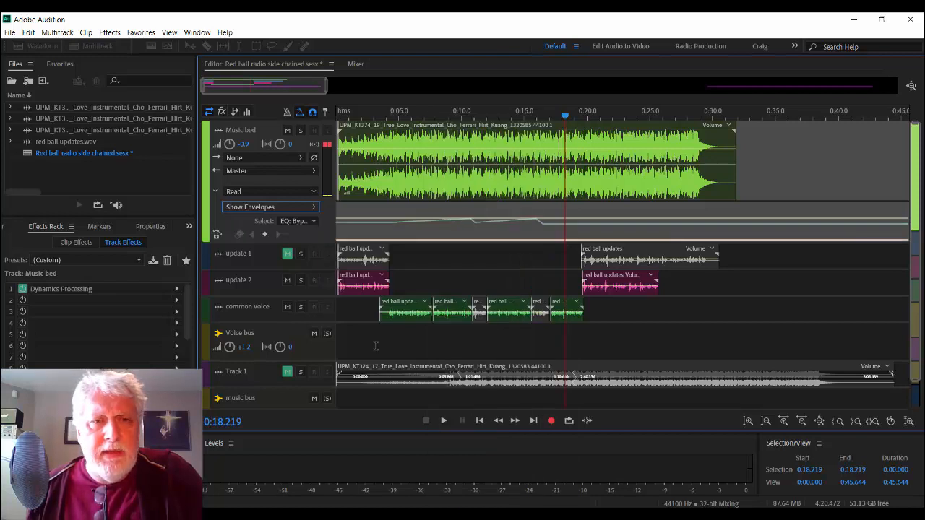
left_click(289, 222)
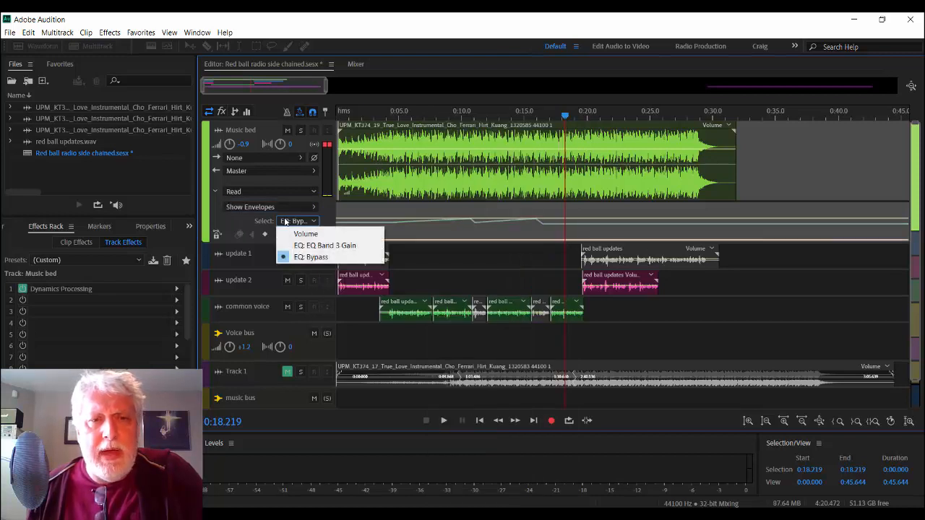
left_click(301, 259)
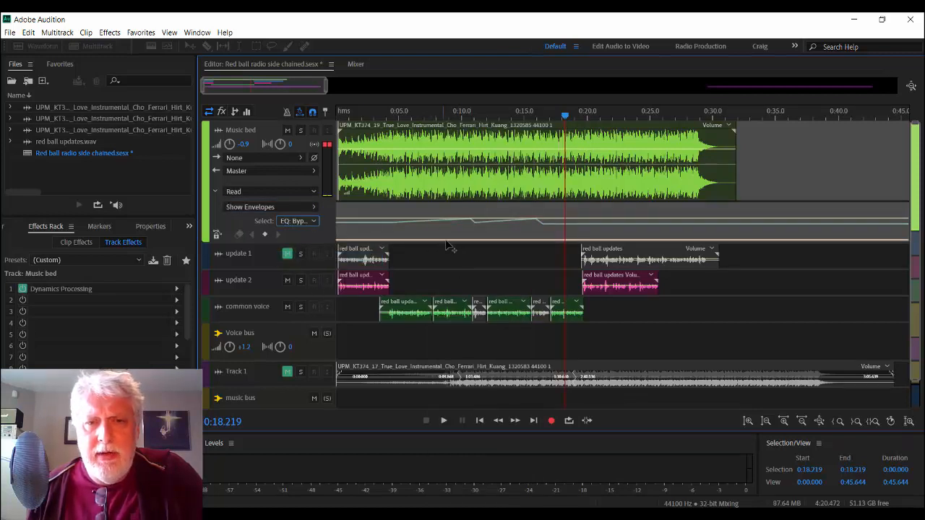
Add keyframes to the EQ Bypass envelope that raise it from about 0:18 and drop it back to Off at about 0:24
left_click(566, 240)
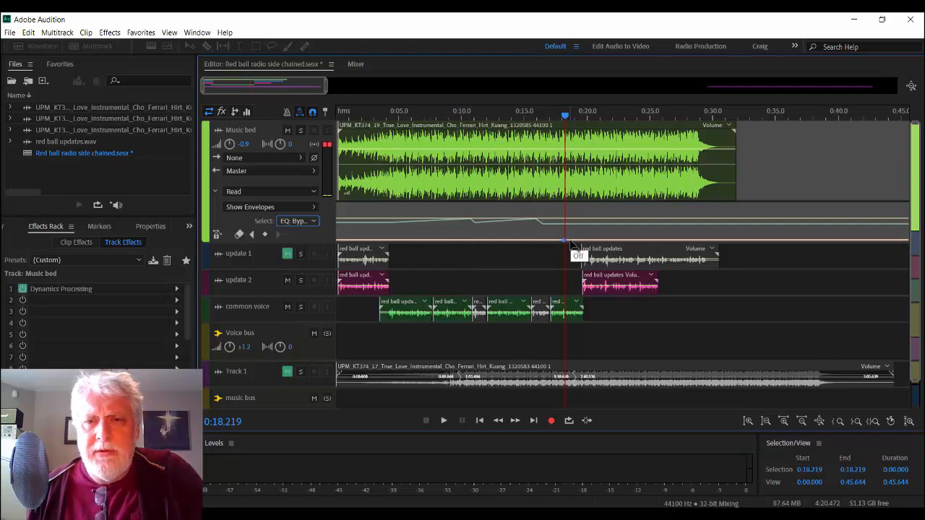
left_click_drag(570, 240, 563, 221)
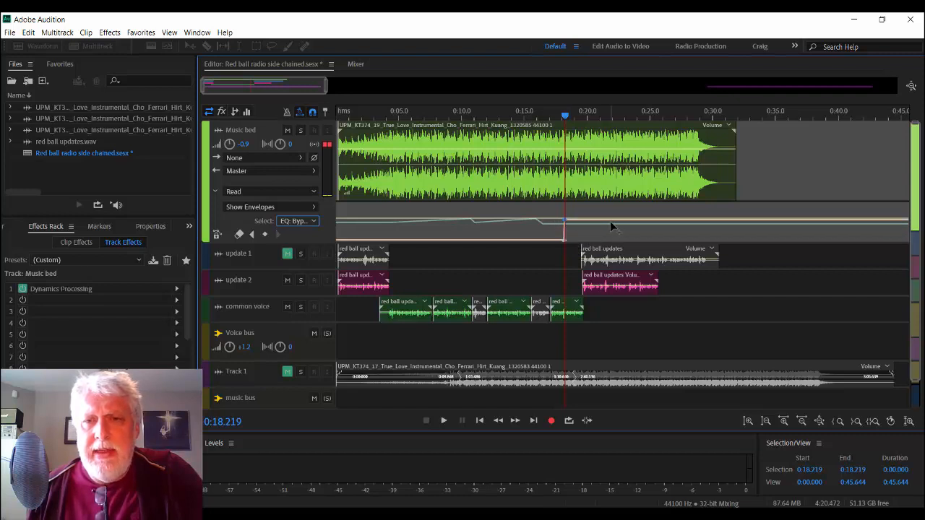
left_click_drag(652, 220, 637, 244)
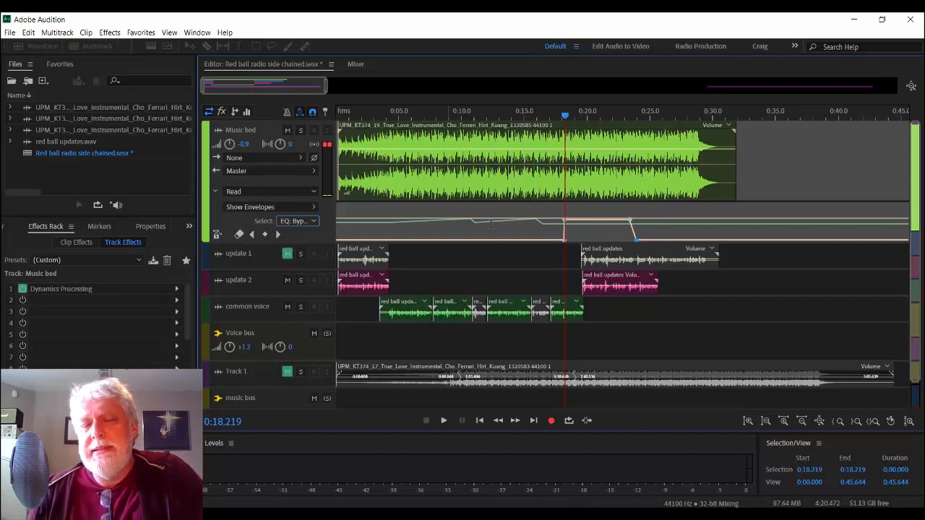
Protect the Music bed's EQ Bypass parameter from being written to when recording automation
left_click(286, 224)
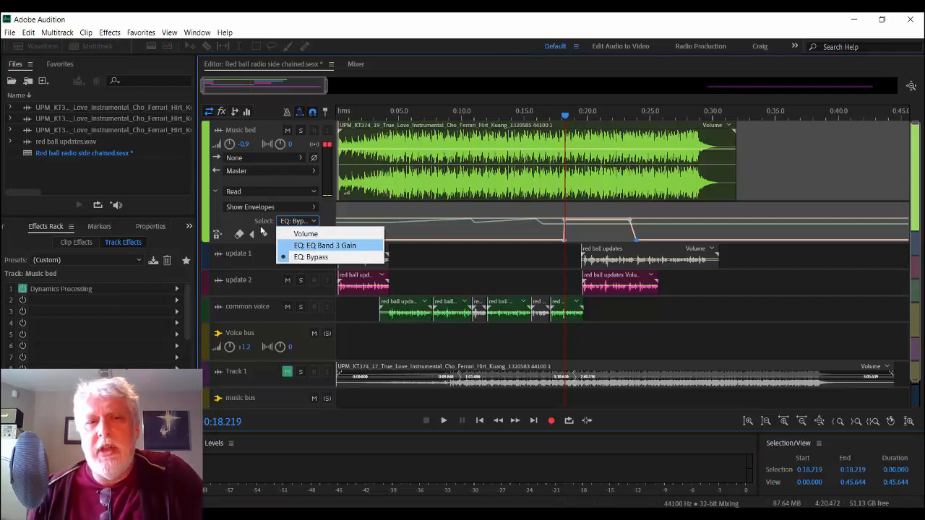
left_click(229, 233)
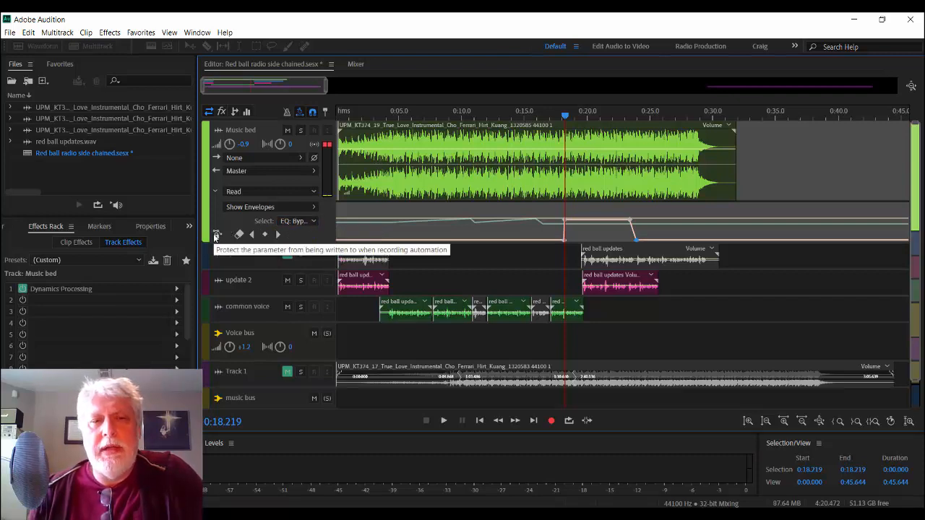
left_click(216, 235)
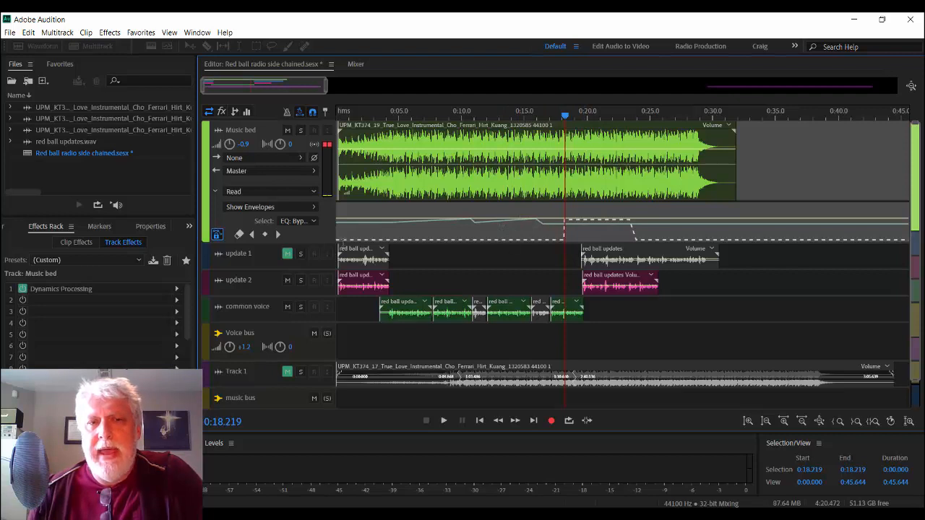
left_click(297, 221)
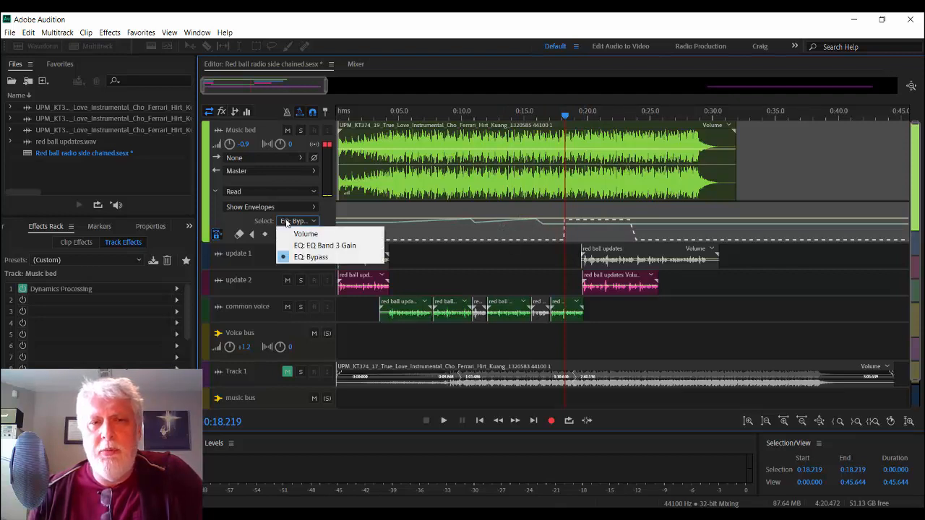
left_click(226, 237)
left_click(585, 228)
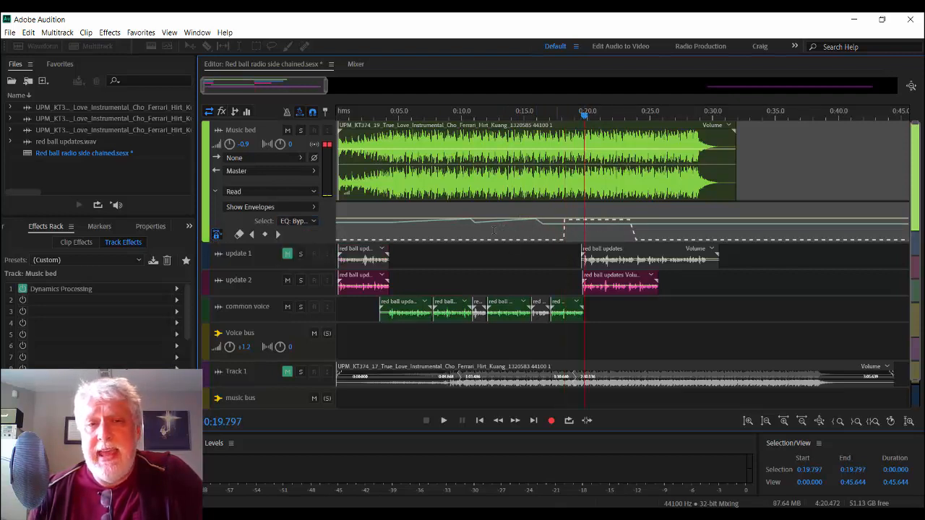
Select the EQ Band 3 Gain envelope on the Music bed and protect that parameter from automation recording as well
left_click(286, 220)
left_click(307, 246)
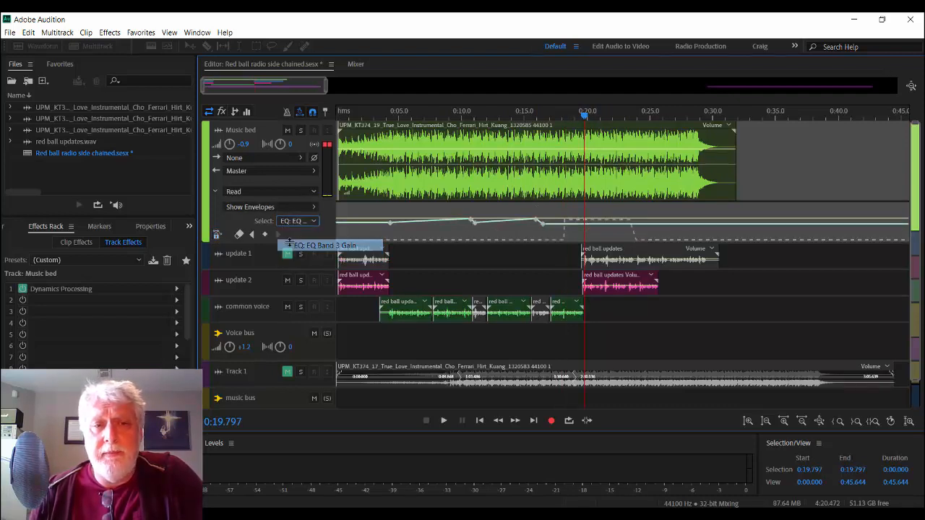
left_click(217, 236)
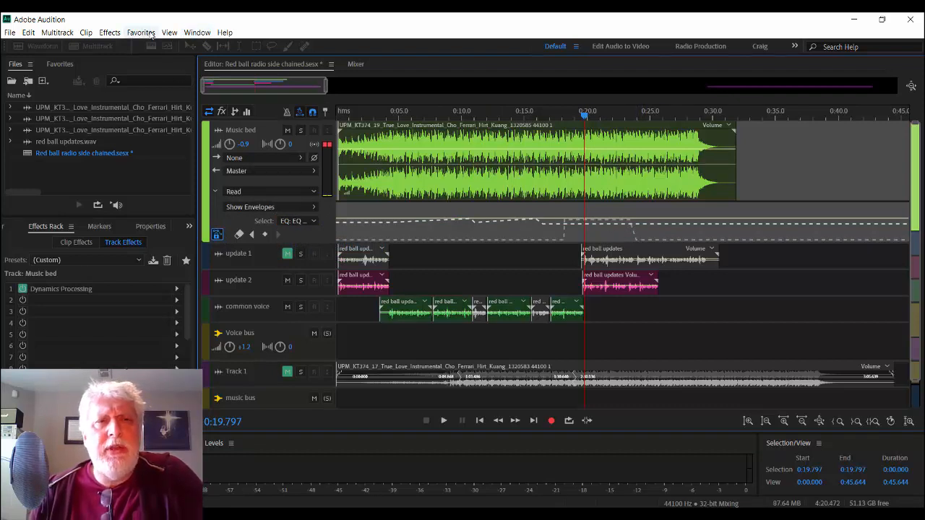
Show the clip pan envelopes in the session, and switch the clips back to their volume envelopes
left_click(169, 33)
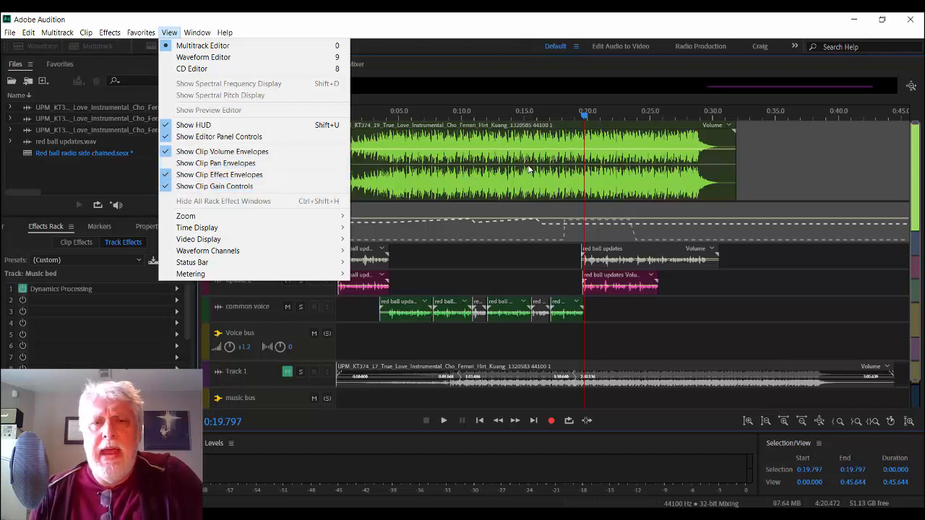
left_click(526, 171)
left_click(169, 33)
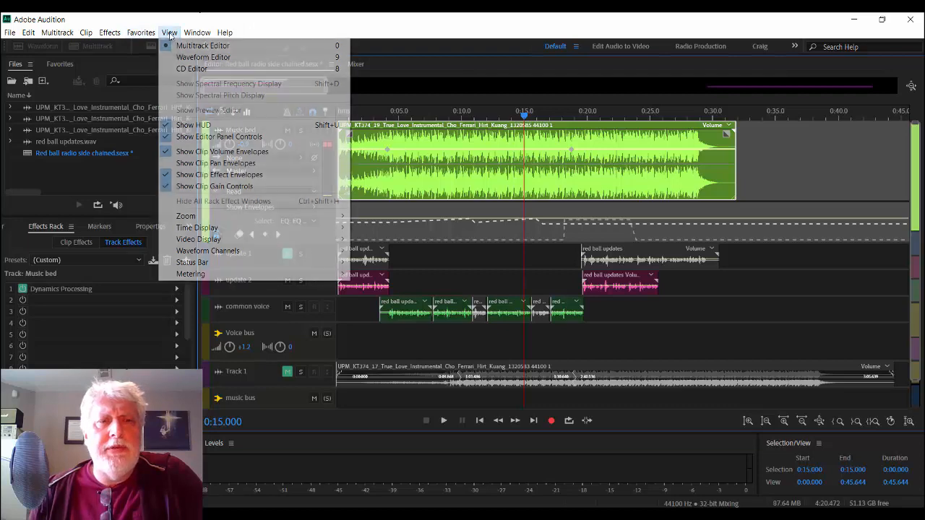
left_click(243, 163)
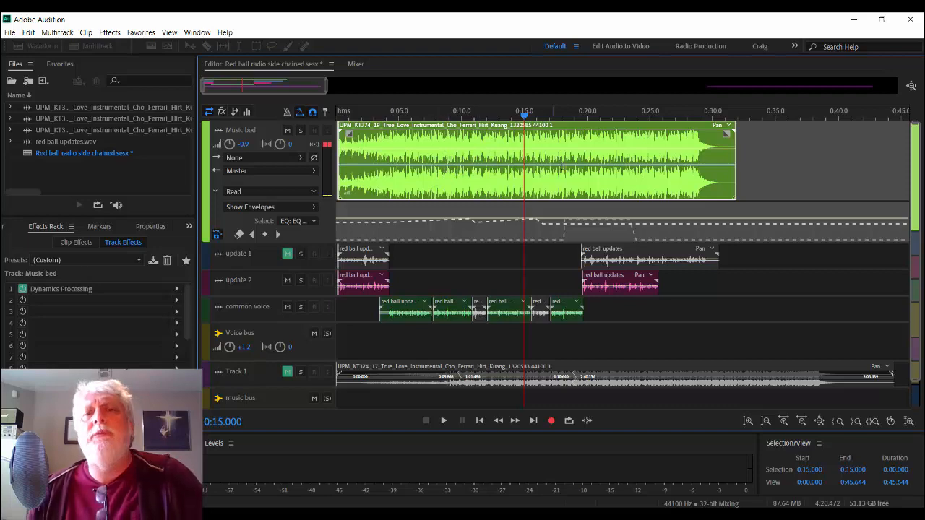
left_click(169, 33)
left_click(195, 151)
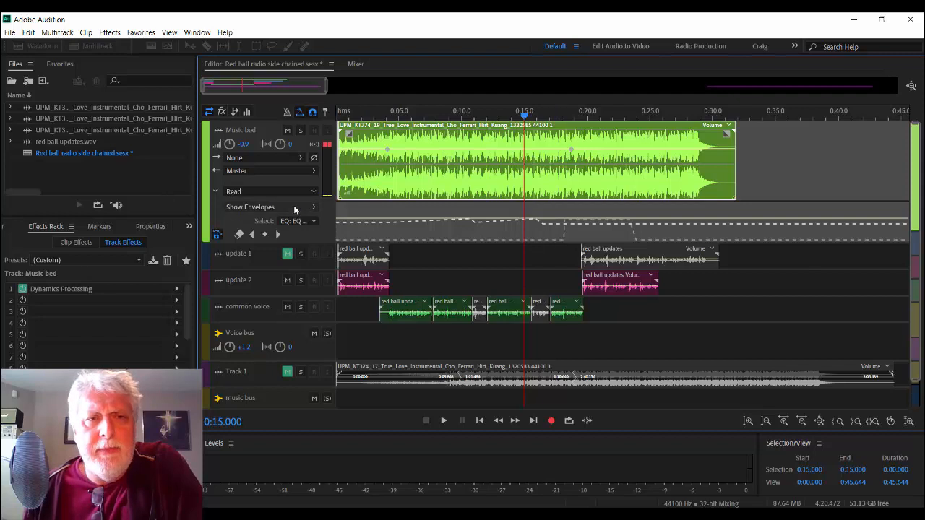
Check the Music bed's automation modes and remove the write protection from its EQ Band 3 Gain parameter
left_click(251, 192)
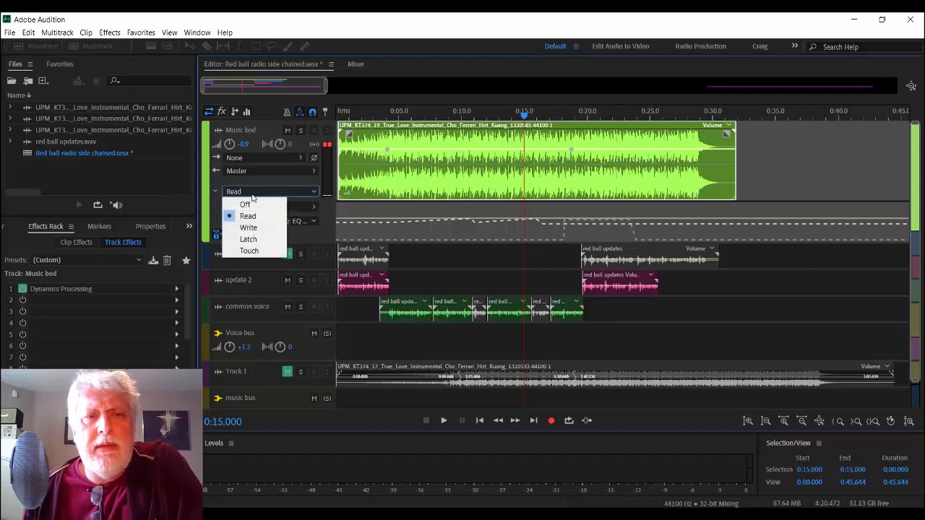
left_click(569, 226)
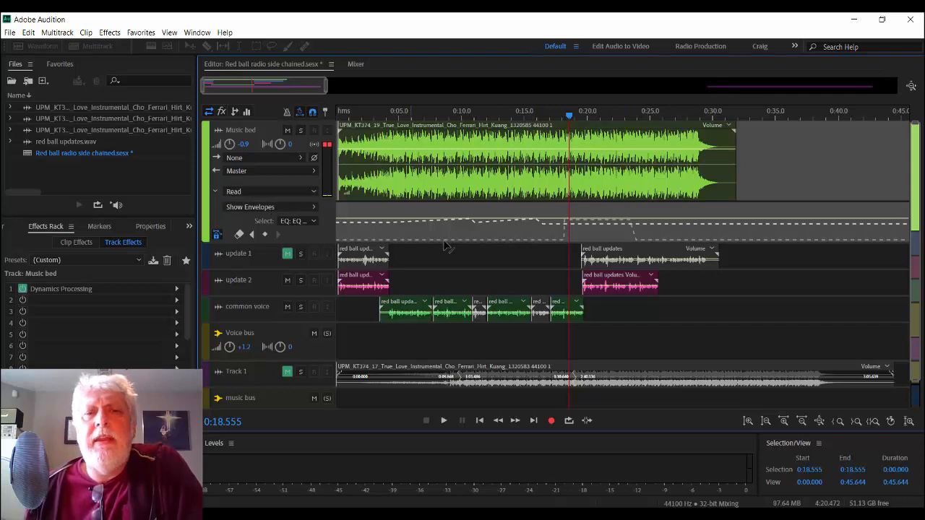
left_click(215, 237)
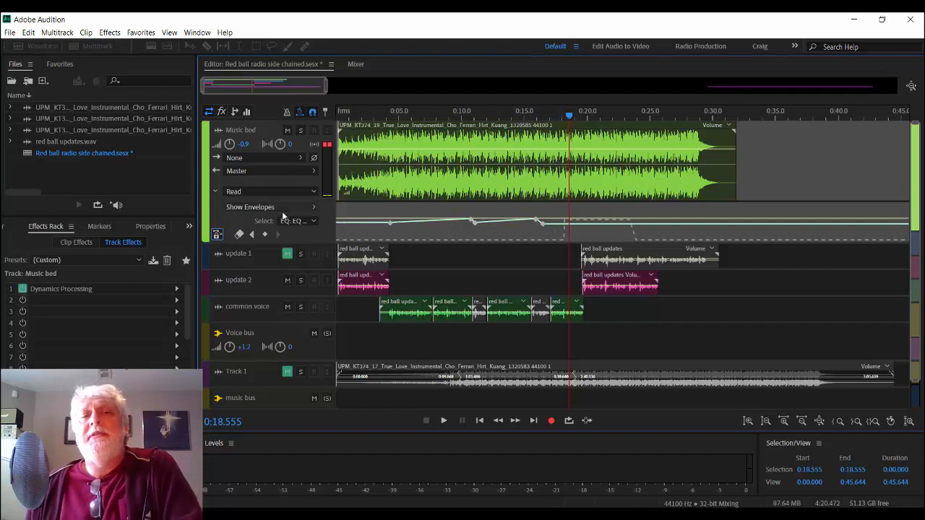
Set the Music bed's automation mode to Off, and try adding and removing a keyframe on its EQ Band 3 Gain envelope
left_click(279, 192)
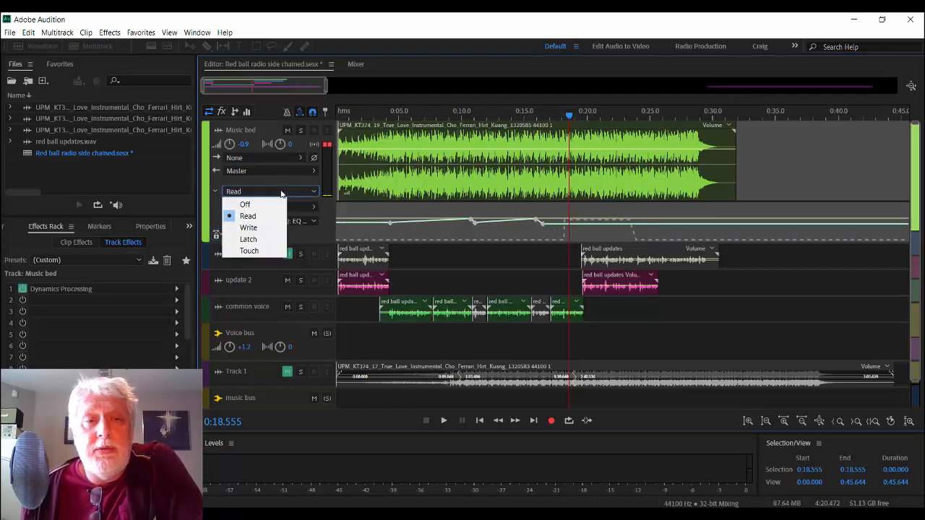
left_click(246, 206)
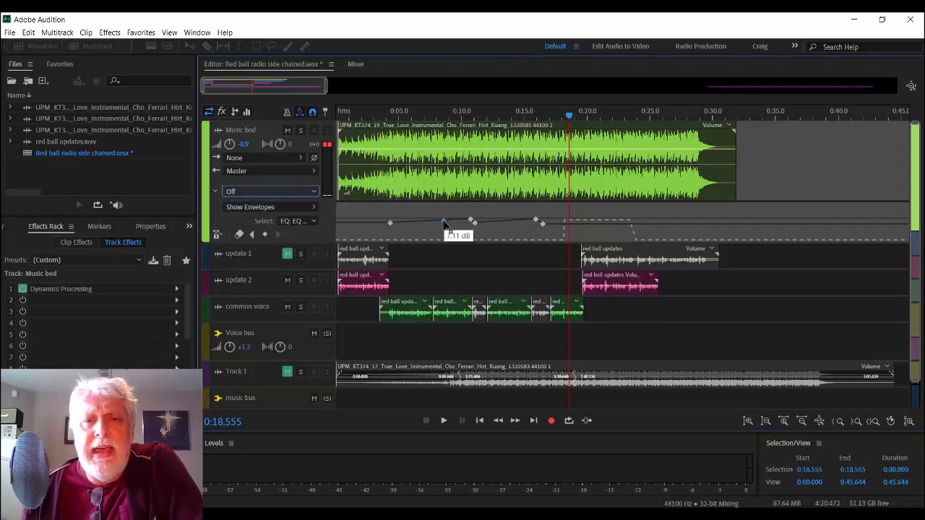
left_click(444, 224)
left_click_drag(444, 224, 441, 271)
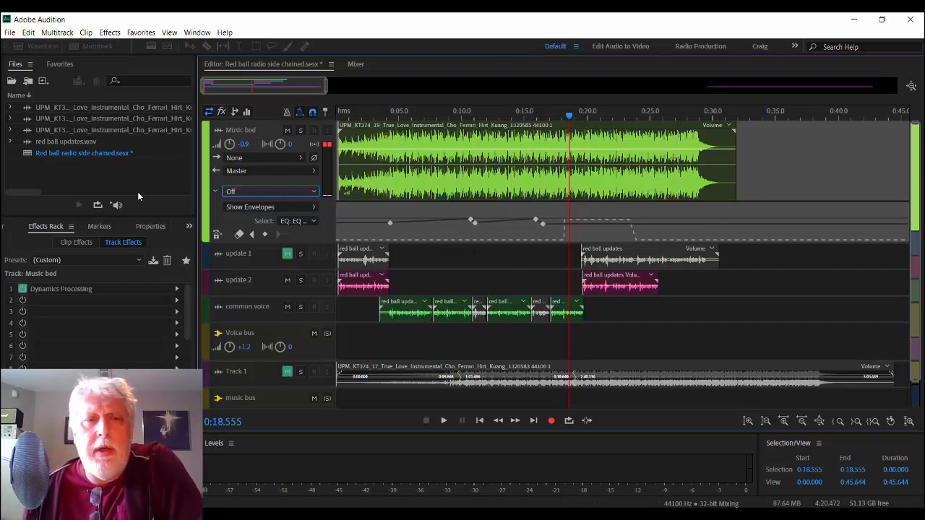
Return the playhead to the session start and set the Music bed's automation mode to Write
left_click(283, 193)
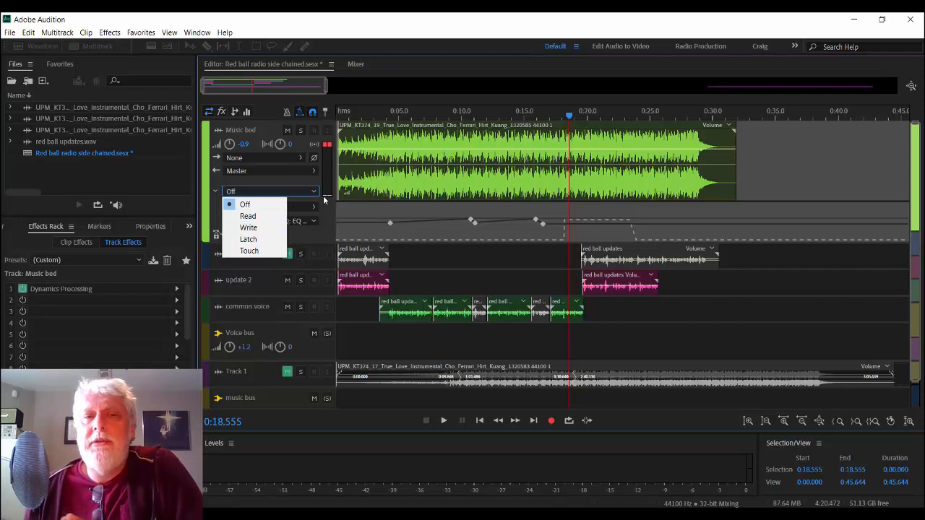
key("Escape")
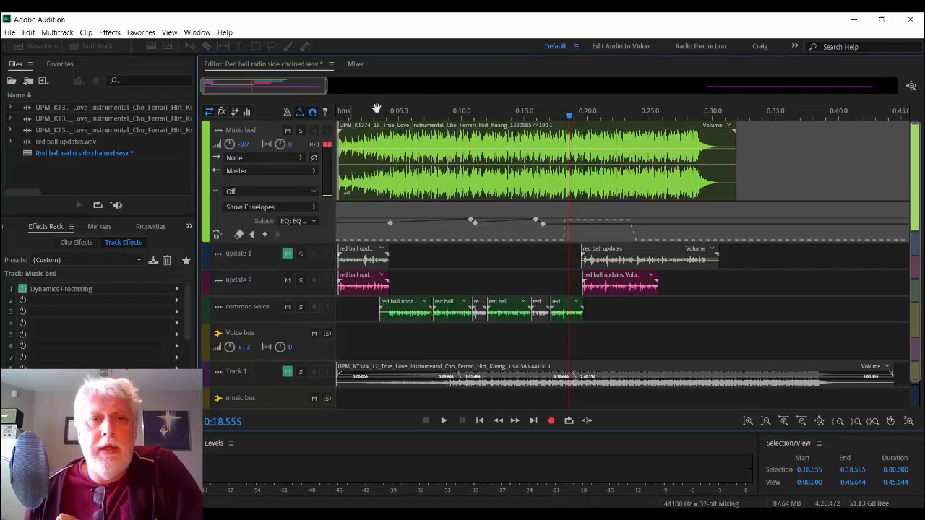
key("Home")
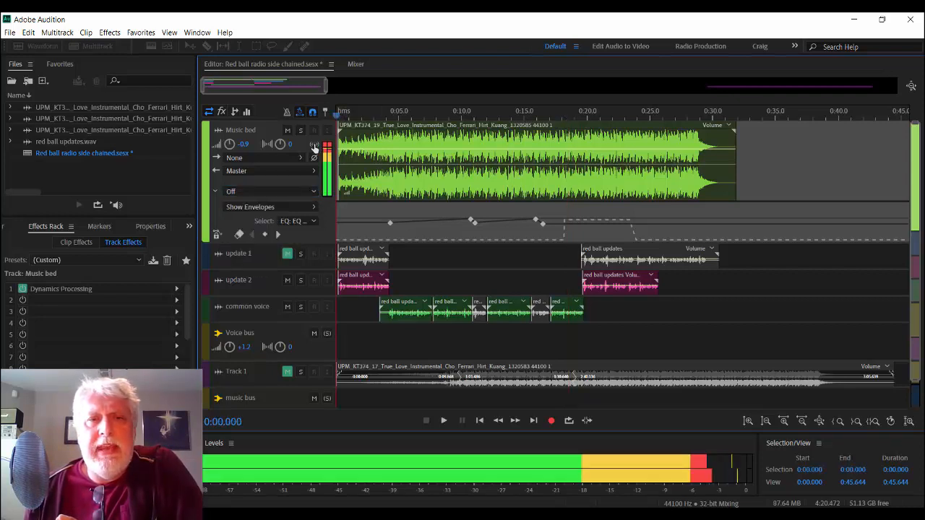
left_click(273, 207)
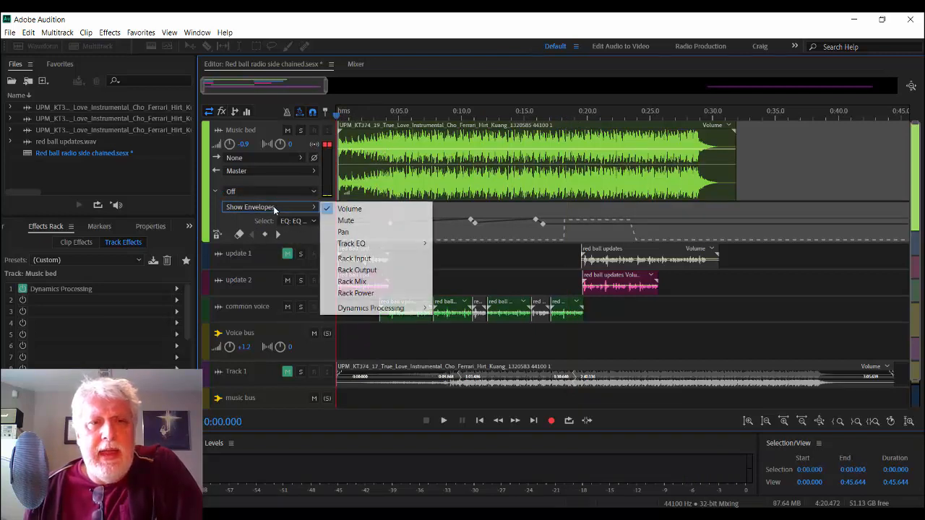
left_click(271, 191)
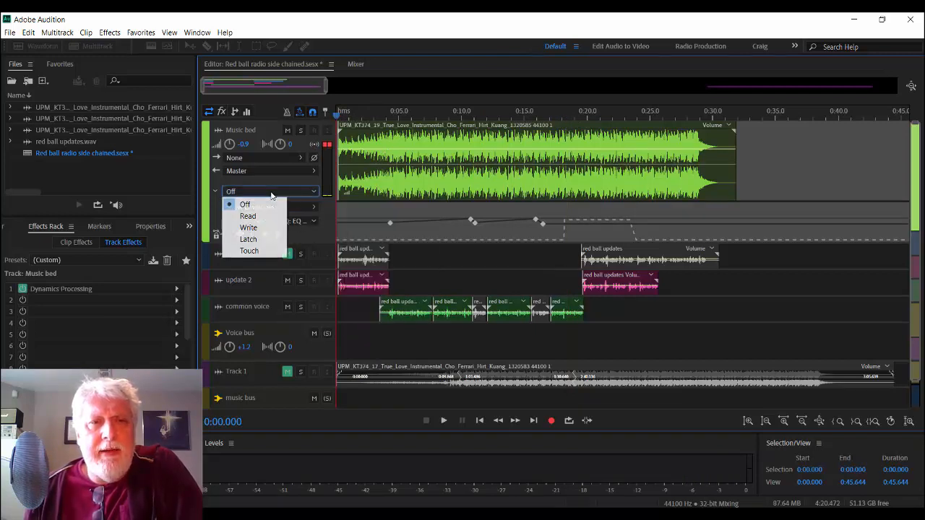
left_click(267, 229)
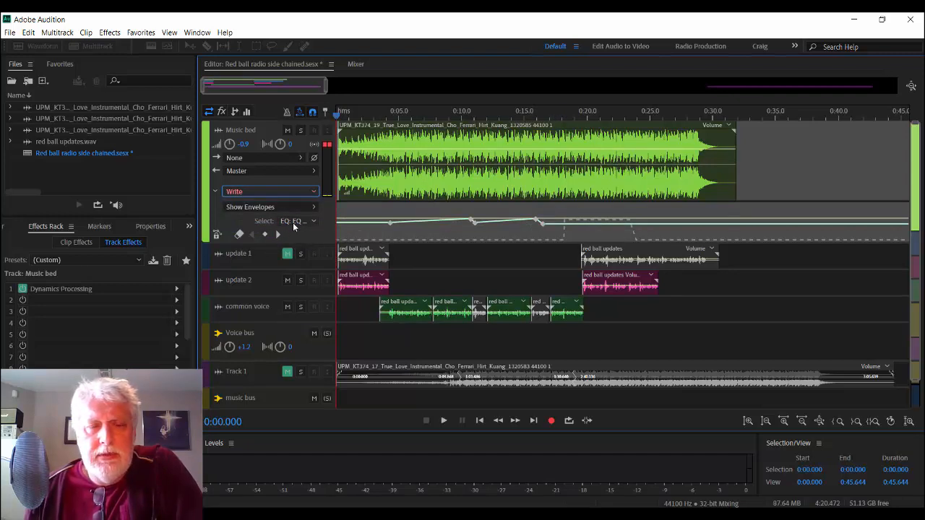
Play the session from near its start in Write mode while reshaping the Music bed's EQ Band 3 Gain envelope keyframes, and stop playback
left_click(296, 221)
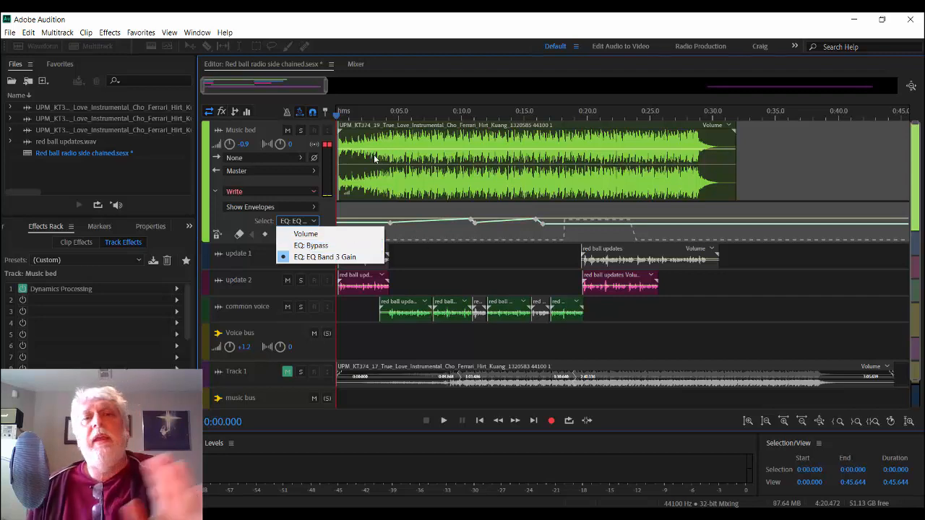
left_click(439, 172)
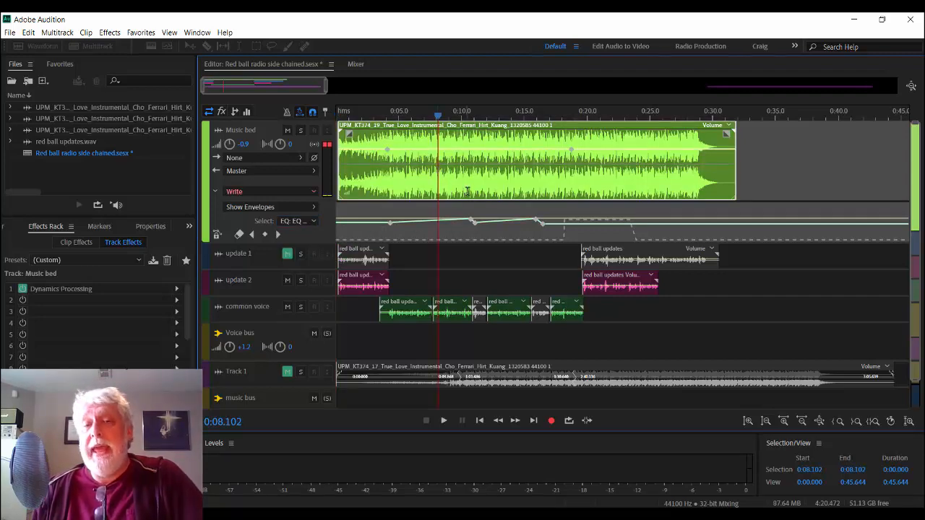
left_click(340, 208)
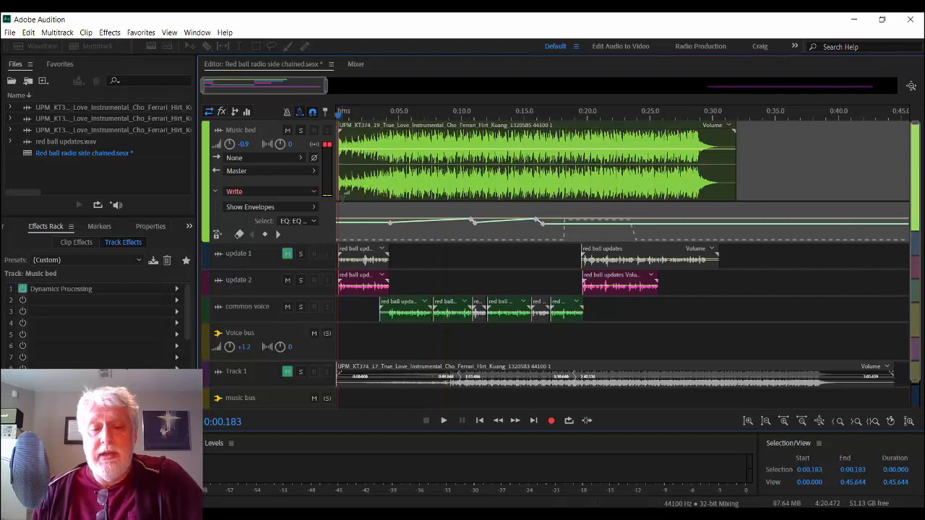
key("space")
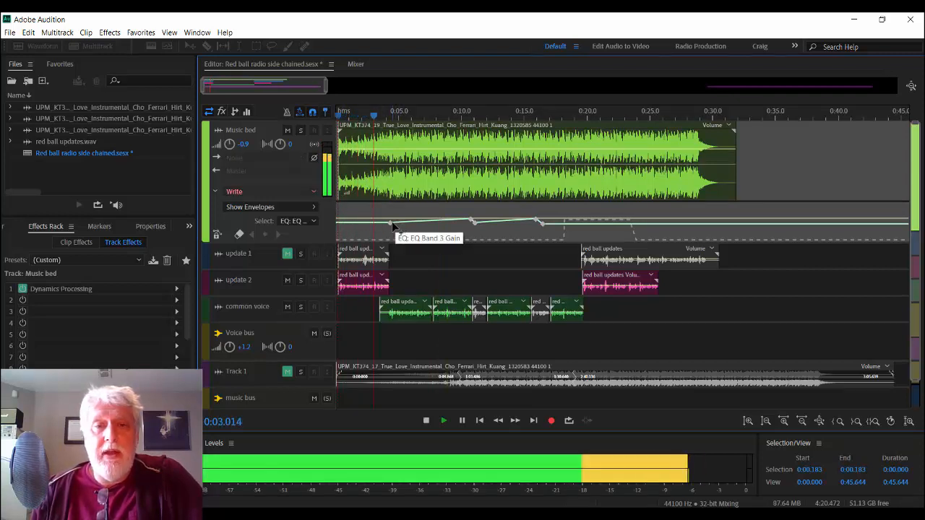
mouse_move(394, 226)
left_mouse_down()
mouse_move(405, 222)
mouse_move(400, 228)
left_mouse_up()
left_click_drag(471, 224, 507, 216)
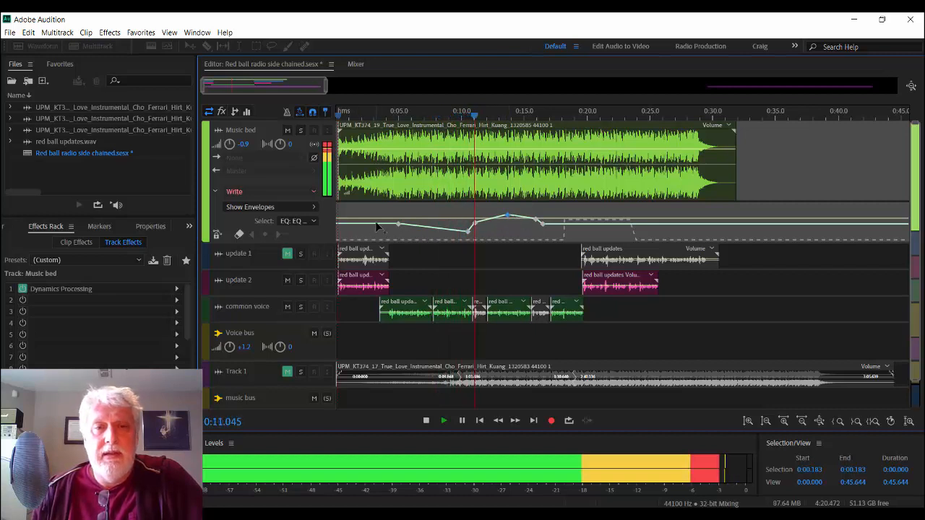
left_click_drag(398, 224, 396, 223)
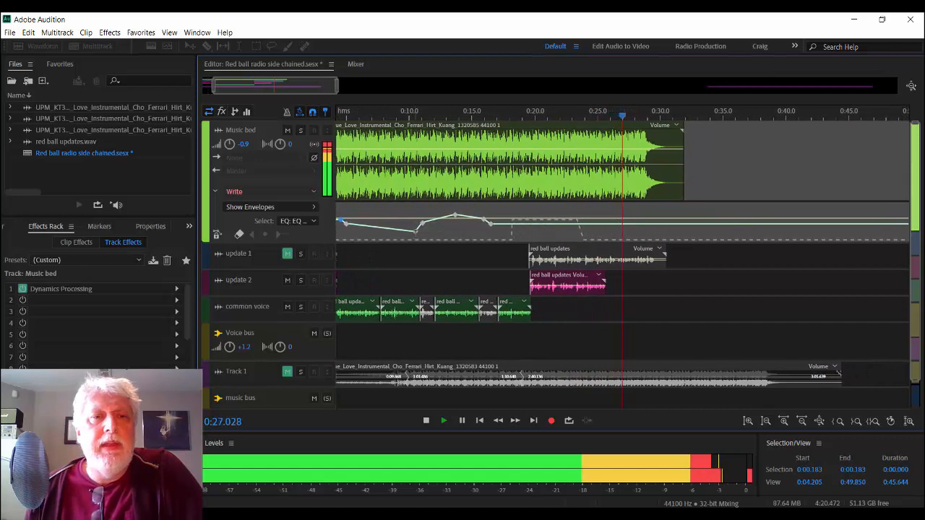
key("space")
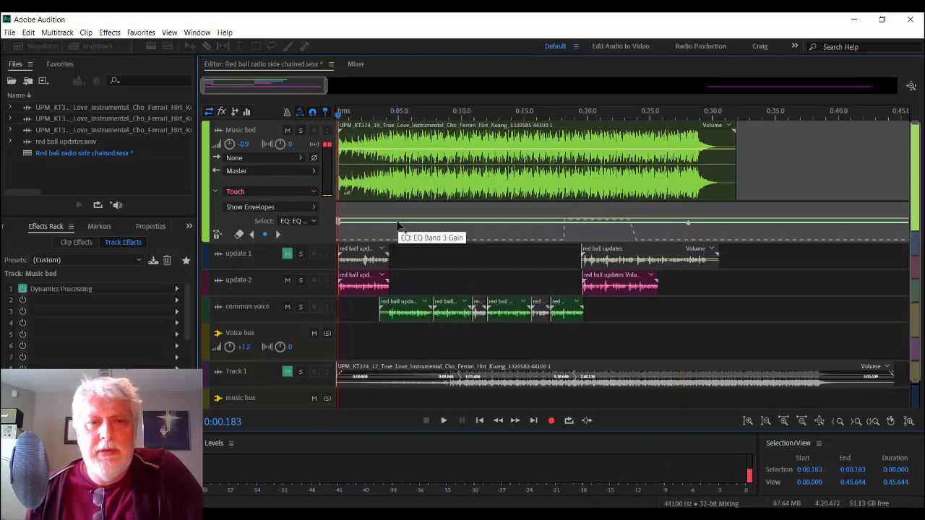
Play from near the start in Touch mode while adding EQ Band 3 Gain keyframes at about 0:04 and 0:07, and stop playback
key("space")
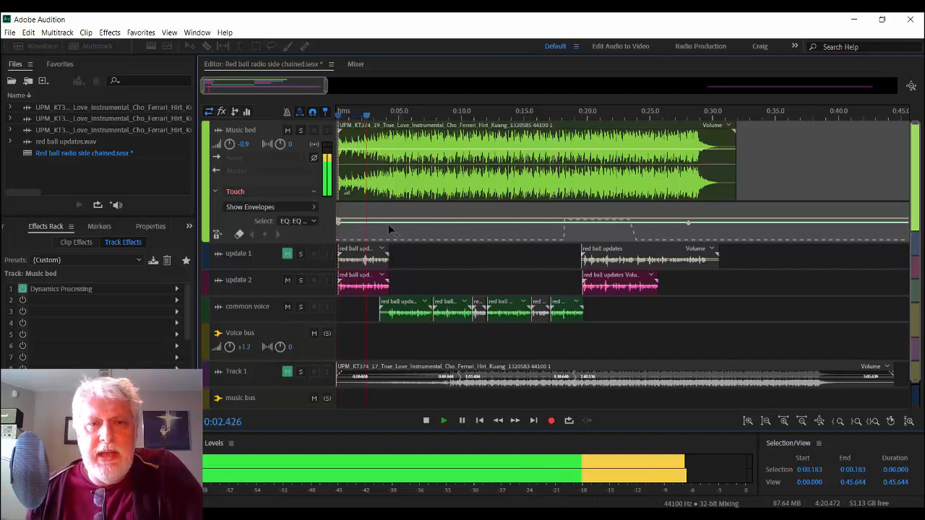
left_click_drag(388, 223, 424, 219)
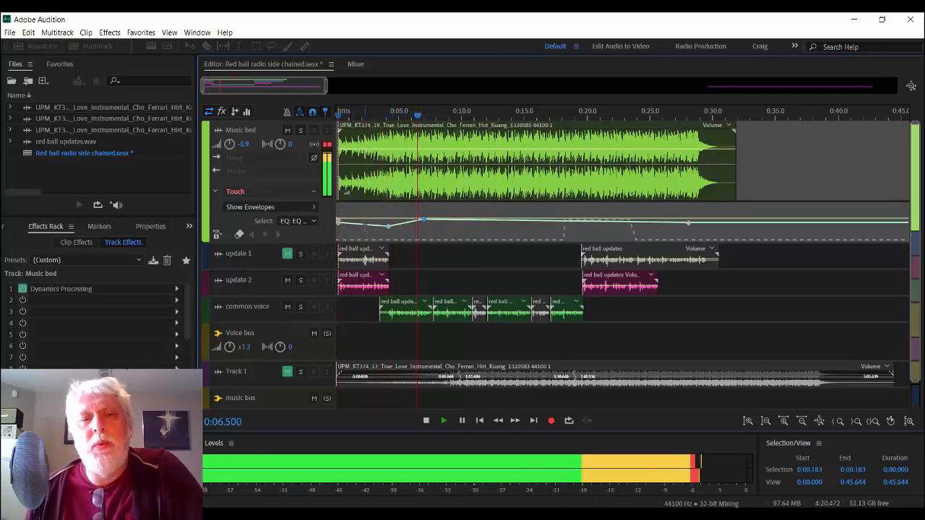
key("space")
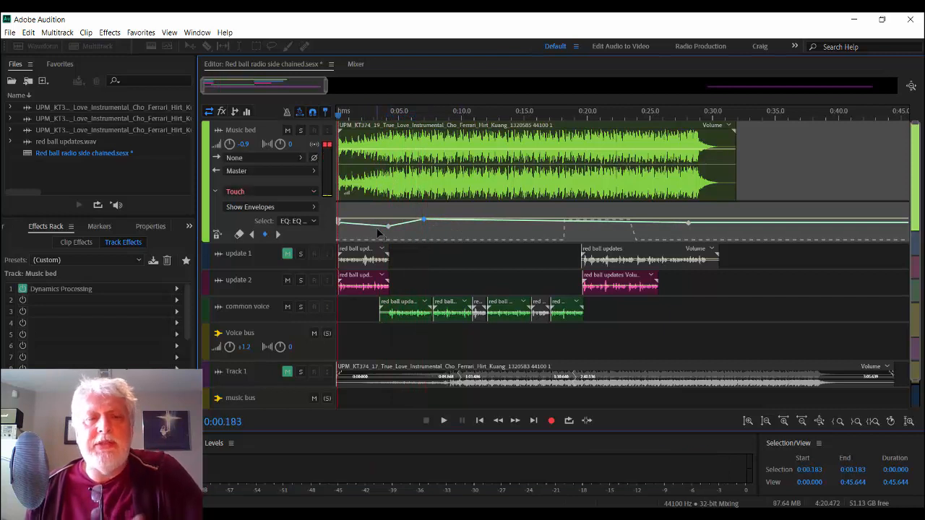
Try the Latch, Touch and Read automation modes on the Music bed, and set the mode to Off
left_click(292, 190)
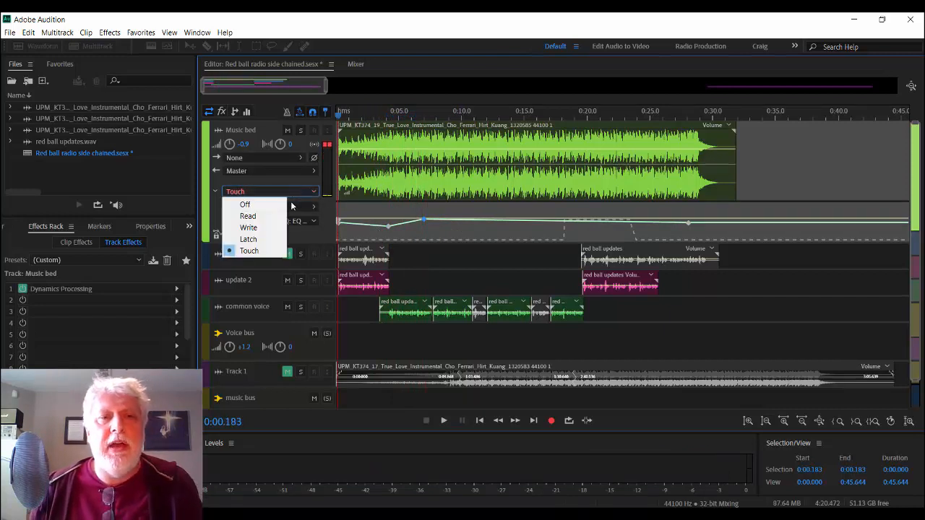
left_click(259, 240)
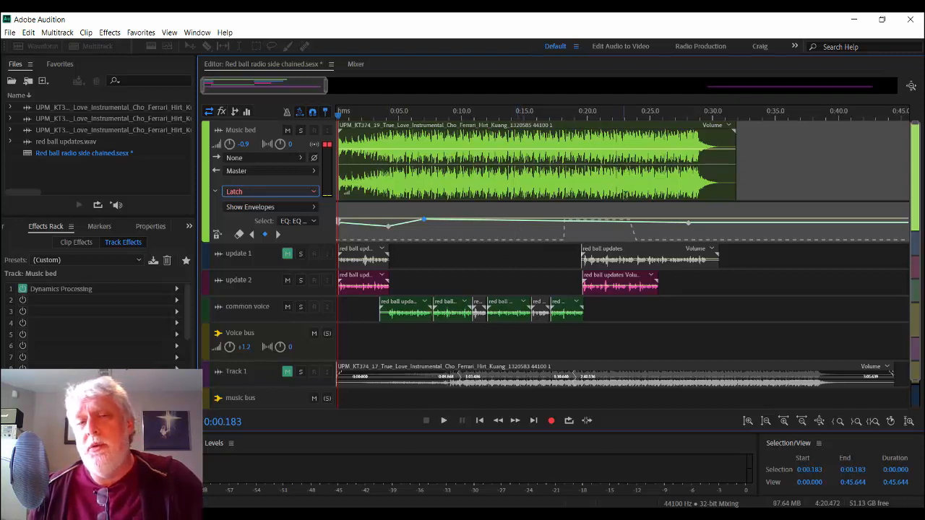
left_click(266, 192)
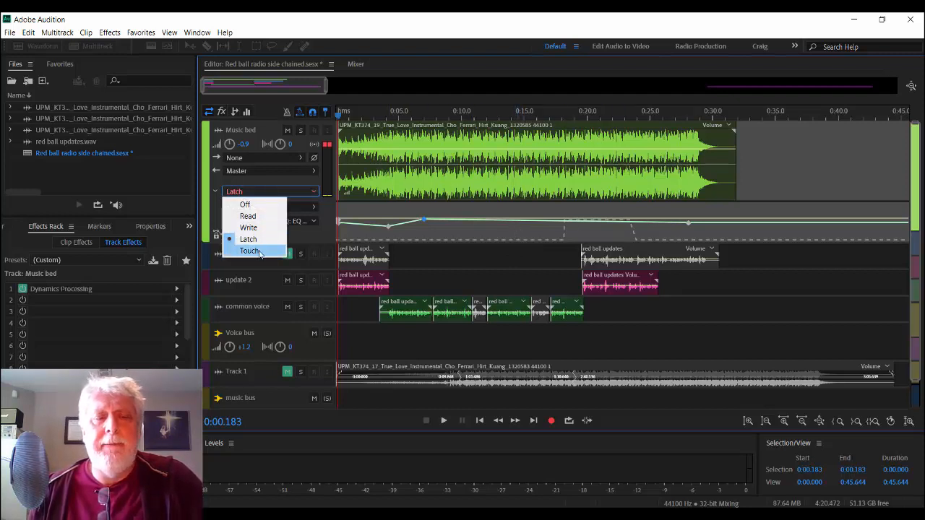
left_click(249, 250)
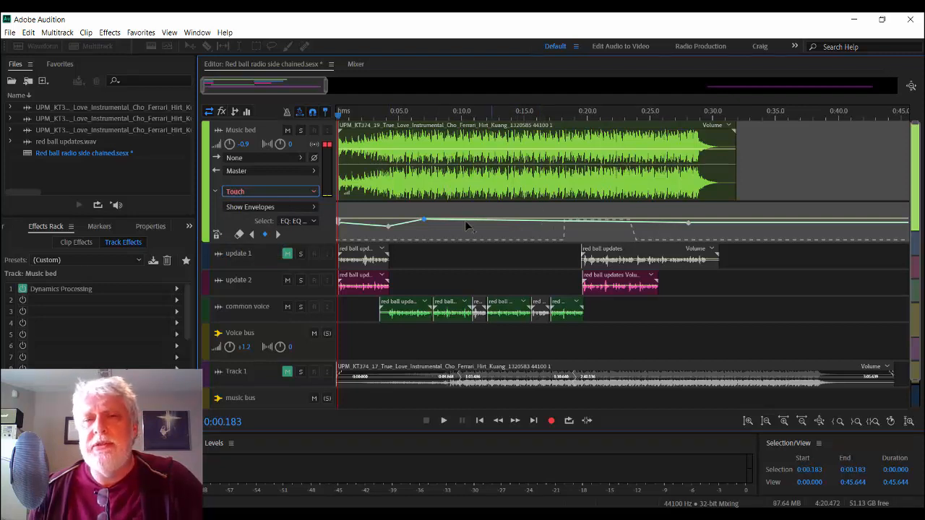
left_click(278, 192)
left_click(250, 215)
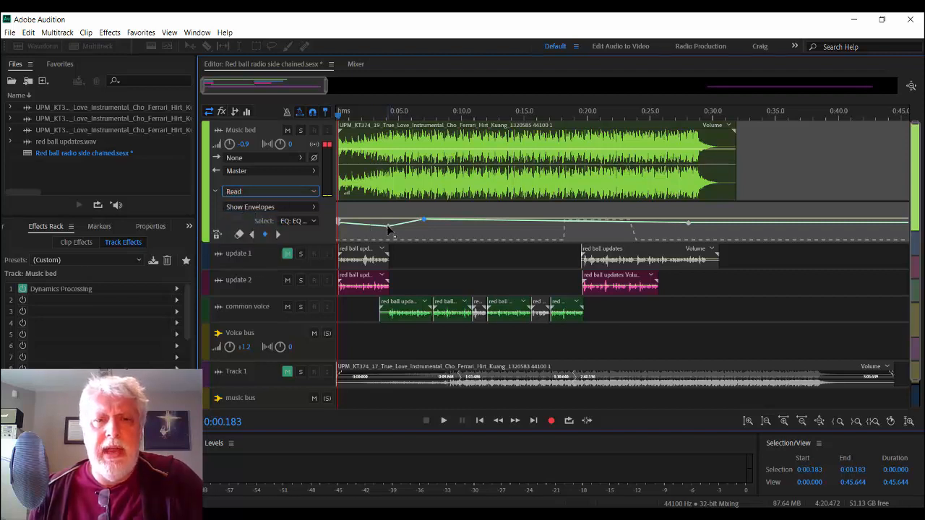
left_click(269, 193)
left_click(253, 201)
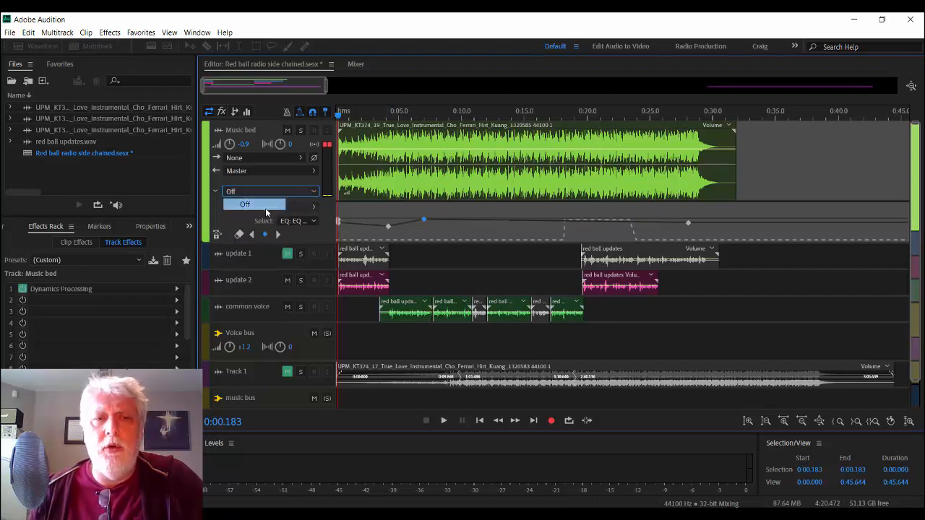
mouse_move(338, 227)
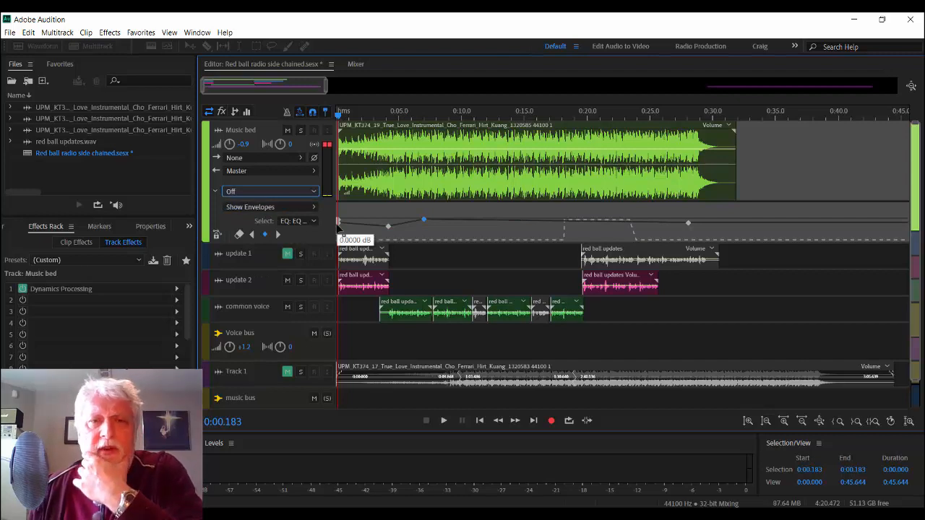
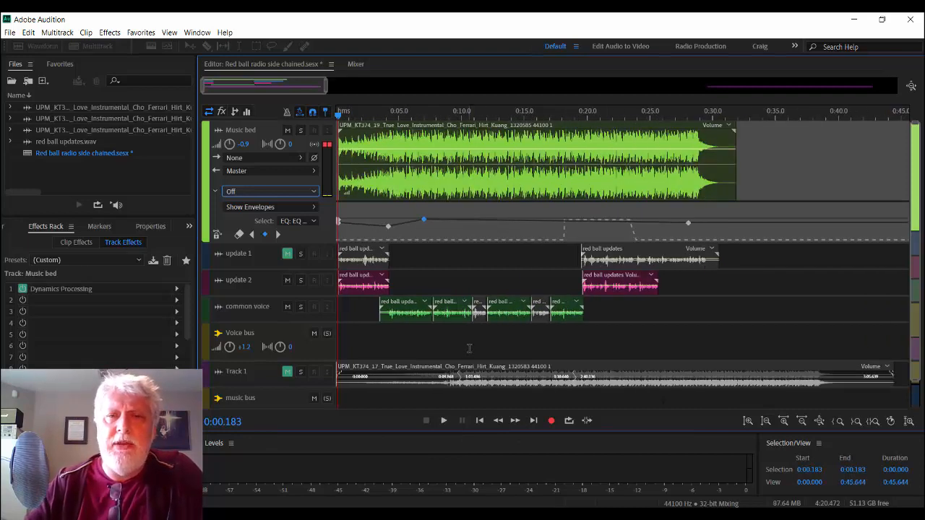
Place the UPM_KT374_17 instrumental on the common voice track at about 2:54, in the empty area beyond the spot
key("equal")
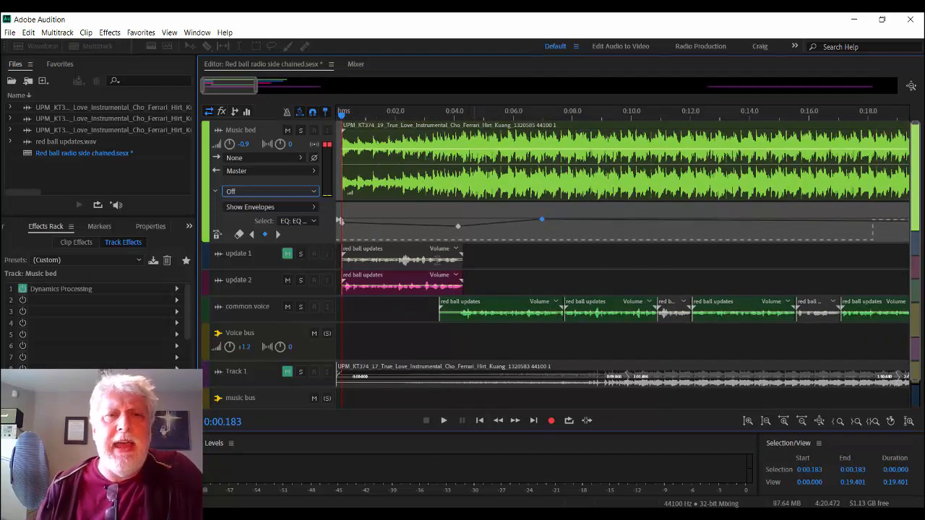
left_click_drag(232, 86, 766, 145)
key("minus")
key("minus")
key("minus")
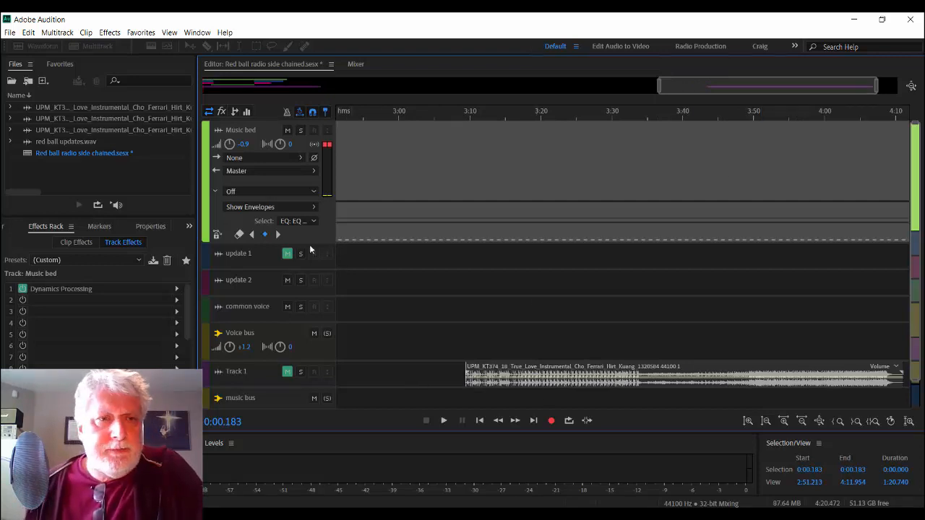
left_click_drag(162, 135, 359, 319)
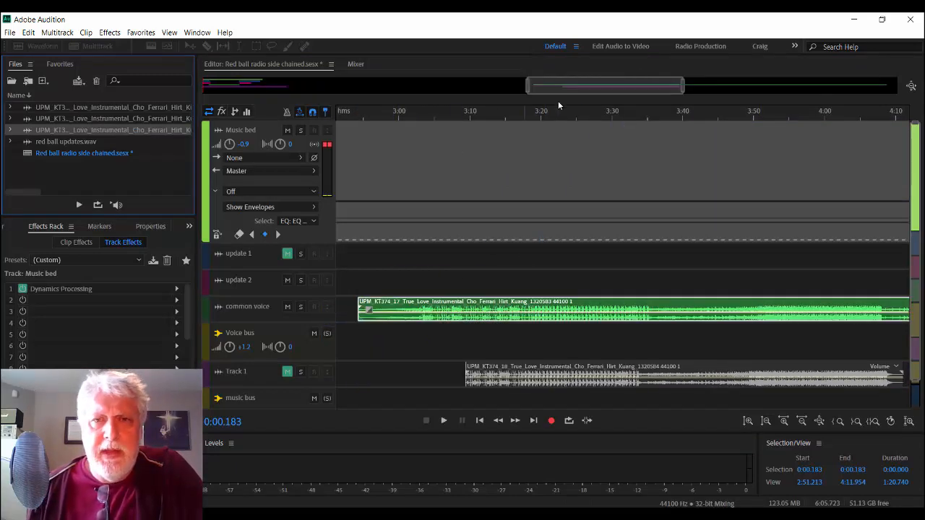
Delete the UPM_KT374_18 clip from Track 1 in the later part of the session
left_click_drag(558, 84, 239, 85)
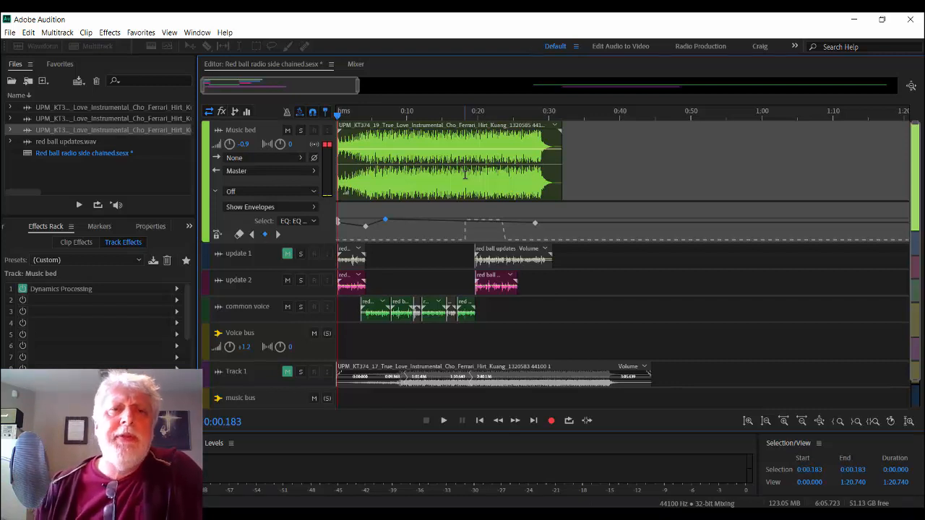
left_click_drag(295, 94, 618, 88)
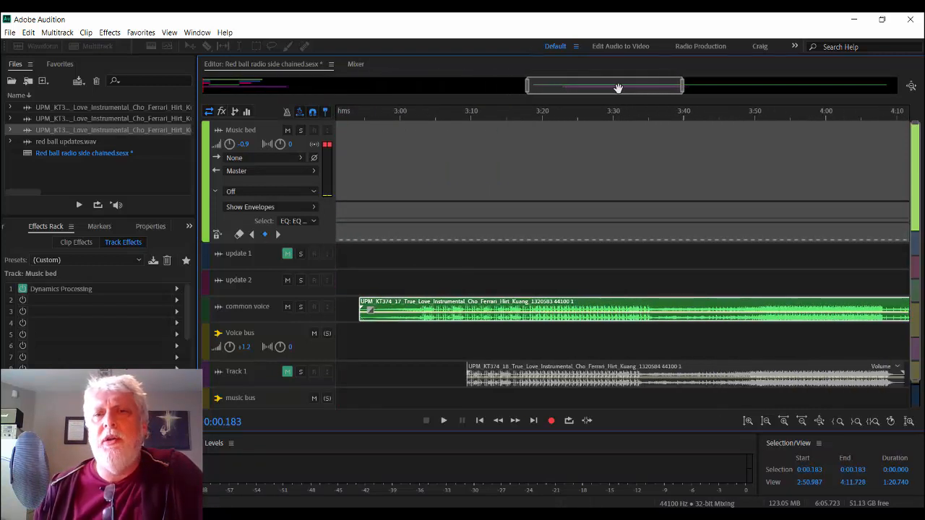
left_click_drag(684, 89, 899, 88)
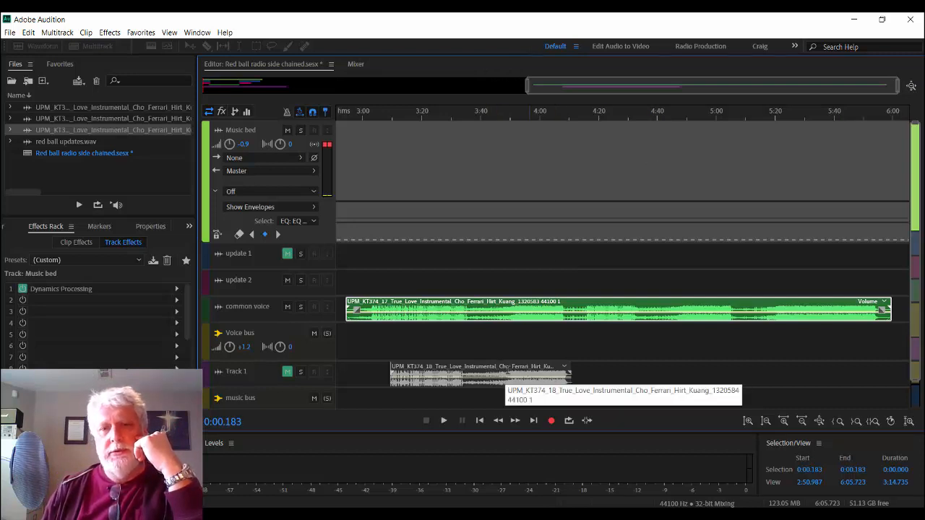
left_click(514, 380)
key("Delete")
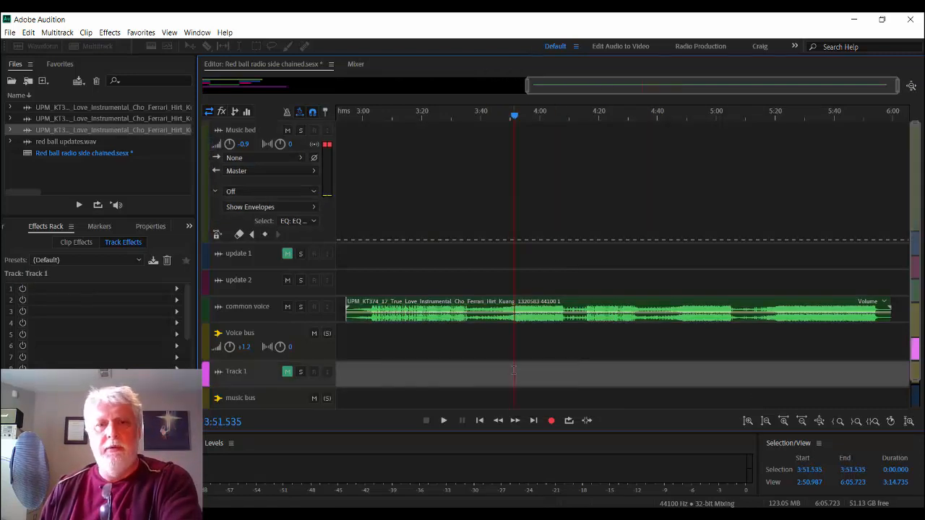
Place the UPM_KT374_18 file on the update 2 track at about 3:00, and move the UPM_KT374_17 clip to Track 1 at about 3:09
left_click_drag(108, 117, 359, 272)
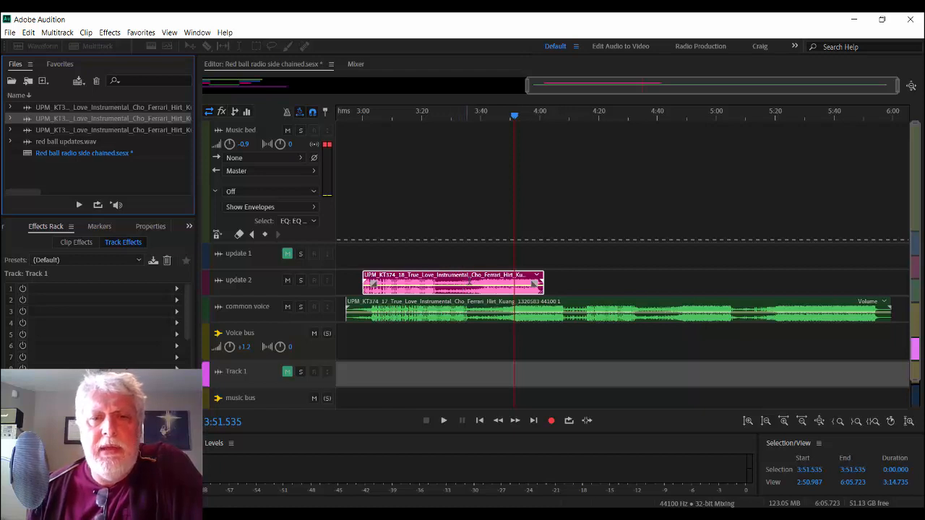
scroll(469, 309, "down", 1)
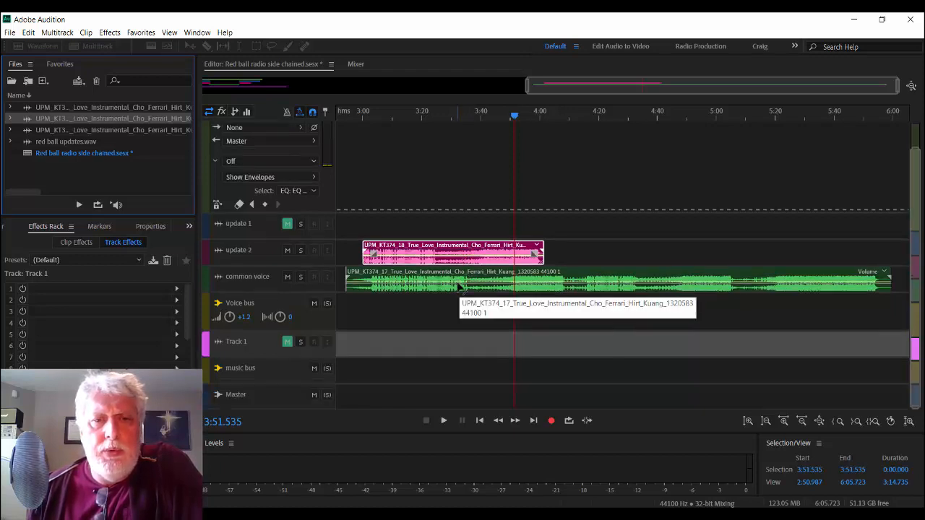
left_click_drag(464, 280, 514, 360)
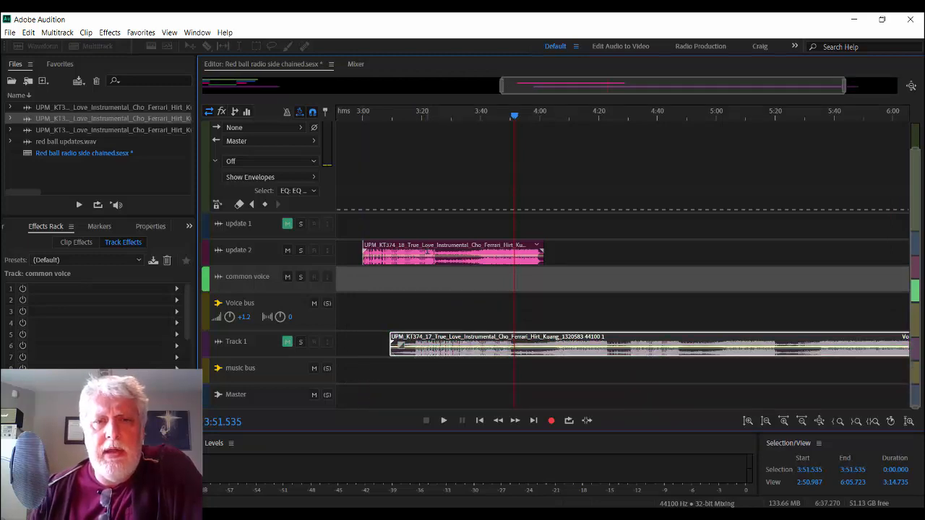
Turn on looping for the UPM_KT374_18 clip on the update 2 track
left_click(427, 254)
right_click(427, 255)
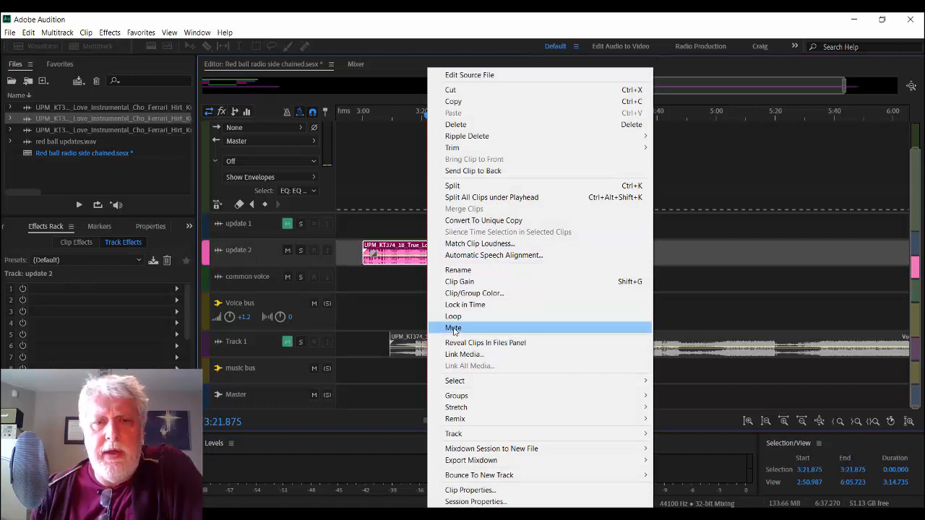
left_click(454, 318)
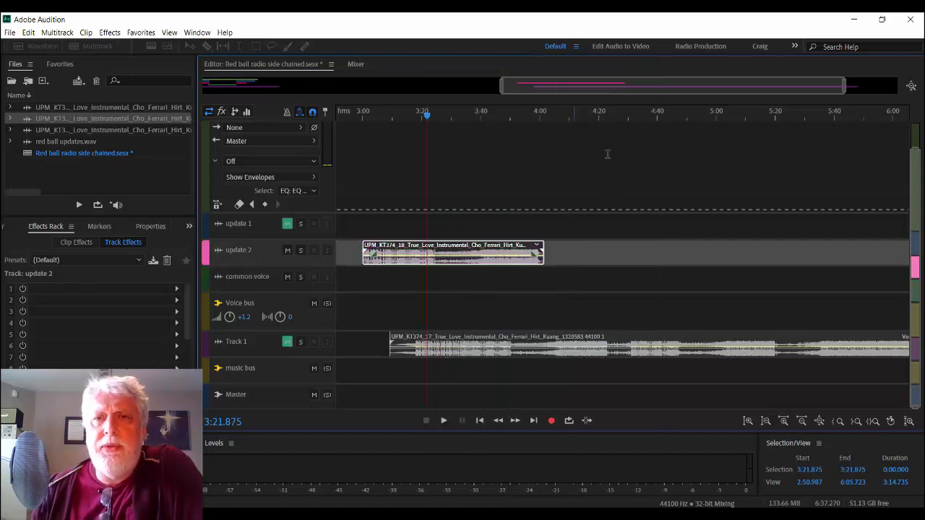
Enable Remix on the UPM_KT374_17 clip on Track 1
left_click_drag(844, 91, 879, 87)
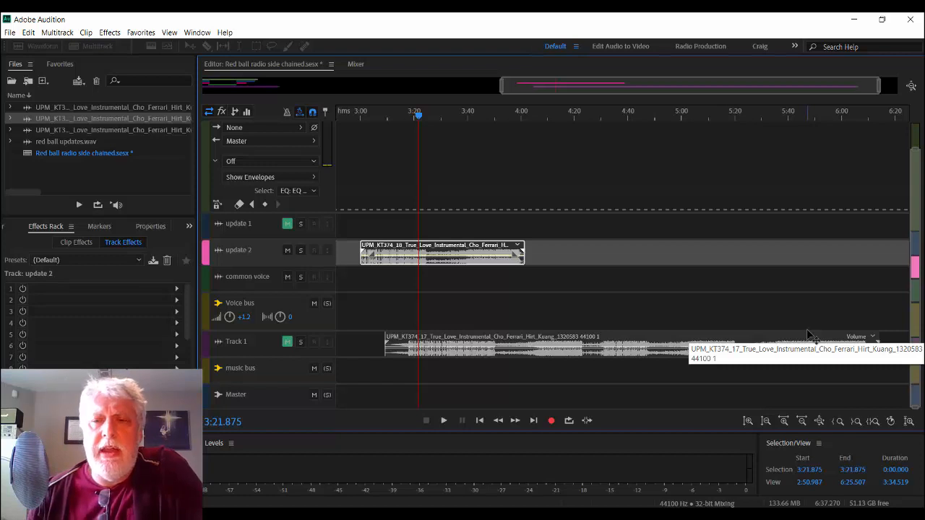
left_click(771, 303)
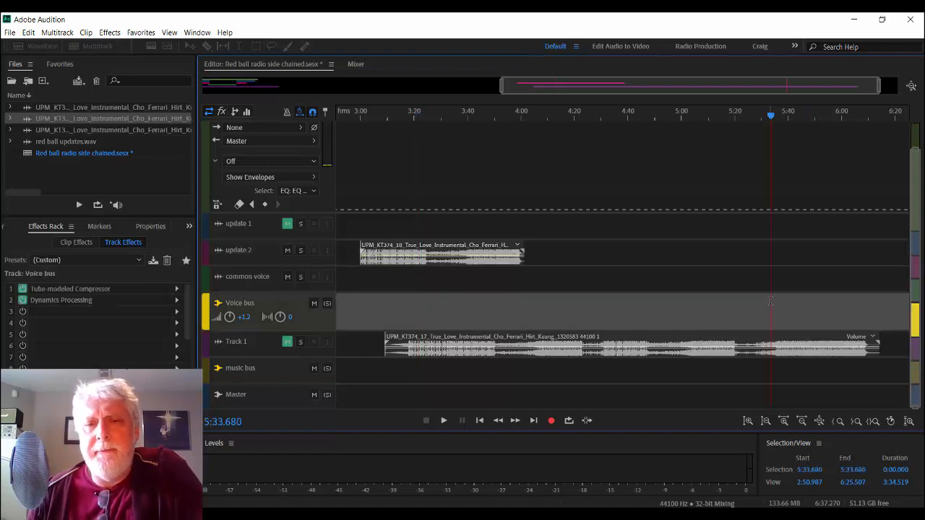
left_click(668, 339)
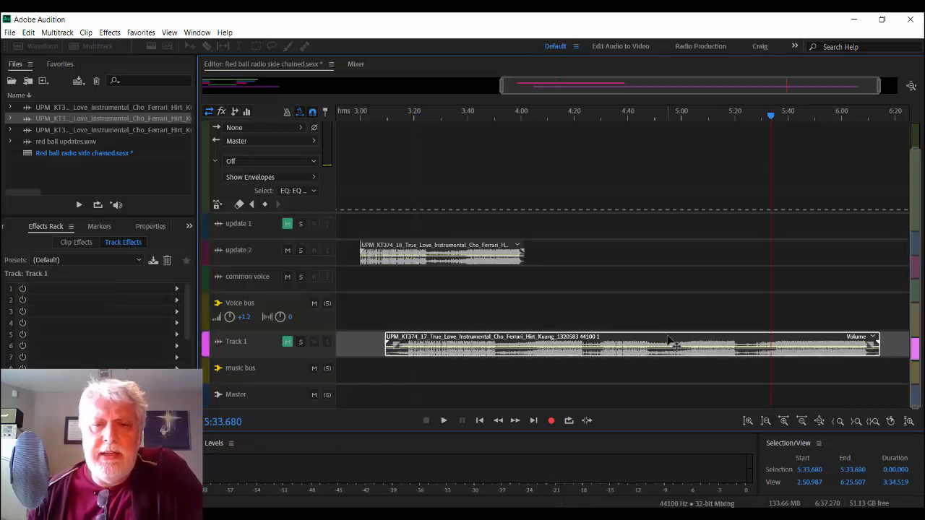
right_click(668, 339)
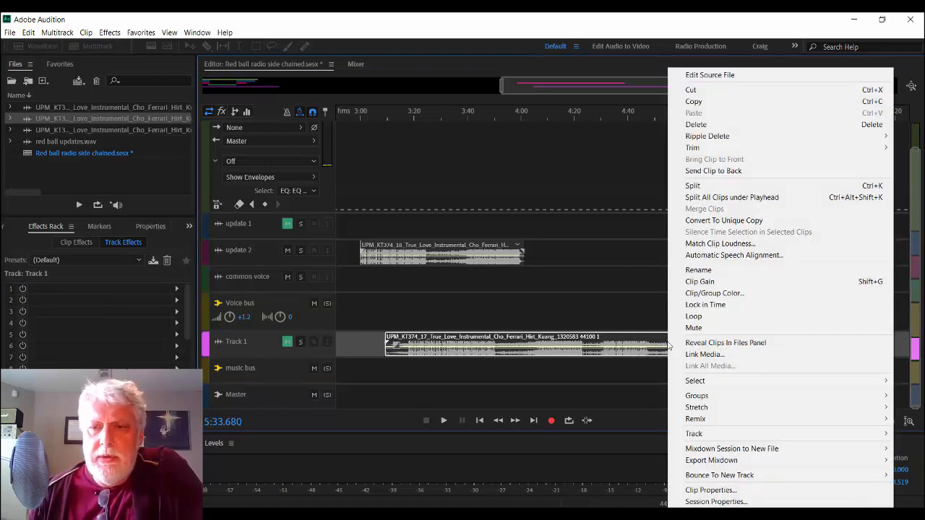
mouse_move(696, 424)
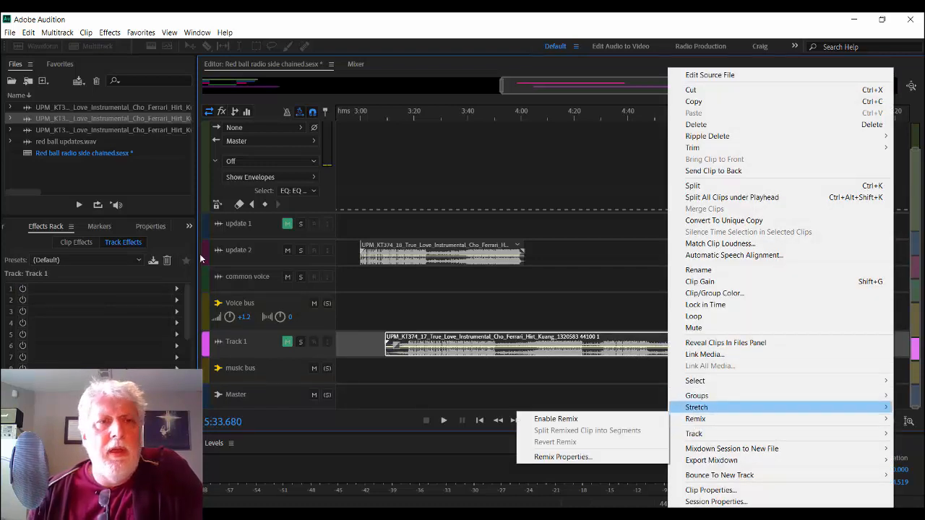
left_click(86, 33)
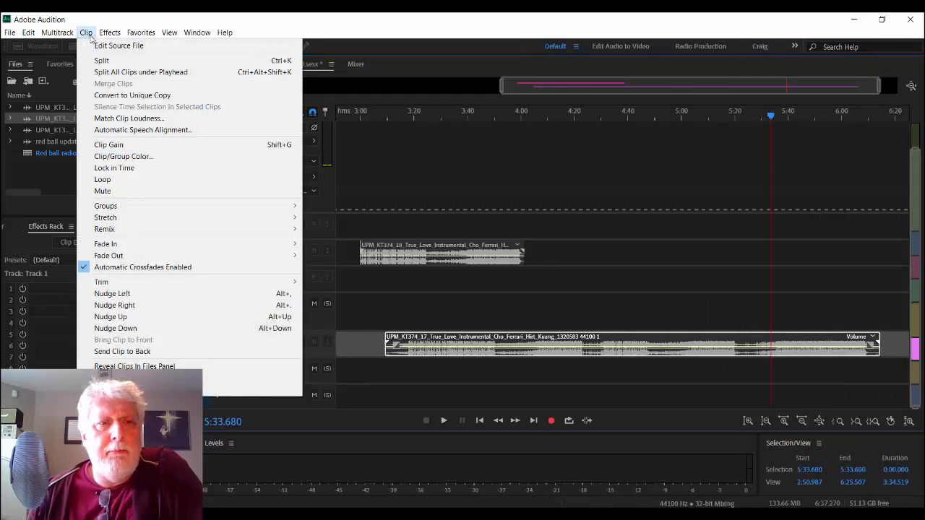
mouse_move(169, 230)
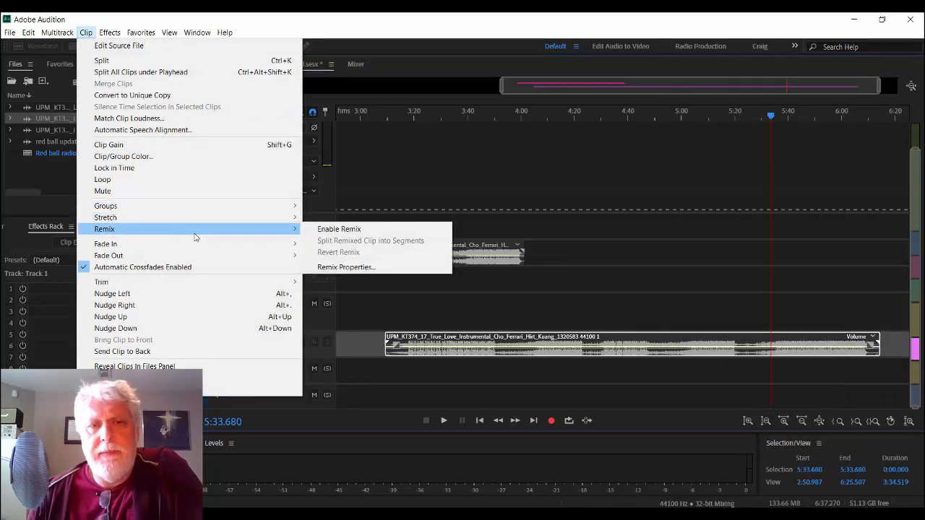
left_click(331, 230)
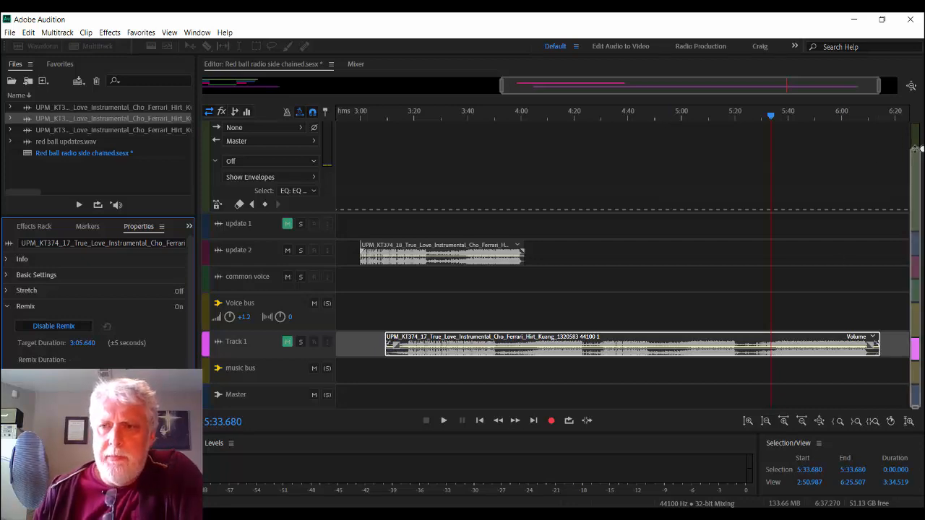
Move the UPM_KT374_17 clip on Track 1 to start at 3:00 and shorten its remix target duration to about 0:29
left_click_drag(913, 149, 908, 325)
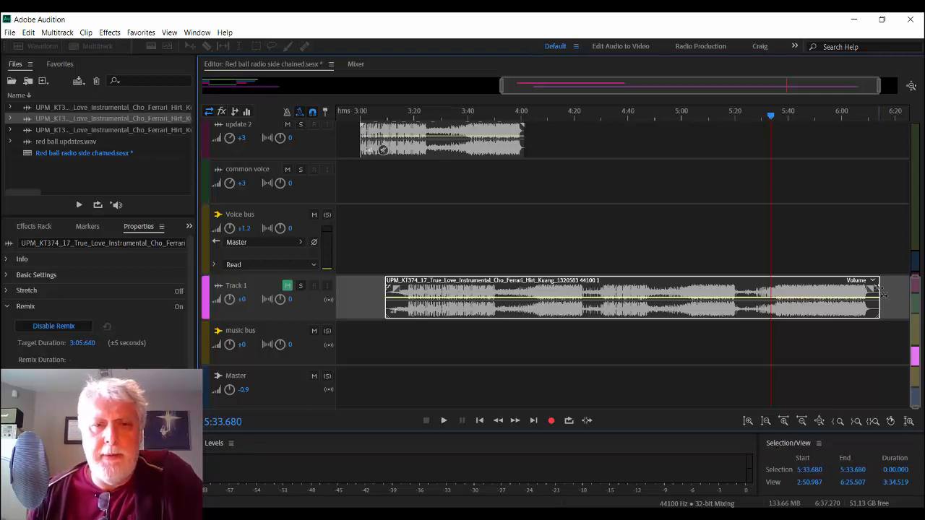
left_click(358, 180)
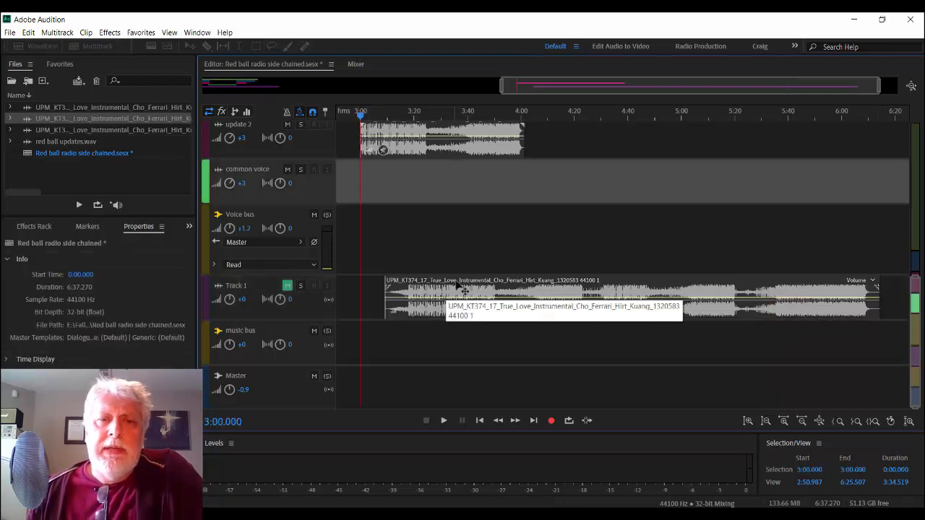
left_click_drag(458, 289, 433, 290)
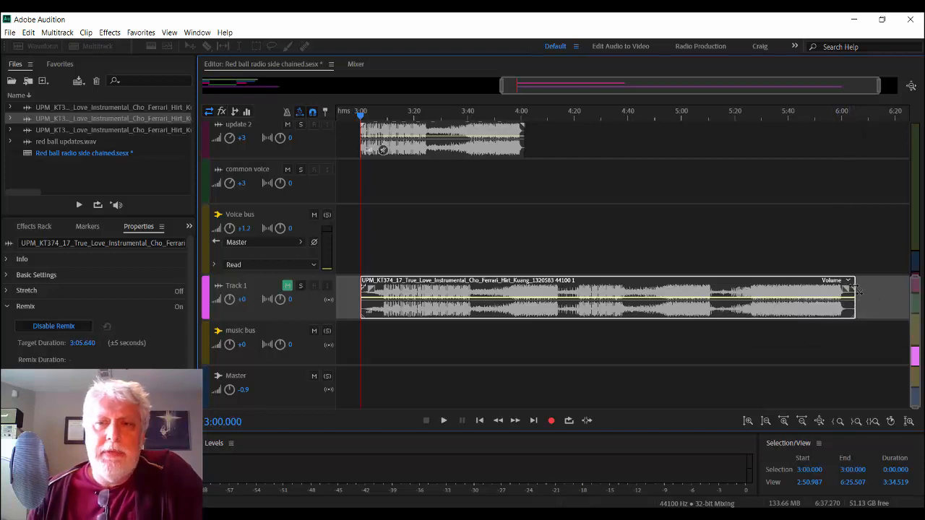
left_click_drag(856, 289, 440, 292)
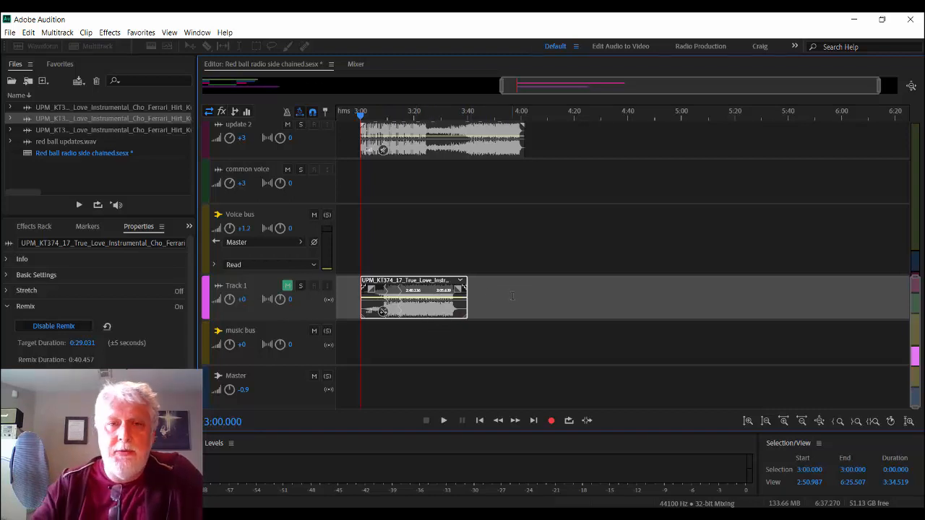
Measure the main musical section of the shortened Track 1 clip, between its fade-in and final tail, with a time selection
key("equal")
key("equal")
key("equal")
key("equal")
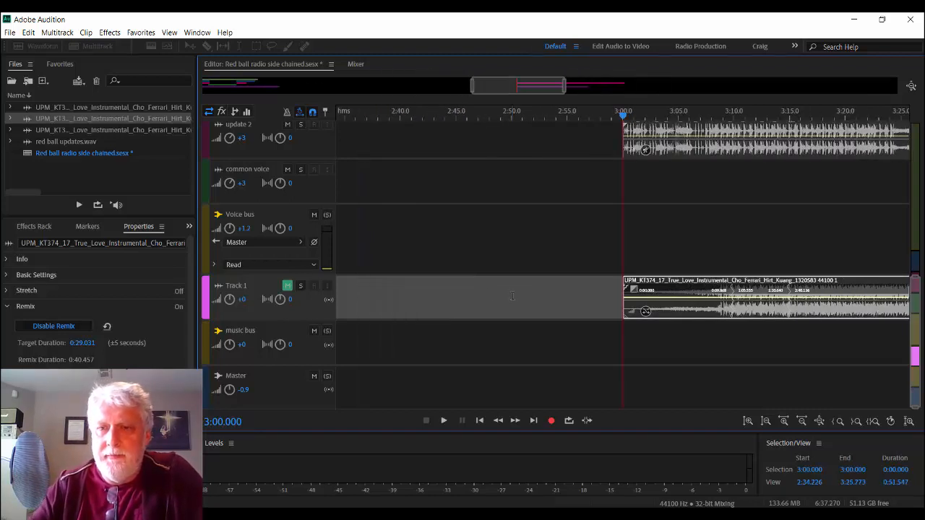
left_click_drag(520, 87, 560, 88)
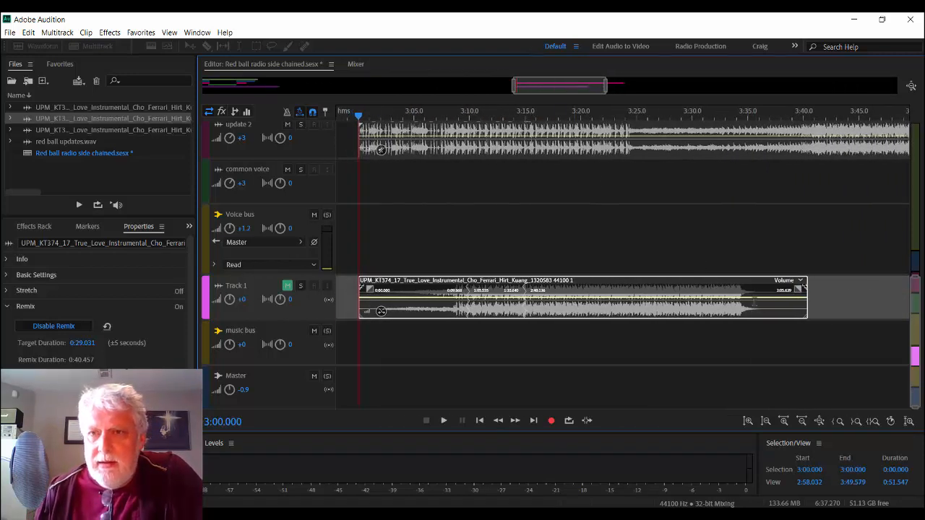
left_click_drag(743, 263, 416, 326)
left_click(746, 337)
left_click(722, 333)
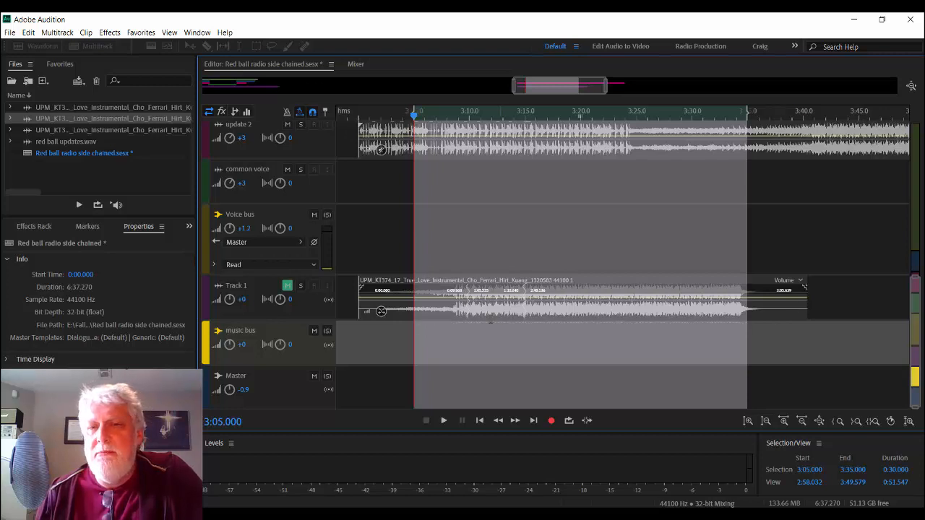
left_click(560, 385)
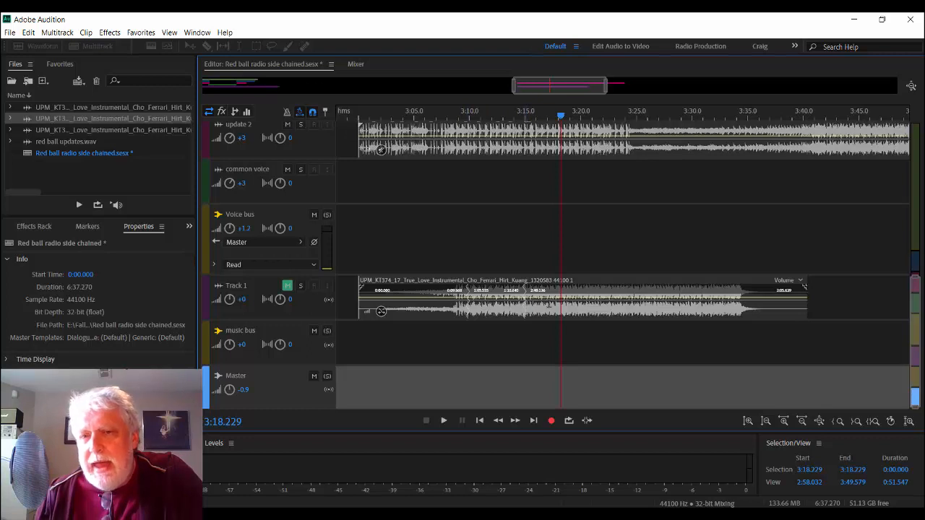
Unmute and solo Track 1, and play the remixed clip from about 3:03 to hear its transitions and ending
left_click(373, 328)
left_click(289, 298)
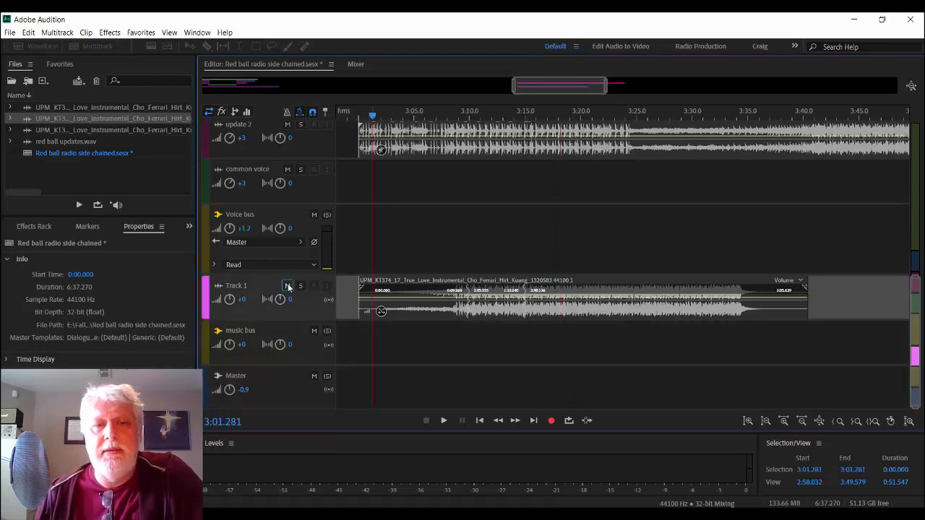
left_click(300, 286)
left_click(393, 334)
key("space")
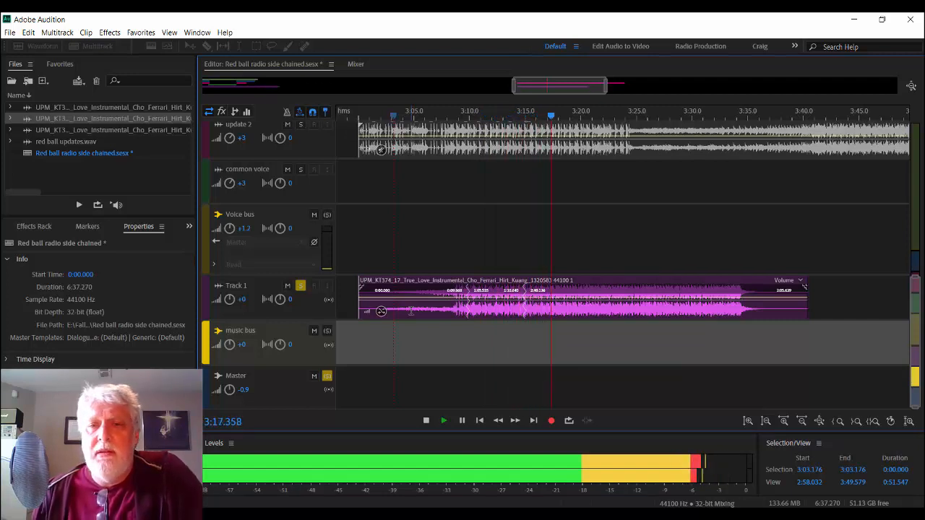
key("space")
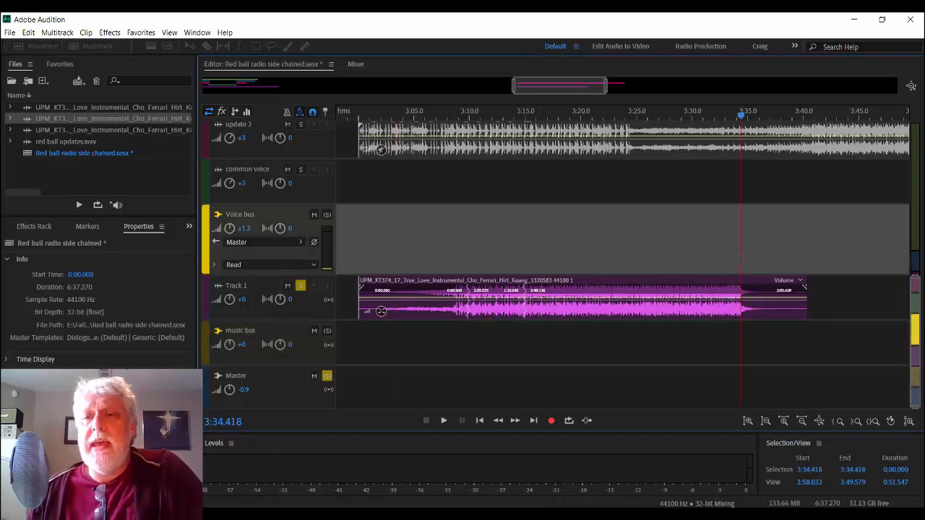
Check the span from 3:05 to the clip's closing note, and set Track 1 back to muted with solo off
left_click_drag(740, 262, 413, 300)
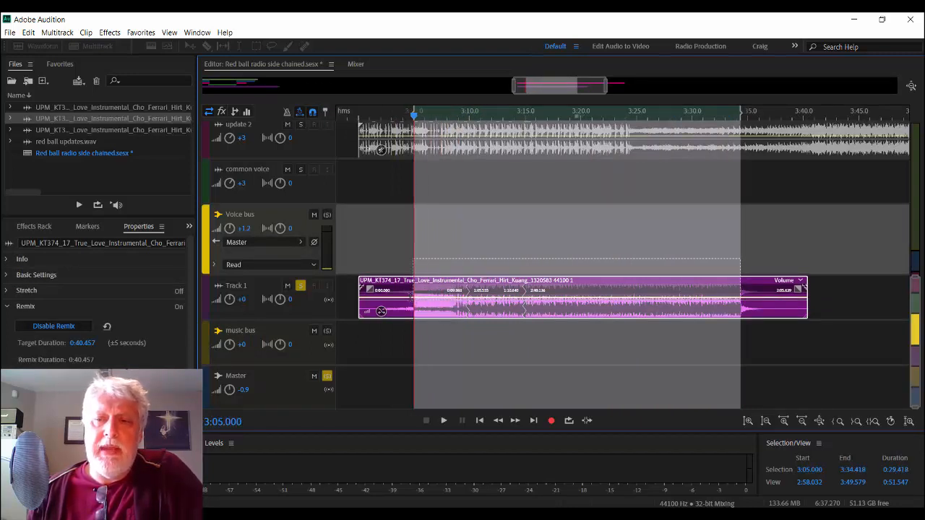
left_click(599, 215)
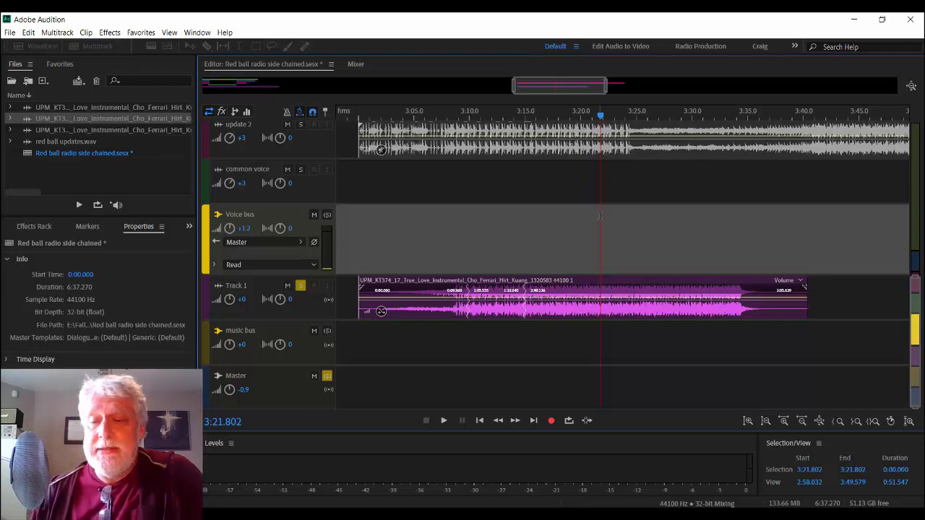
left_click(301, 285)
left_click(288, 286)
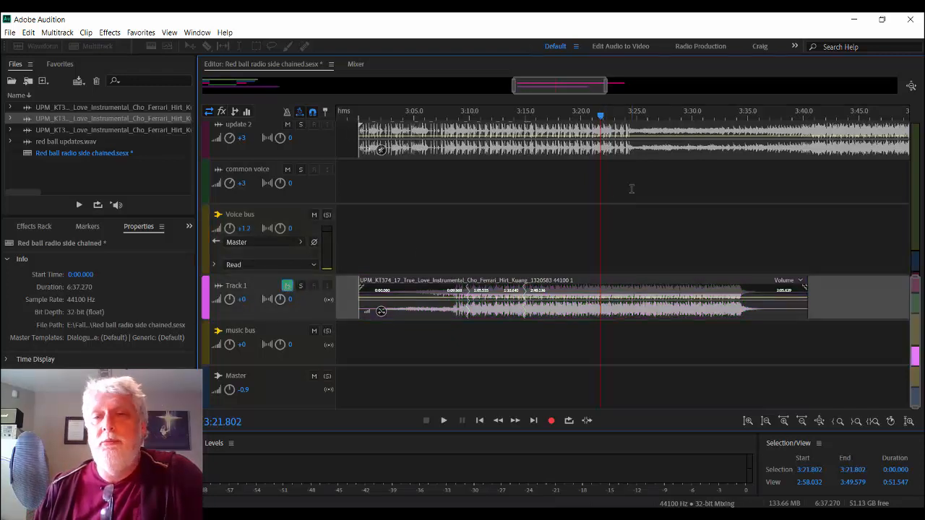
Extend the remixed UPM_KT374_17 clip on Track 1 to a target duration of about 0:45
scroll(632, 195, "up", 1)
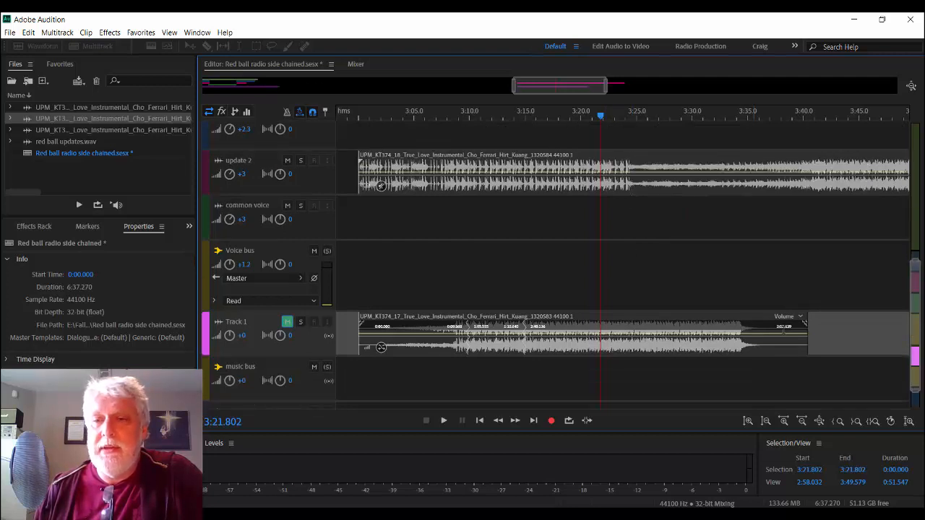
left_click_drag(807, 324, 819, 325)
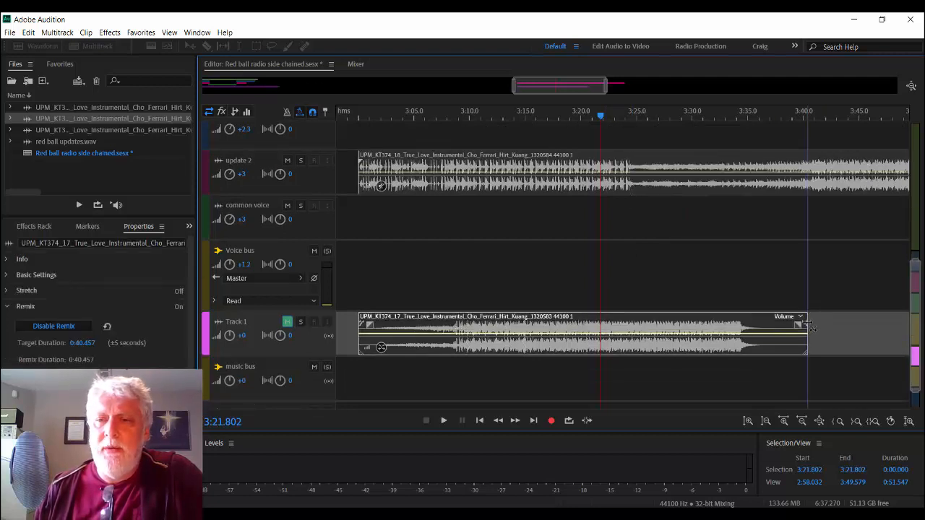
left_click_drag(851, 324, 909, 323)
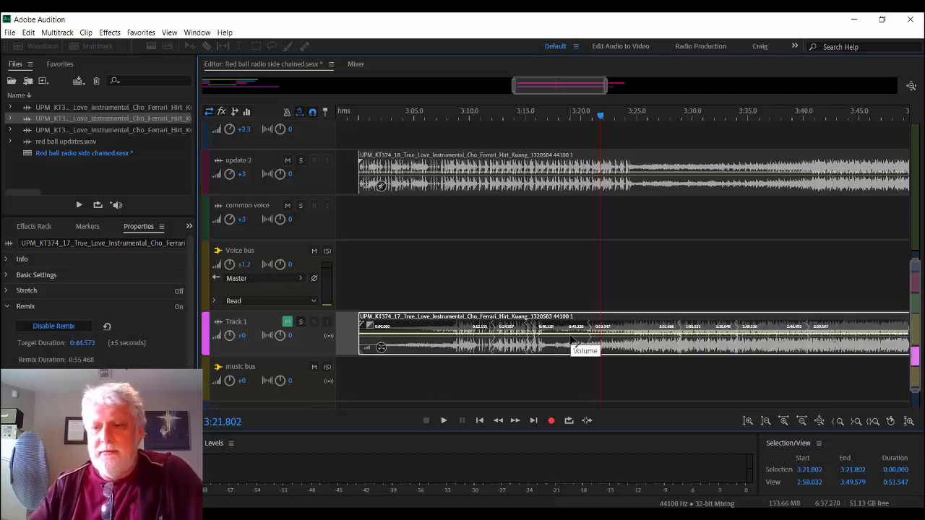
key("minus")
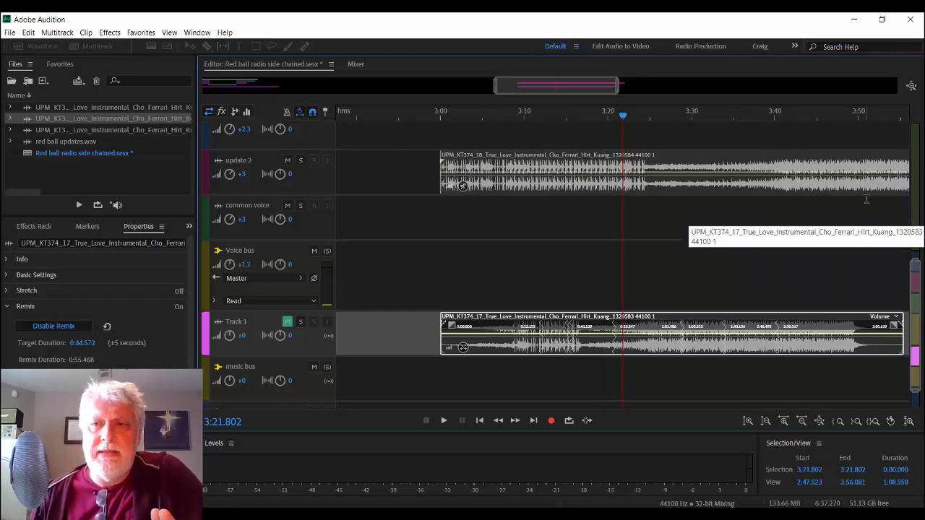
Measure the main musical section of the extended remix on Track 1 with time selections ending near the final note
left_click(853, 288)
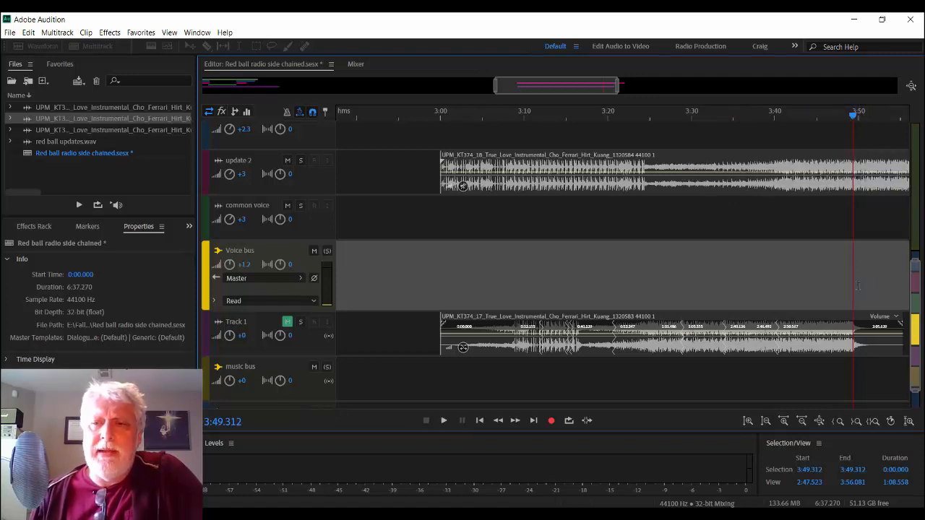
left_click_drag(855, 286, 533, 285)
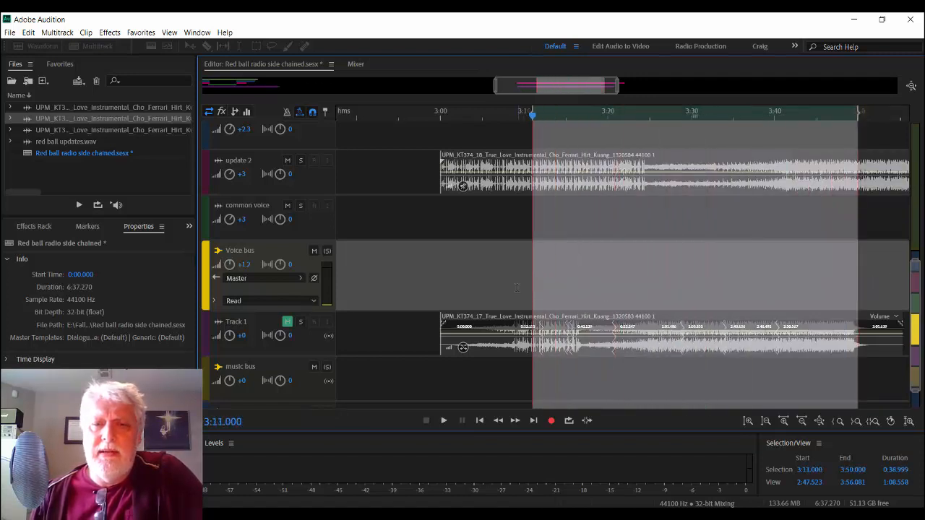
left_click(516, 286)
left_click_drag(849, 298, 506, 321)
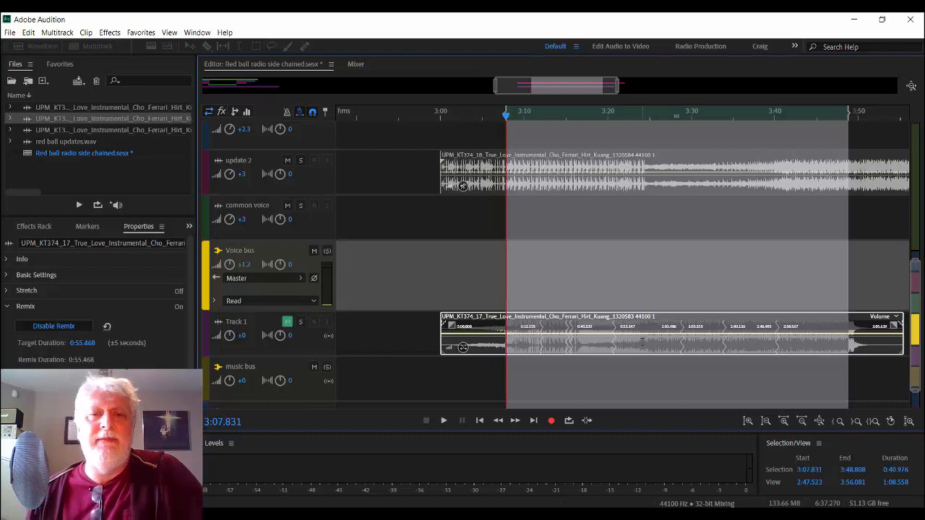
left_click(483, 259)
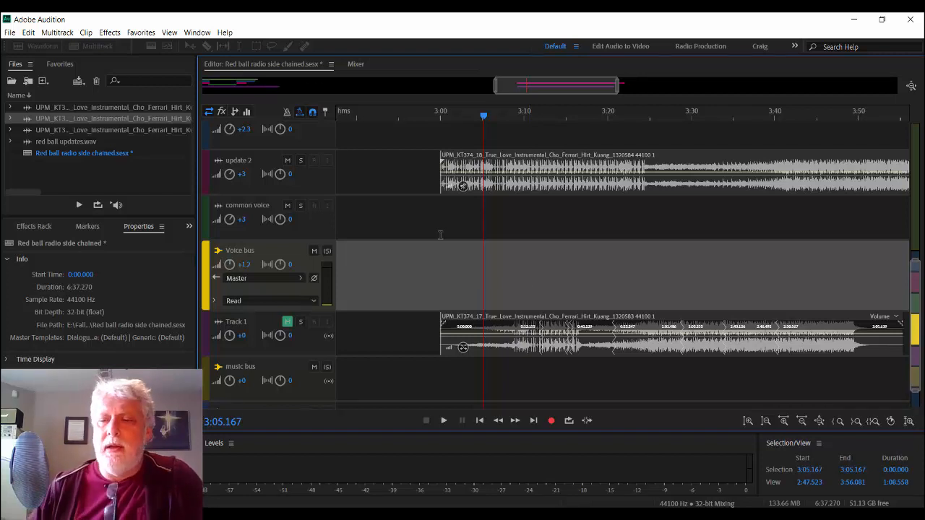
Move the UPM_KT374_18 clip on update 2 to start at about 2:10 and place the playhead at about 2:23
key("minus")
key("minus")
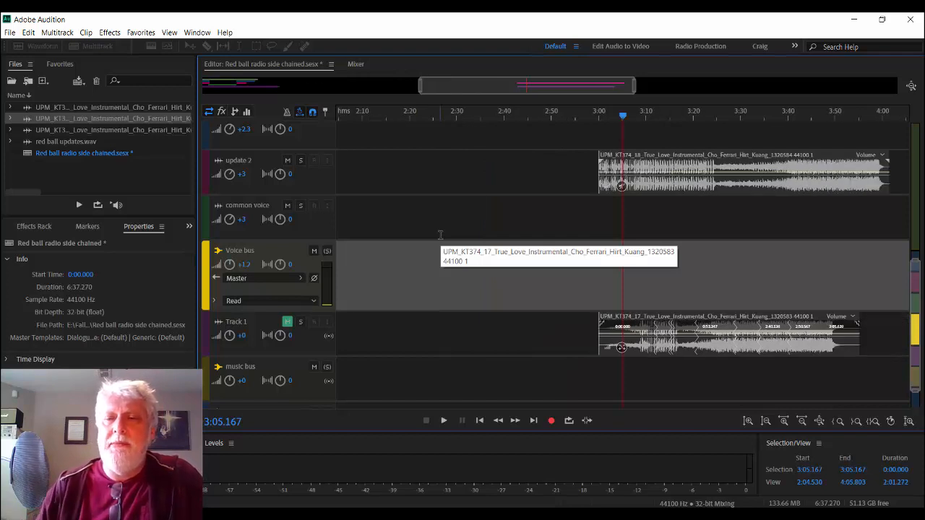
left_click_drag(720, 180, 483, 180)
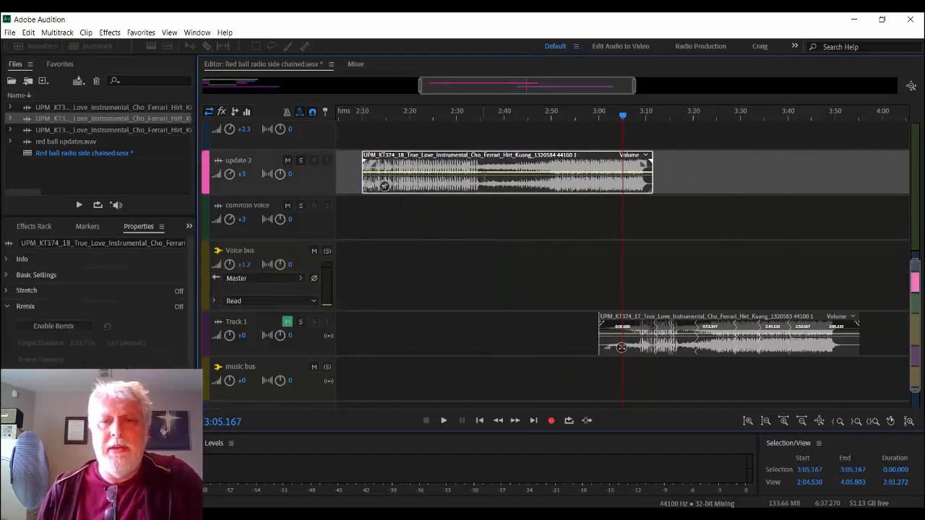
left_click(425, 189)
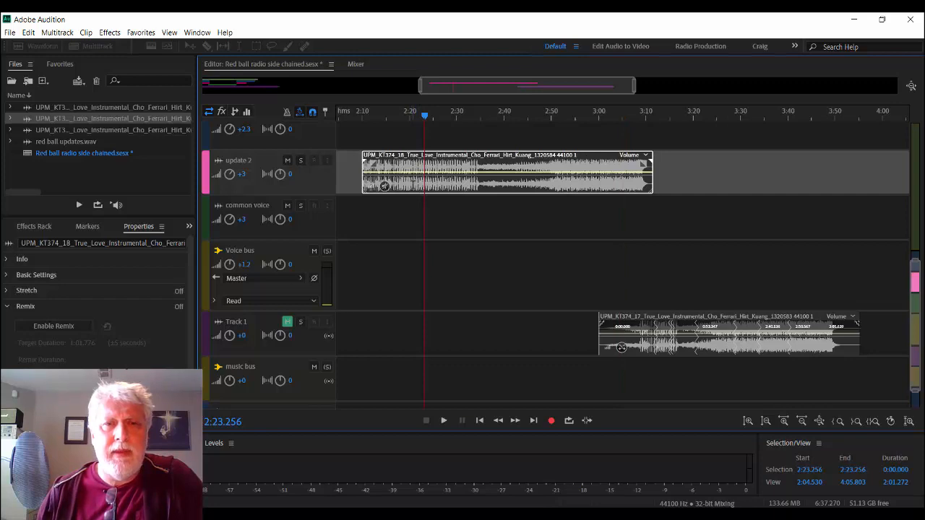
Unmute the UPM_KT374_18 clip on update 2 and enable Remix for it
right_click(416, 185)
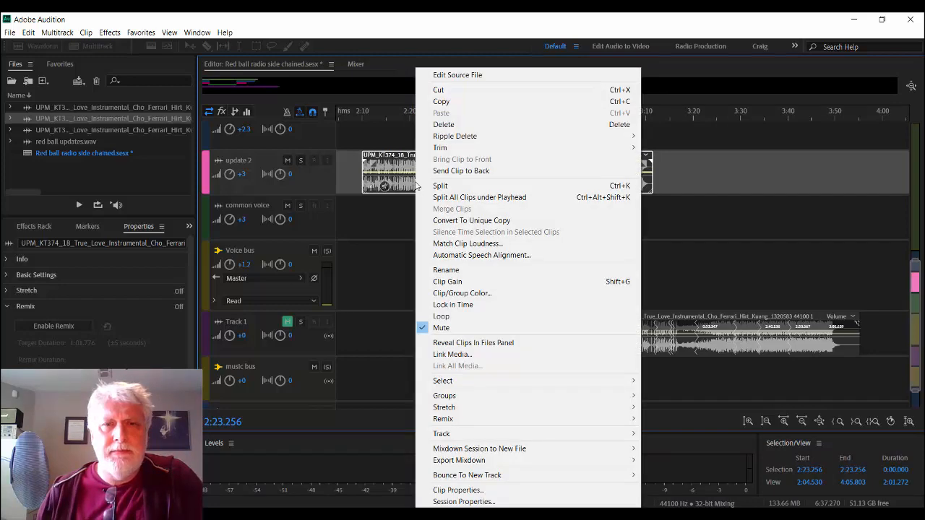
left_click(440, 328)
right_click(465, 160)
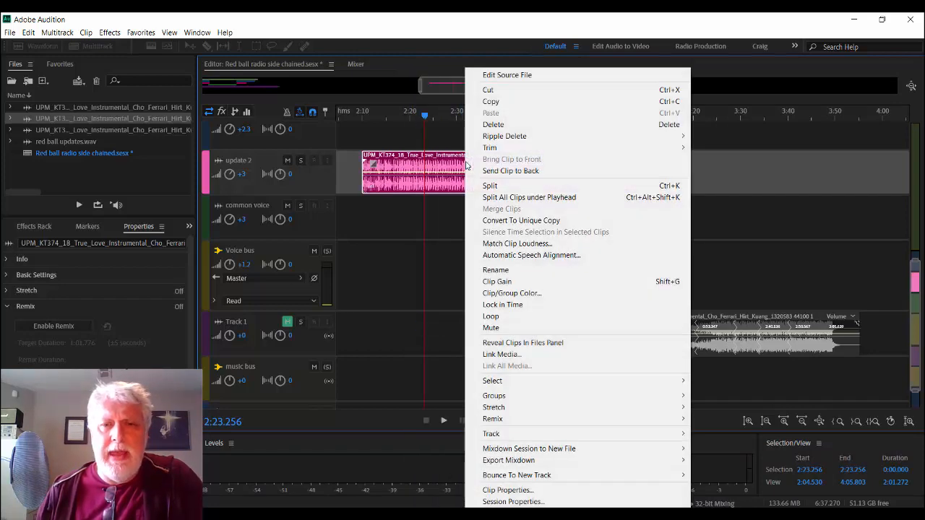
mouse_move(498, 421)
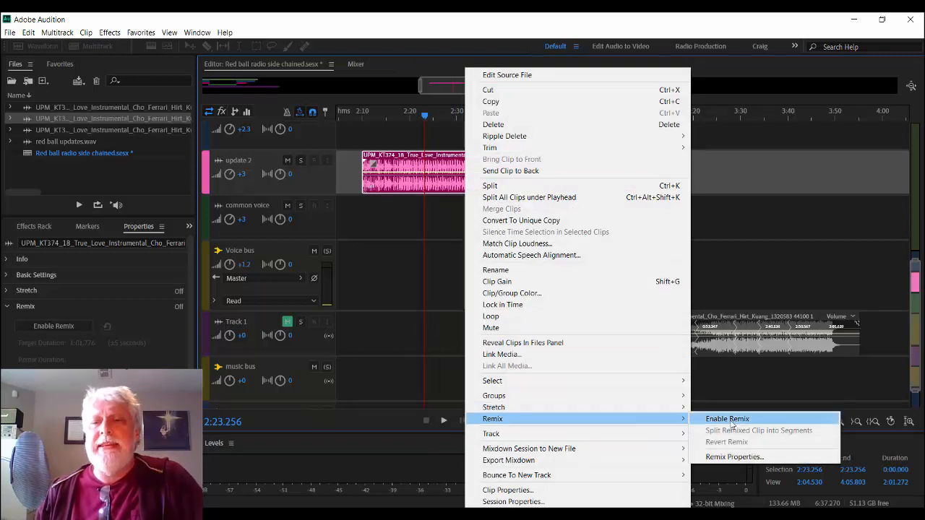
left_click(727, 419)
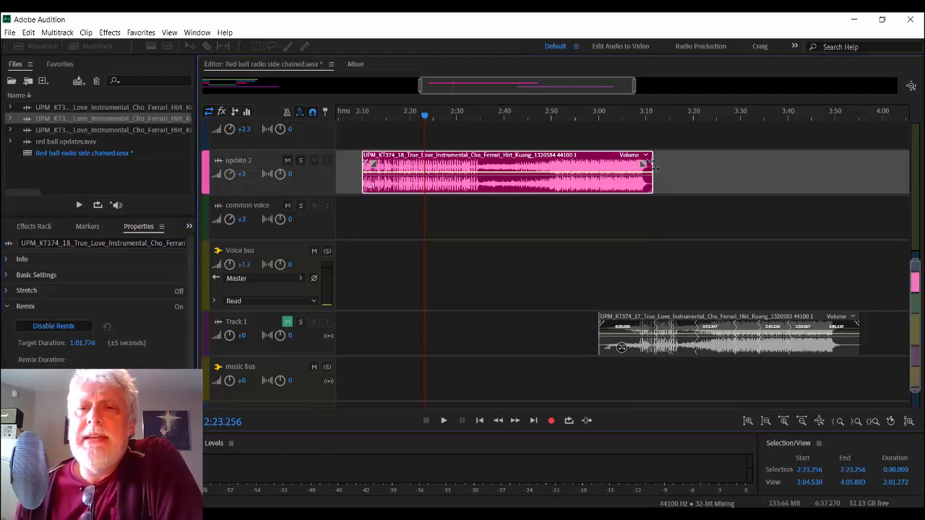
Extend the remixed UPM_KT374_18 clip to a target duration of about 1:52 and check the span from 4:00 to its end
left_click_drag(651, 165, 893, 166)
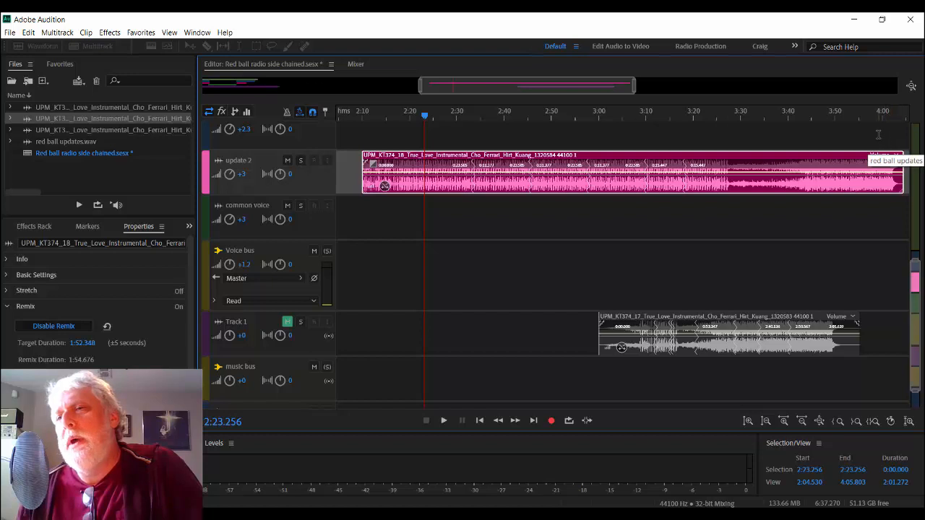
left_click_drag(883, 134, 904, 135)
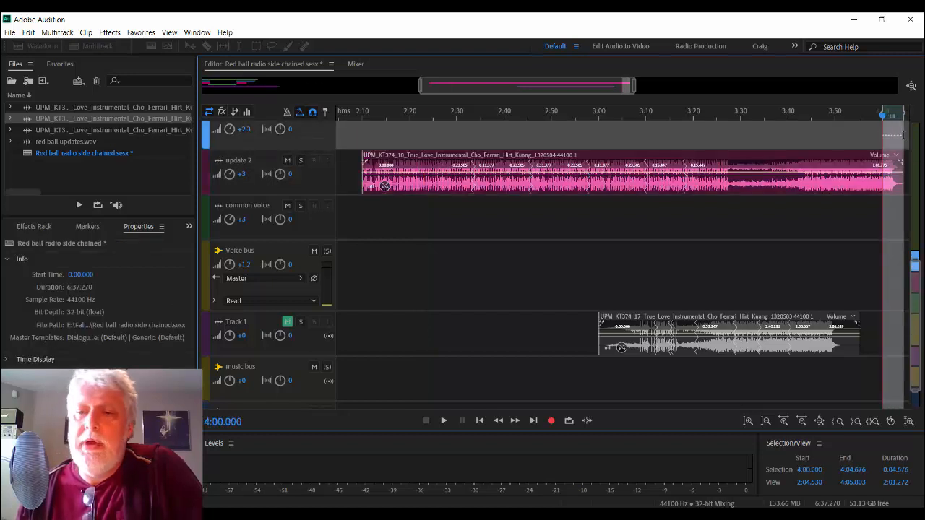
left_click(762, 147)
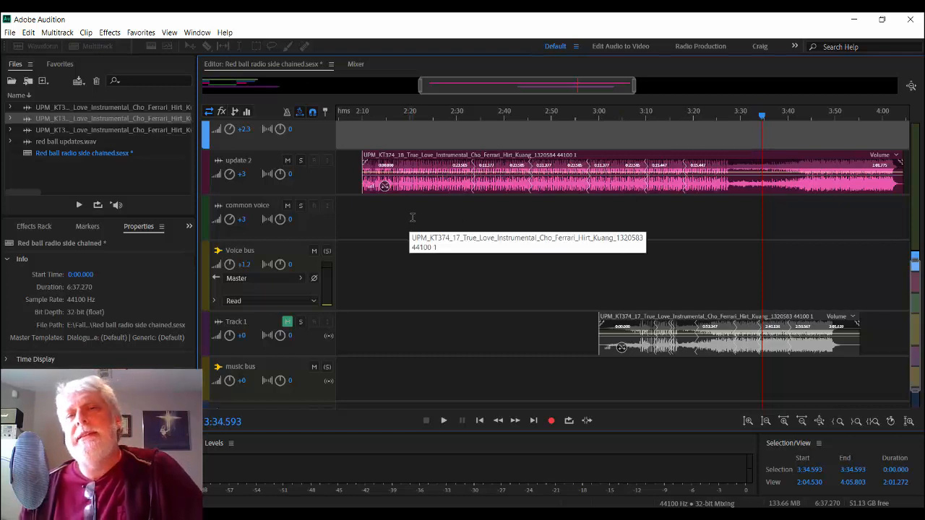